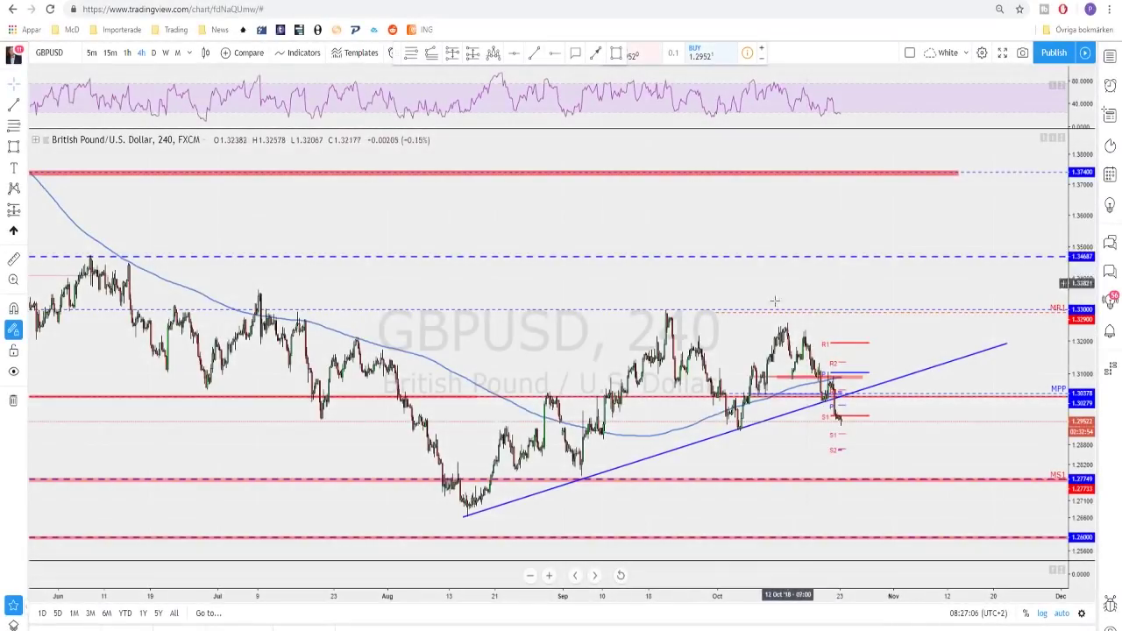
# Step: Switch the GBPUSD chart to the daily timeframe and examine the recent price against the rising trendline
pyautogui.scroll(3, 768, 308)
pyautogui.scroll(2, 768, 309)
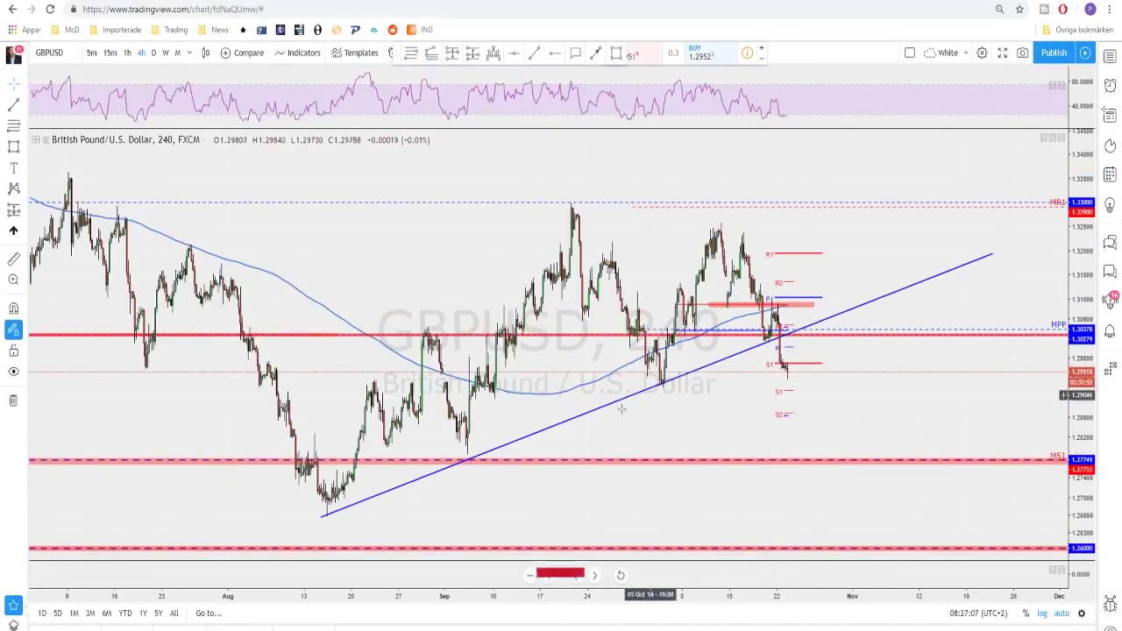
pyautogui.click(154, 52)
pyautogui.scroll(3, 612, 257)
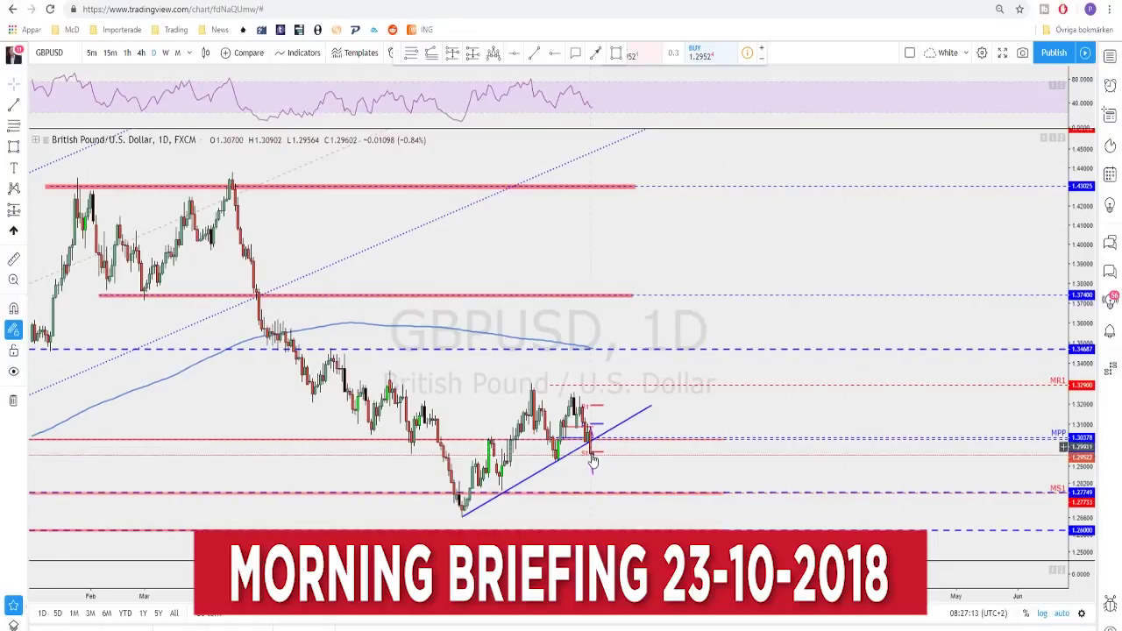
# Step: On the 1-hour chart, draw an arrow from about 1.2951 up to 1.3028 and another down to about 1.2934
pyautogui.click(127, 53)
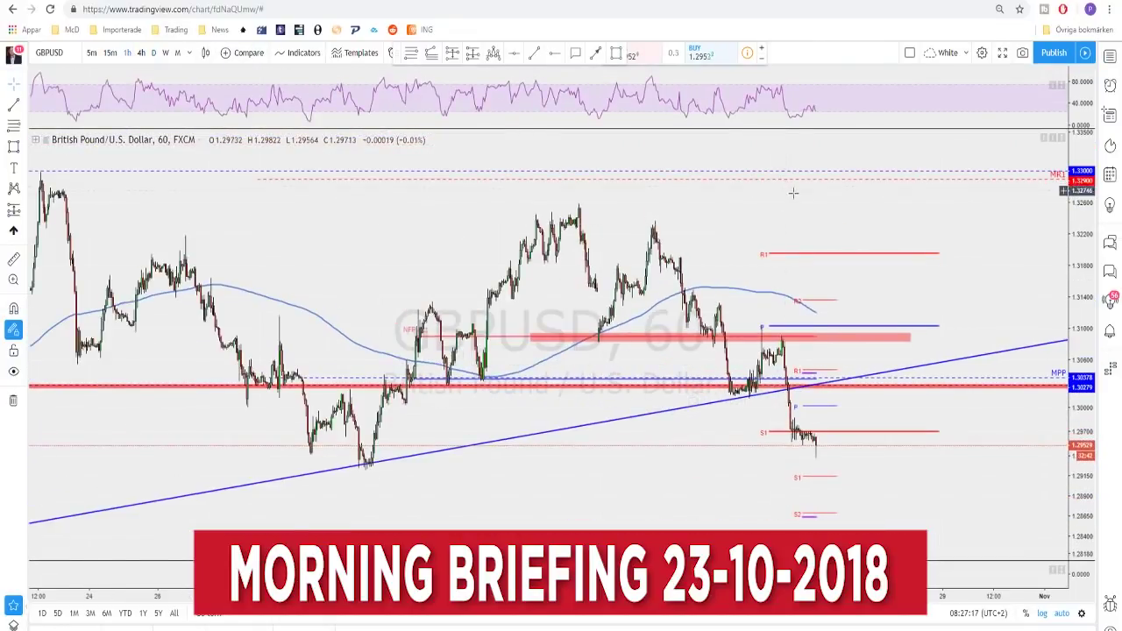
pyautogui.click(596, 54)
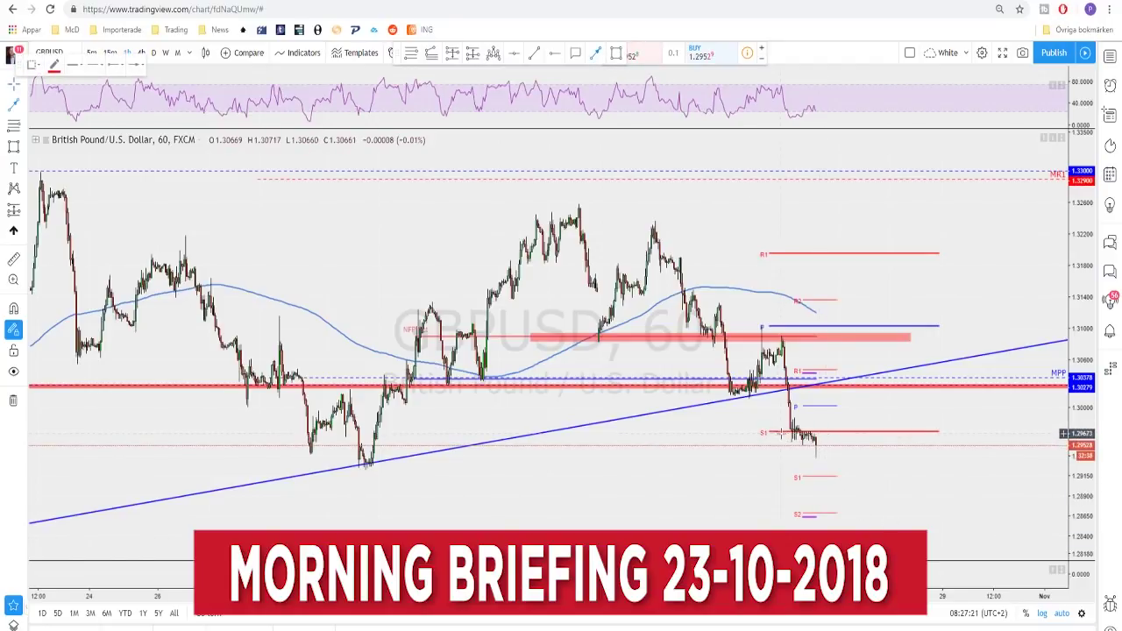
pyautogui.scroll(-5, 789, 432)
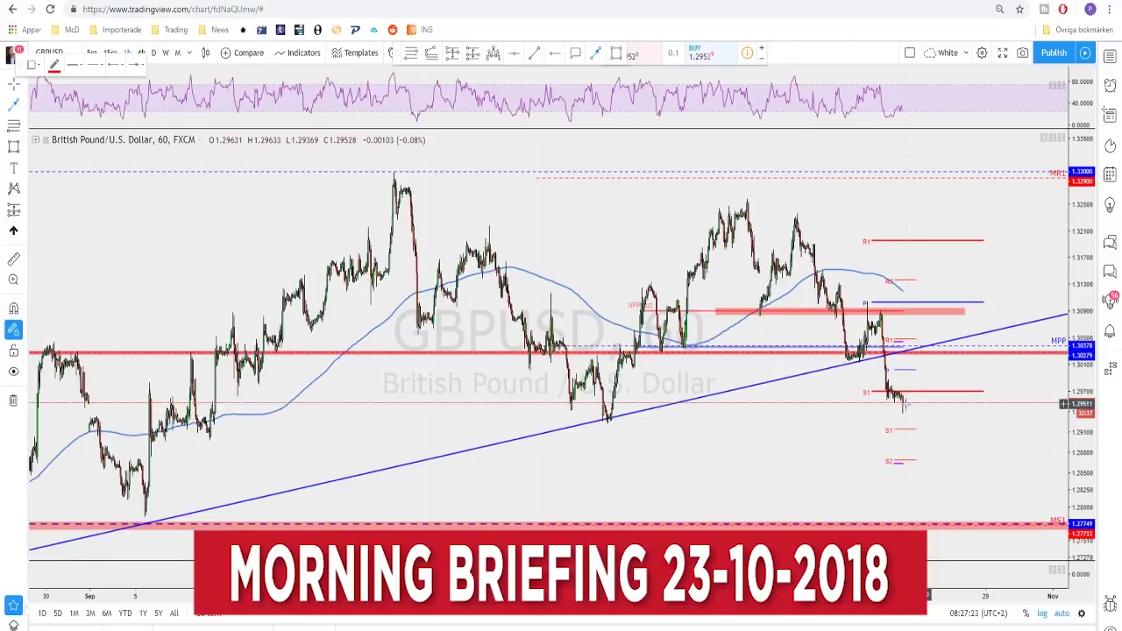
pyautogui.moveTo(904, 403); pyautogui.dragTo(927, 354)
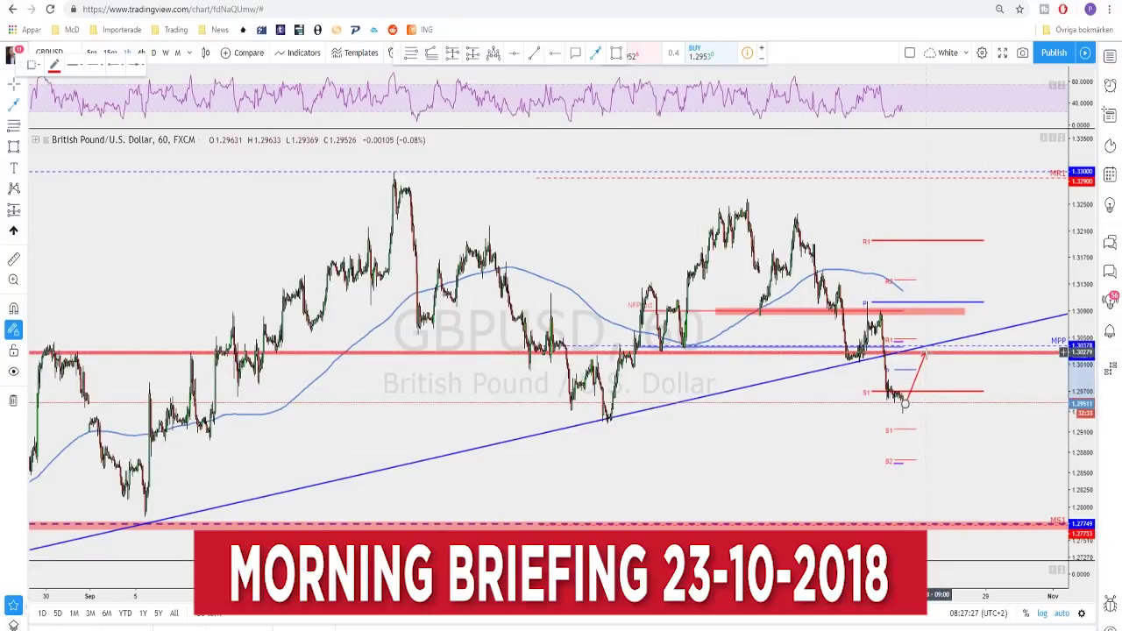
pyautogui.moveTo(927, 354); pyautogui.dragTo(942, 411)
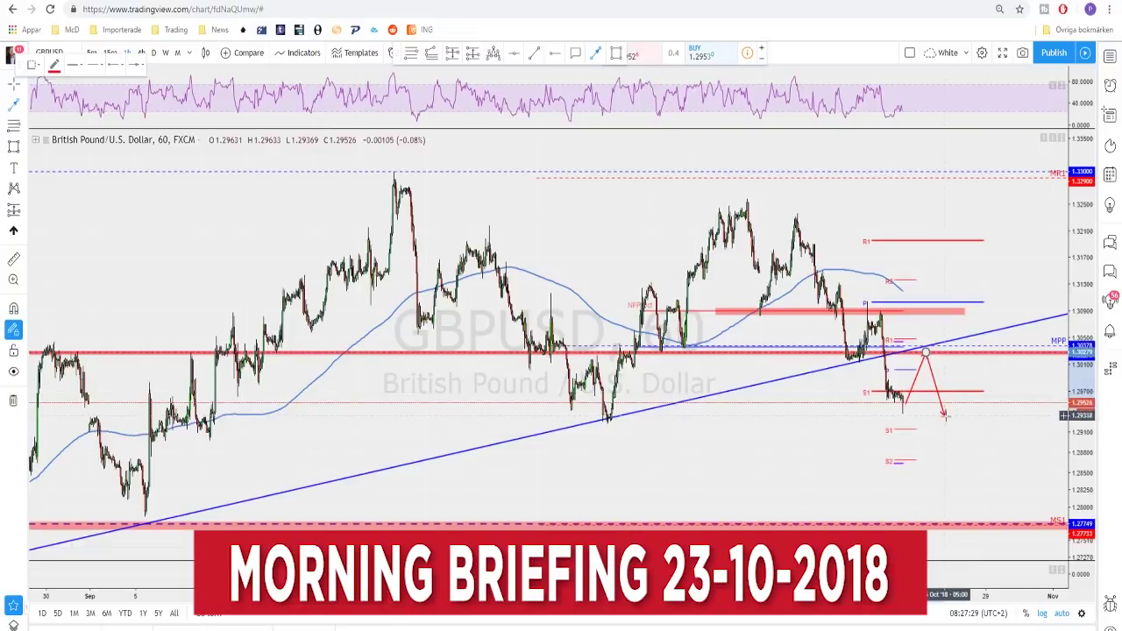
pyautogui.scroll(2, 766, 436)
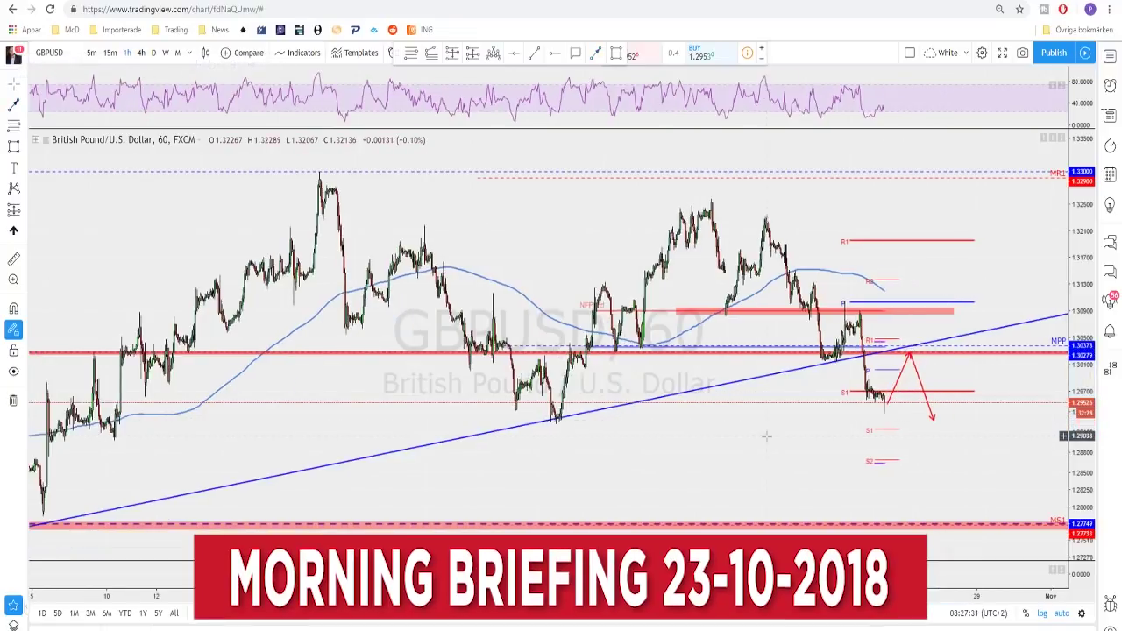
pyautogui.scroll(-2, 766, 436)
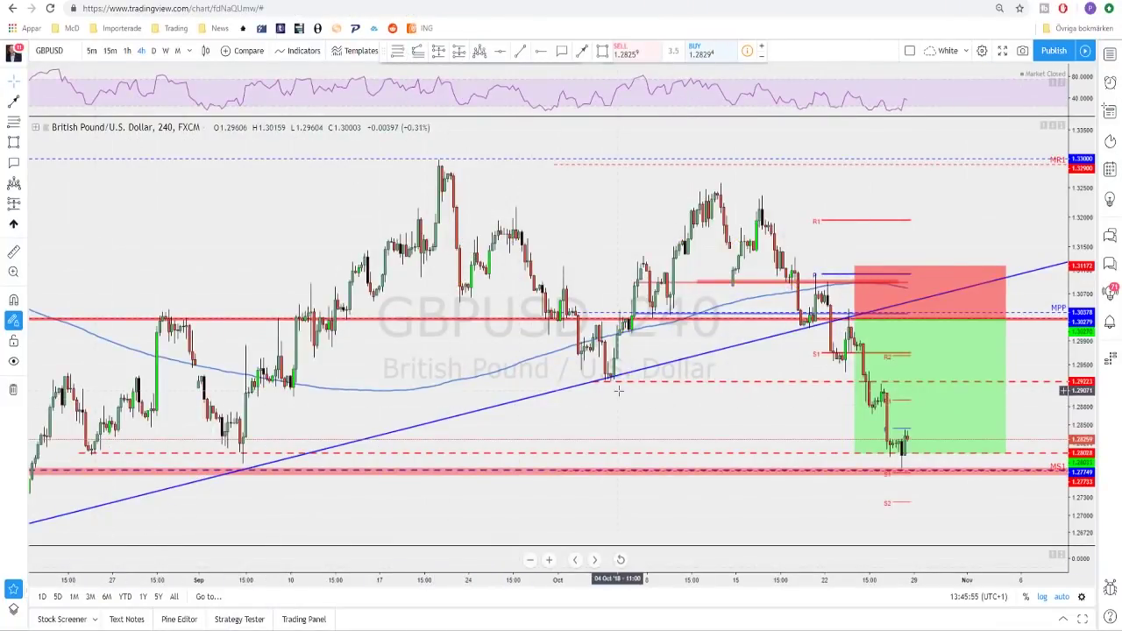
# Step: Switch the chart to the daily timeframe and inspect the late-October break below the rising trendline
pyautogui.scroll(2, 780, 370)
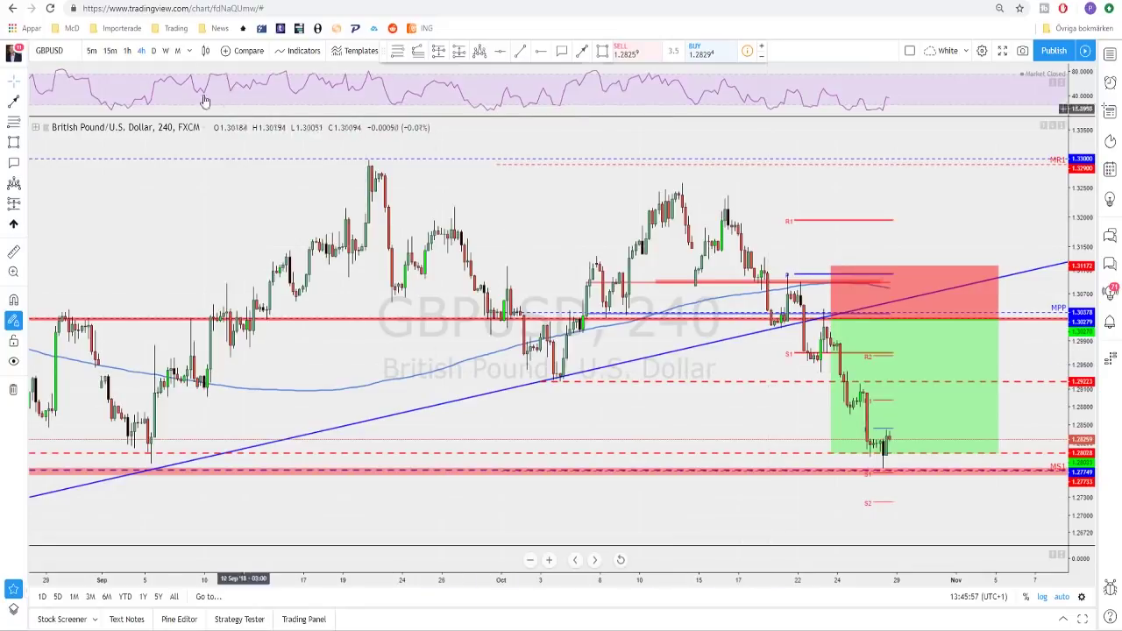
pyautogui.click(154, 53)
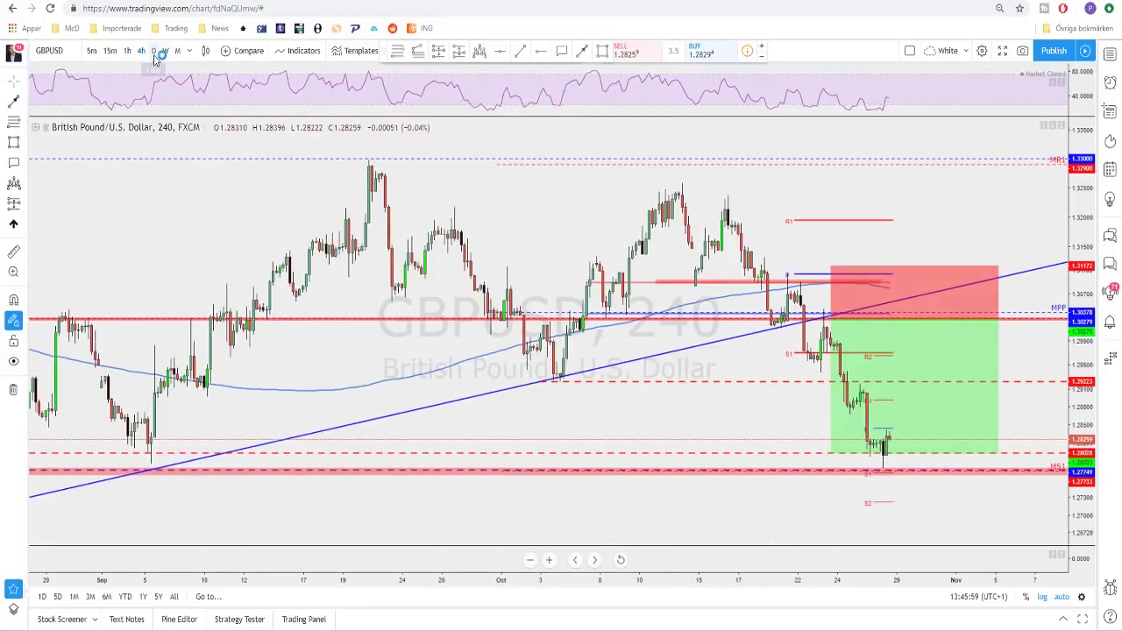
pyautogui.scroll(3, 693, 439)
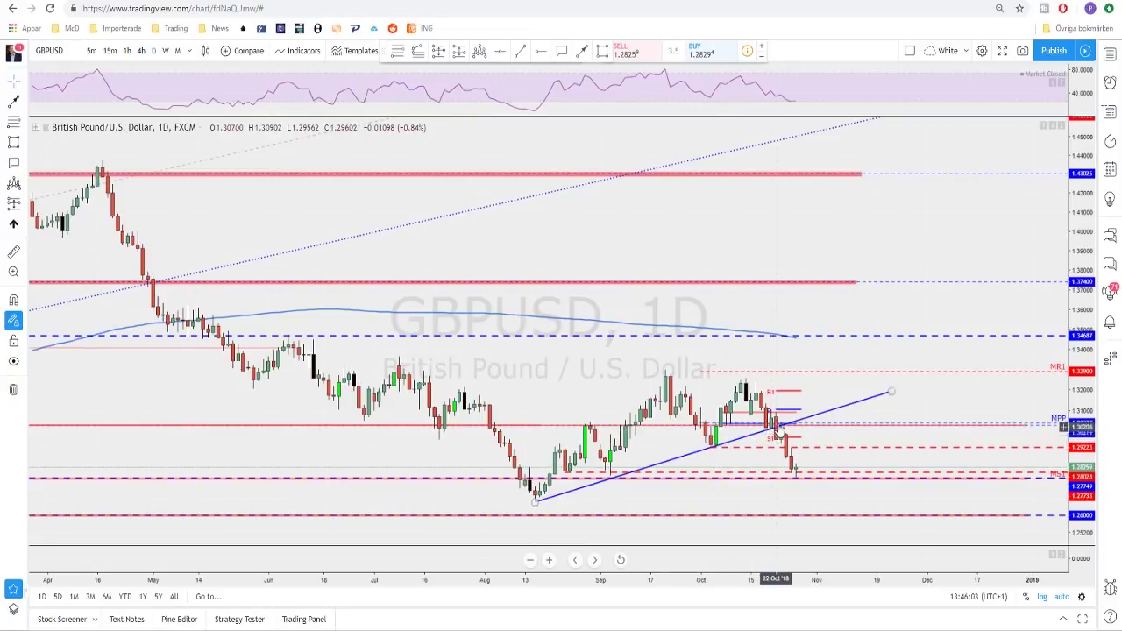
pyautogui.click(583, 52)
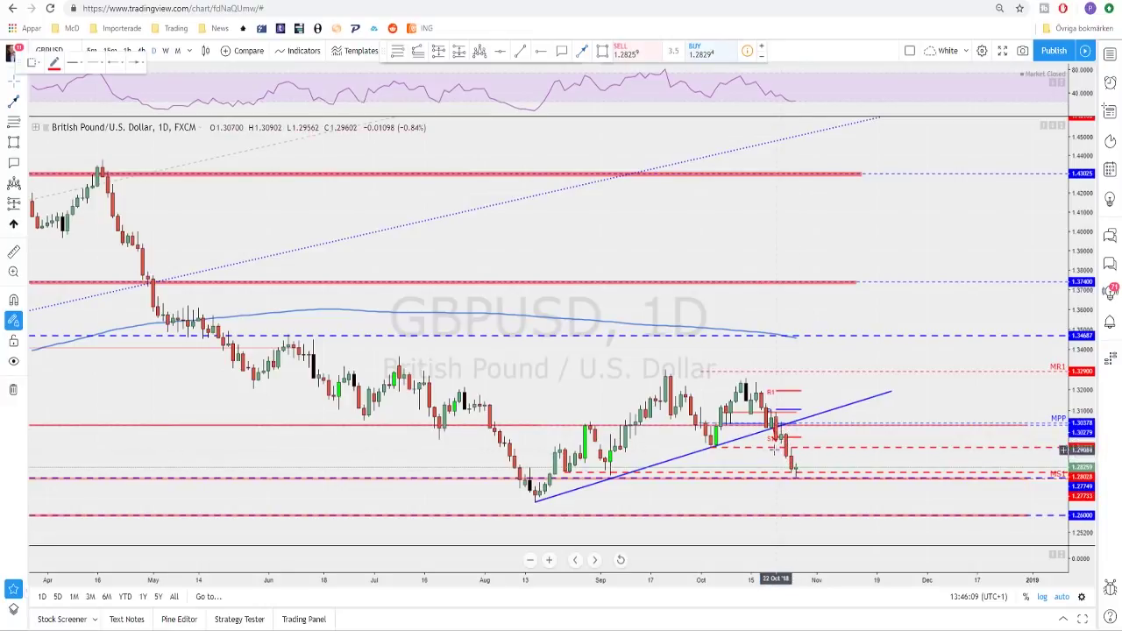
pyautogui.click(677, 401)
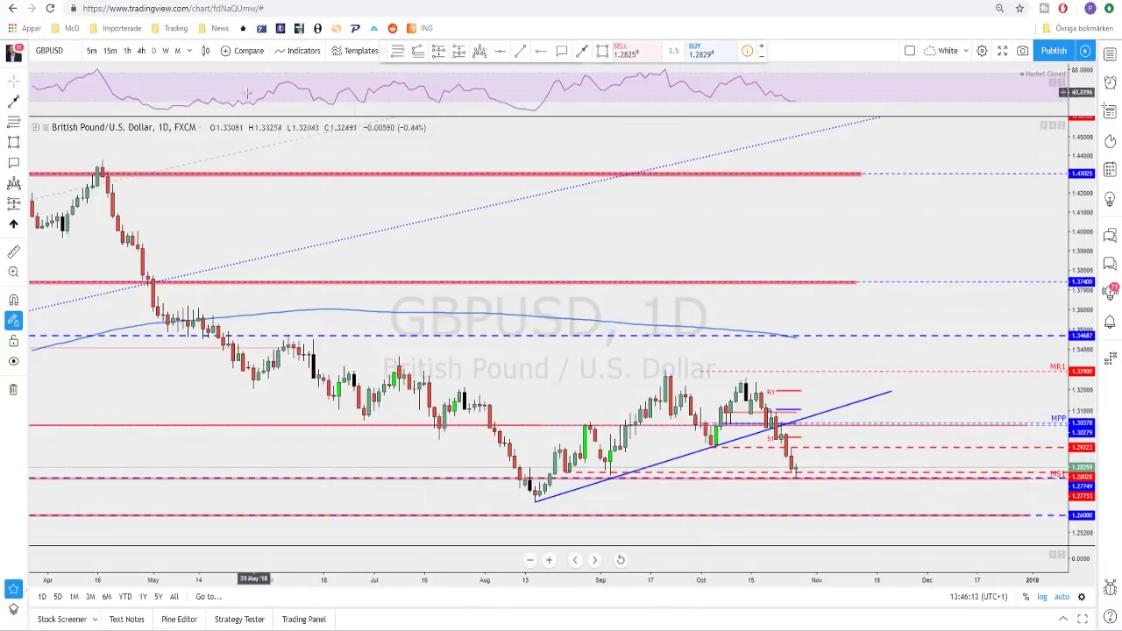
# Step: Switch back to the 4-hour timeframe and examine the trendline break and retest beside the short position
pyautogui.click(140, 52)
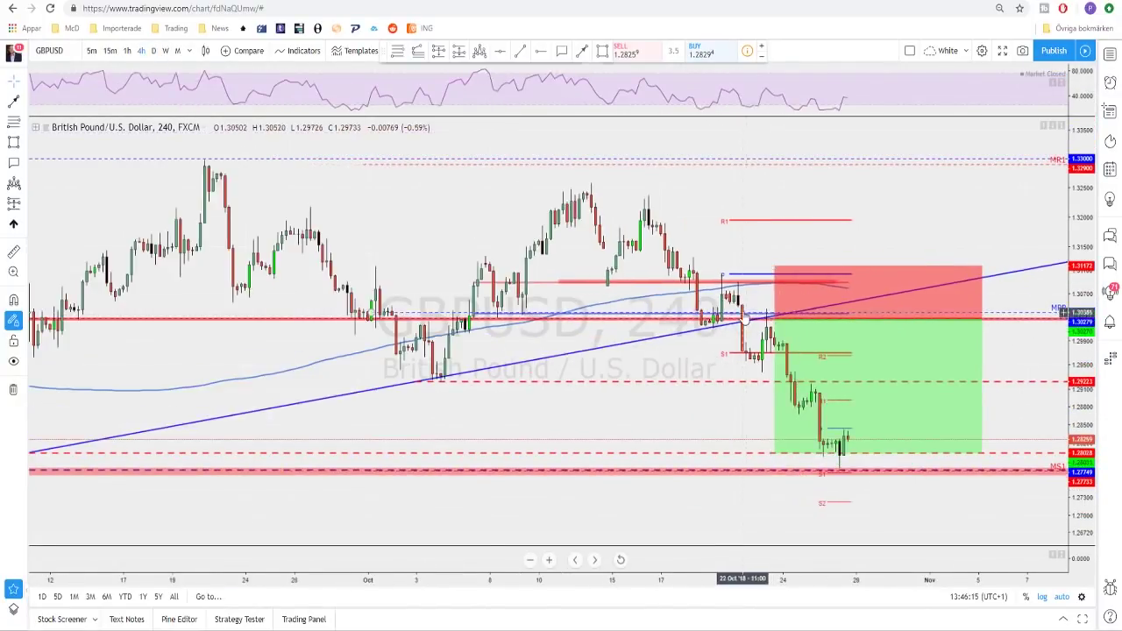
pyautogui.moveTo(705, 350); pyautogui.dragTo(687, 351)
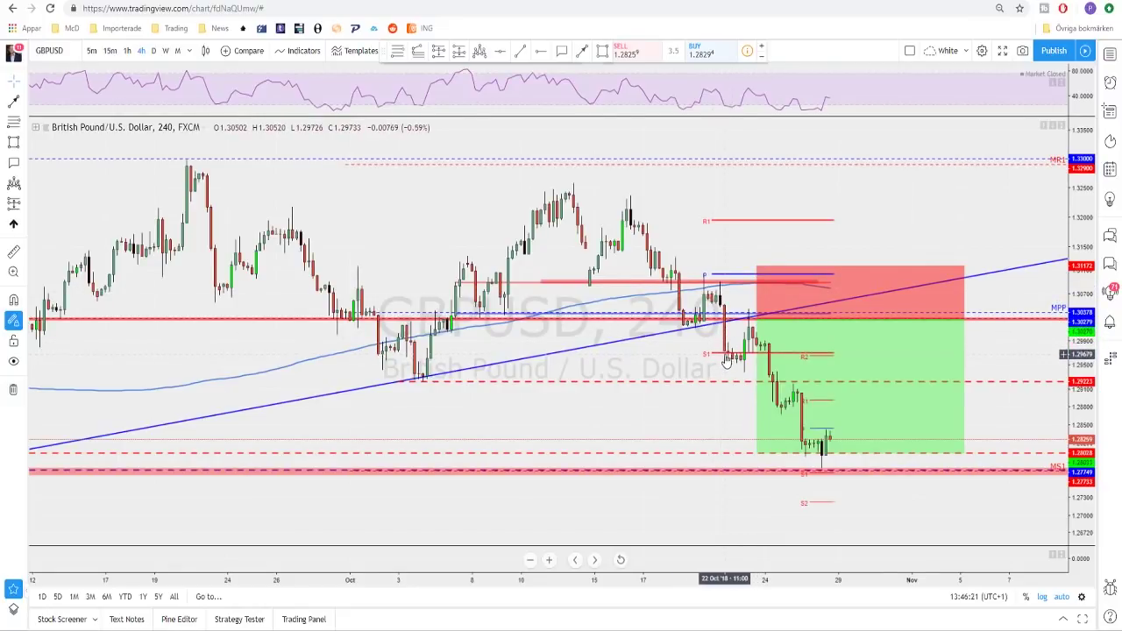
pyautogui.scroll(-2, 732, 362)
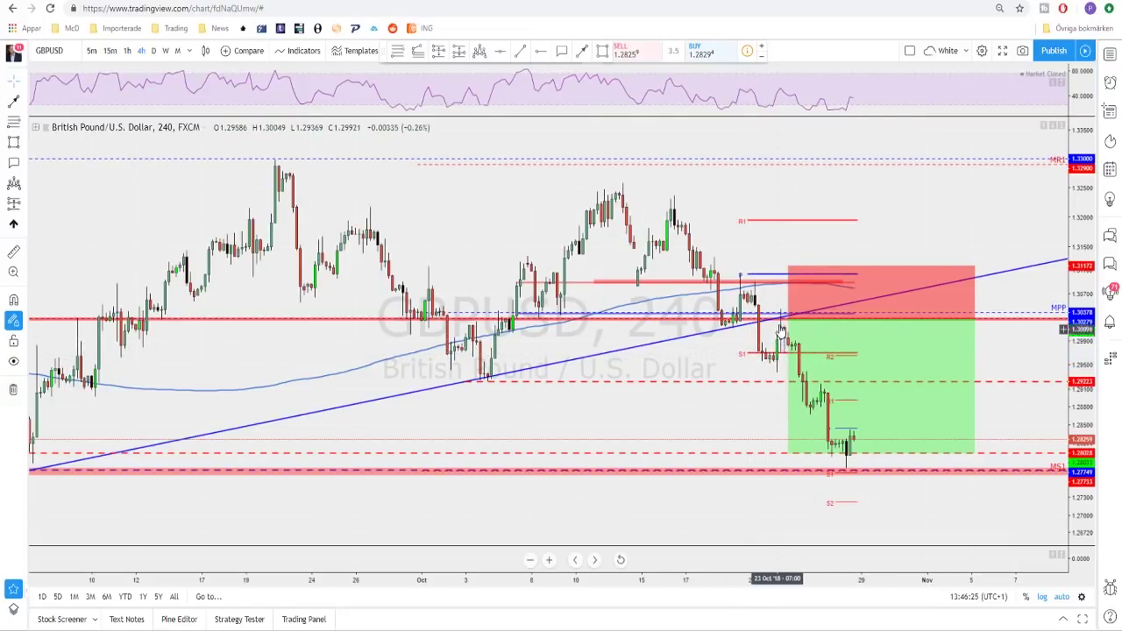
pyautogui.scroll(-1, 741, 363)
pyautogui.scroll(1, 741, 365)
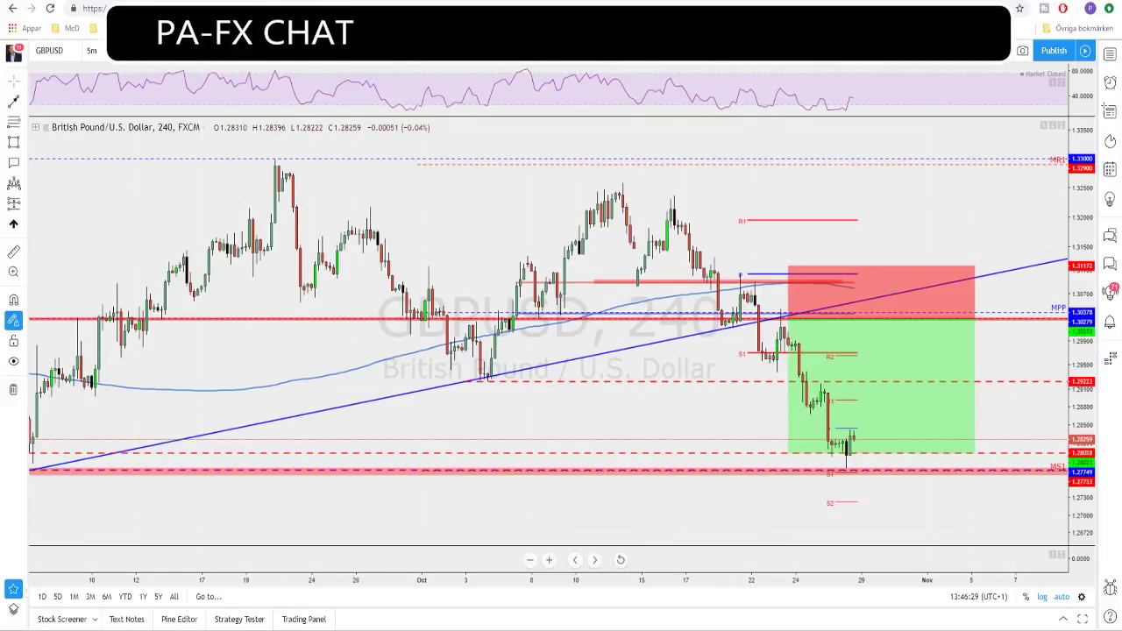
# Step: Switch the chart to the 60-minute interval to view the short position in finer detail
pyautogui.write('60')
pyautogui.press('Return')
pyautogui.scroll(-2, 673, 386)
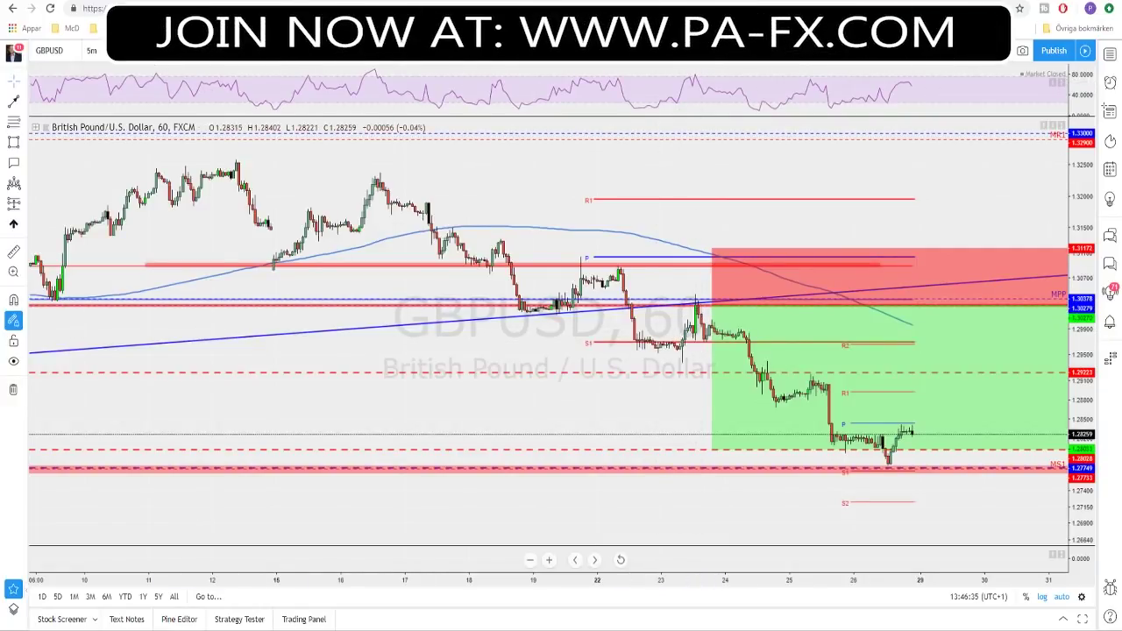
# Step: Return the chart to the 240-minute interval and examine the price action leading to the broken support and trendline
pyautogui.write('240')
pyautogui.press('Return')
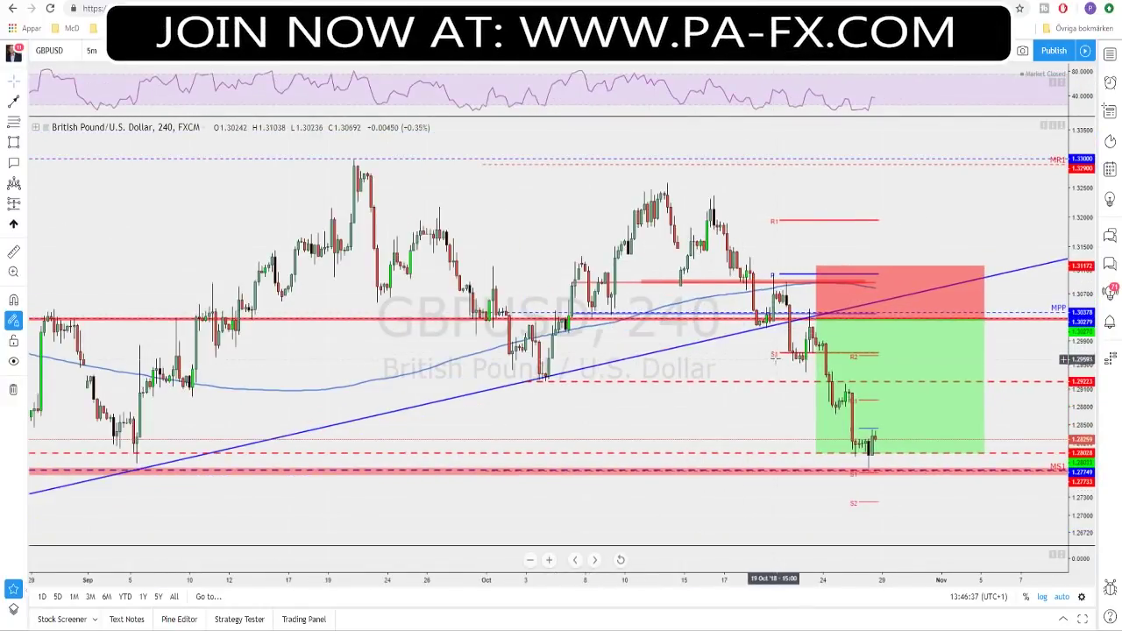
pyautogui.moveTo(768, 360); pyautogui.dragTo(734, 360)
pyautogui.scroll(2, 726, 365)
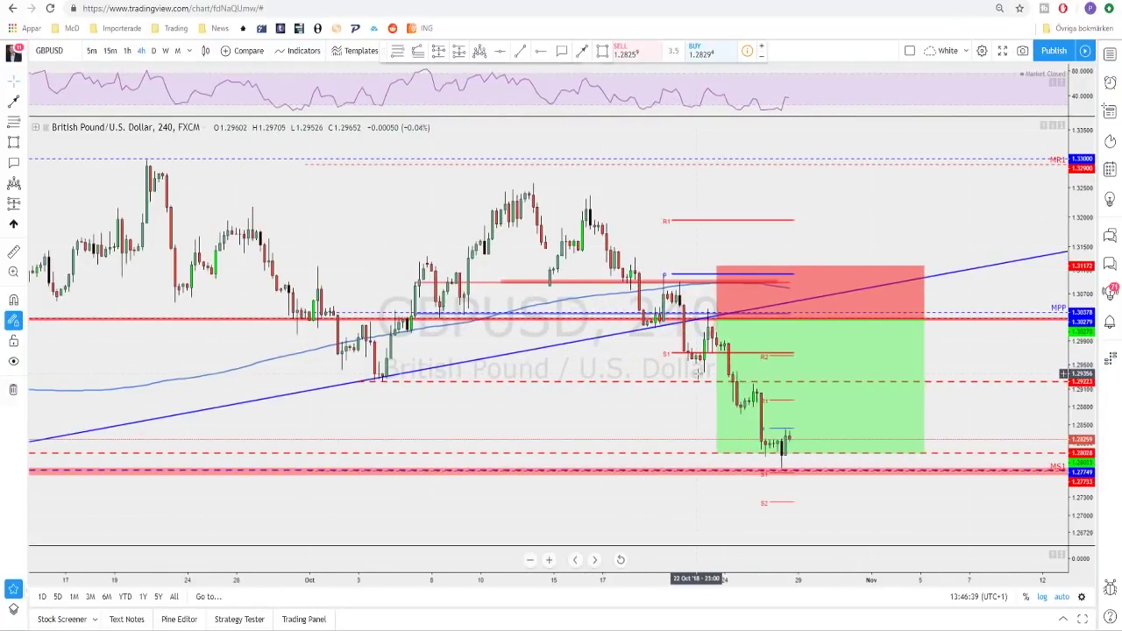
pyautogui.scroll(4, 697, 360)
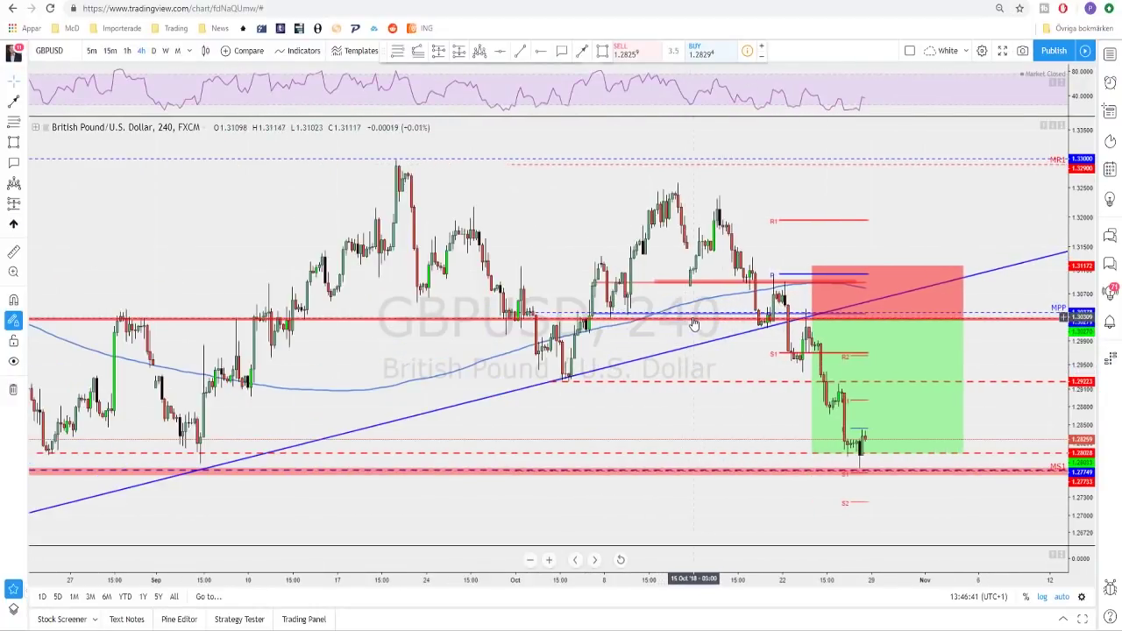
pyautogui.scroll(-3, 692, 323)
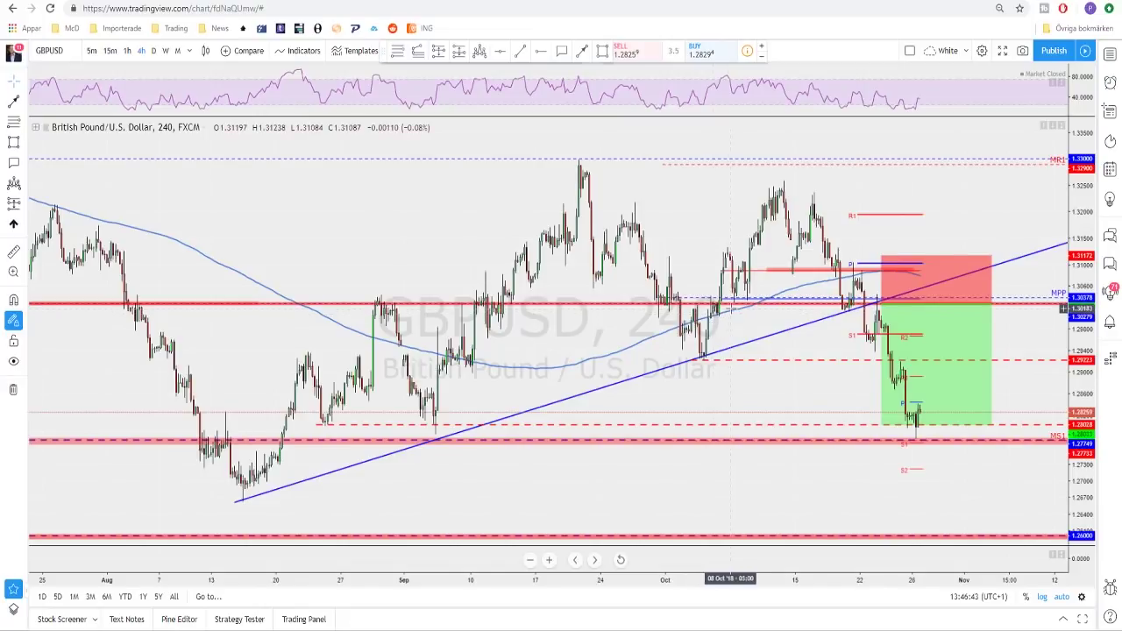
pyautogui.scroll(-2, 732, 308)
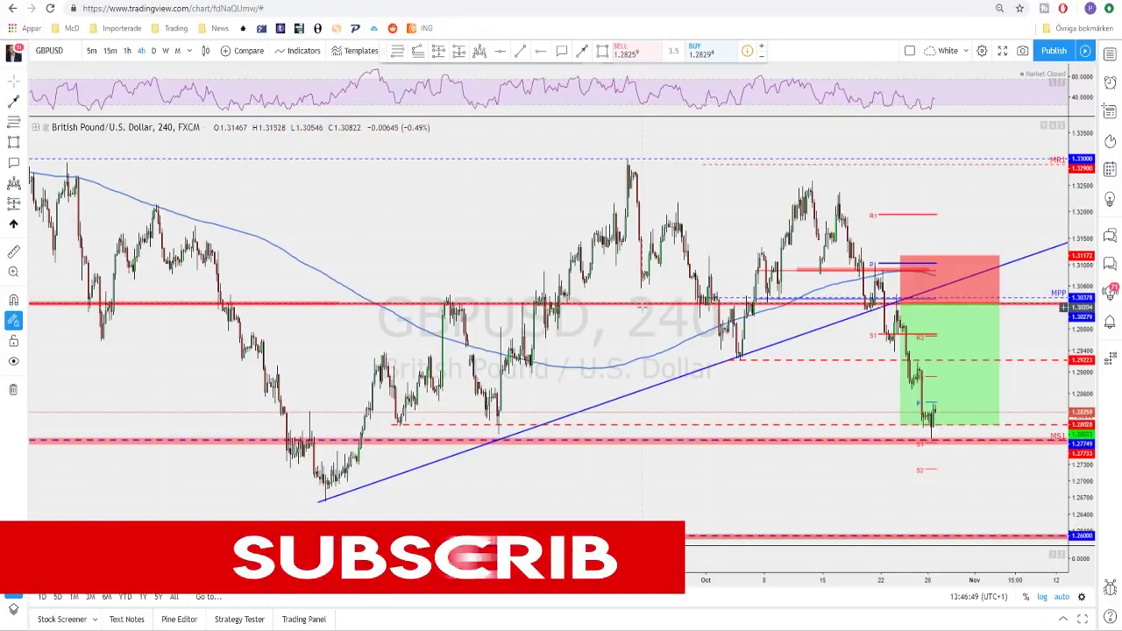
pyautogui.scroll(1, 643, 307)
pyautogui.scroll(2, 642, 309)
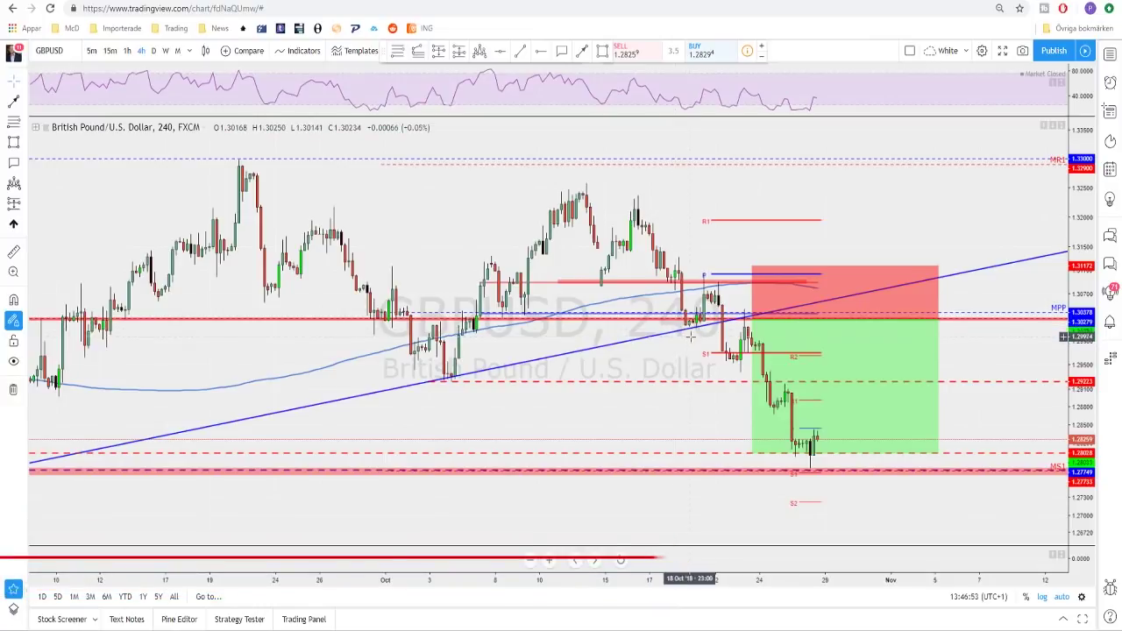
pyautogui.scroll(1, 664, 366)
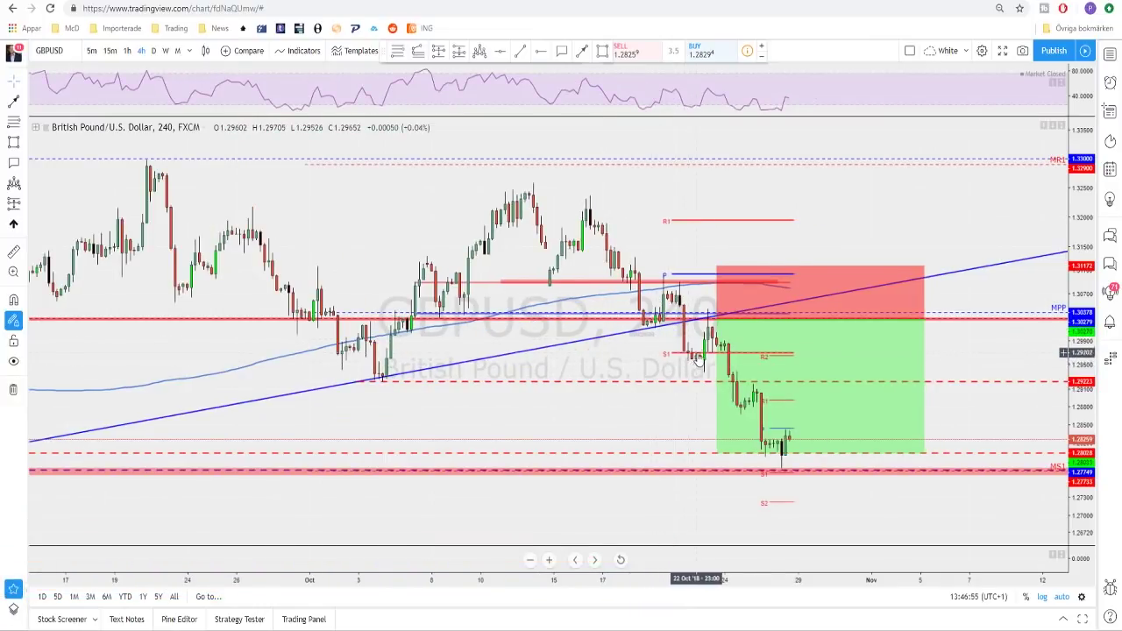
# Step: Inspect the short position's entry at the retested level and the recent swing highs beside its stop area
pyautogui.click(712, 325)
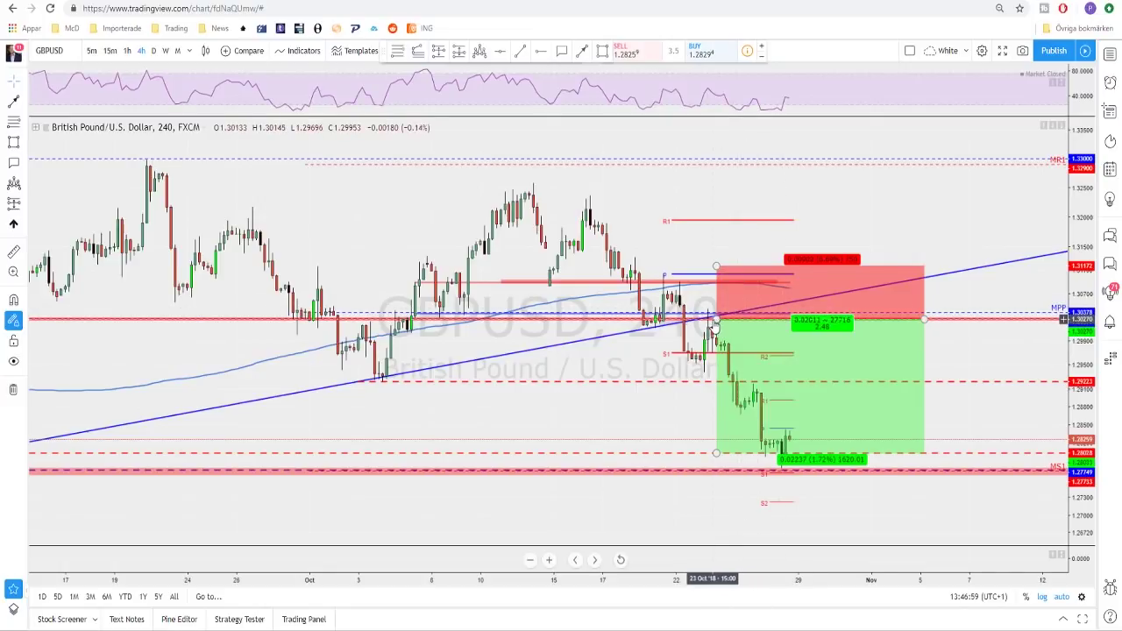
pyautogui.click(712, 321)
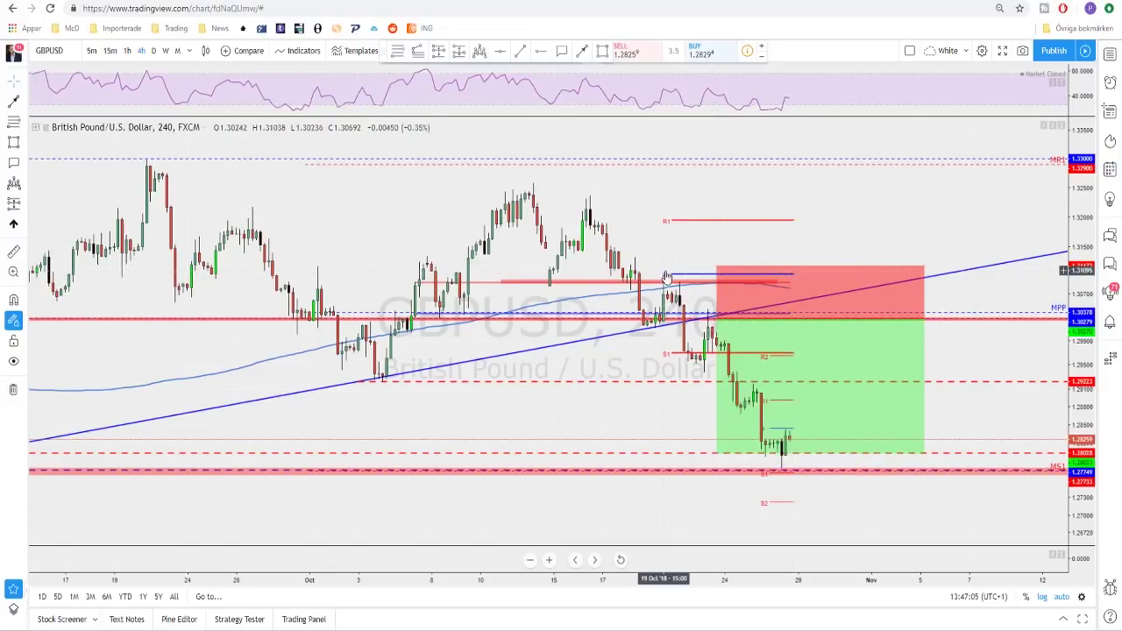
pyautogui.click(582, 50)
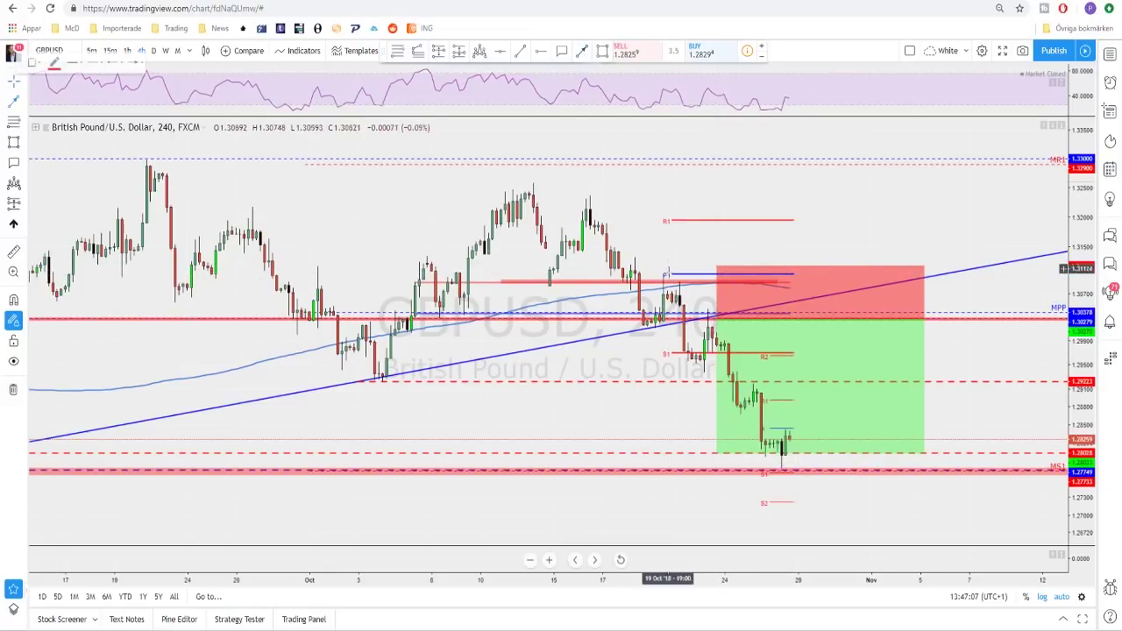
pyautogui.click(655, 244)
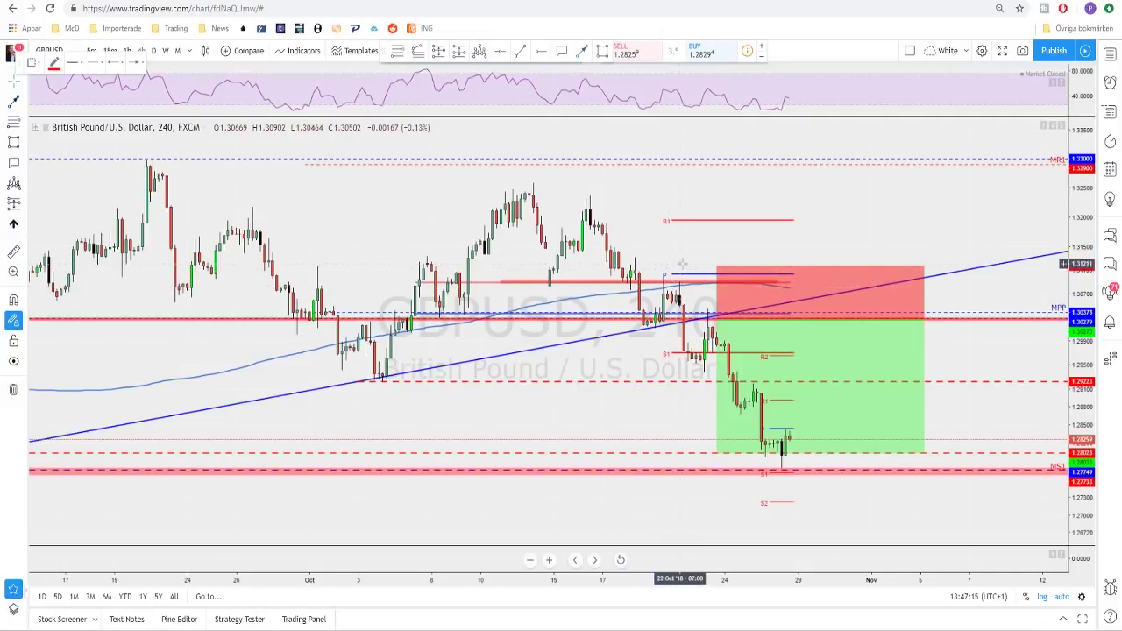
pyautogui.scroll(2, 675, 273)
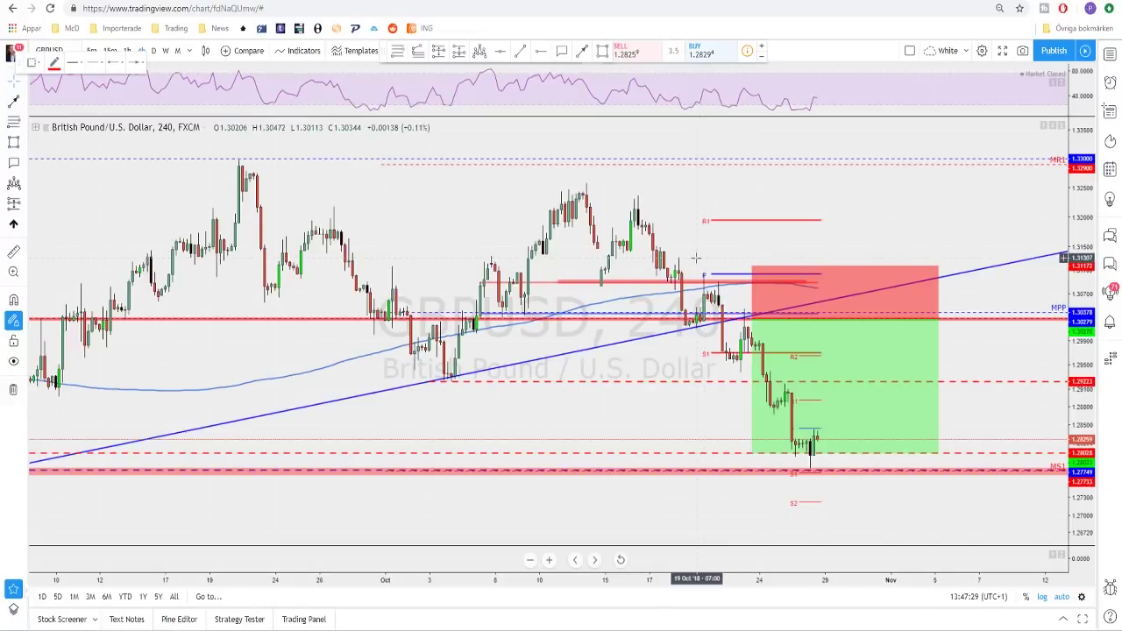
pyautogui.scroll(2, 688, 259)
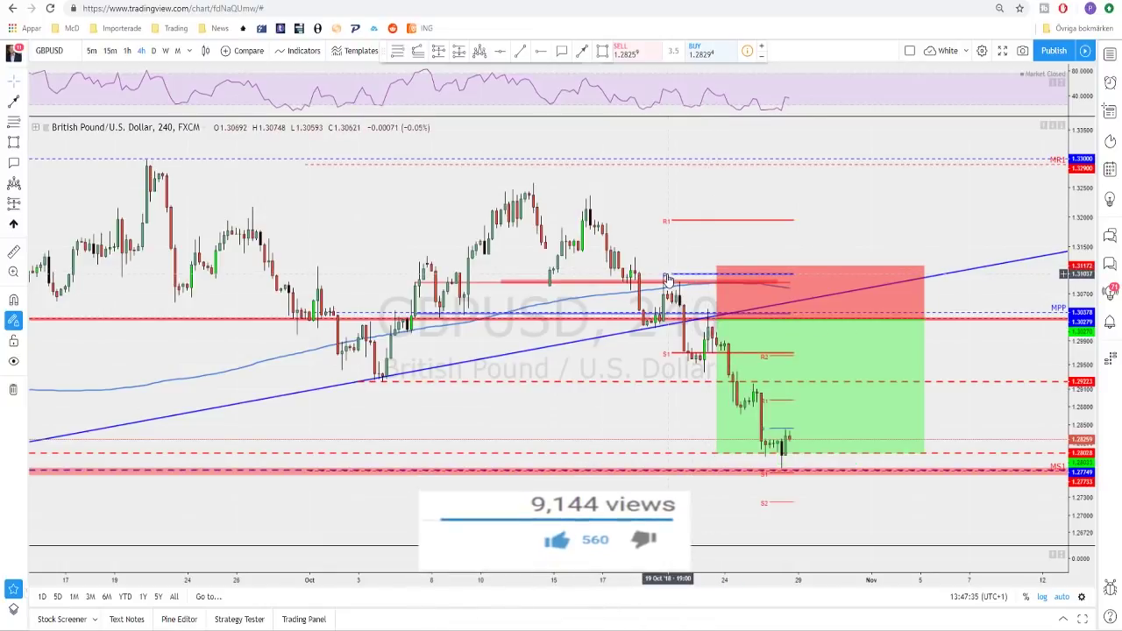
# Step: Set the short position's stop to about 1.3119, above the pivot line, and its target to about 1.2929, just above the dashed support
pyautogui.moveTo(716, 265); pyautogui.dragTo(717, 275)
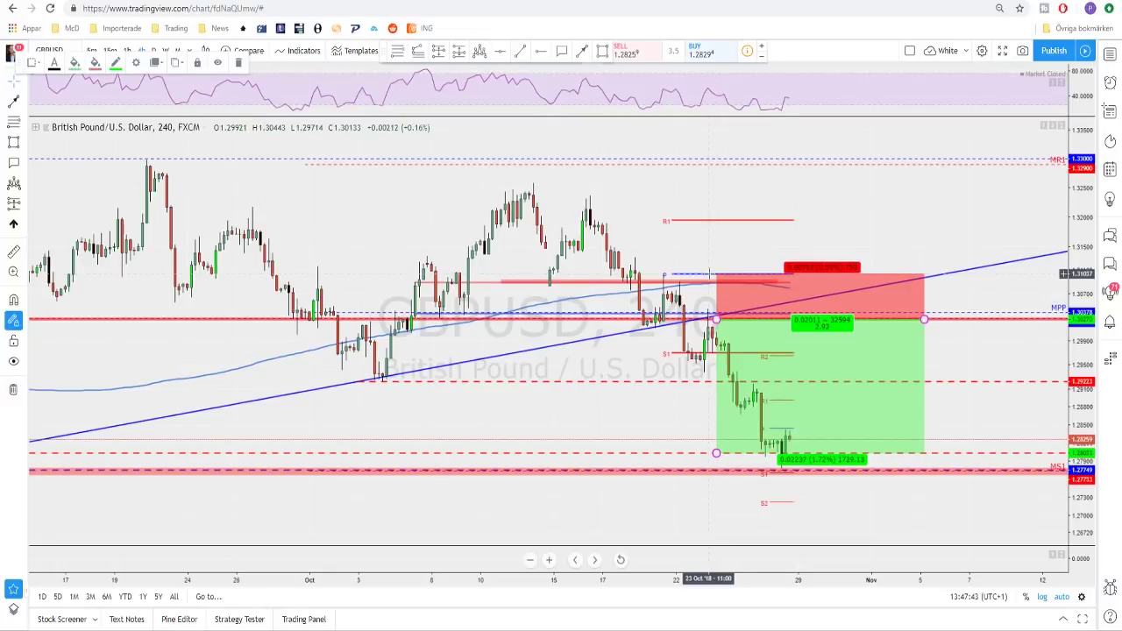
pyautogui.moveTo(710, 273); pyautogui.dragTo(710, 264)
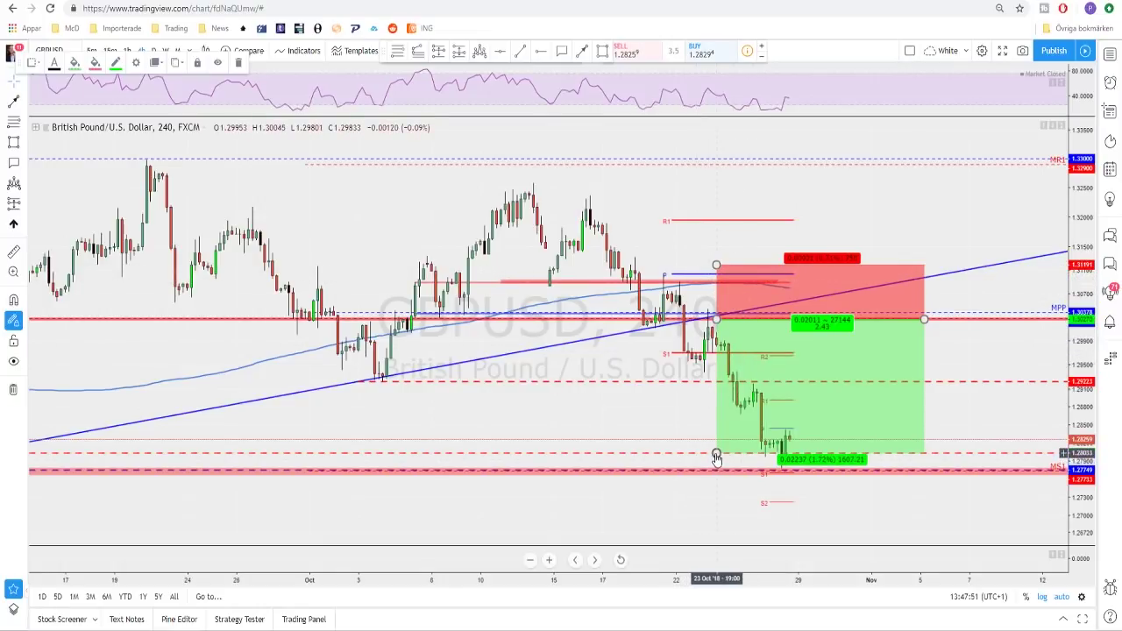
pyautogui.moveTo(717, 457); pyautogui.dragTo(717, 379)
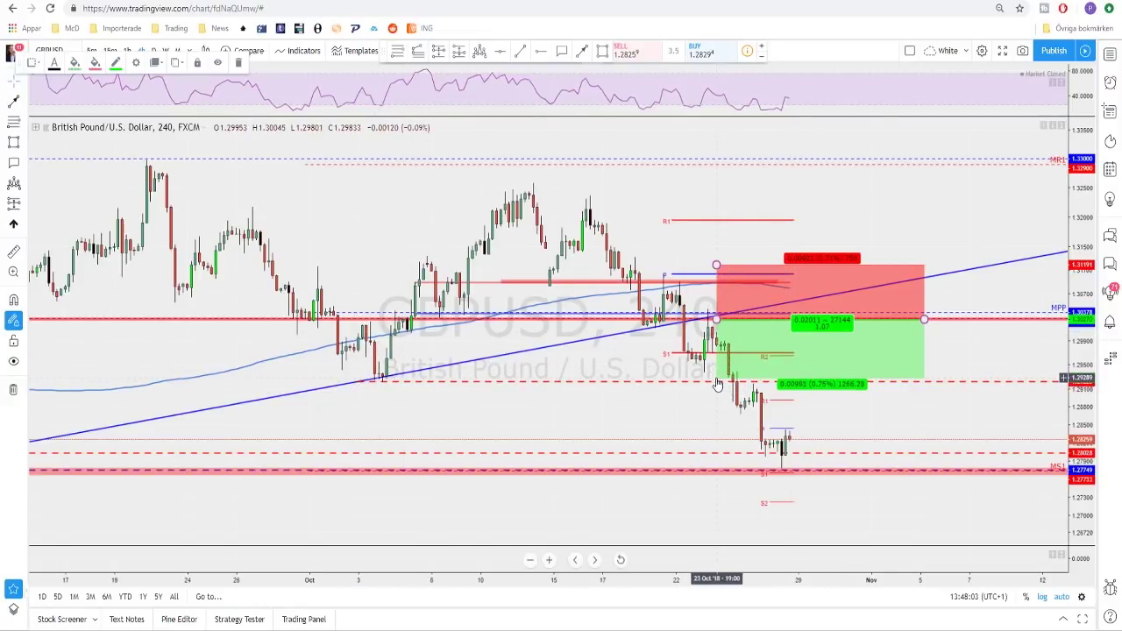
# Step: Extend the short position's target to about 1.2805, at the lower dashed support, and deselect the position
pyautogui.moveTo(717, 383); pyautogui.dragTo(717, 452)
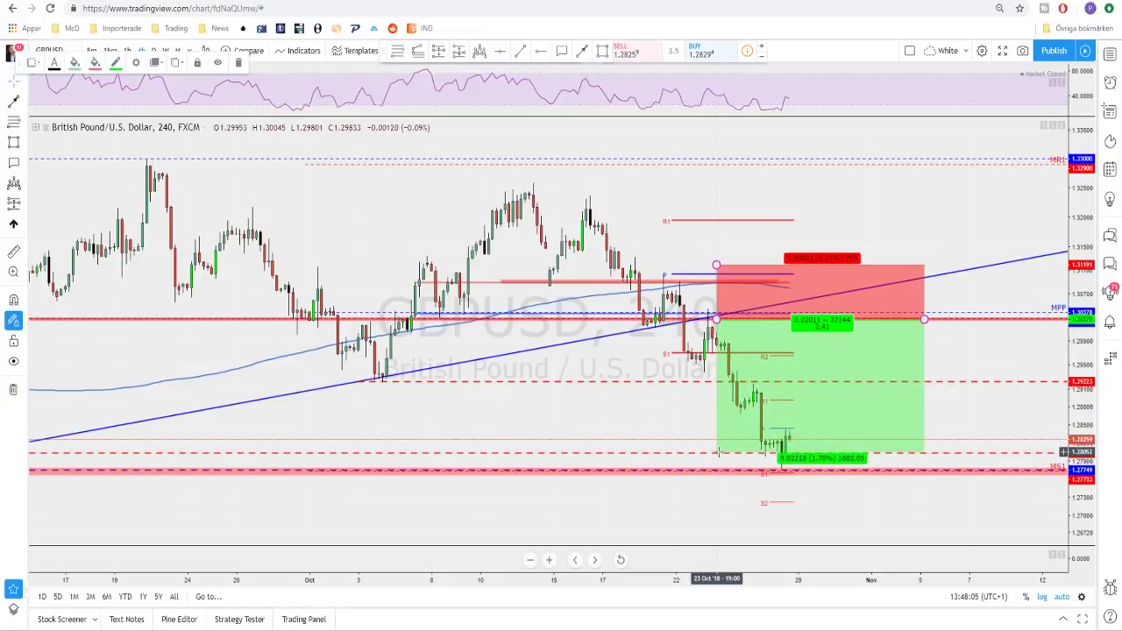
pyautogui.scroll(-2, 723, 416)
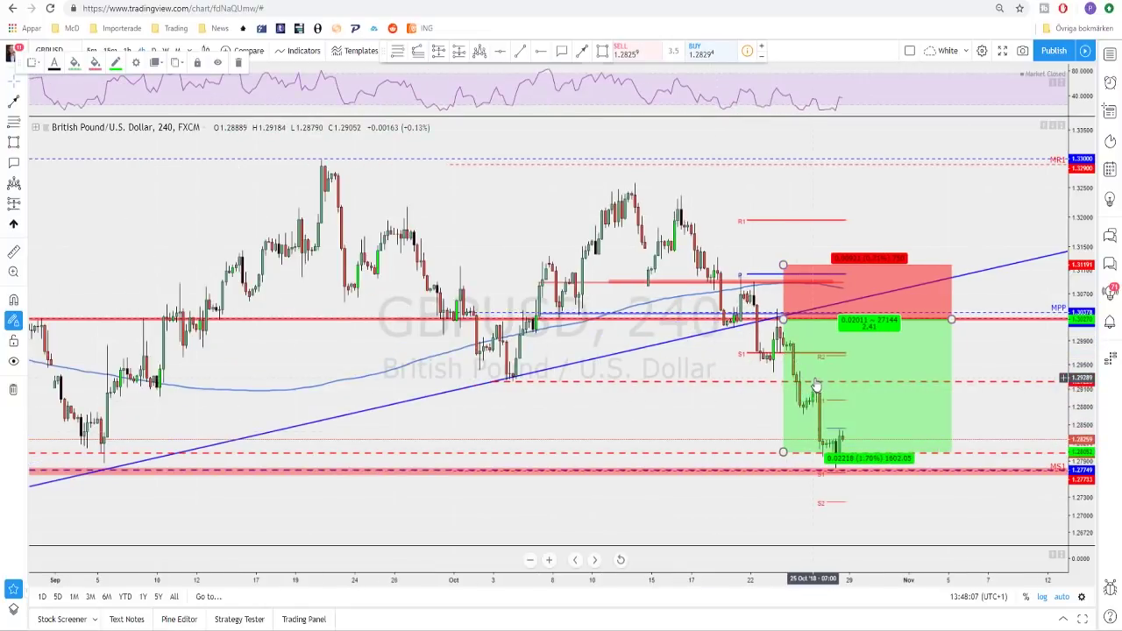
pyautogui.scroll(-2, 789, 399)
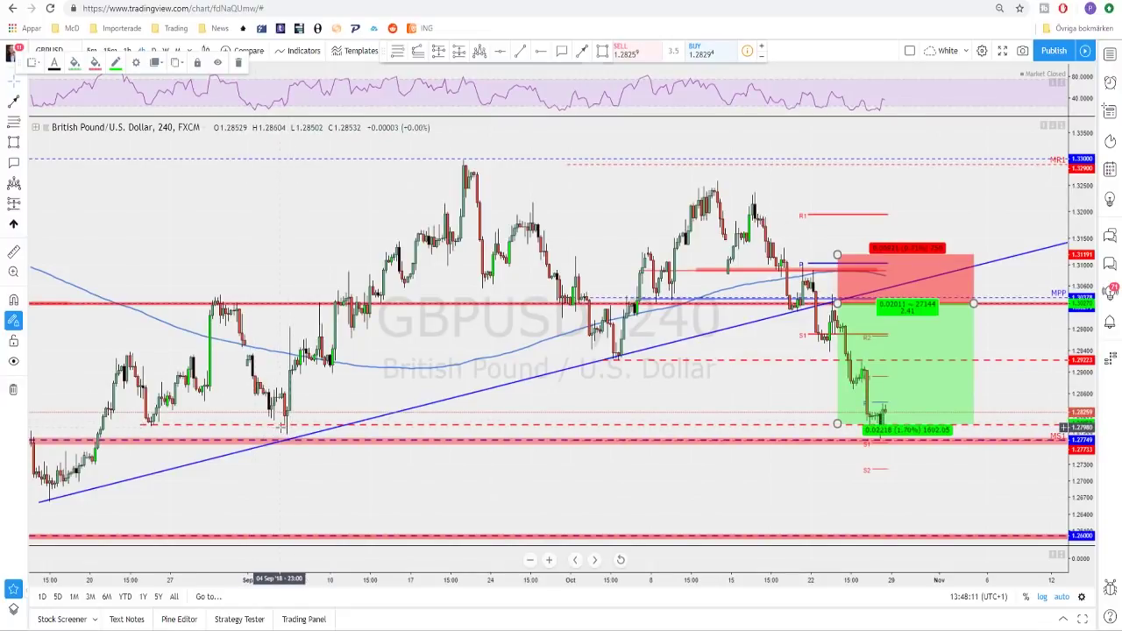
pyautogui.click(761, 428)
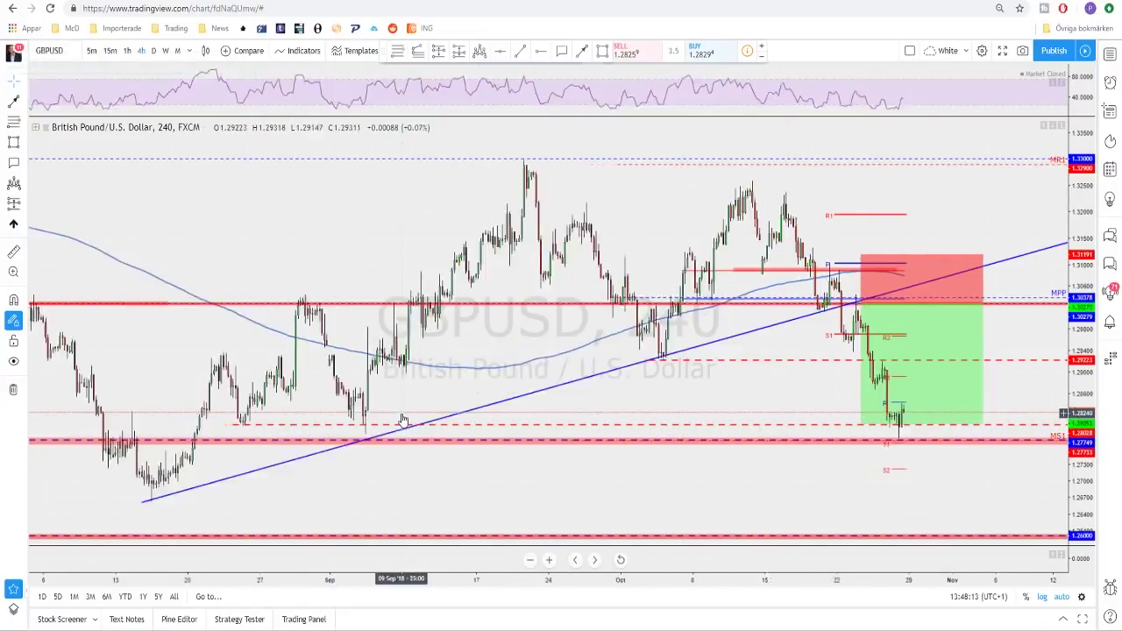
# Step: Examine the short position's entry and extended target against the wider 240-minute price history and the support zone beneath it
pyautogui.scroll(-1, 684, 428)
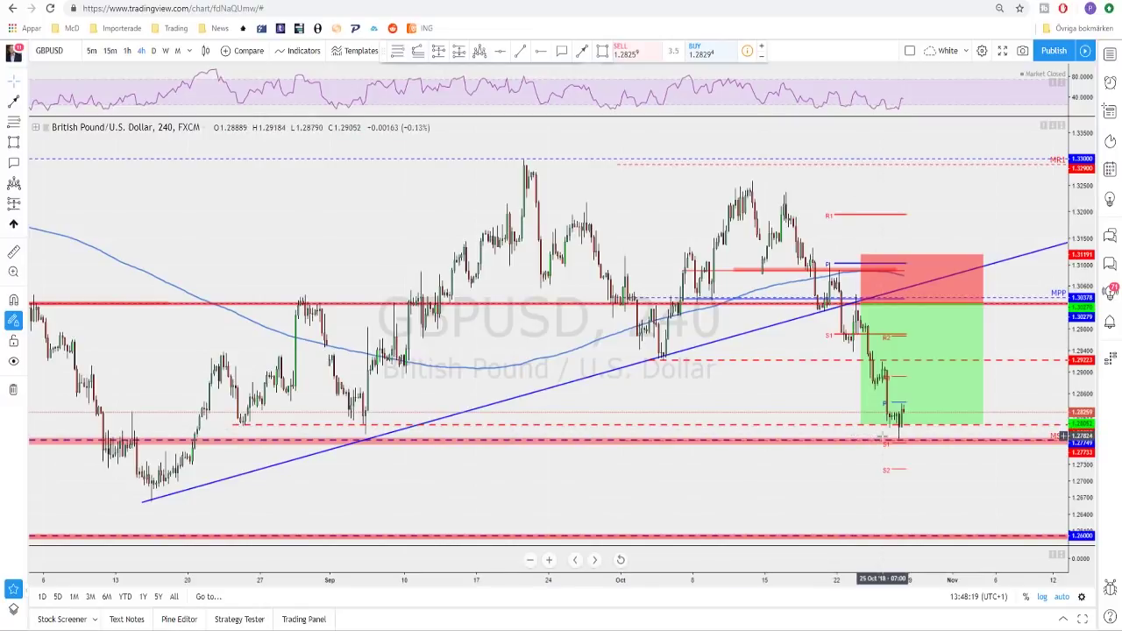
pyautogui.scroll(-2, 901, 444)
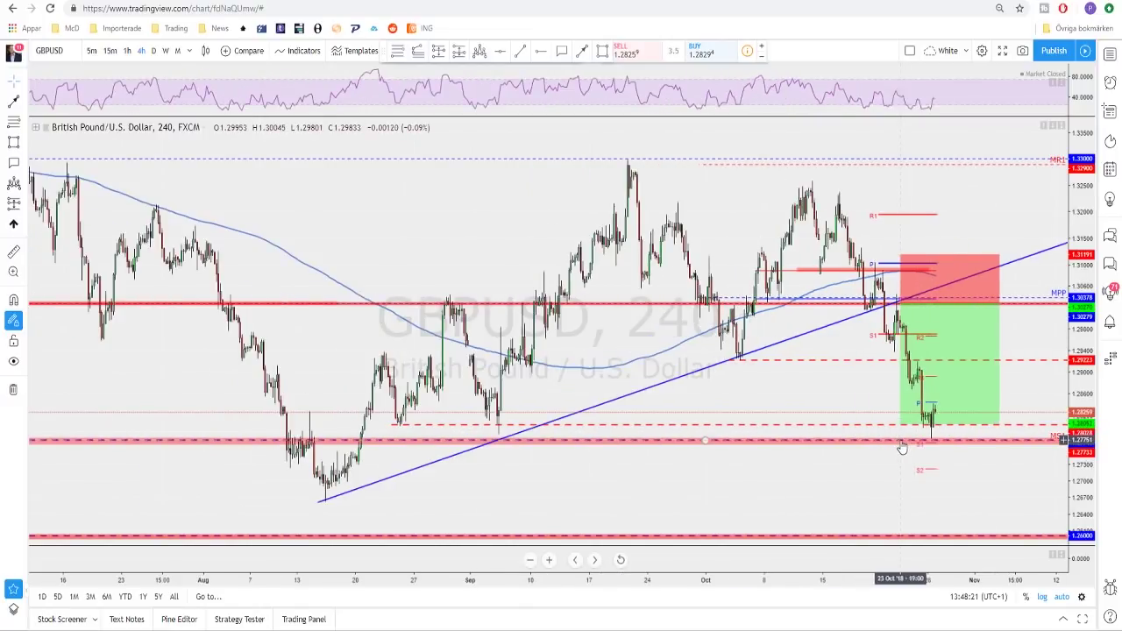
pyautogui.scroll(-1, 498, 430)
pyautogui.scroll(3, 496, 430)
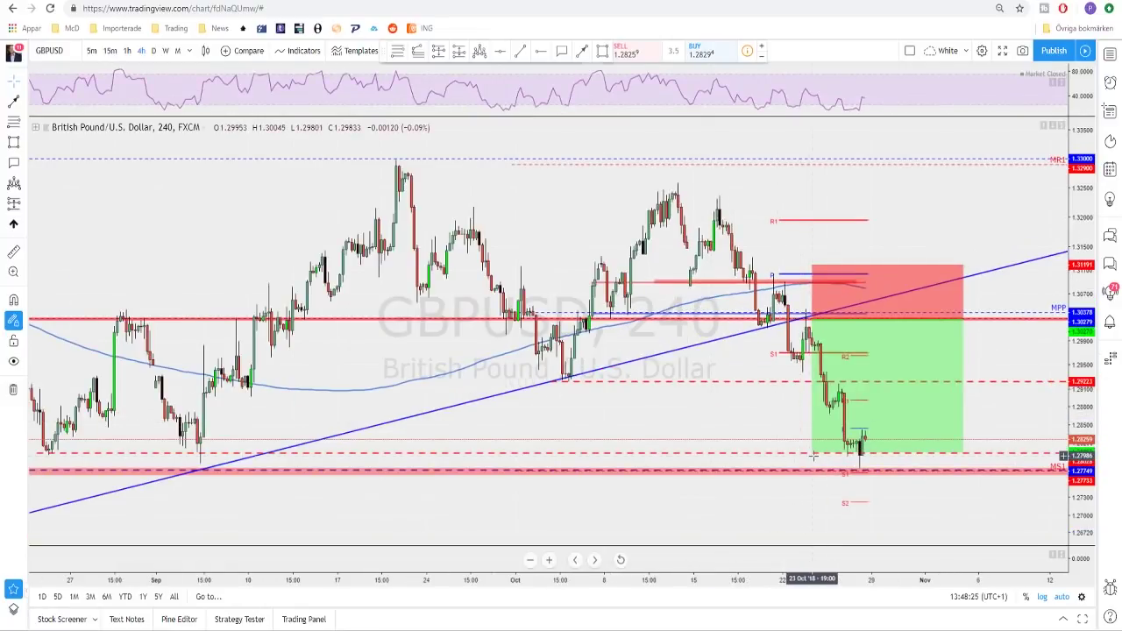
pyautogui.click(812, 456)
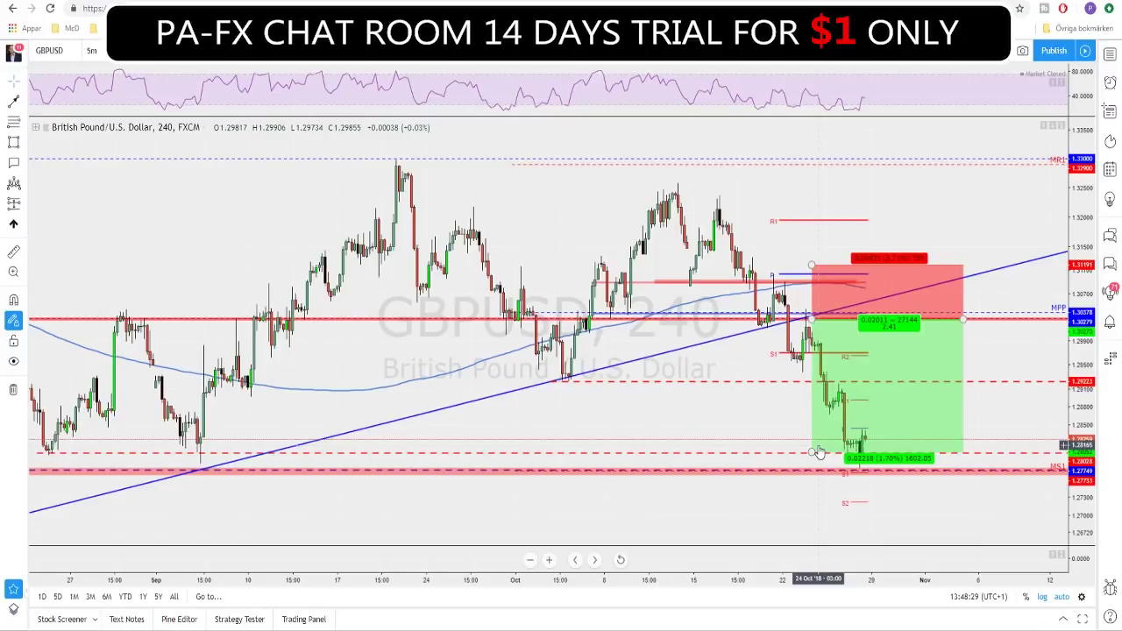
pyautogui.scroll(-1, 819, 447)
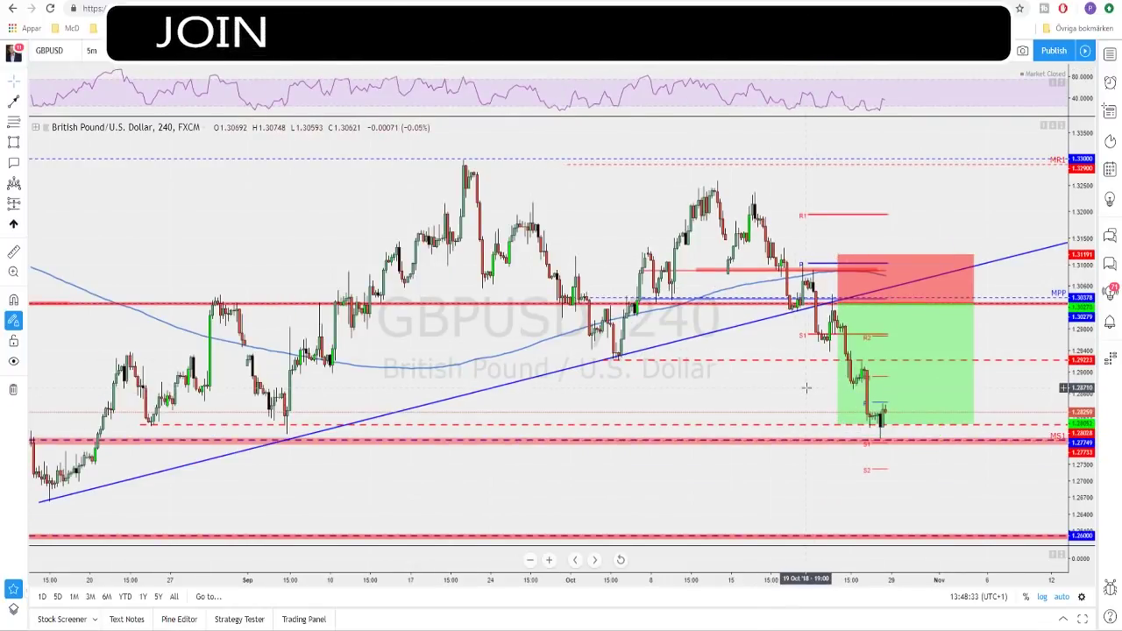
pyautogui.click(831, 313)
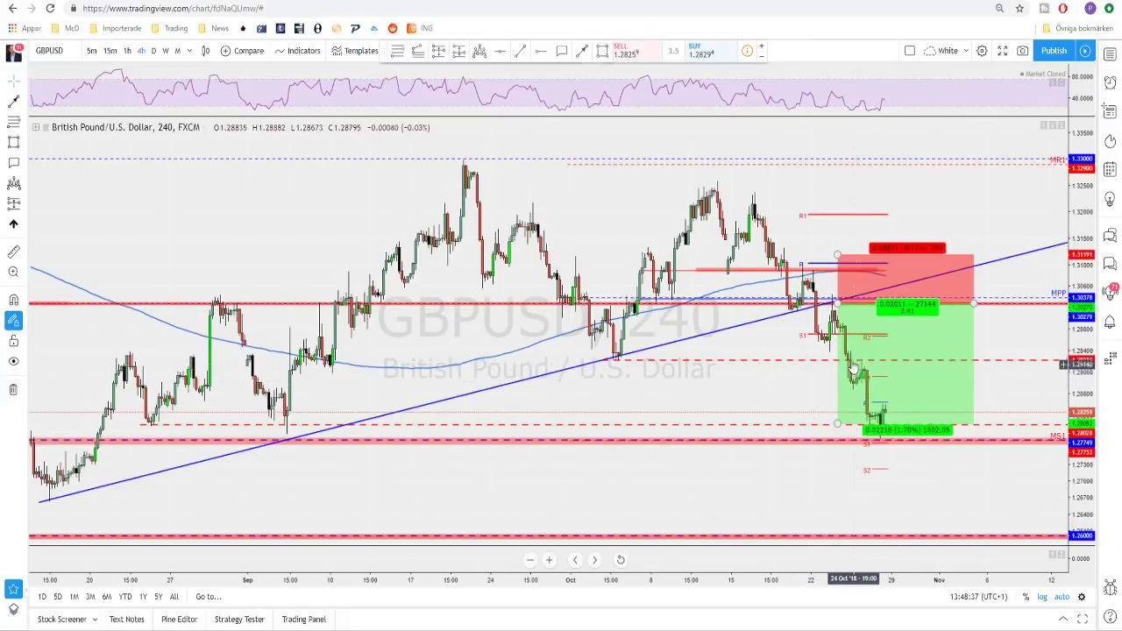
pyautogui.click(820, 408)
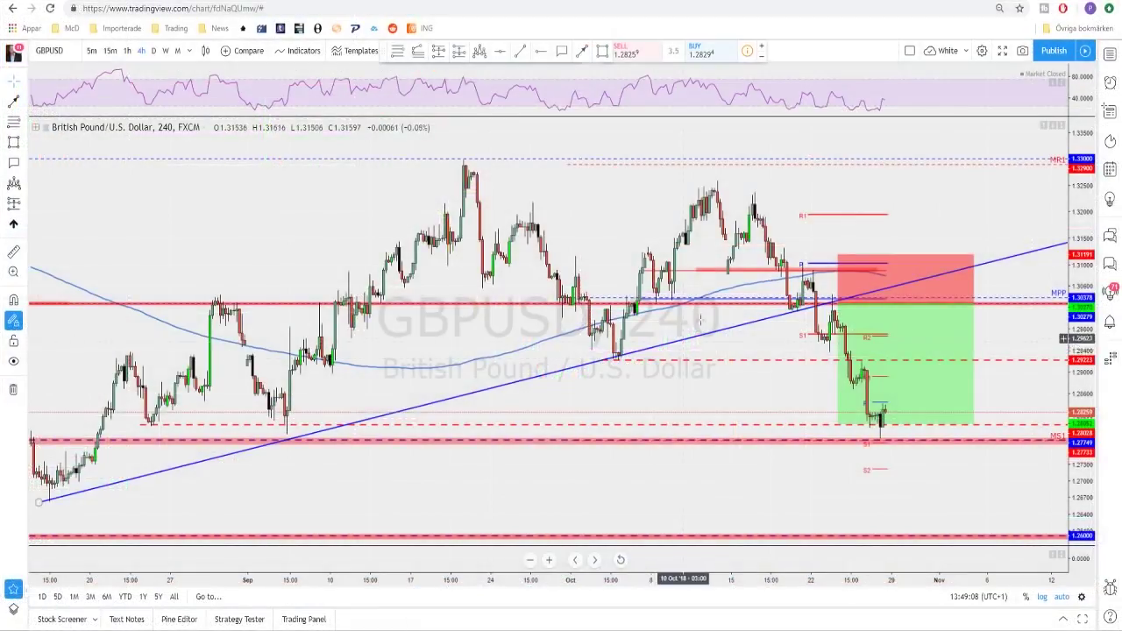
# Step: Switch the GBPUSD chart to the 60-minute interval and inspect the price action around the short position
pyautogui.scroll(1, 603, 351)
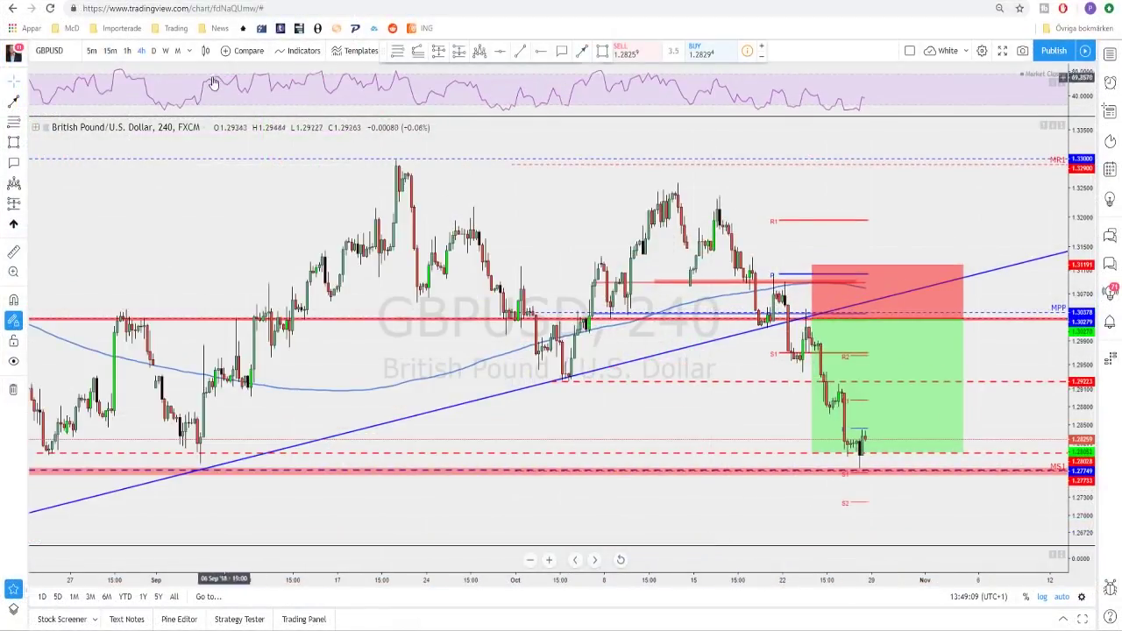
pyautogui.click(127, 50)
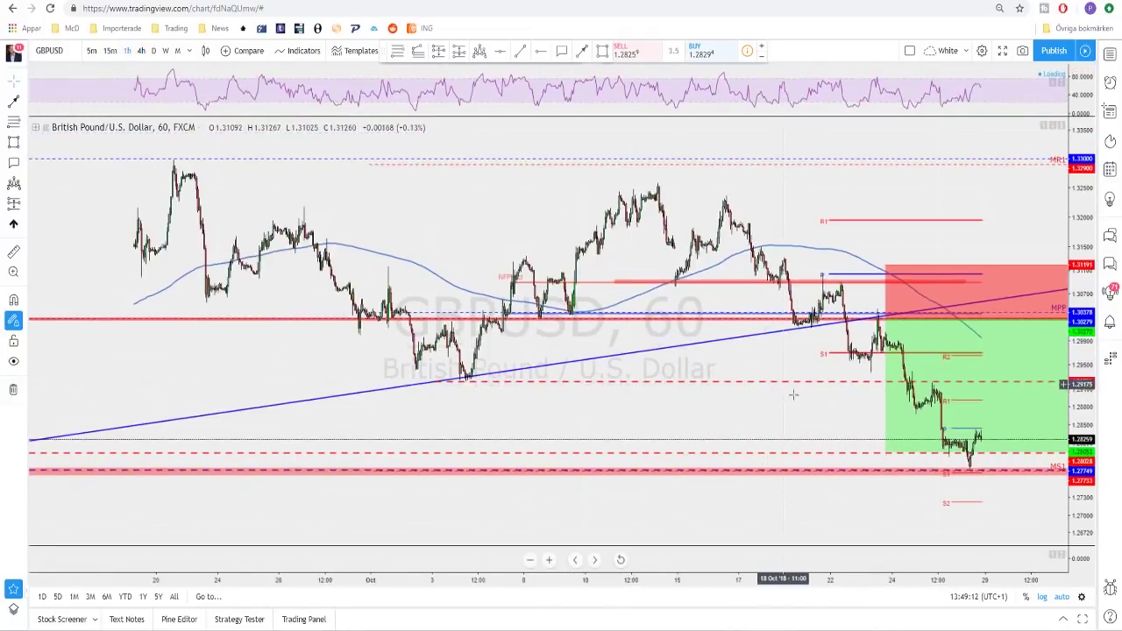
pyautogui.moveTo(850, 403); pyautogui.dragTo(744, 395)
pyautogui.scroll(-2, 744, 395)
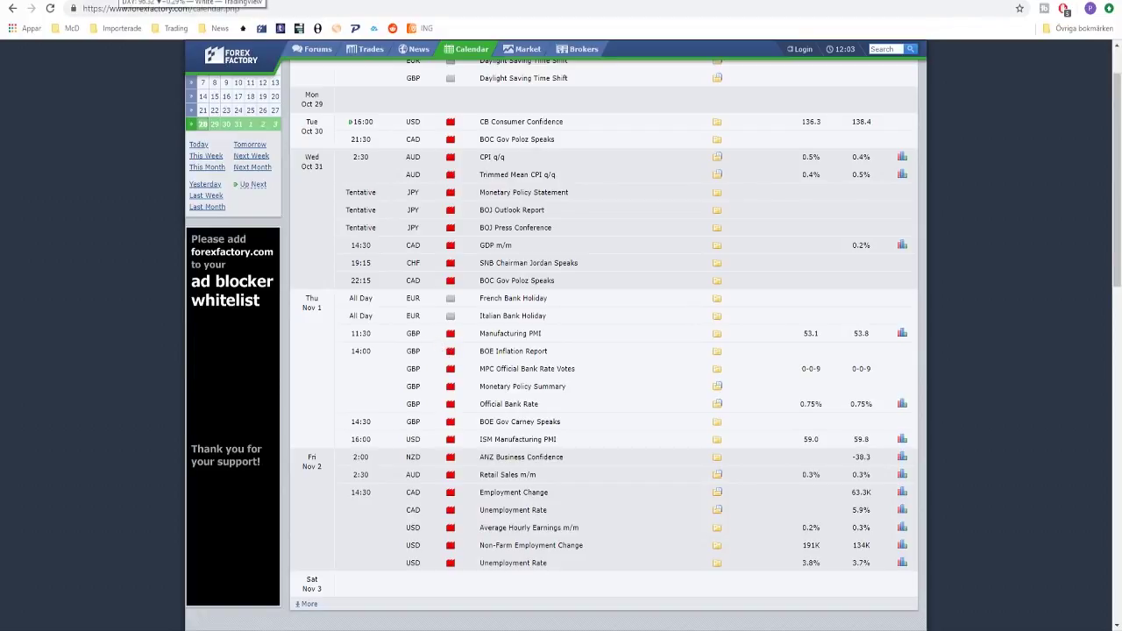
# Step: Switch from the Forex Factory calendar to the TradingView dollar index chart and examine its recent weekly highs and support levels
pyautogui.click(119, 0)
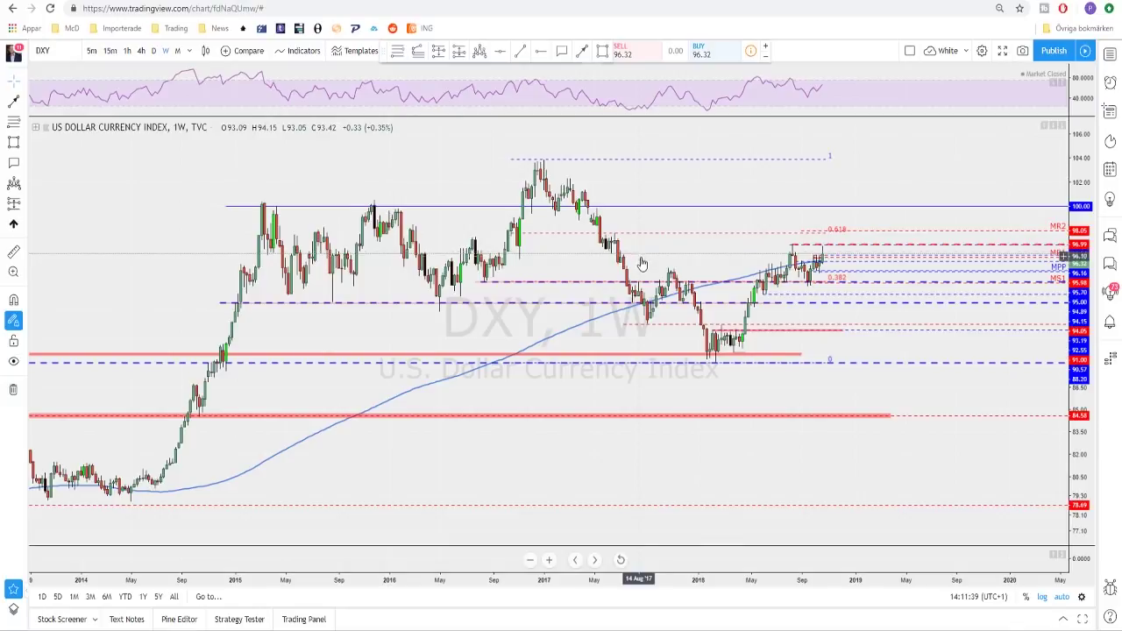
pyautogui.scroll(1, 644, 270)
pyautogui.scroll(1, 645, 270)
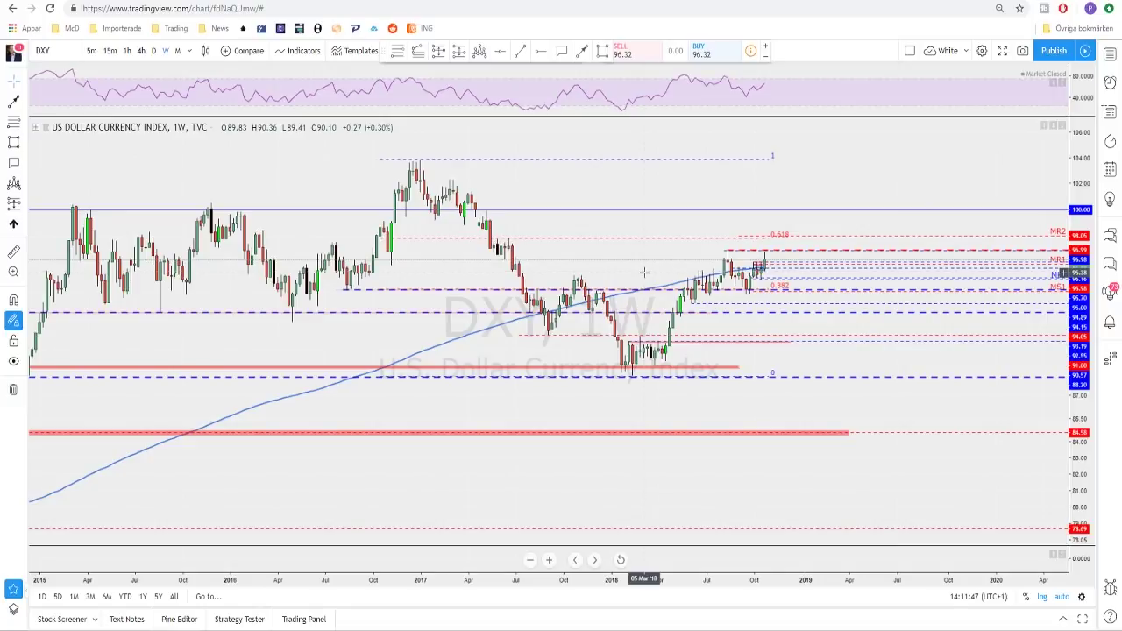
pyautogui.scroll(3, 643, 274)
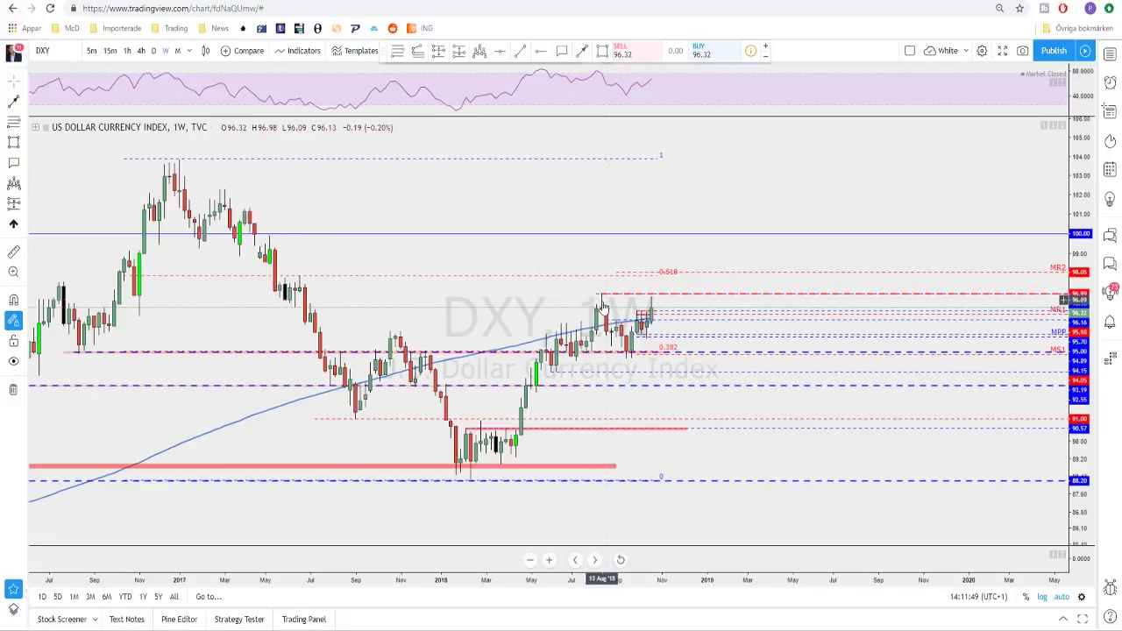
pyautogui.moveTo(533, 304); pyautogui.dragTo(611, 308)
pyautogui.scroll(1, 612, 309)
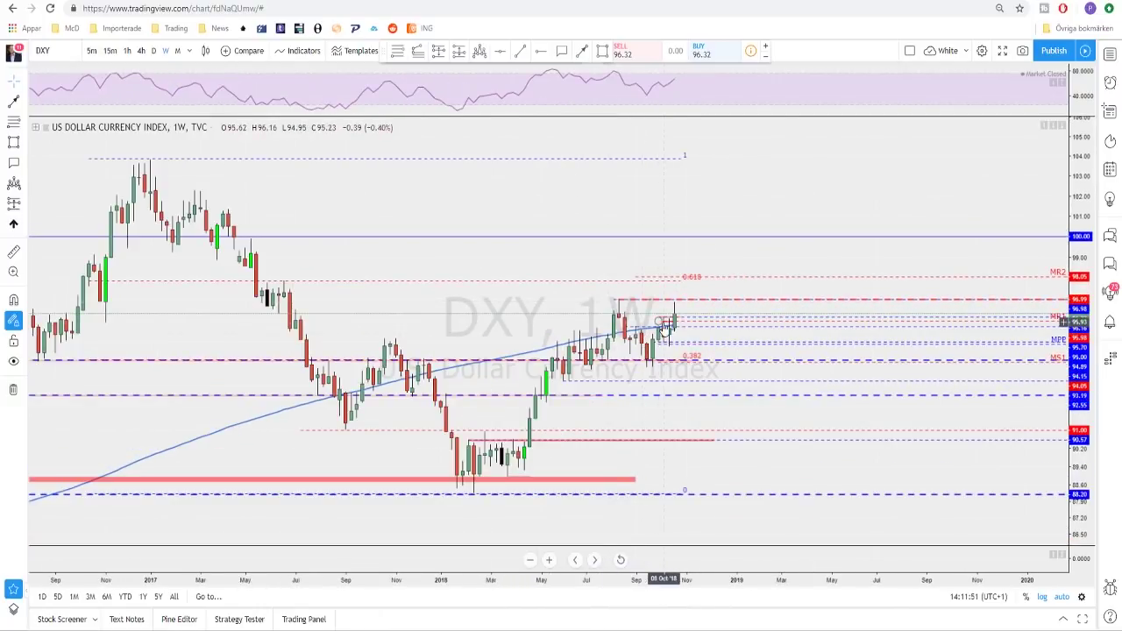
pyautogui.scroll(1, 619, 320)
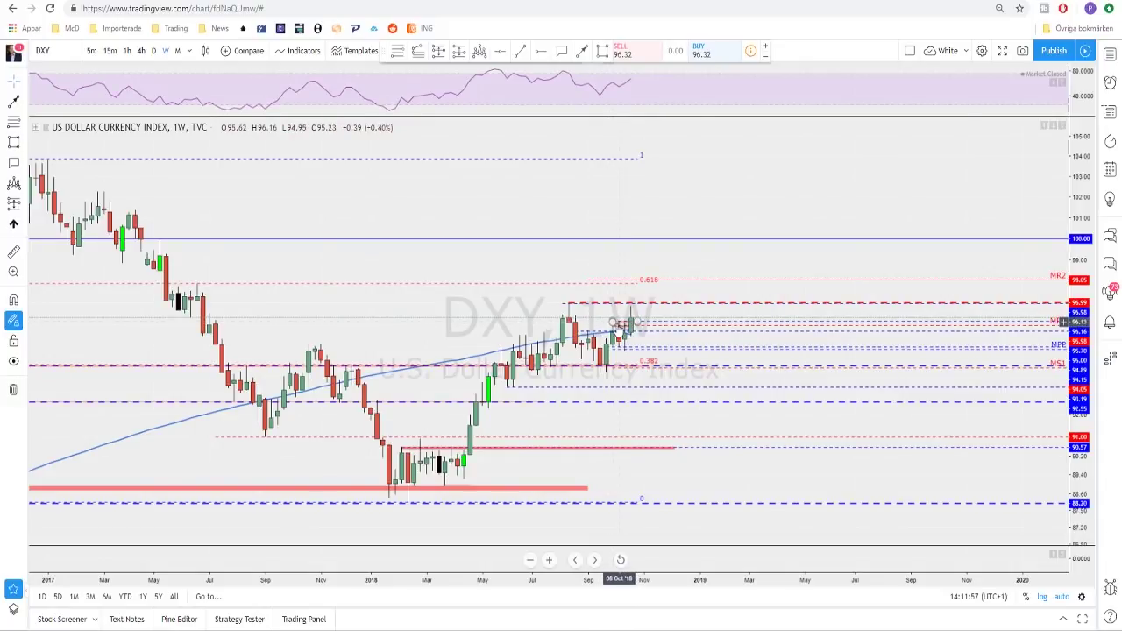
pyautogui.scroll(1, 614, 321)
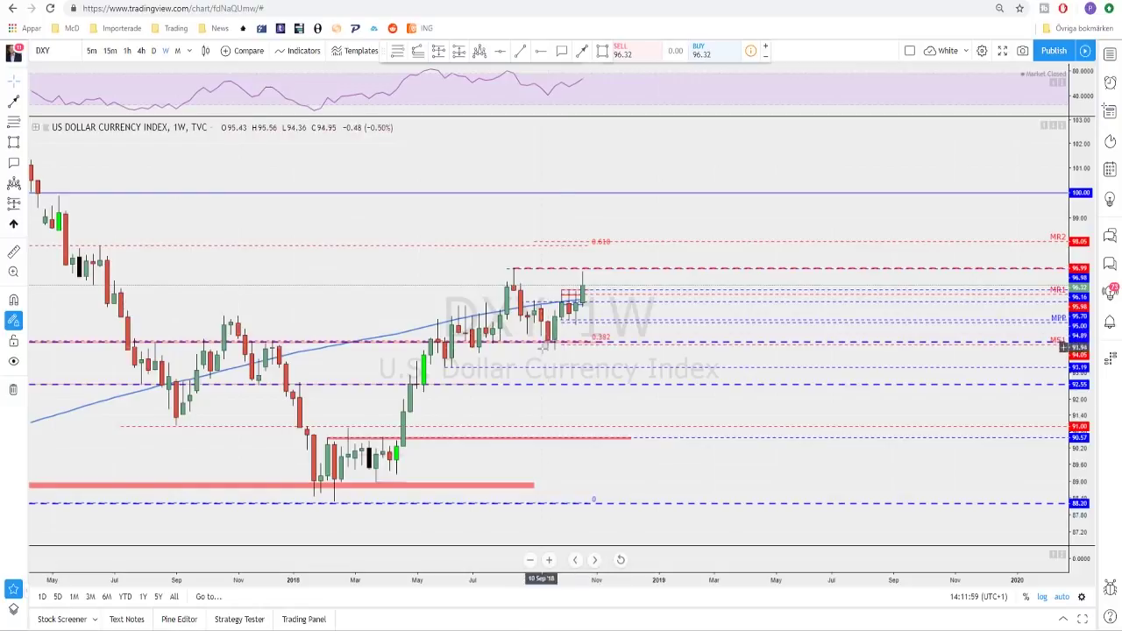
pyautogui.moveTo(535, 356); pyautogui.dragTo(623, 354)
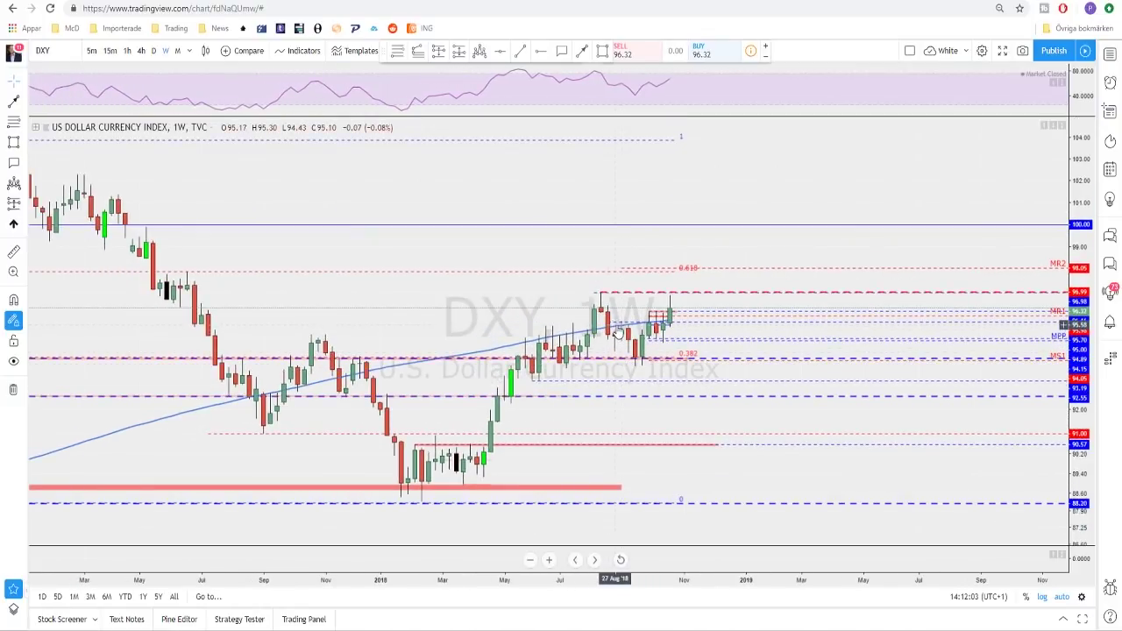
# Step: View the dollar index on the daily and 240-minute intervals, examining the rising trendline and the projected retest of the broken resistance
pyautogui.click(155, 51)
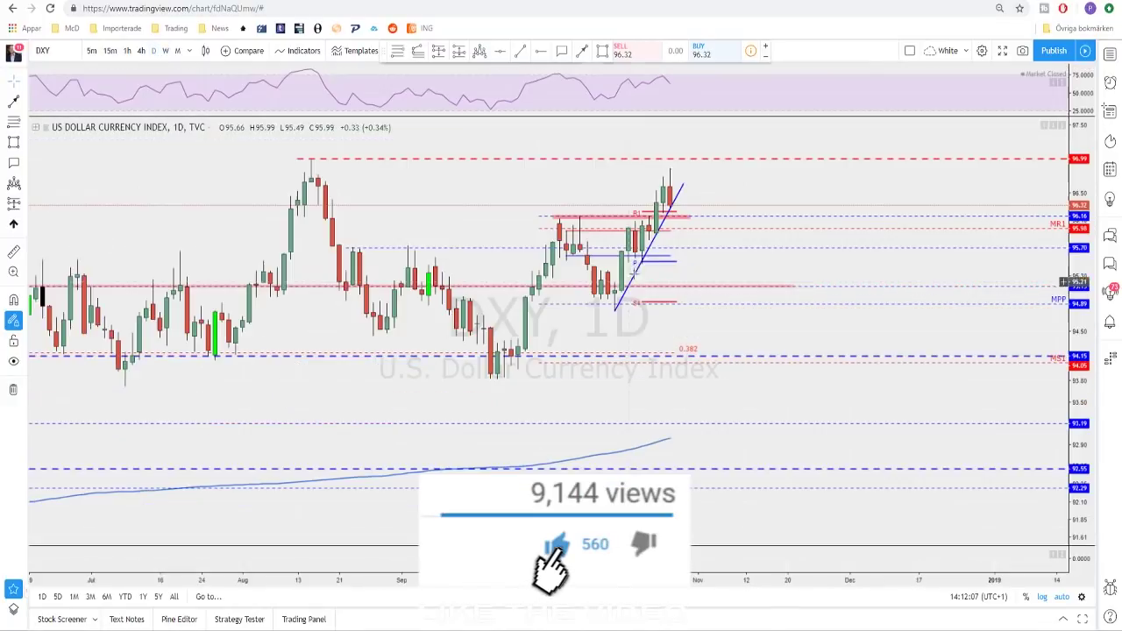
pyautogui.scroll(-1, 743, 289)
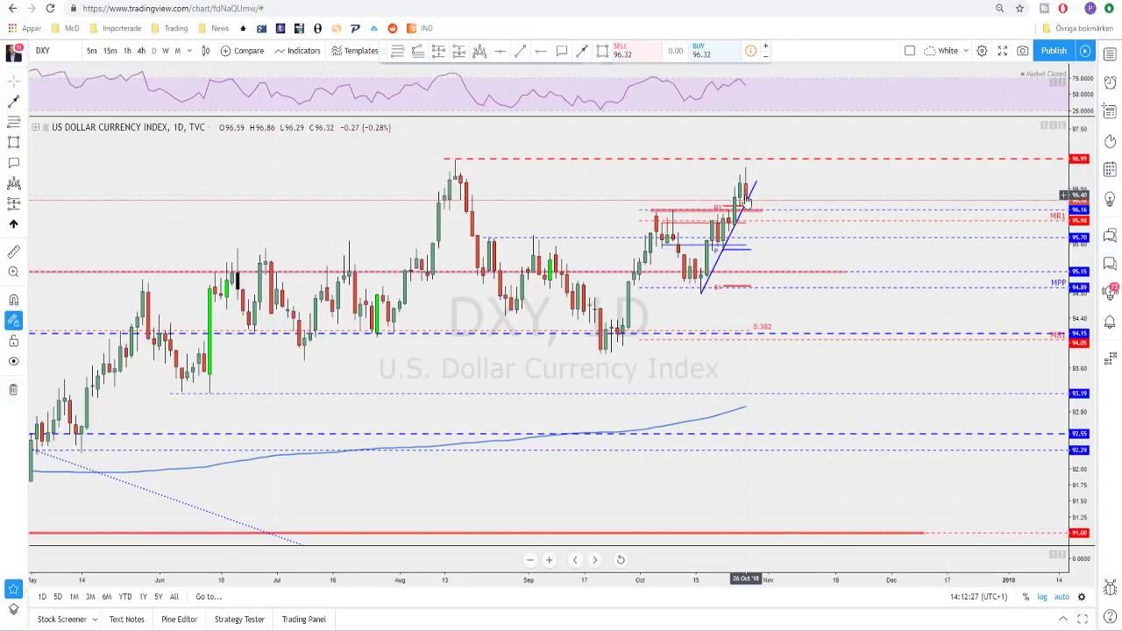
pyautogui.click(141, 51)
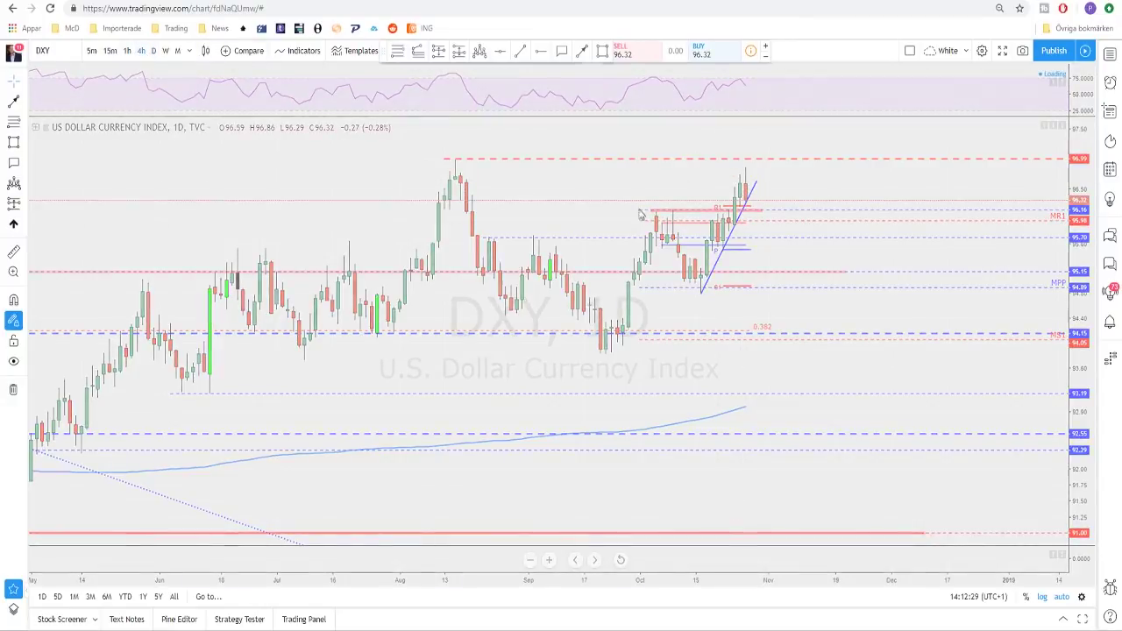
pyautogui.scroll(-1, 824, 228)
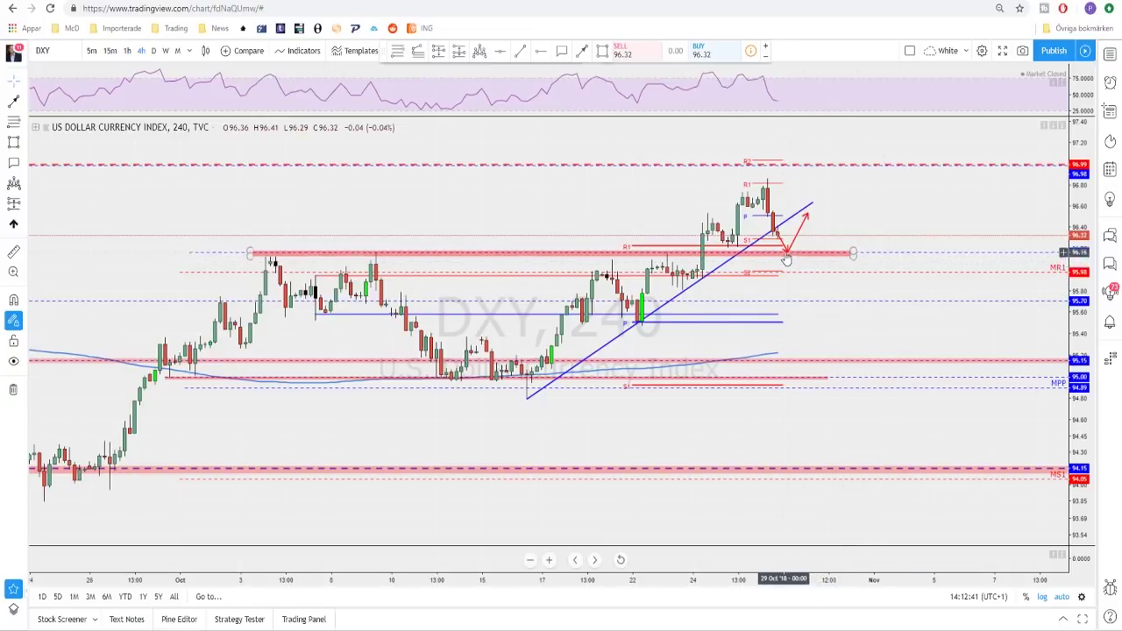
pyautogui.scroll(-3, 780, 278)
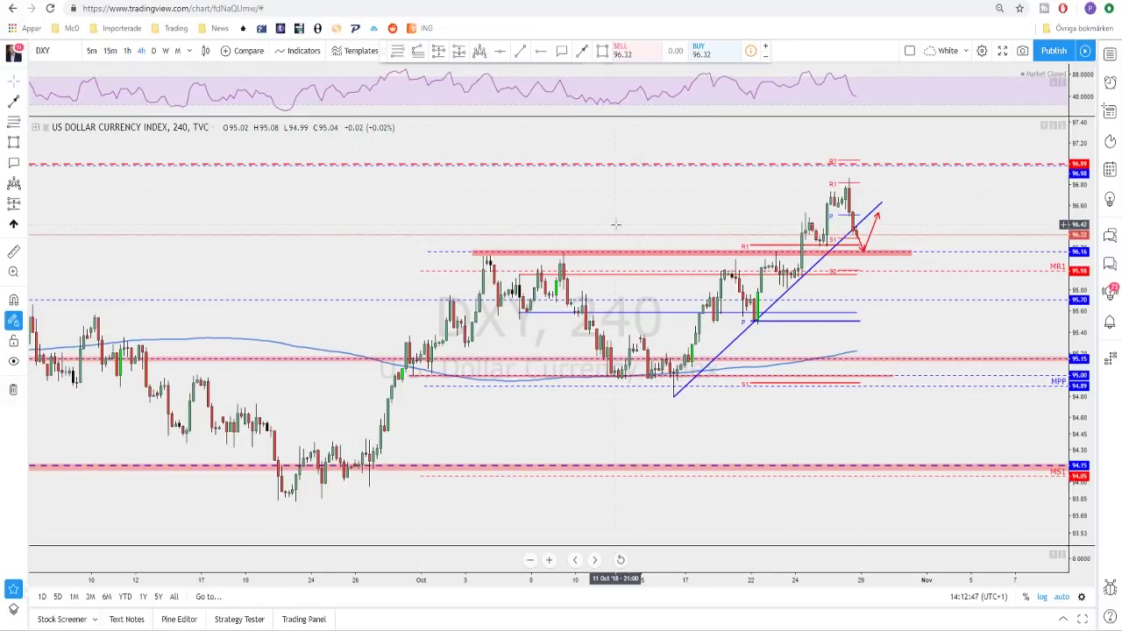
pyautogui.scroll(1, 616, 224)
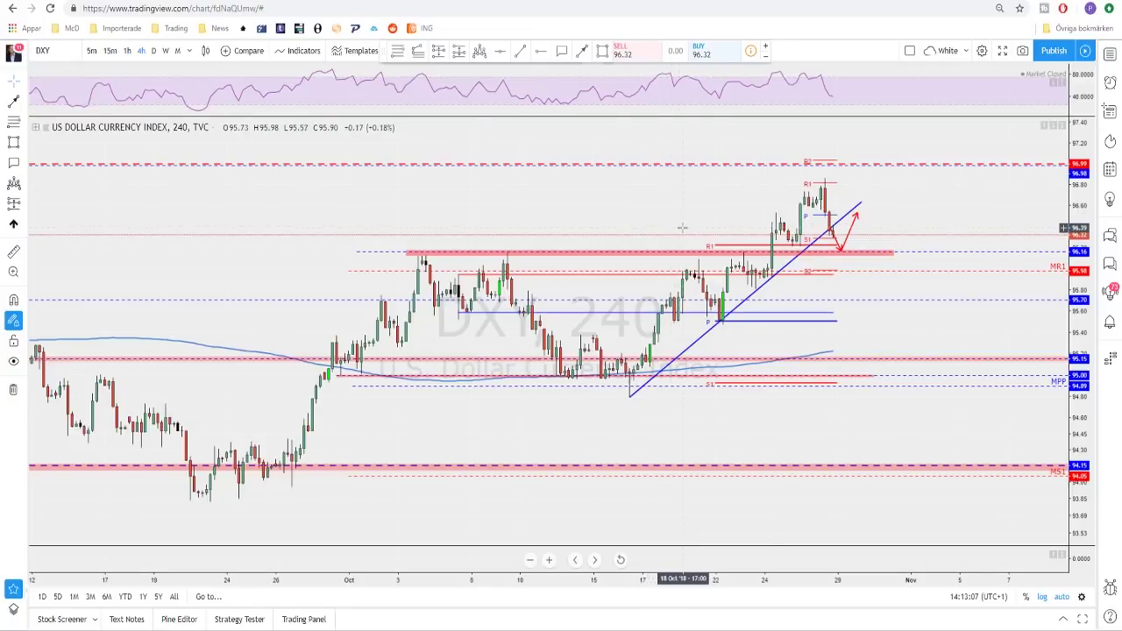
pyautogui.scroll(-1, 688, 220)
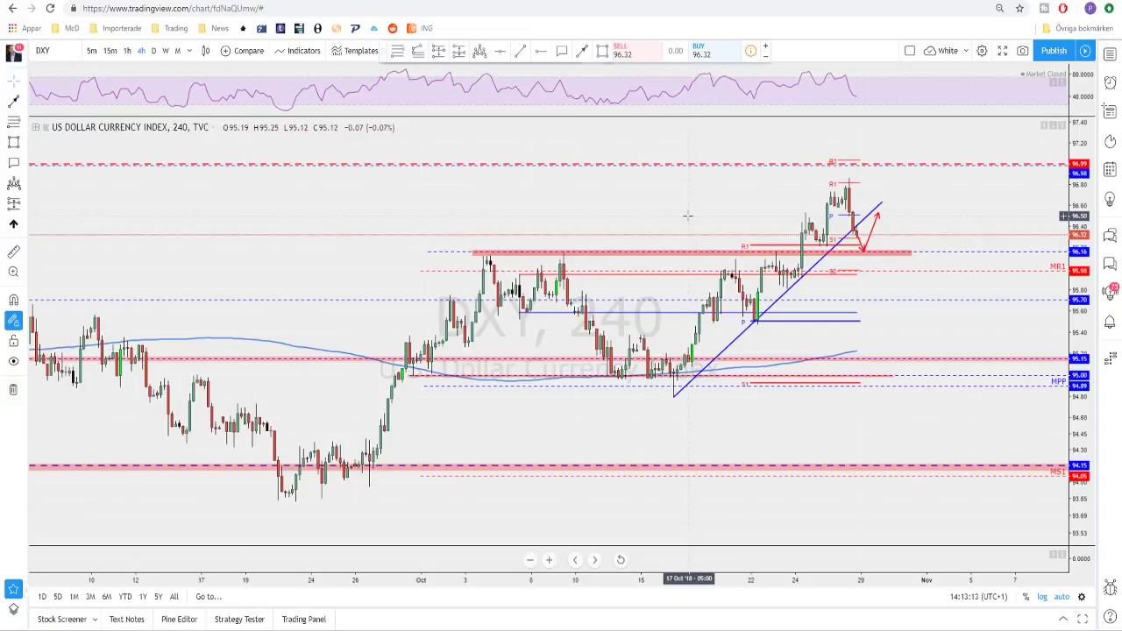
pyautogui.scroll(-1, 688, 215)
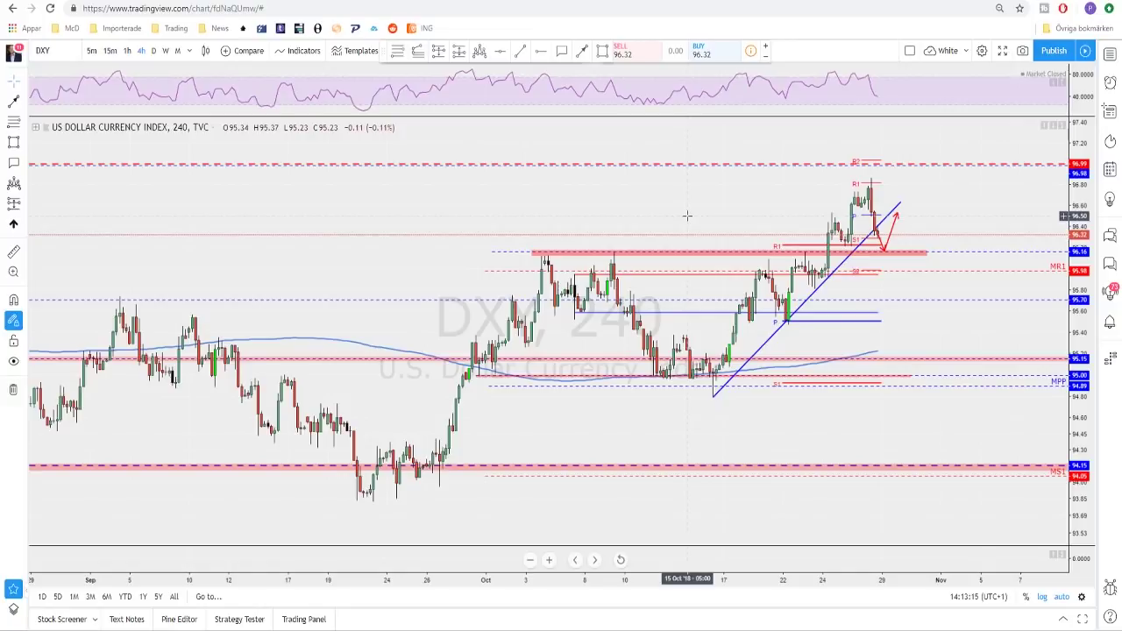
# Step: Open the GOLD chart and delete the red downward projection arrow inside the blue range box
pyautogui.press('Down')
pyautogui.scroll(2, 678, 227)
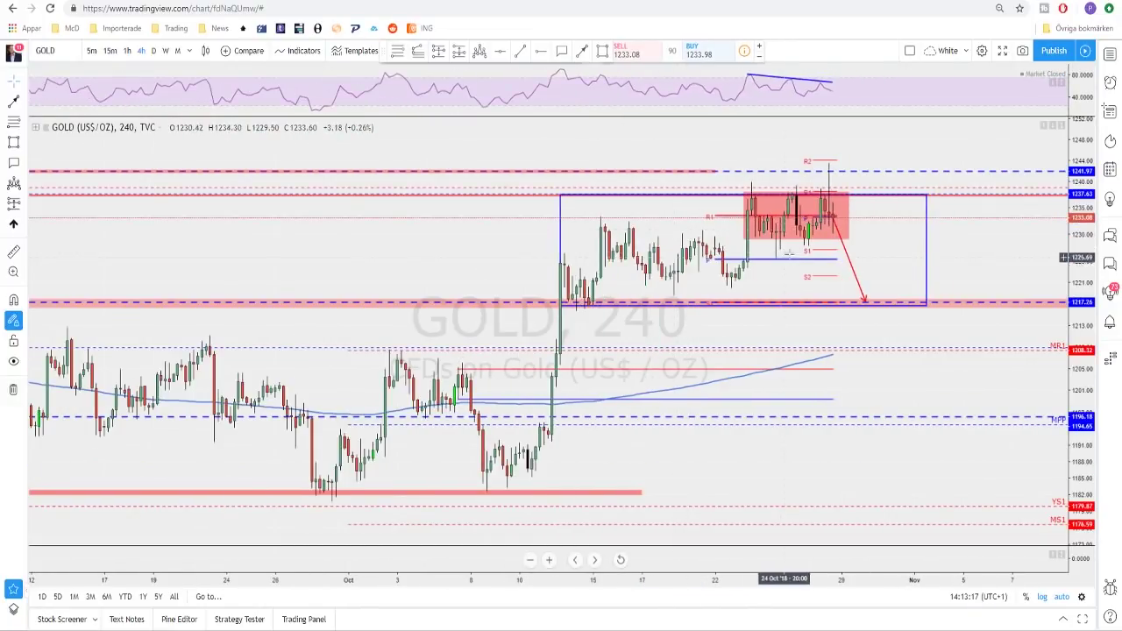
pyautogui.click(848, 260)
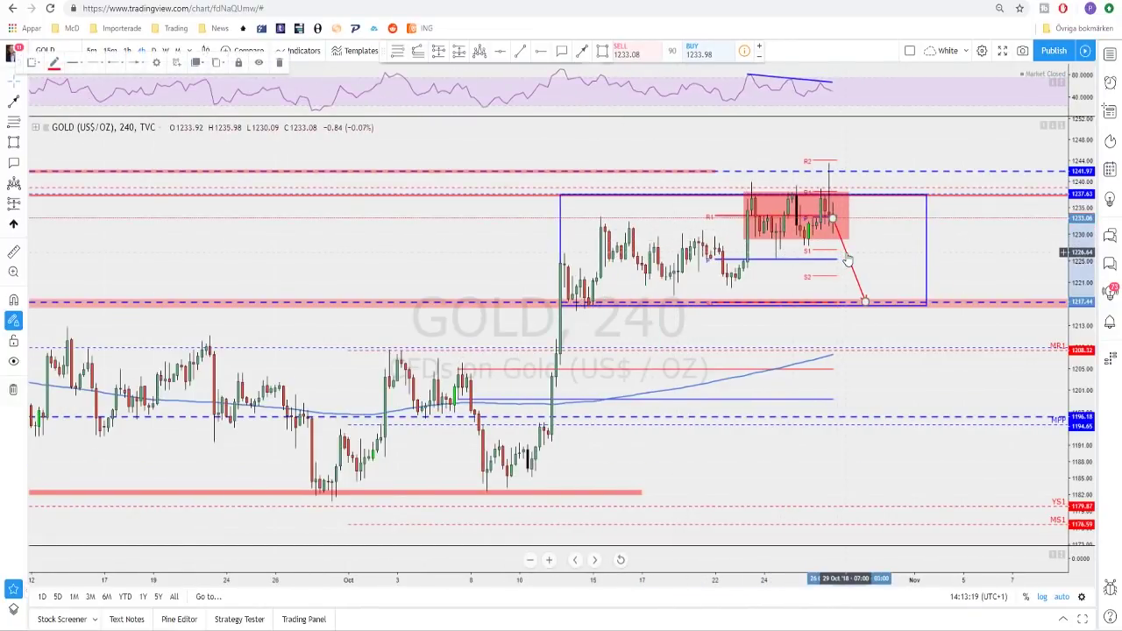
pyautogui.press('Delete')
pyautogui.scroll(1, 822, 287)
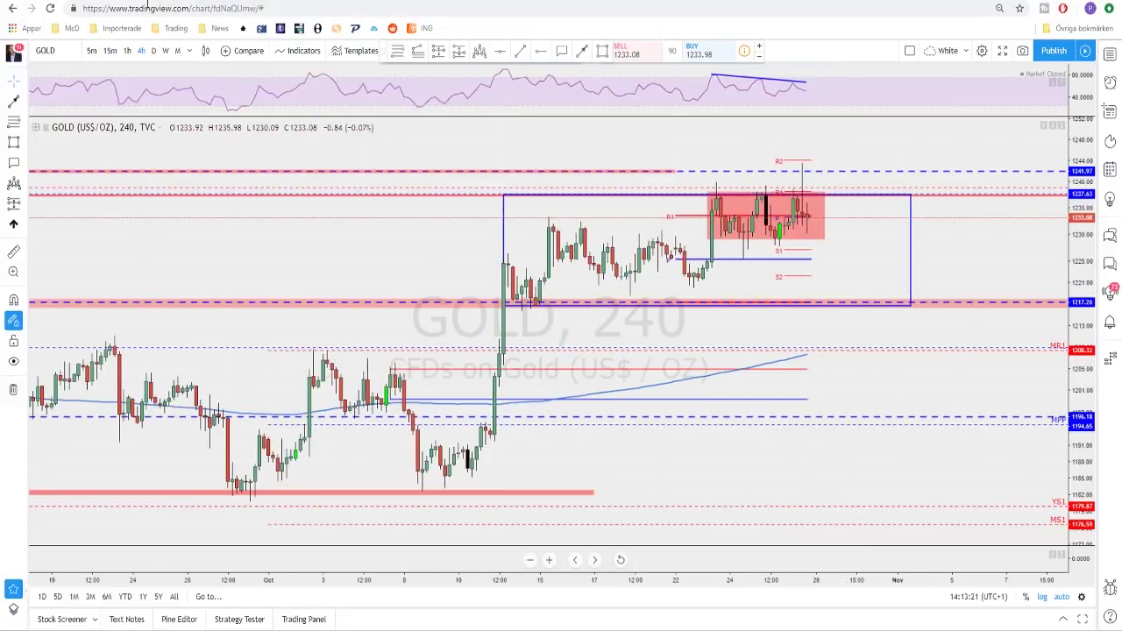
# Step: View gold on the weekly and daily intervals, examining the latest candles against the resistance levels and longer price history
pyautogui.click(170, 51)
pyautogui.scroll(2, 726, 389)
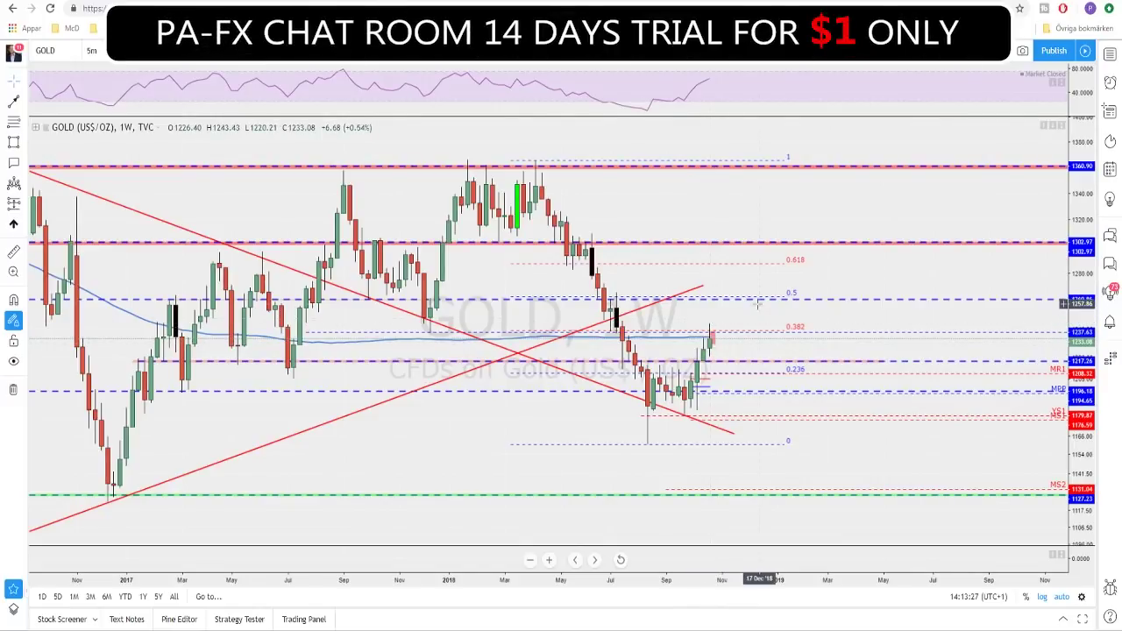
pyautogui.click(153, 50)
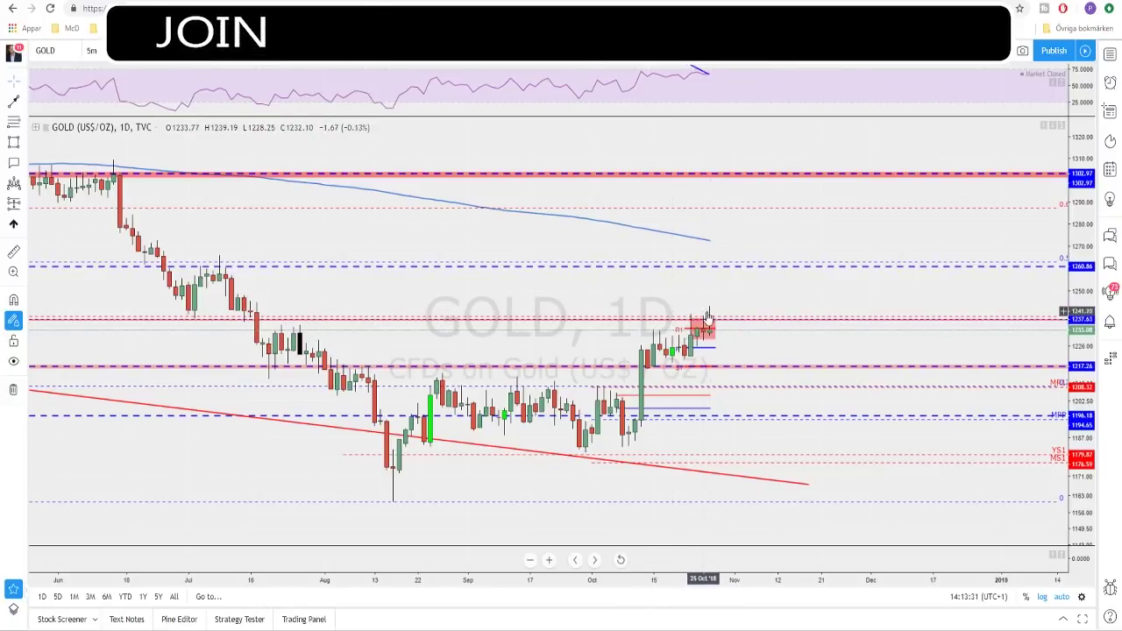
pyautogui.scroll(-5, 709, 317)
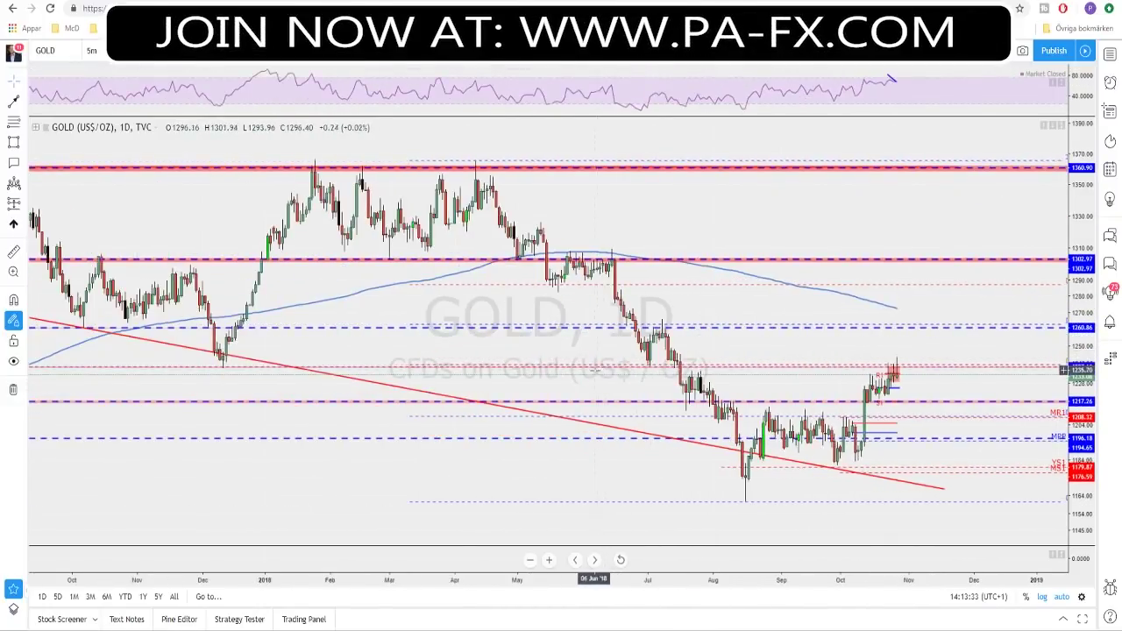
# Step: View gold on the daily and 240-minute intervals, examining the red consolidation box beneath resistance and the declining line on the oscillator
pyautogui.scroll(-2, 594, 371)
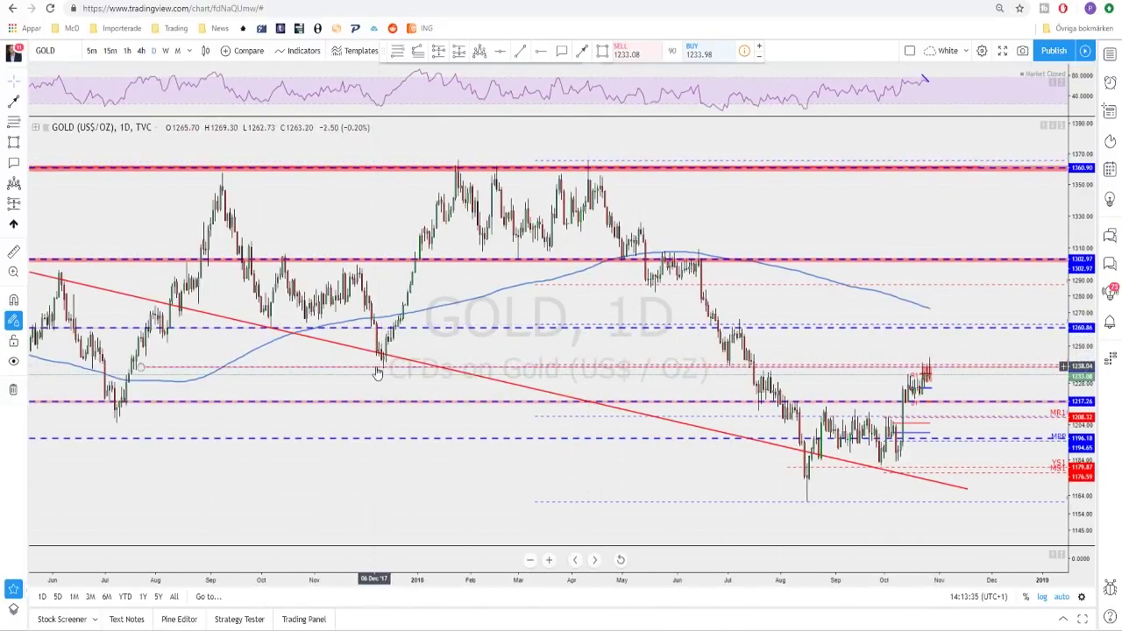
pyautogui.scroll(5, 682, 350)
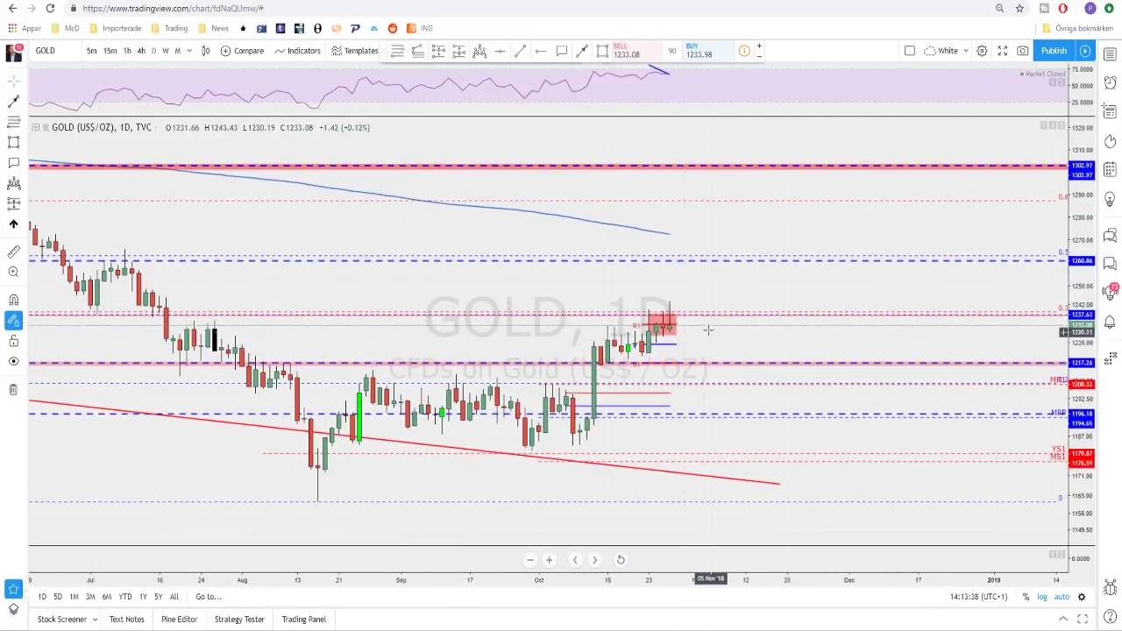
pyautogui.moveTo(719, 297); pyautogui.dragTo(811, 300)
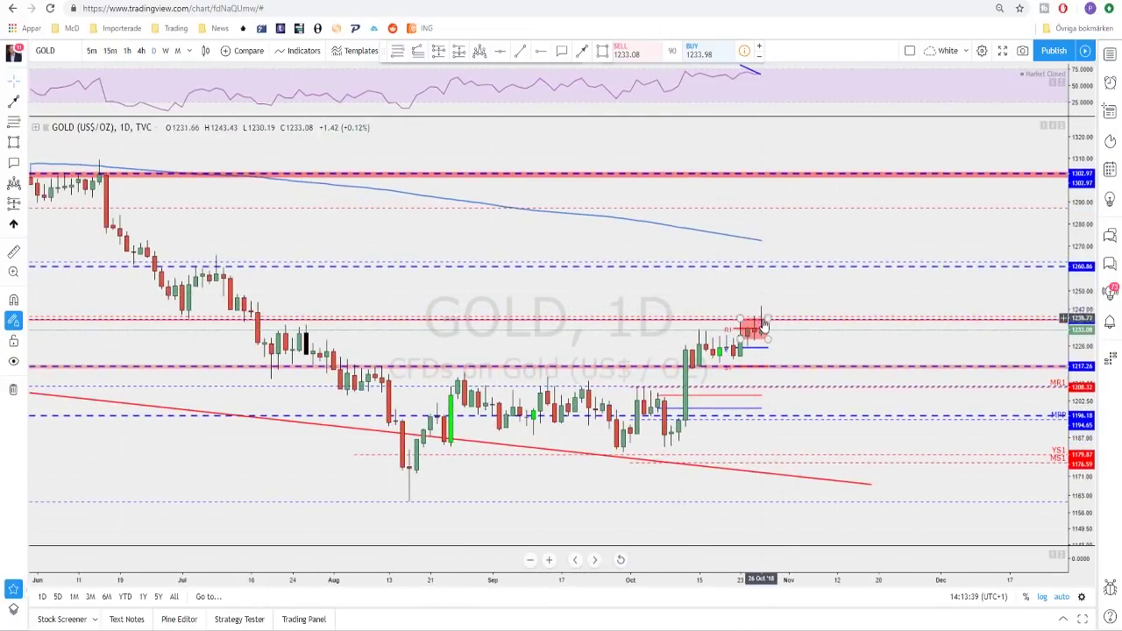
pyautogui.click(141, 53)
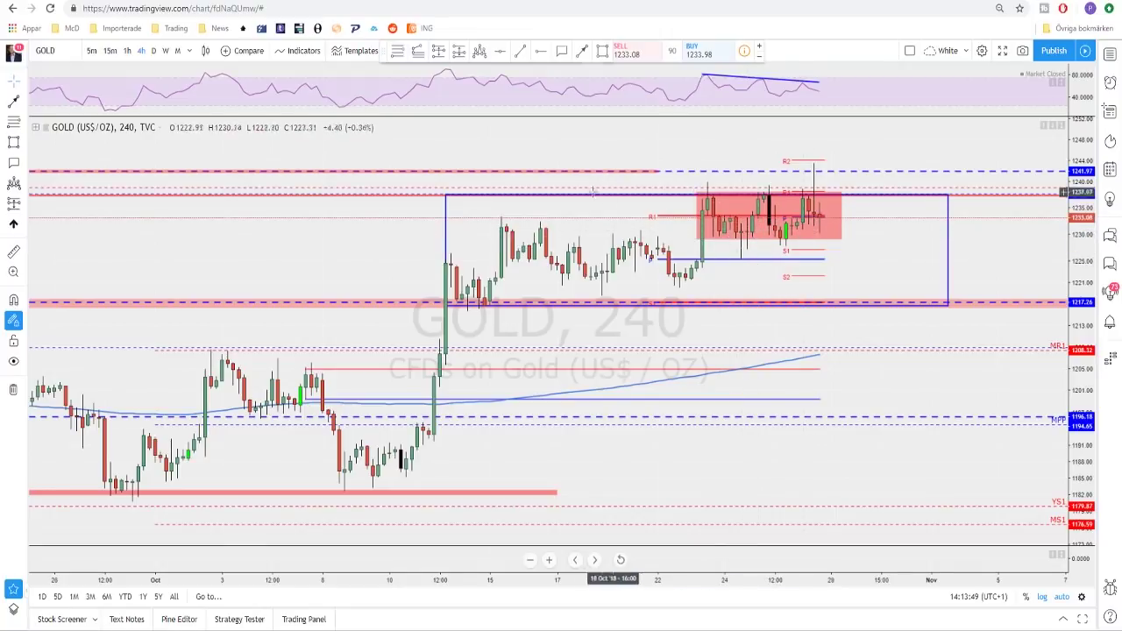
pyautogui.click(785, 243)
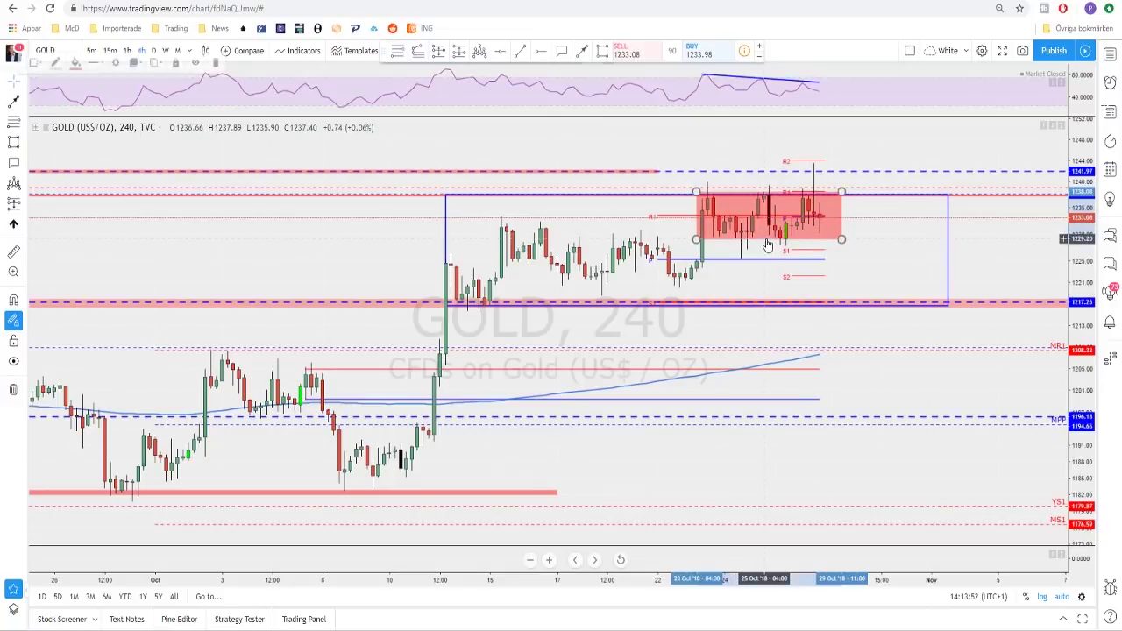
pyautogui.click(837, 268)
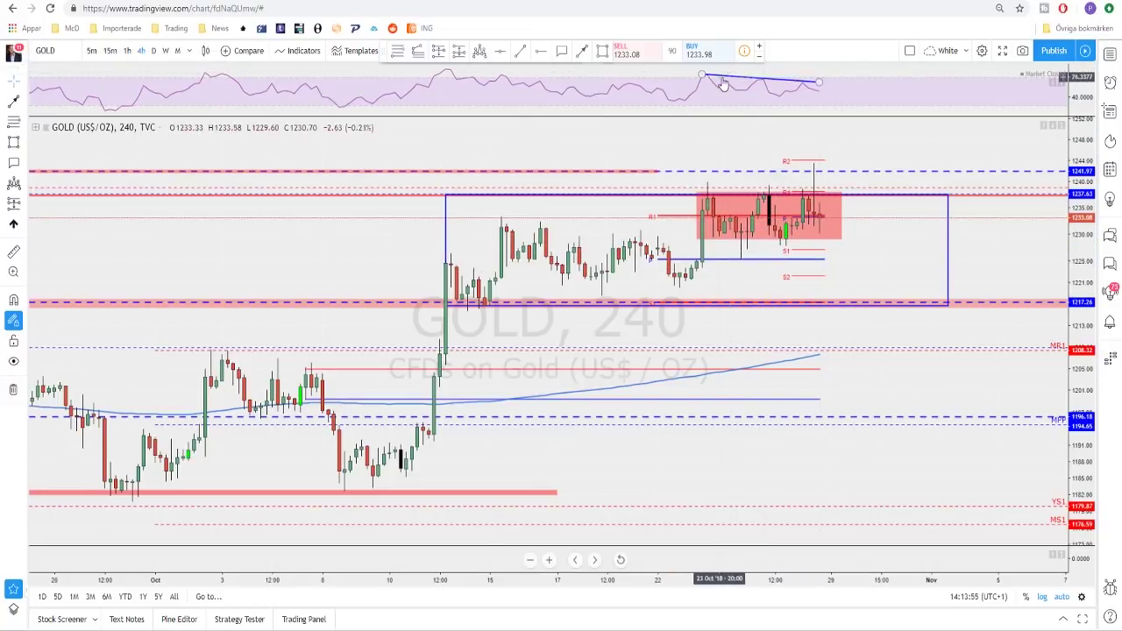
# Step: Draw a red arrow from gold's latest candle down to the 1217.26 support and shorten it to the blue pivot line near 1225
pyautogui.click(583, 53)
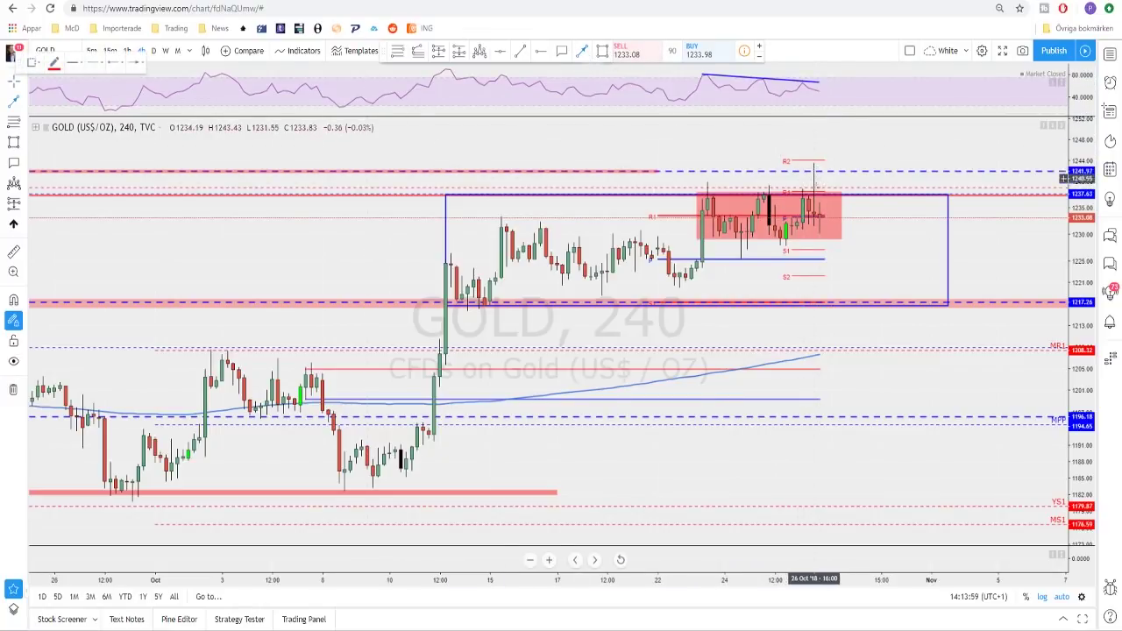
pyautogui.moveTo(819, 214); pyautogui.dragTo(848, 305)
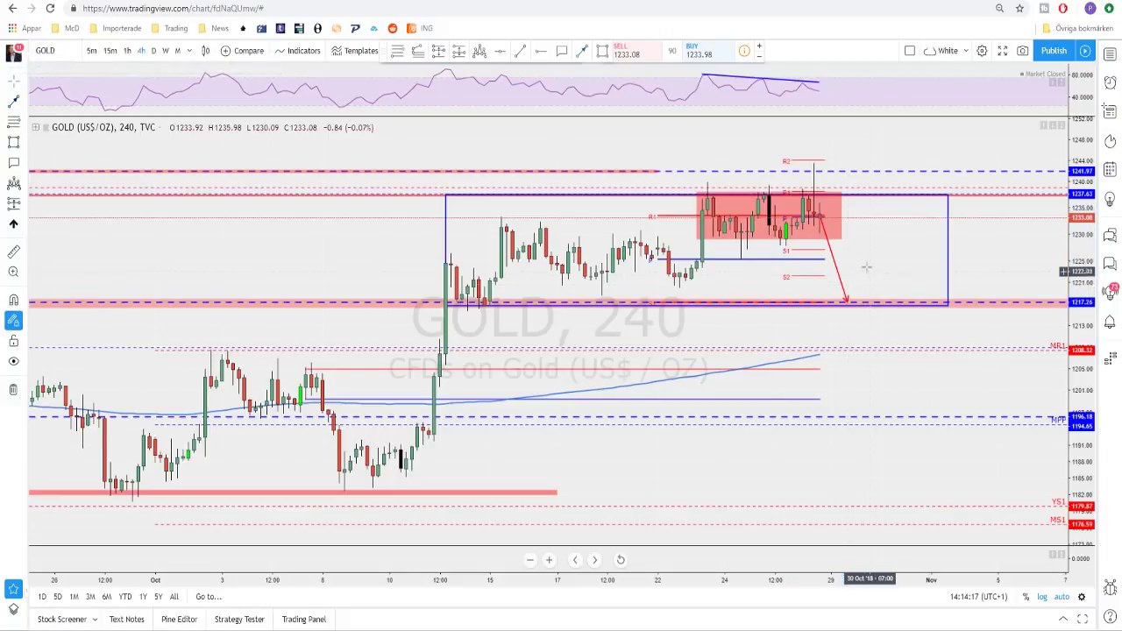
pyautogui.scroll(-2, 864, 263)
pyautogui.scroll(1, 865, 260)
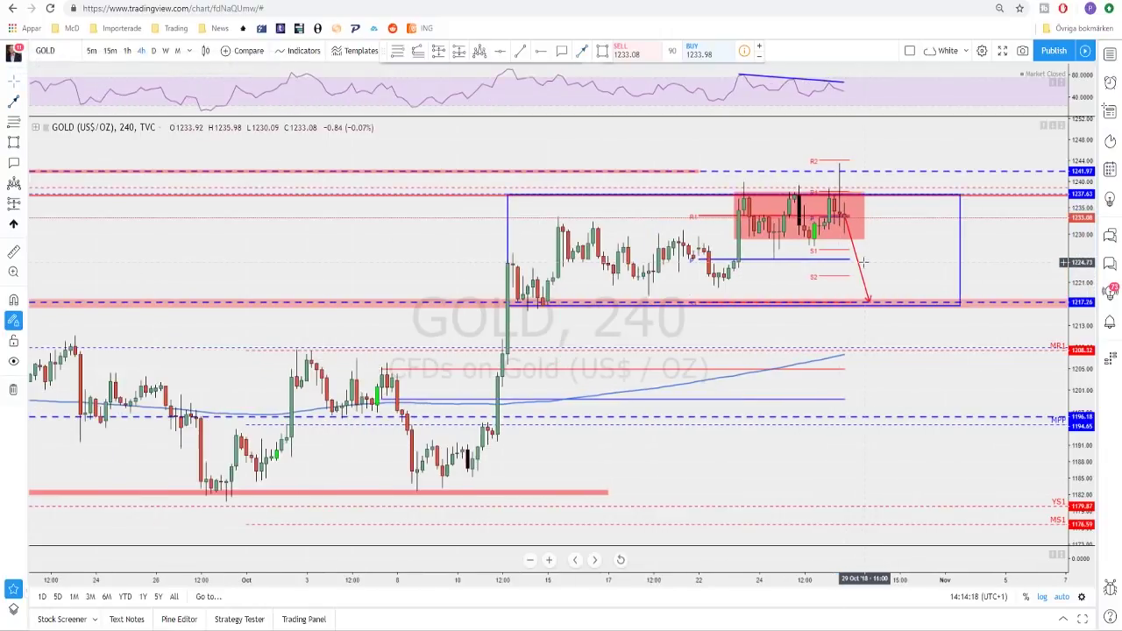
pyautogui.click(871, 305)
pyautogui.moveTo(872, 306)
pyautogui.mouseDown()
pyautogui.moveTo(857, 256)
pyautogui.moveTo(865, 295)
pyautogui.moveTo(862, 270)
pyautogui.moveTo(785, 239)
pyautogui.moveTo(735, 247)
pyautogui.moveTo(853, 258)
pyautogui.moveTo(700, 265)
pyautogui.moveTo(857, 256)
pyautogui.moveTo(777, 253)
pyautogui.moveTo(855, 259)
pyautogui.mouseUp()
pyautogui.scroll(-1, 894, 250)
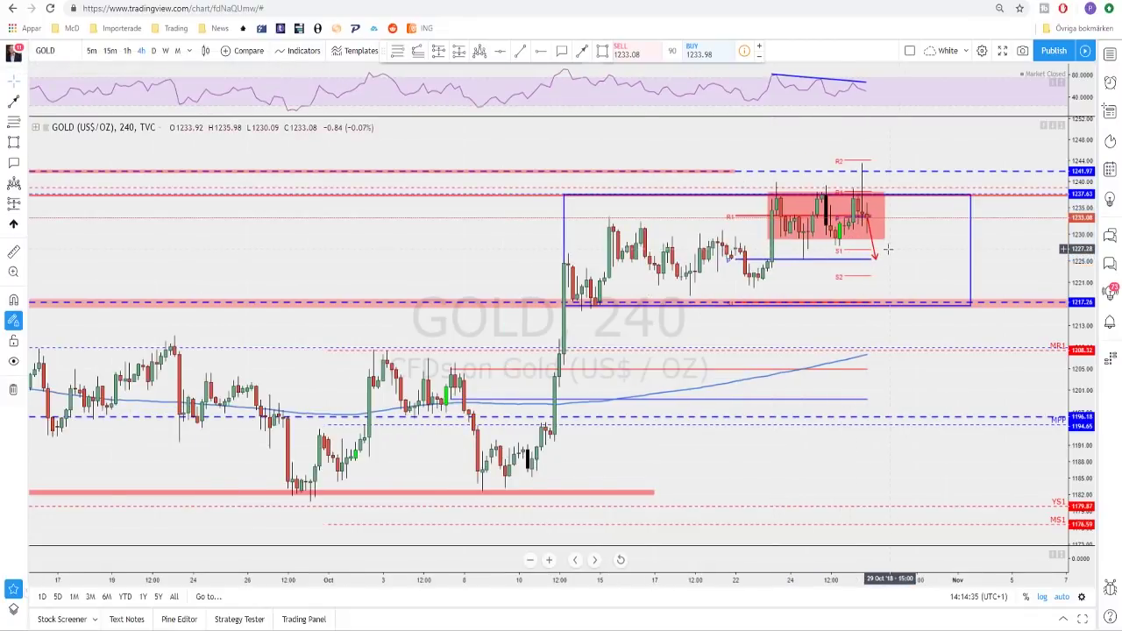
# Step: Draw an upward red arrow from the top of the red box to the R2 level and delete it
pyautogui.click(583, 51)
pyautogui.click(867, 191)
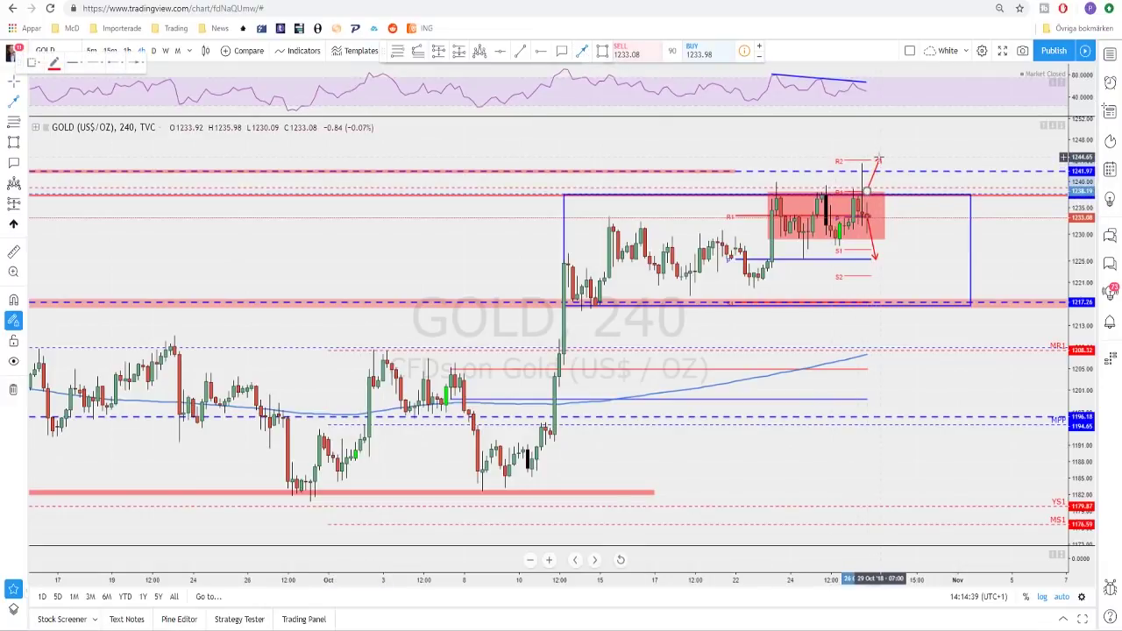
pyautogui.moveTo(877, 160)
pyautogui.mouseDown()
pyautogui.moveTo(876, 171)
pyautogui.moveTo(921, 127)
pyautogui.moveTo(890, 168)
pyautogui.mouseUp()
pyautogui.press('Delete')
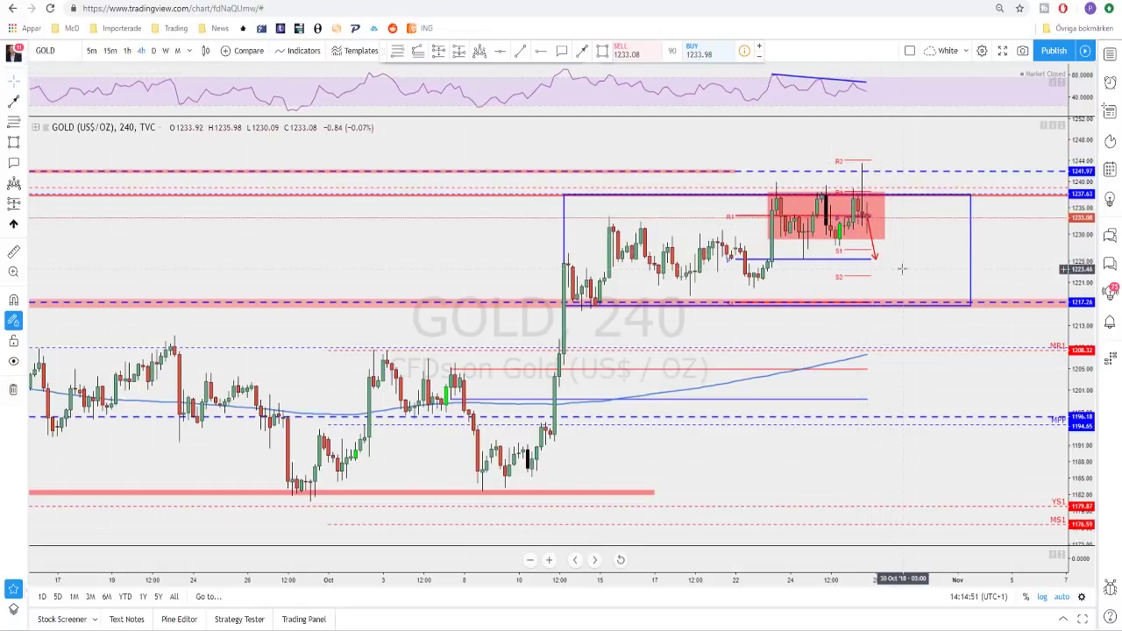
# Step: Switch to the USOIL chart and examine the recent decline and the drawn projection arrows on the 240-minute interval
pyautogui.scroll(-1, 921, 268)
pyautogui.moveTo(930, 270); pyautogui.dragTo(950, 269)
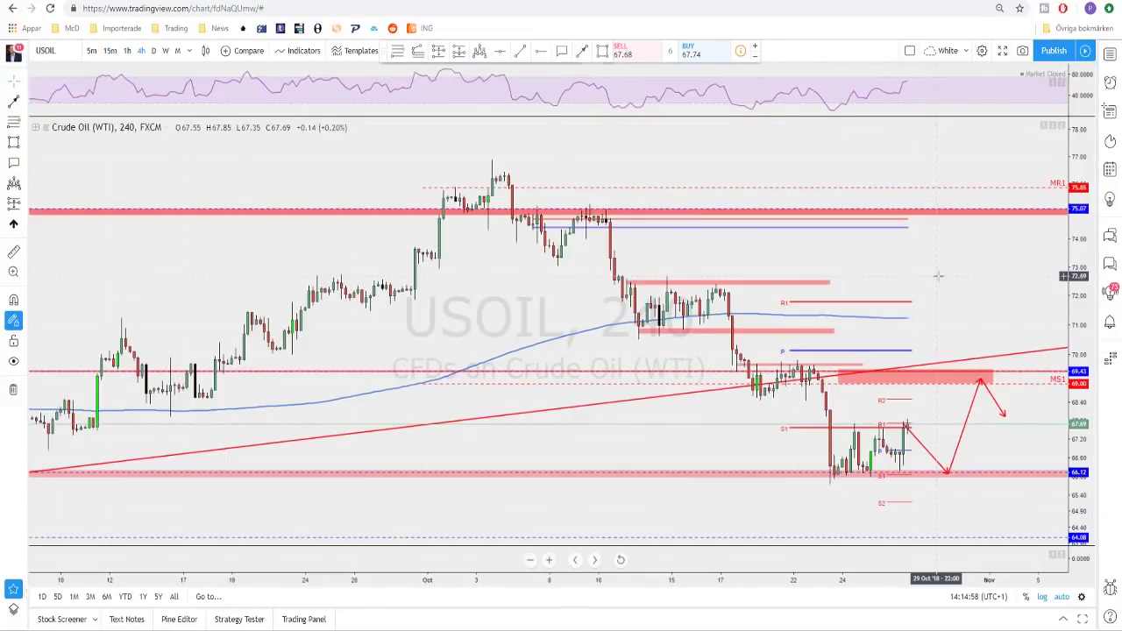
pyautogui.scroll(1, 701, 368)
pyautogui.scroll(-2, 808, 382)
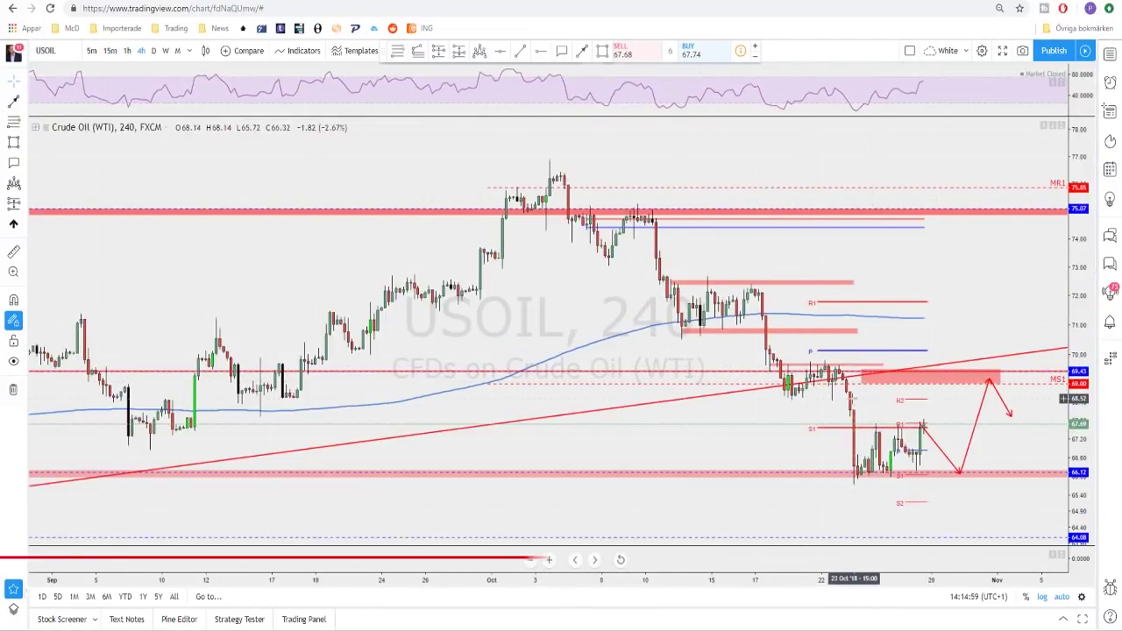
pyautogui.scroll(1, 690, 364)
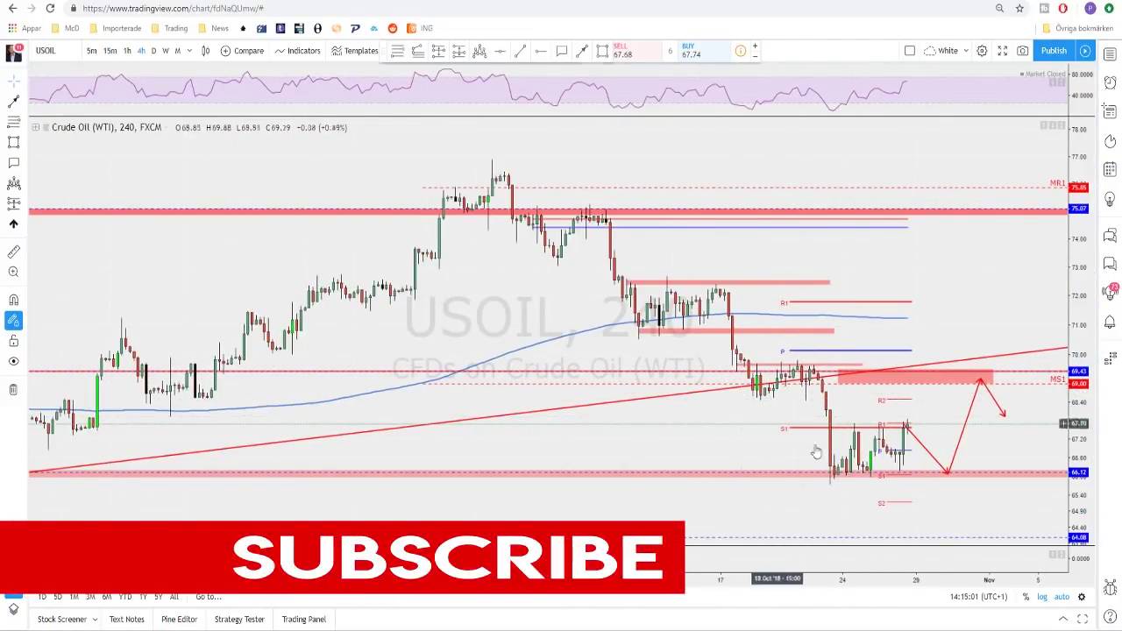
# Step: View crude oil on the weekly and daily intervals, examining the broken rising trendline, the moving average and the 66.12 support
pyautogui.click(165, 50)
pyautogui.scroll(4, 758, 379)
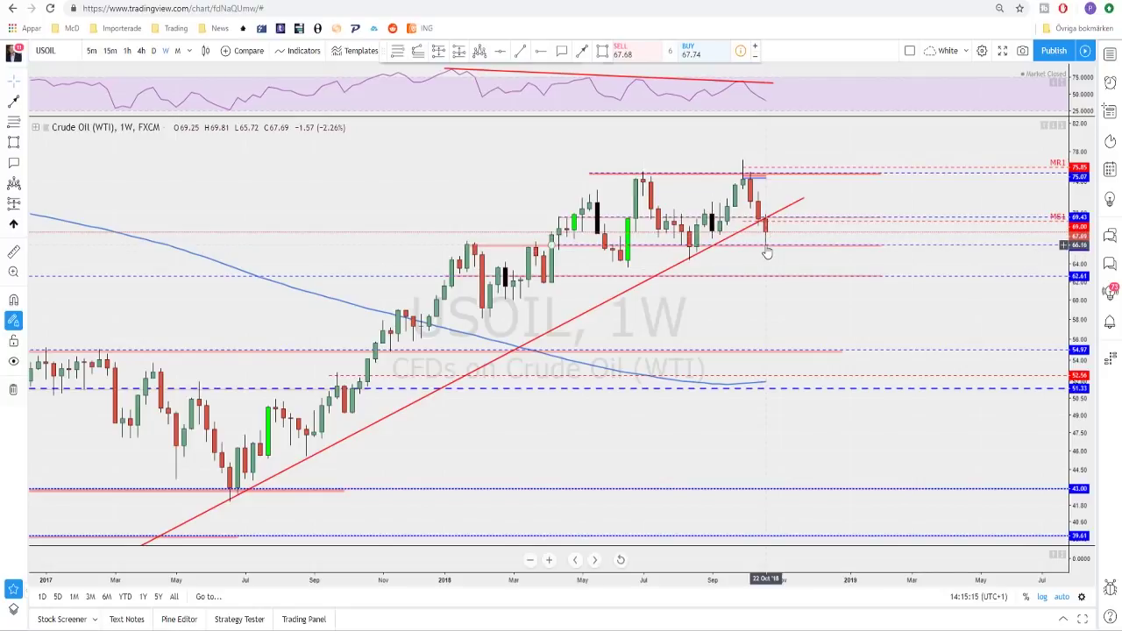
pyautogui.click(154, 50)
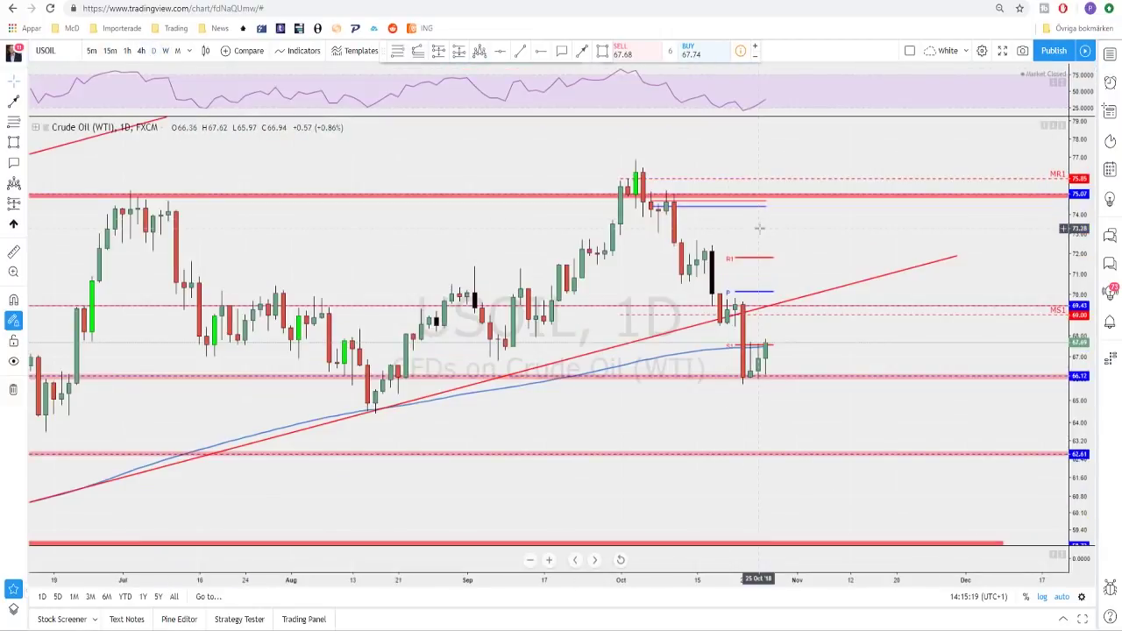
pyautogui.scroll(2, 784, 268)
pyautogui.scroll(-1, 775, 302)
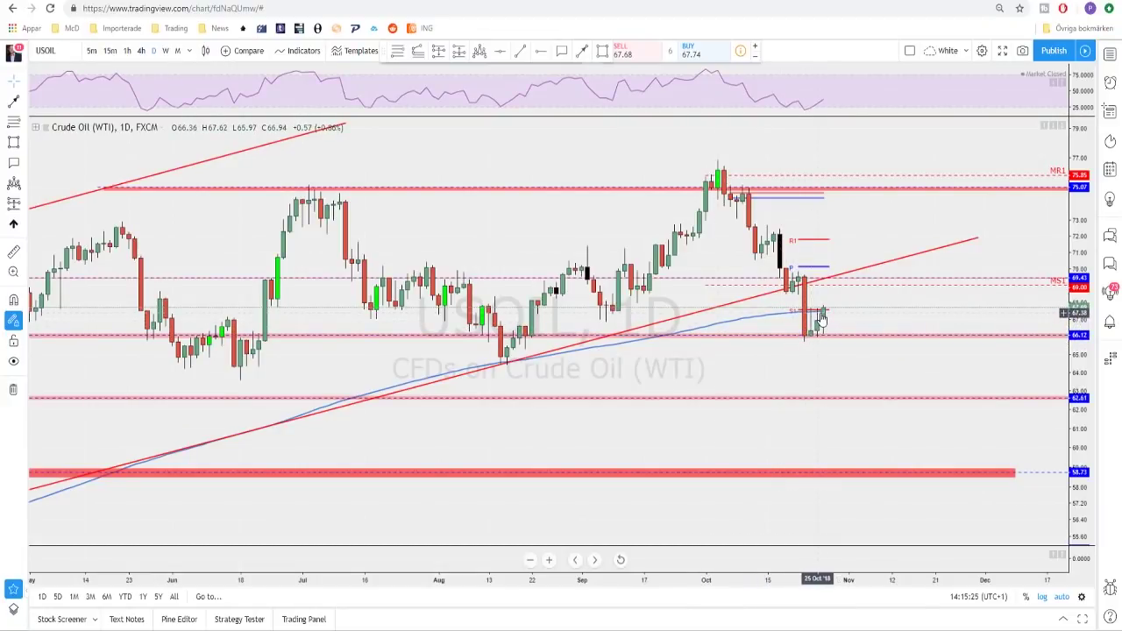
pyautogui.scroll(-3, 825, 318)
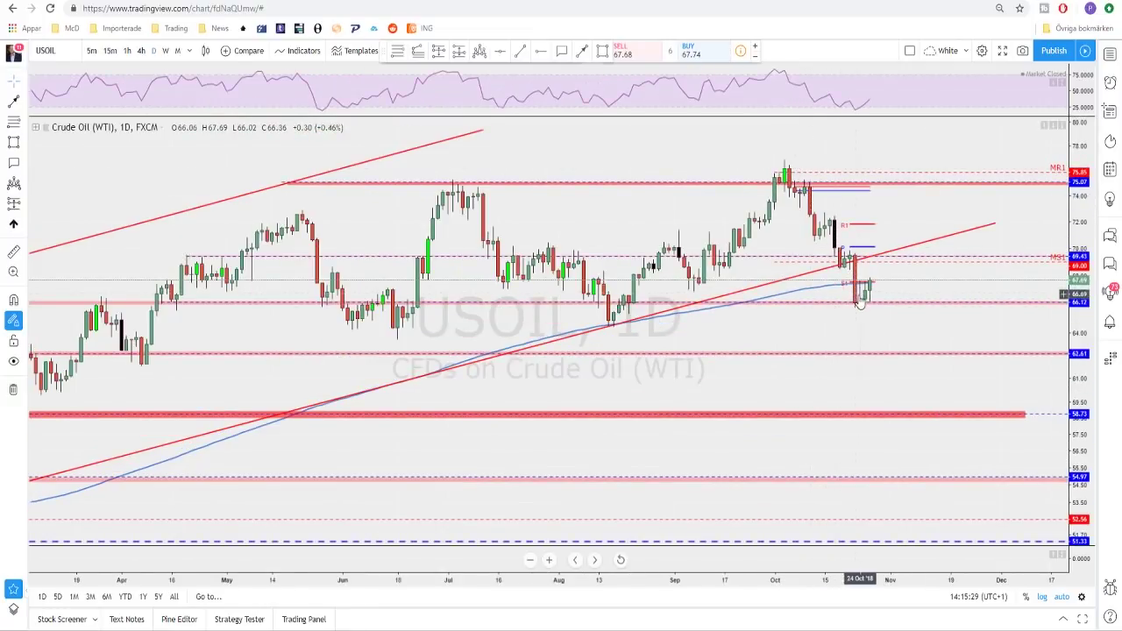
pyautogui.scroll(-2, 851, 279)
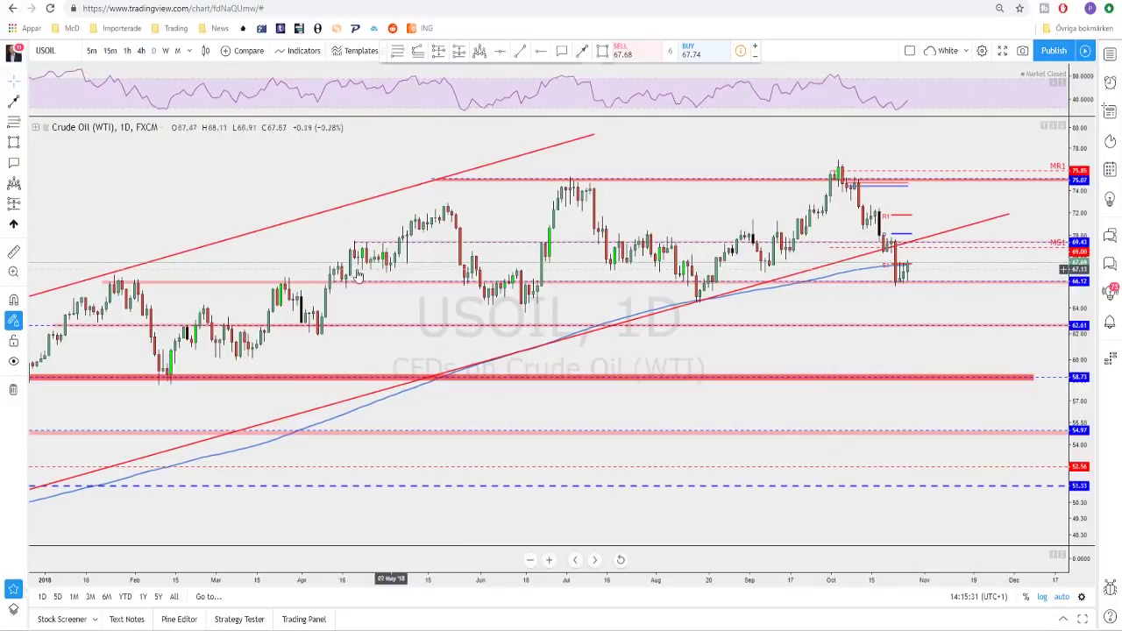
pyautogui.scroll(2, 771, 273)
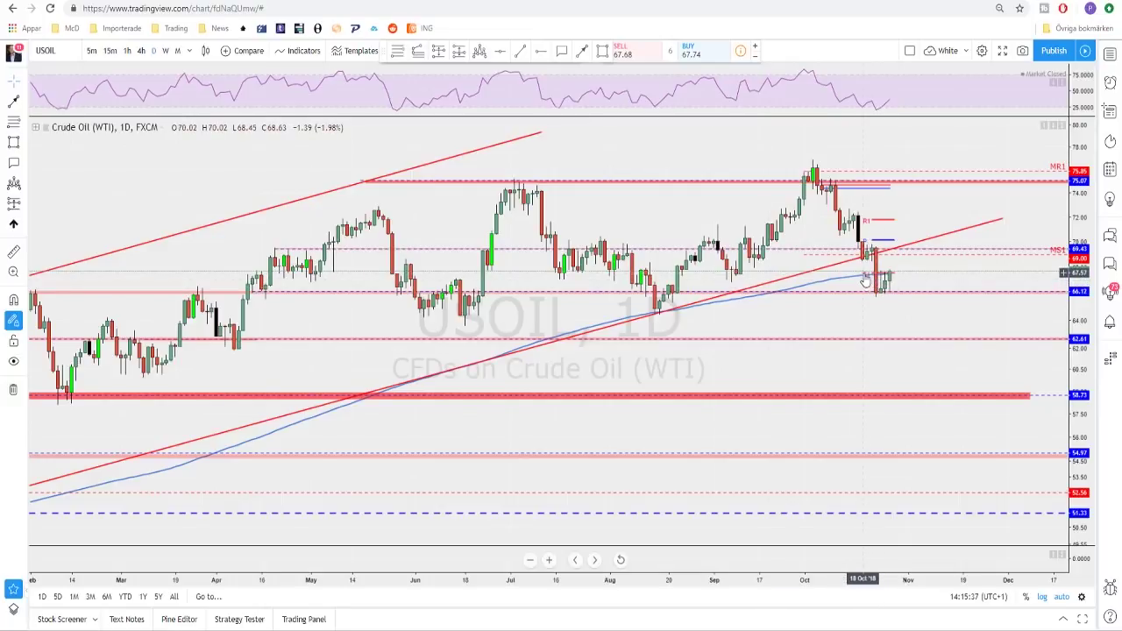
pyautogui.scroll(1, 884, 283)
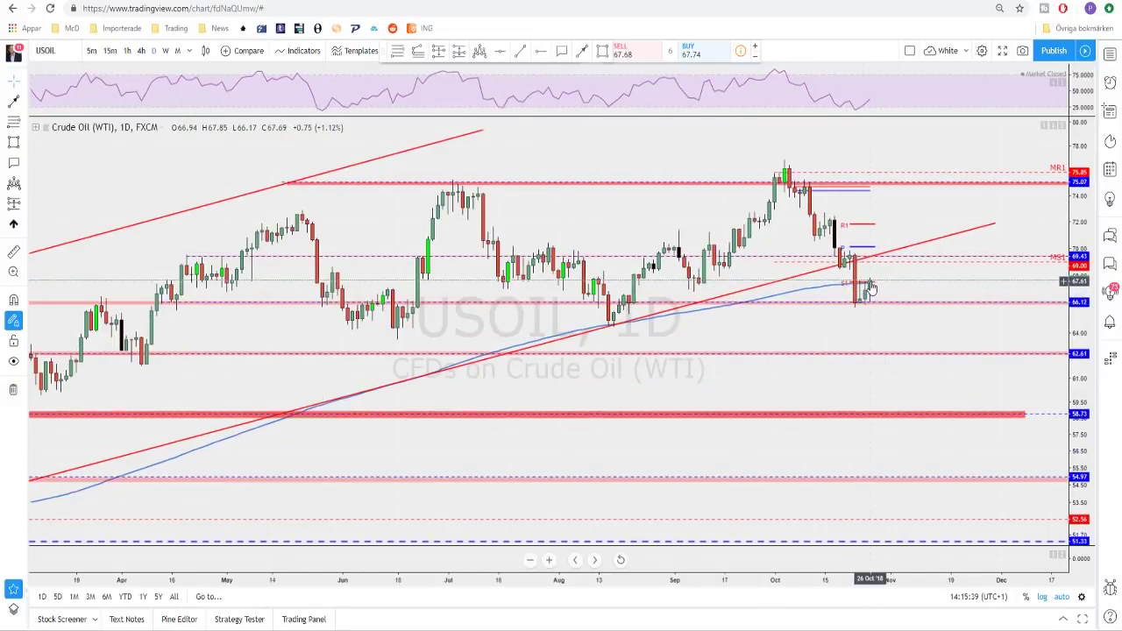
# Step: Return crude oil to the 240-minute interval and examine the projected path between the 66.12 support and the red retest zone
pyautogui.click(140, 50)
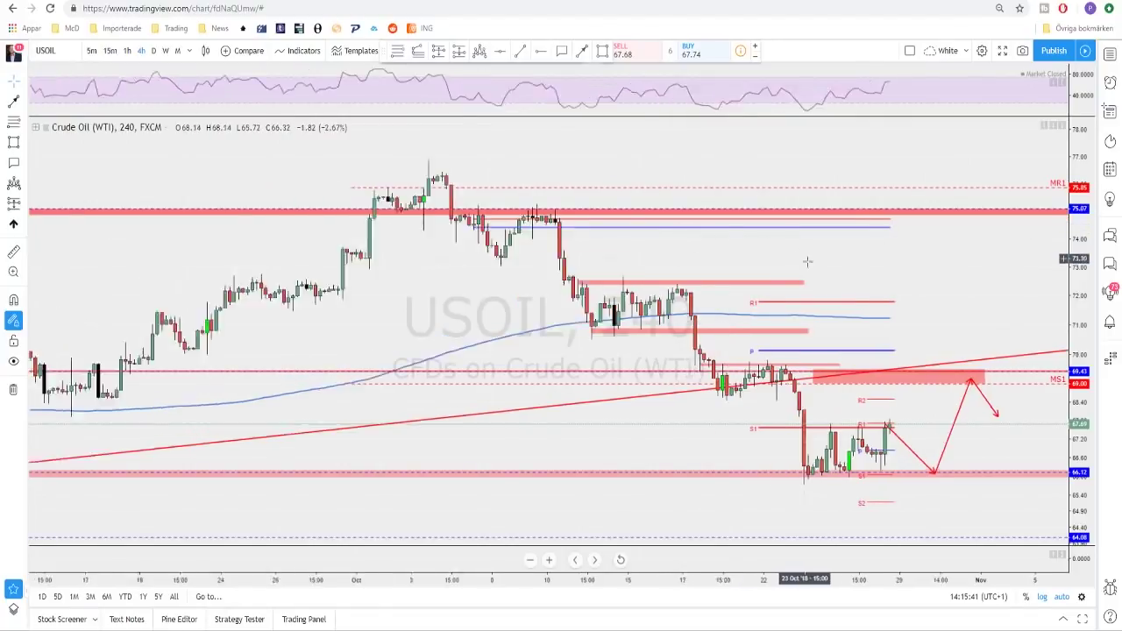
pyautogui.moveTo(954, 408); pyautogui.dragTo(831, 406)
pyautogui.scroll(-1, 831, 406)
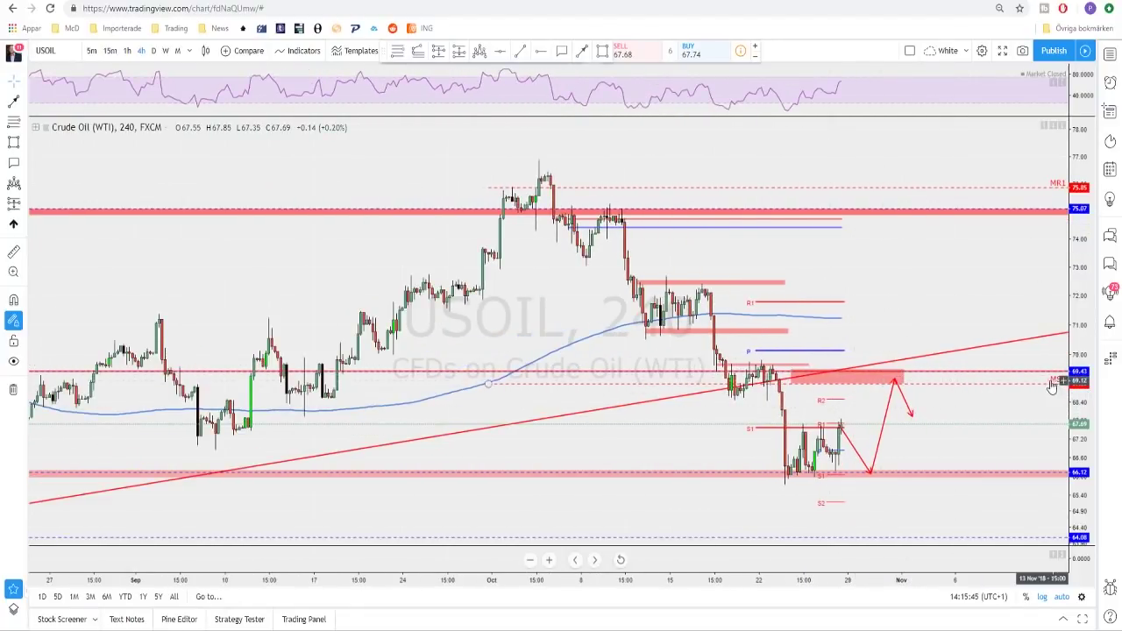
pyautogui.click(867, 478)
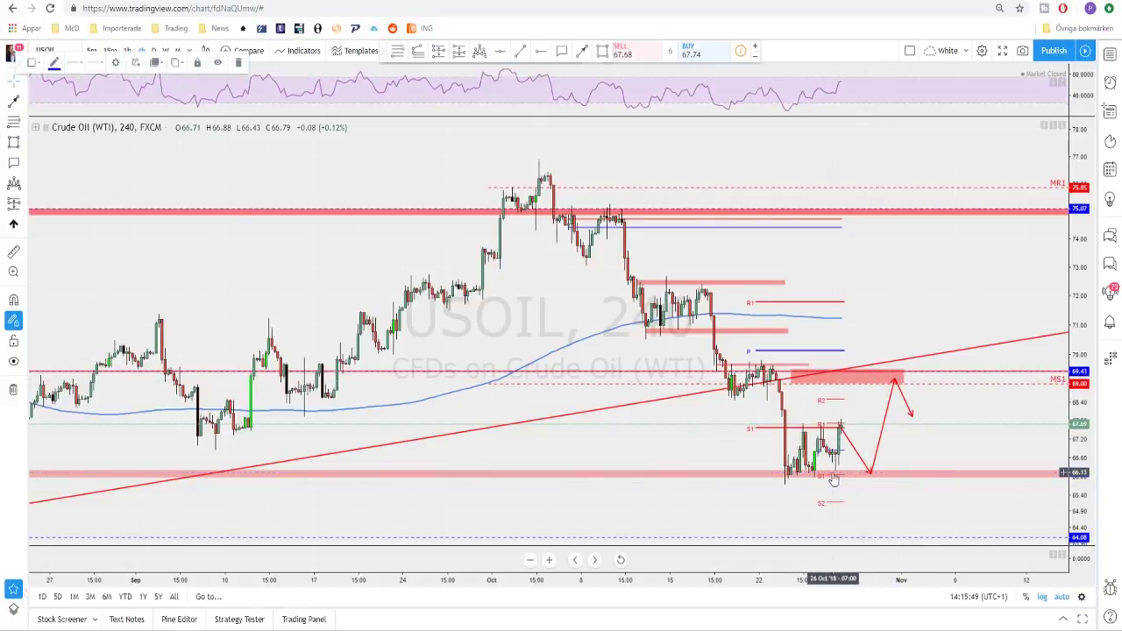
pyautogui.scroll(-3, 848, 481)
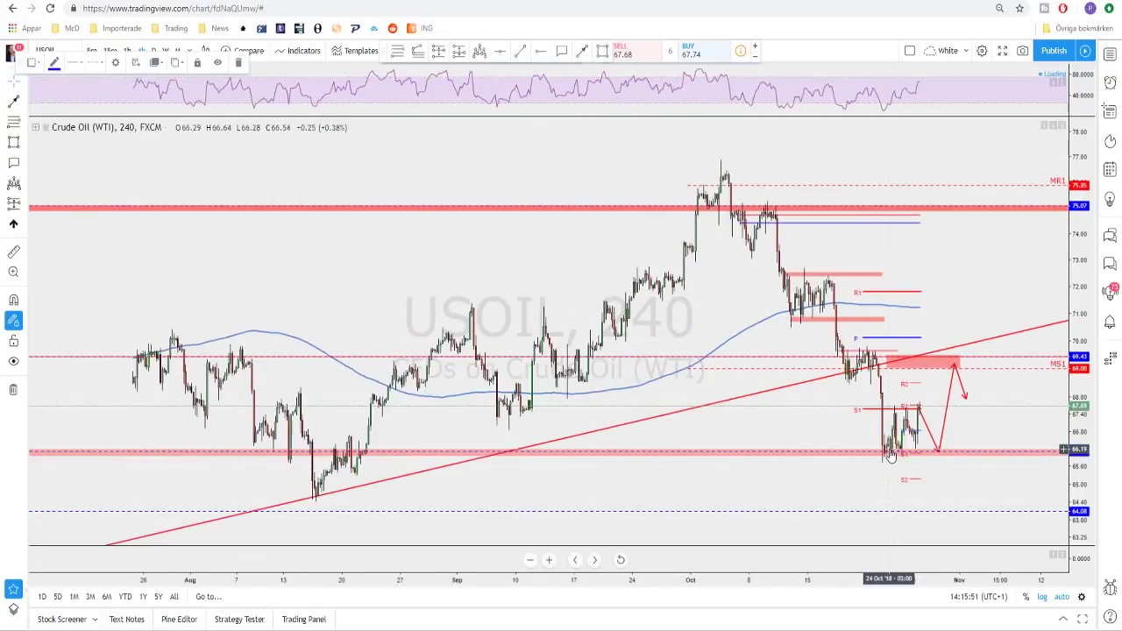
pyautogui.click(848, 467)
pyautogui.scroll(-2, 812, 465)
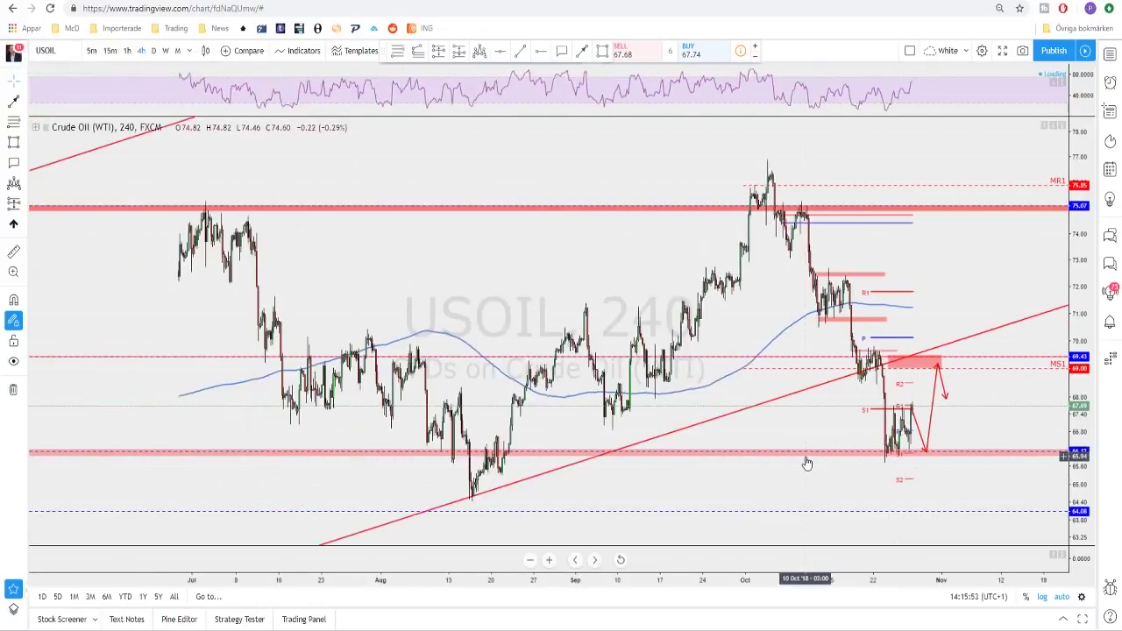
# Step: Draw a short red arrow from just above the 66.12 support down to about 65.47
pyautogui.click(583, 52)
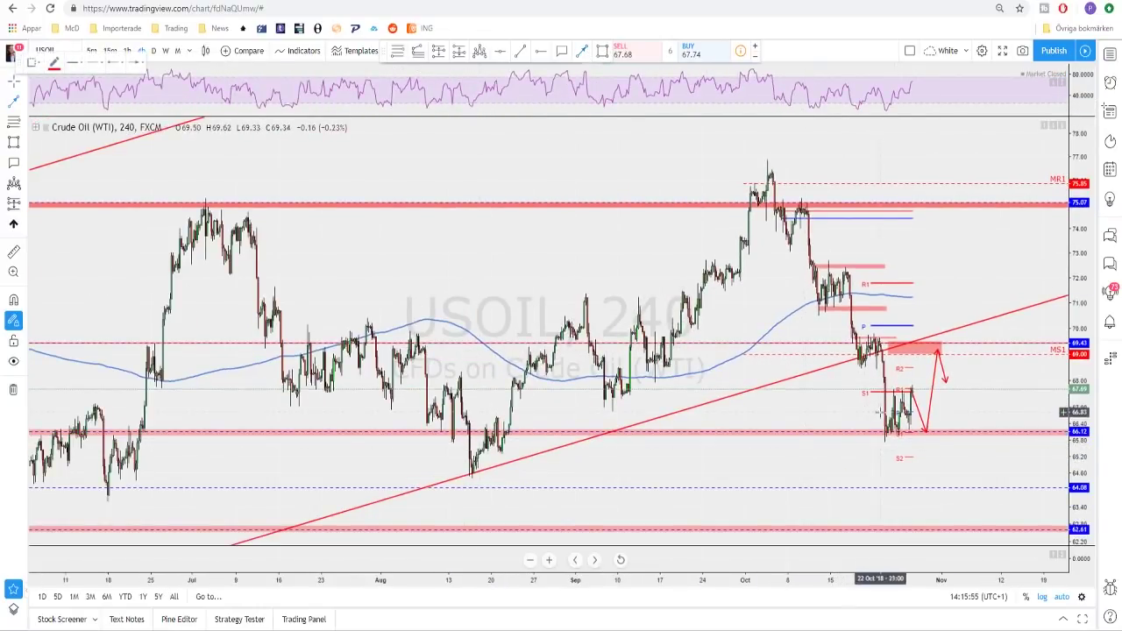
pyautogui.click(914, 428)
pyautogui.click(920, 449)
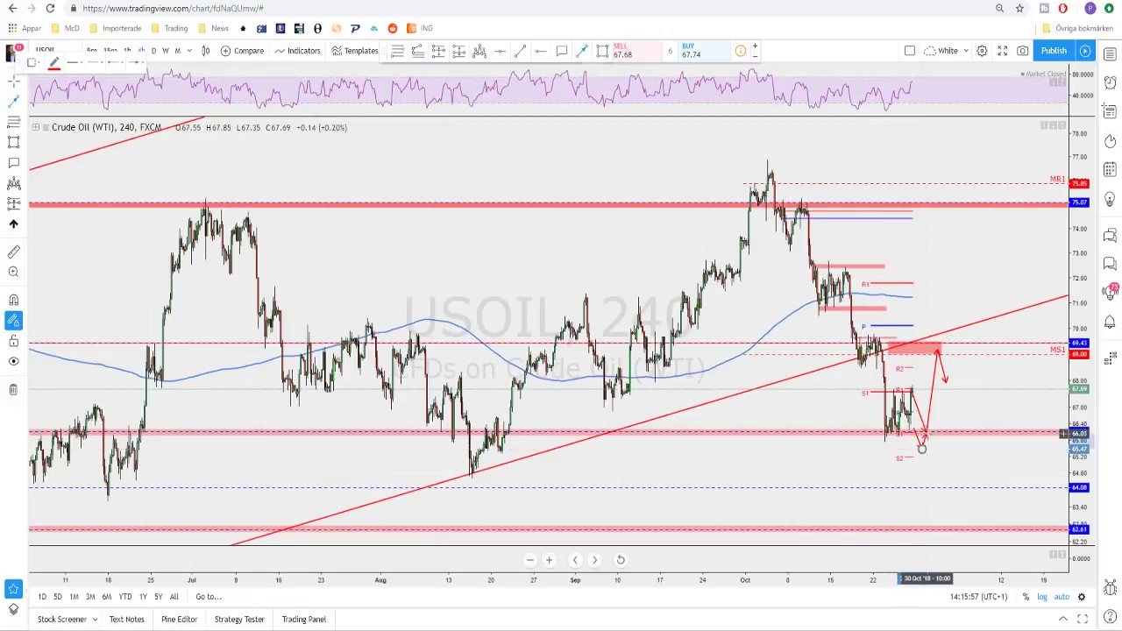
# Step: Draw a second red arrow from the 66.12 support down to the 62.61 level
pyautogui.click(927, 432)
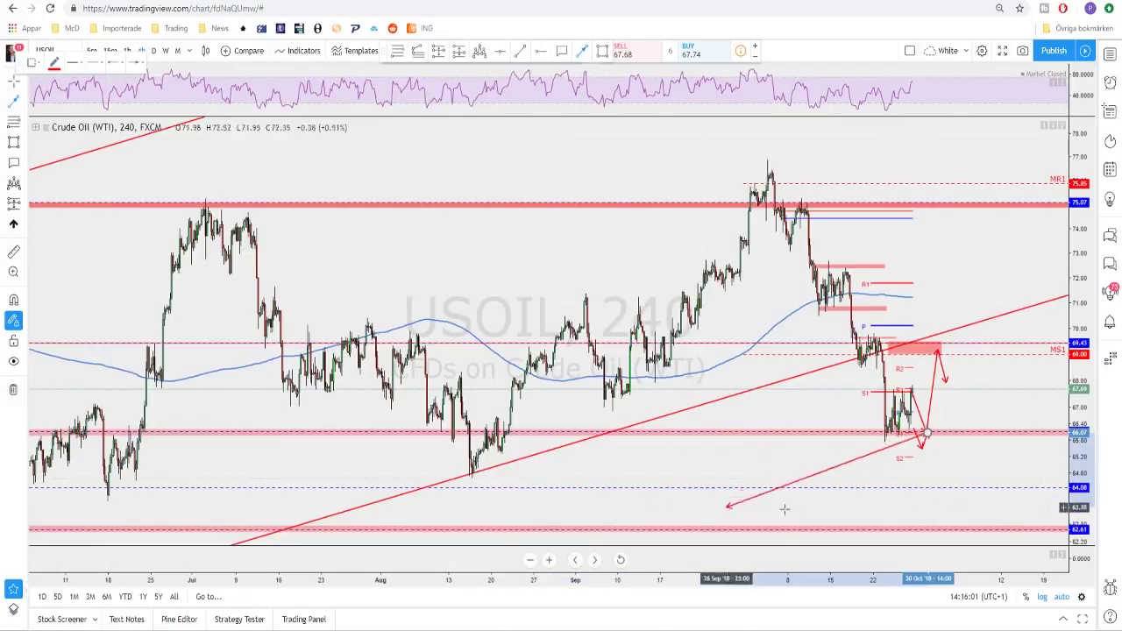
pyautogui.click(972, 526)
pyautogui.scroll(-4, 938, 449)
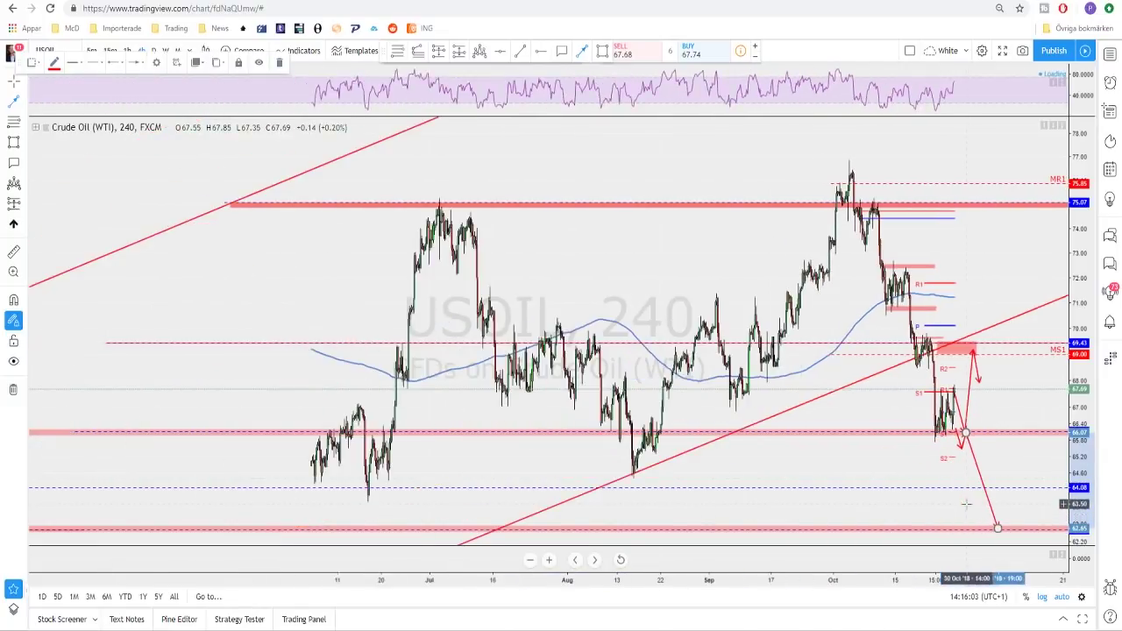
pyautogui.click(885, 432)
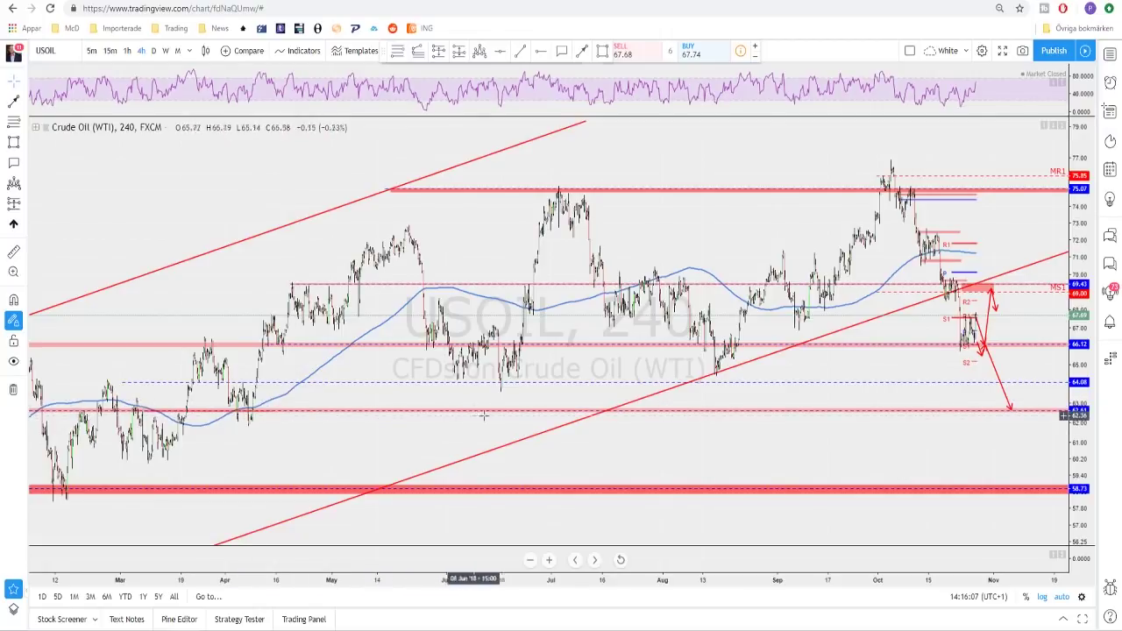
# Step: Move the tip of the longer downward arrow to the dashed 64.08 level
pyautogui.scroll(1, 960, 384)
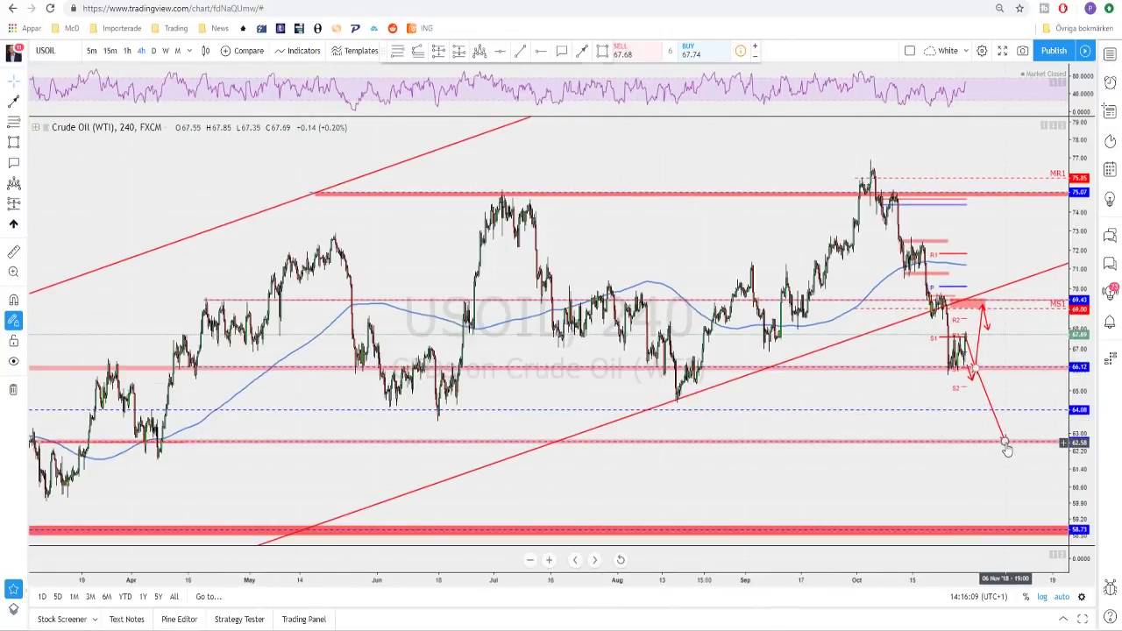
pyautogui.moveTo(1006, 443)
pyautogui.mouseDown()
pyautogui.moveTo(955, 405)
pyautogui.moveTo(180, 406)
pyautogui.moveTo(230, 419)
pyautogui.moveTo(1031, 403)
pyautogui.moveTo(995, 403)
pyautogui.mouseUp()
pyautogui.scroll(3, 994, 395)
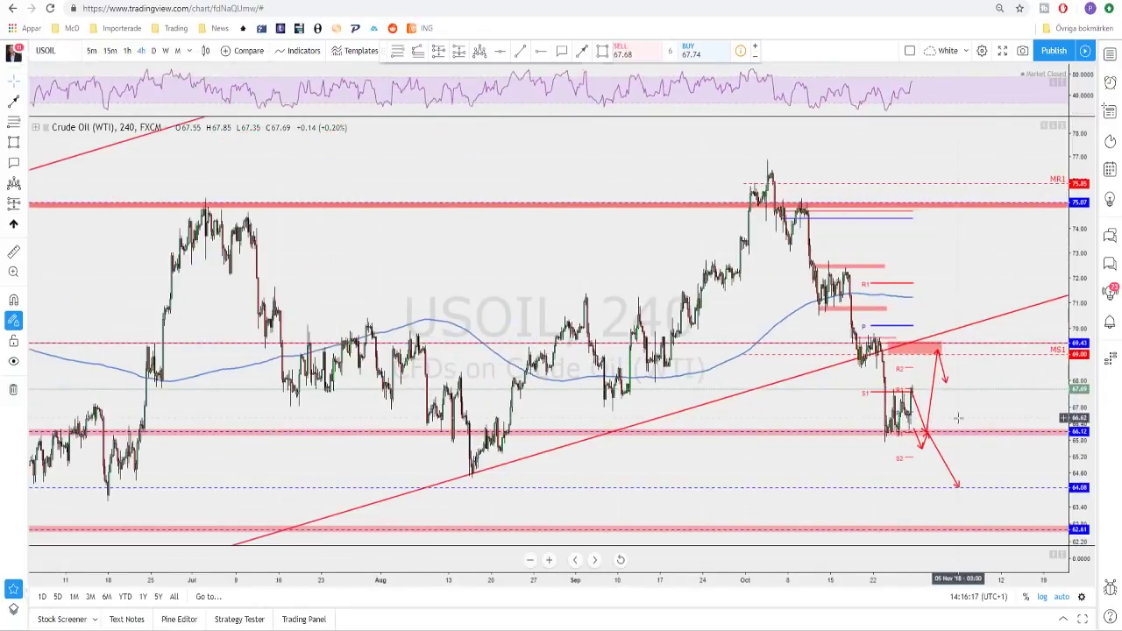
pyautogui.scroll(1, 928, 445)
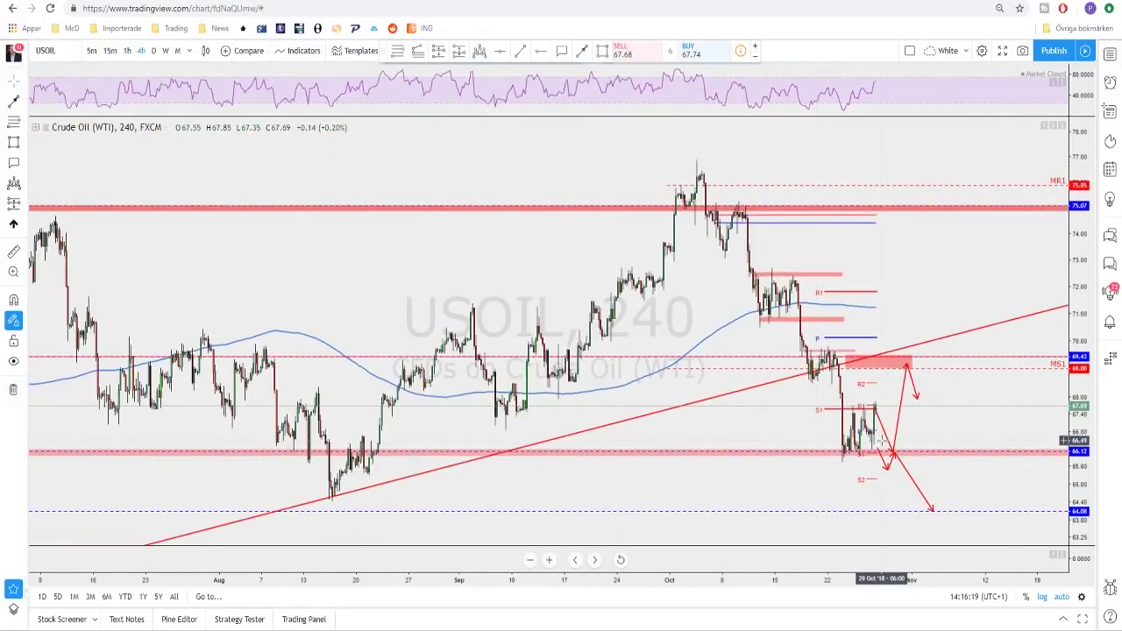
# Step: Draw a red rectangle around the recent crude oil range, from about 69.64 down to 66.08, spanning 22 October to 2 November
pyautogui.scroll(1, 873, 449)
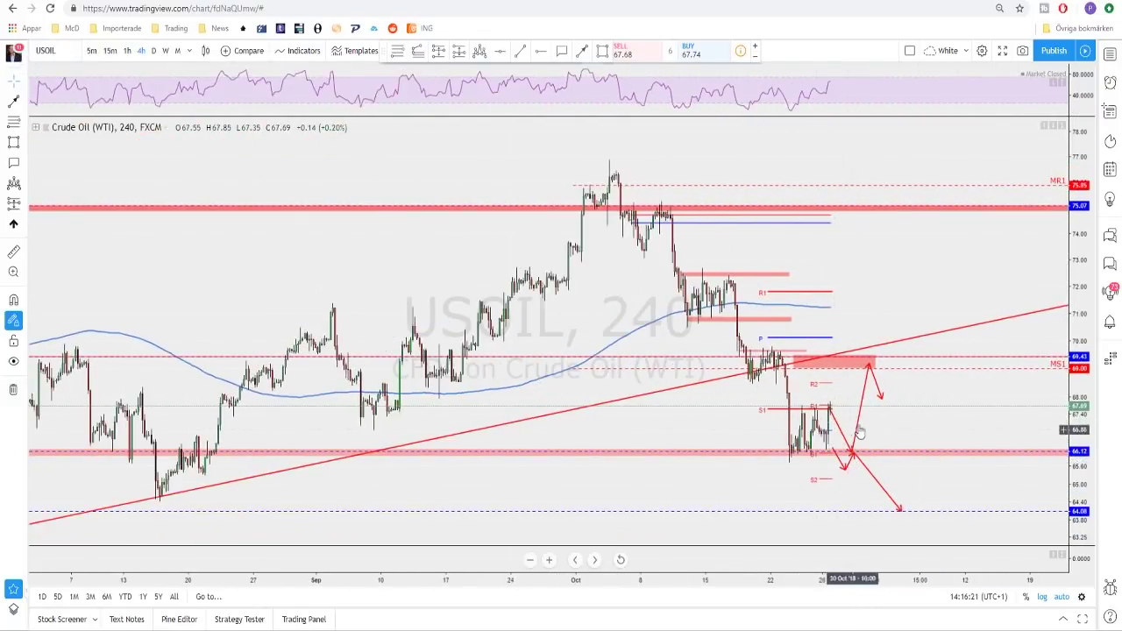
pyautogui.moveTo(838, 397); pyautogui.dragTo(875, 405)
pyautogui.click(602, 52)
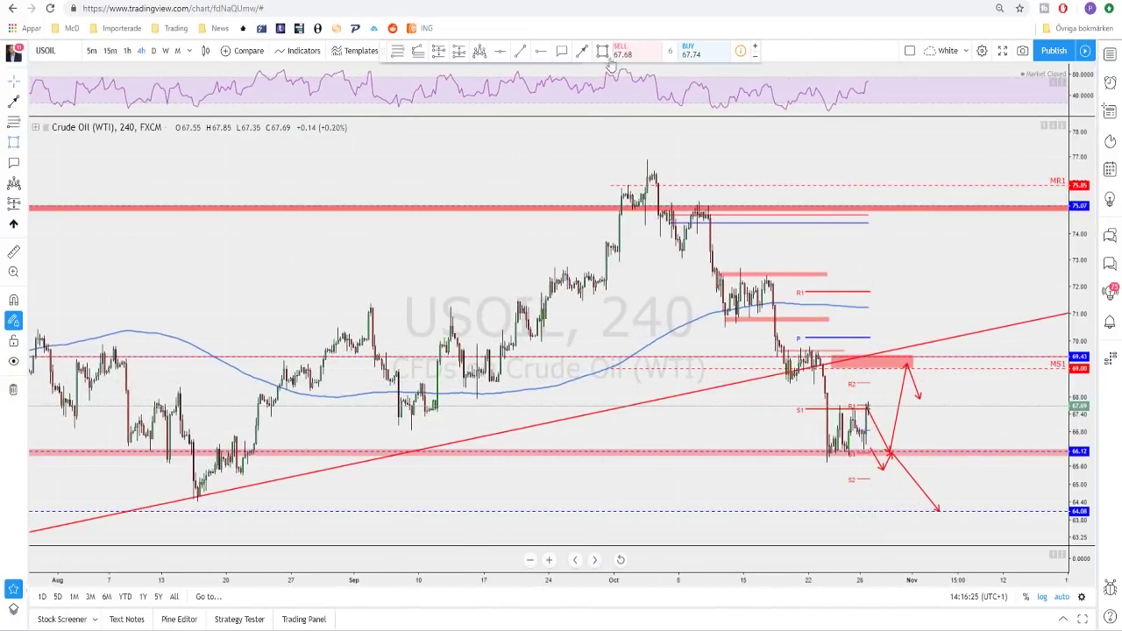
pyautogui.moveTo(809, 351)
pyautogui.mouseDown()
pyautogui.moveTo(907, 452)
pyautogui.moveTo(929, 452)
pyautogui.mouseUp()
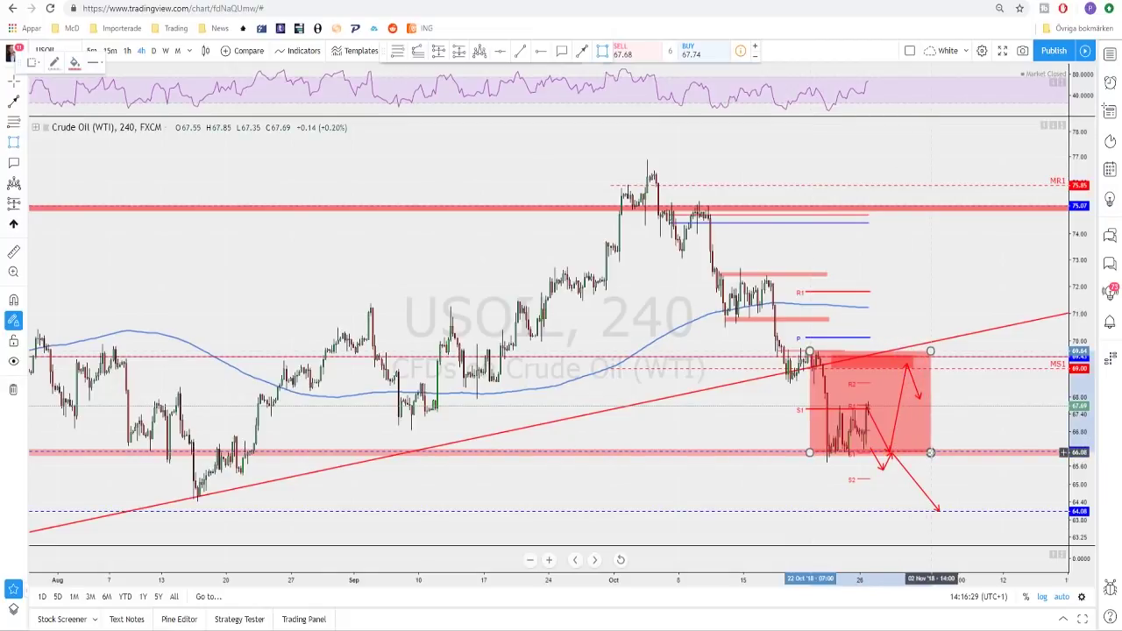
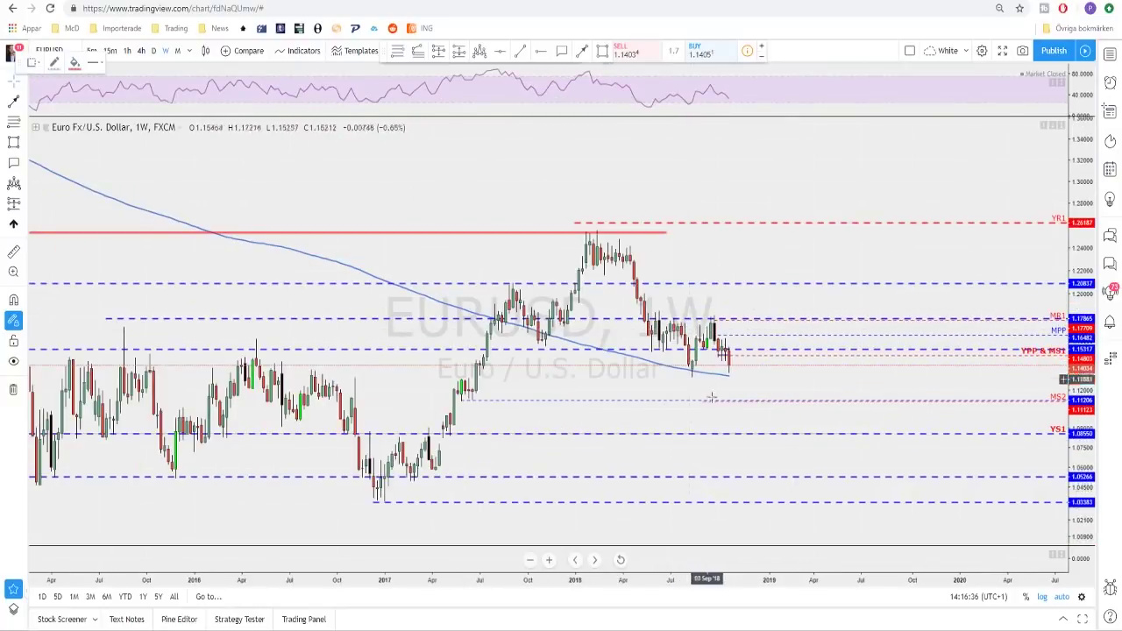
# Step: Examine EURUSD's weekly candles around the moving average and the 1.15317 and 1.11206 levels
pyautogui.moveTo(760, 386); pyautogui.dragTo(817, 386)
pyautogui.scroll(1, 816, 386)
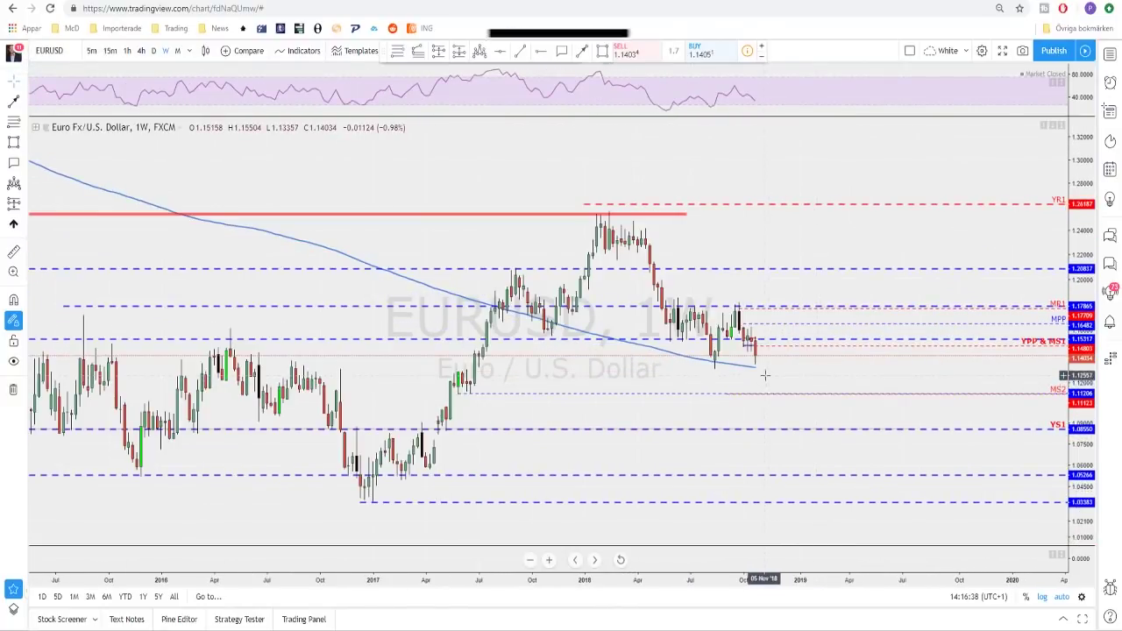
pyautogui.scroll(2, 733, 344)
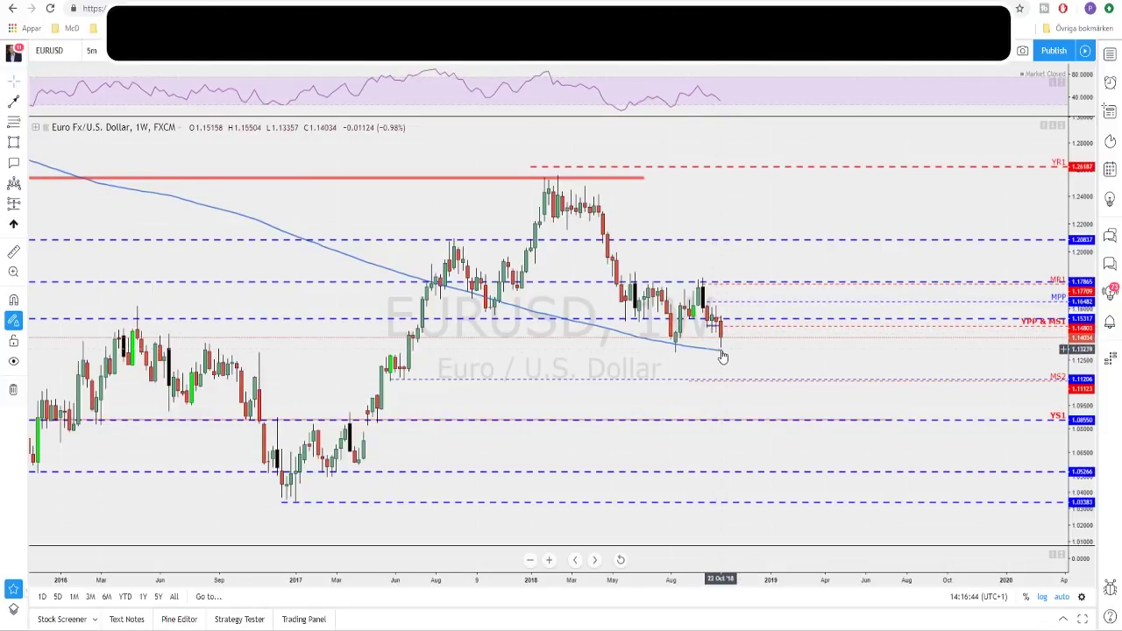
pyautogui.scroll(-4, 723, 359)
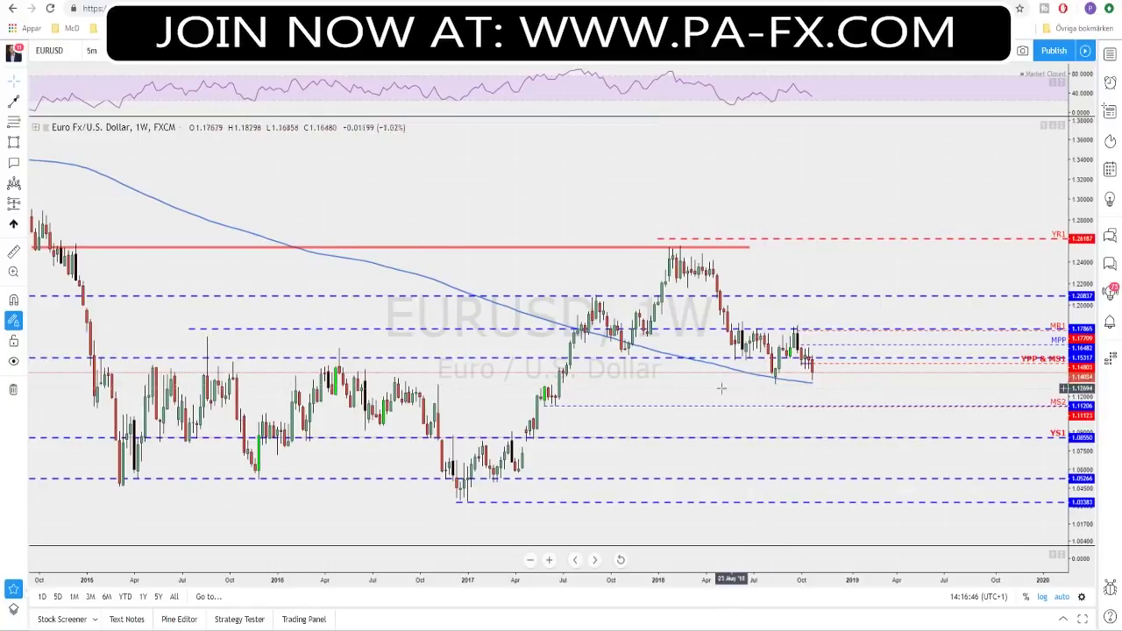
# Step: Switch EURUSD to the daily interval and examine the recent decline from 1.17865 toward the 1.13163 level
pyautogui.click(153, 50)
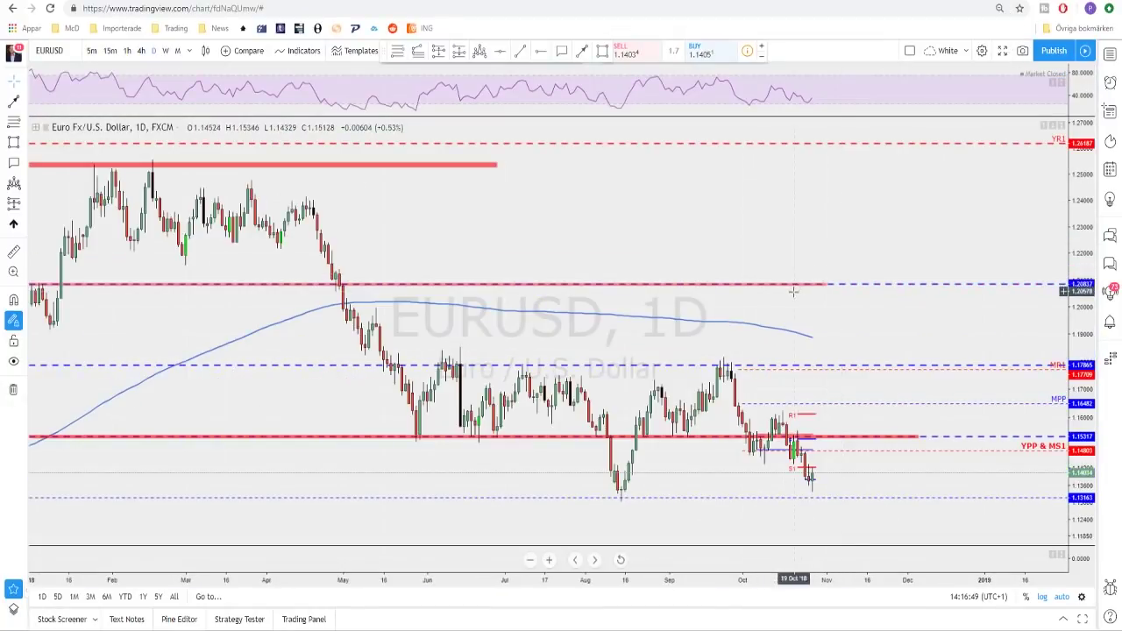
pyautogui.scroll(2, 784, 304)
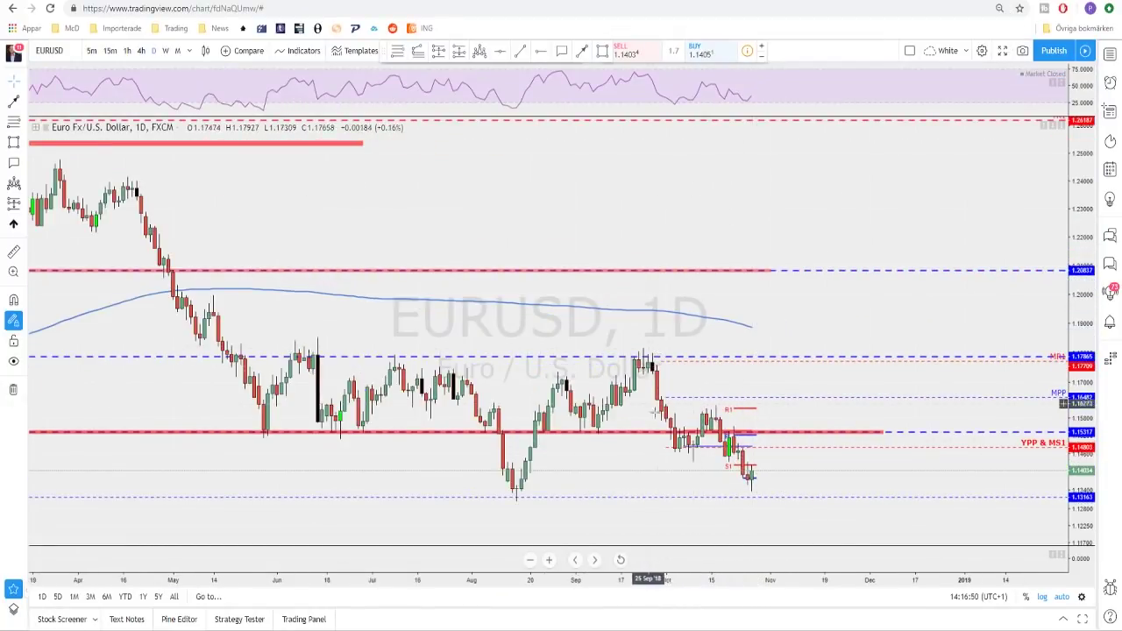
pyautogui.scroll(-1, 810, 477)
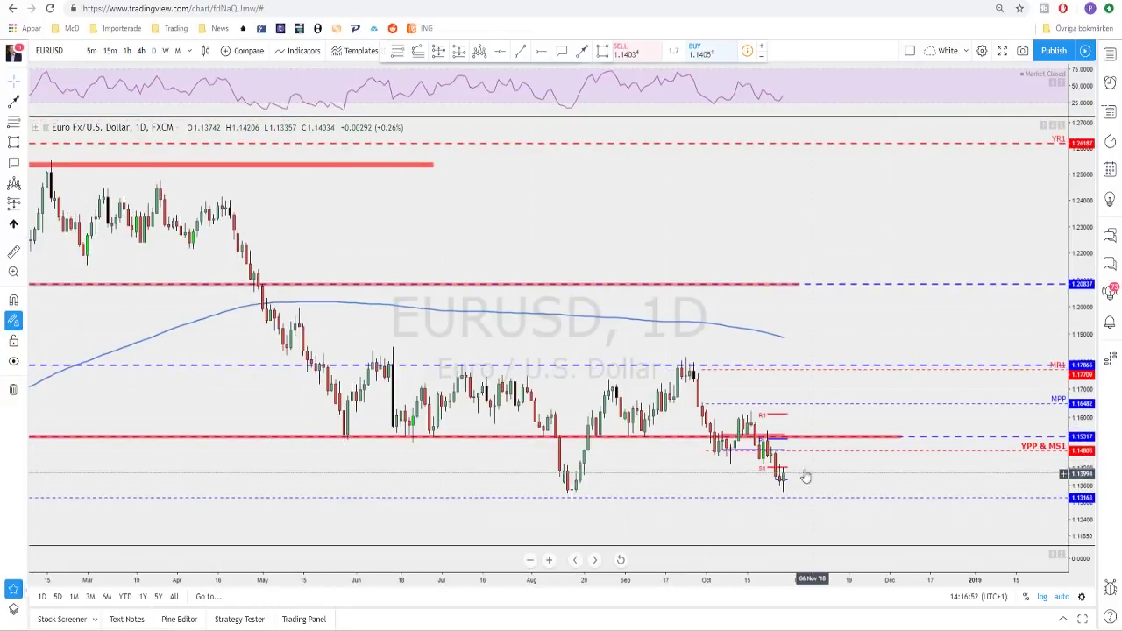
# Step: Try a red arrow from the latest daily candle back to the mid-August low at about 1.1320
pyautogui.click(583, 52)
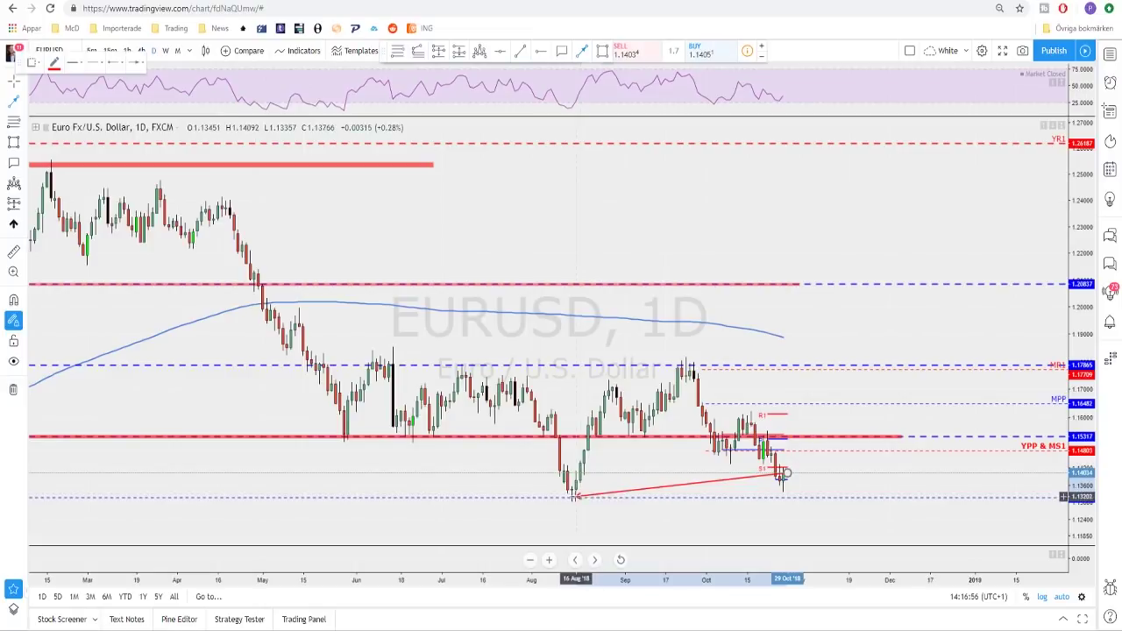
pyautogui.moveTo(571, 497)
pyautogui.mouseDown()
pyautogui.moveTo(667, 488)
pyautogui.moveTo(807, 498)
pyautogui.moveTo(855, 476)
pyautogui.mouseUp()
pyautogui.scroll(1, 804, 499)
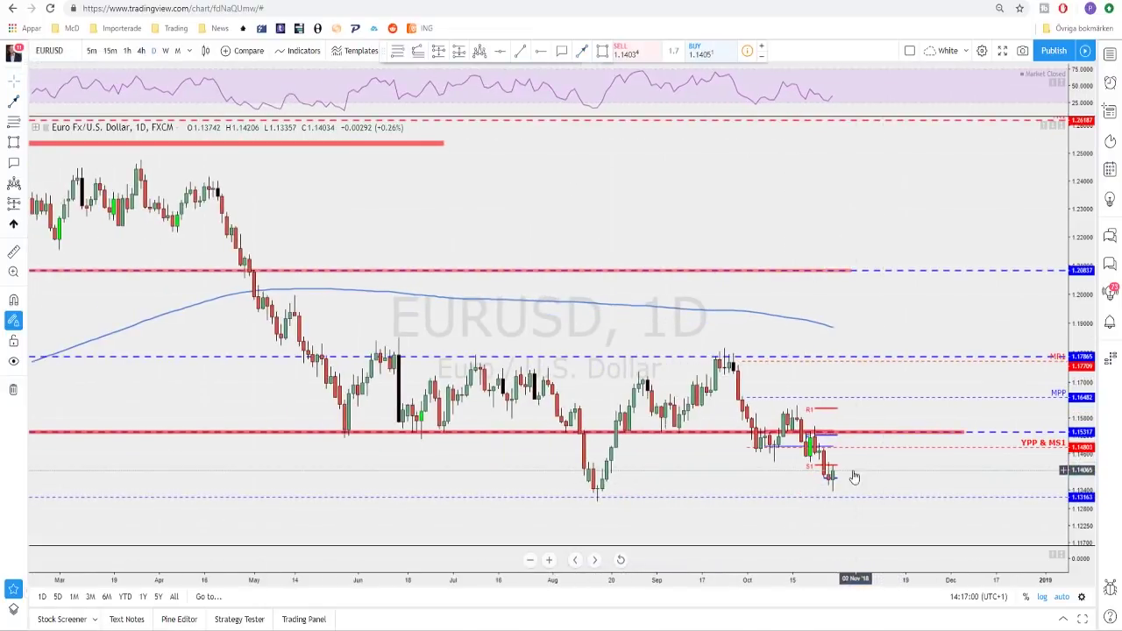
# Step: Switch EURUSD to the 240-minute interval and examine the broken light-red zone just below the 1.14803 level
pyautogui.click(141, 50)
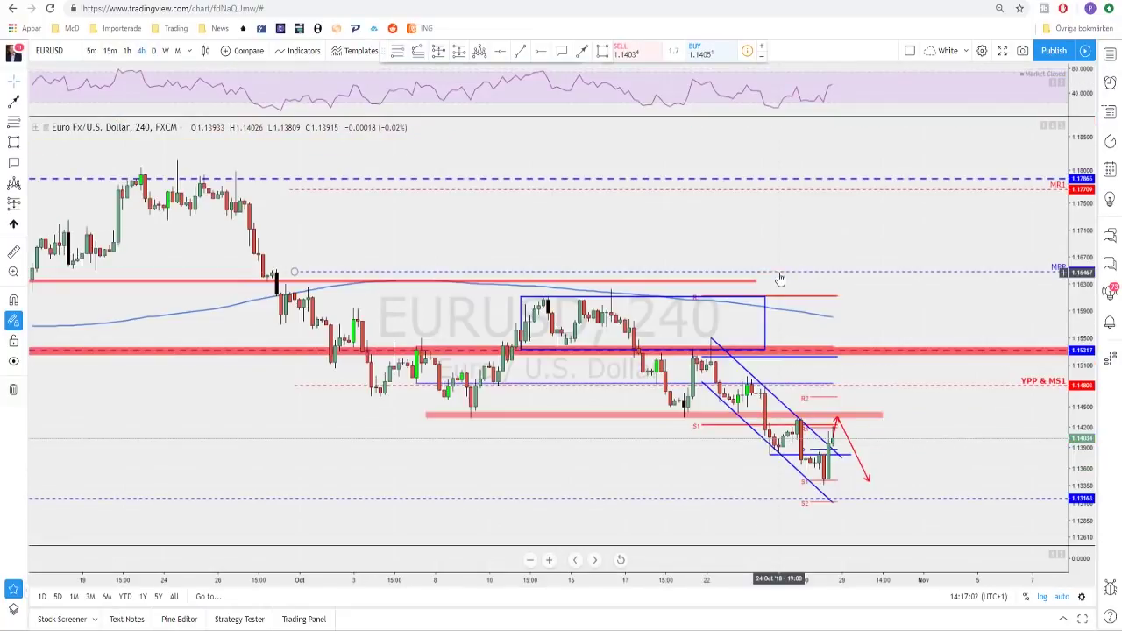
pyautogui.scroll(1, 746, 368)
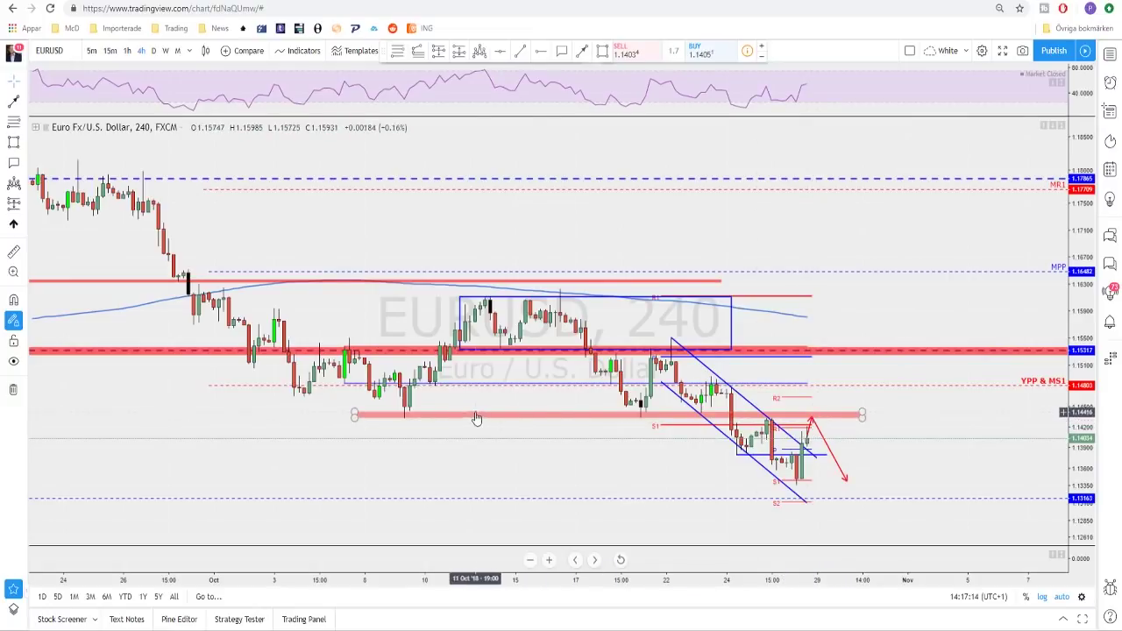
pyautogui.click(439, 422)
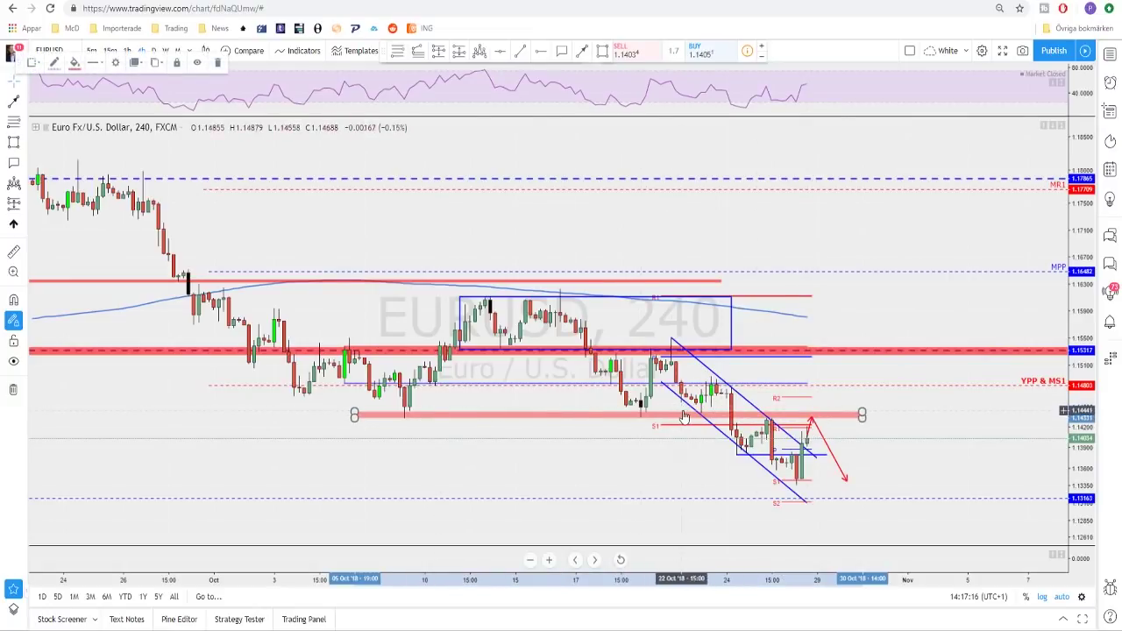
# Step: Sketch red arrows from about 1.1418 up to 1.1451, back to 1.1433, and up to the red 1.15317 zone
pyautogui.click(583, 51)
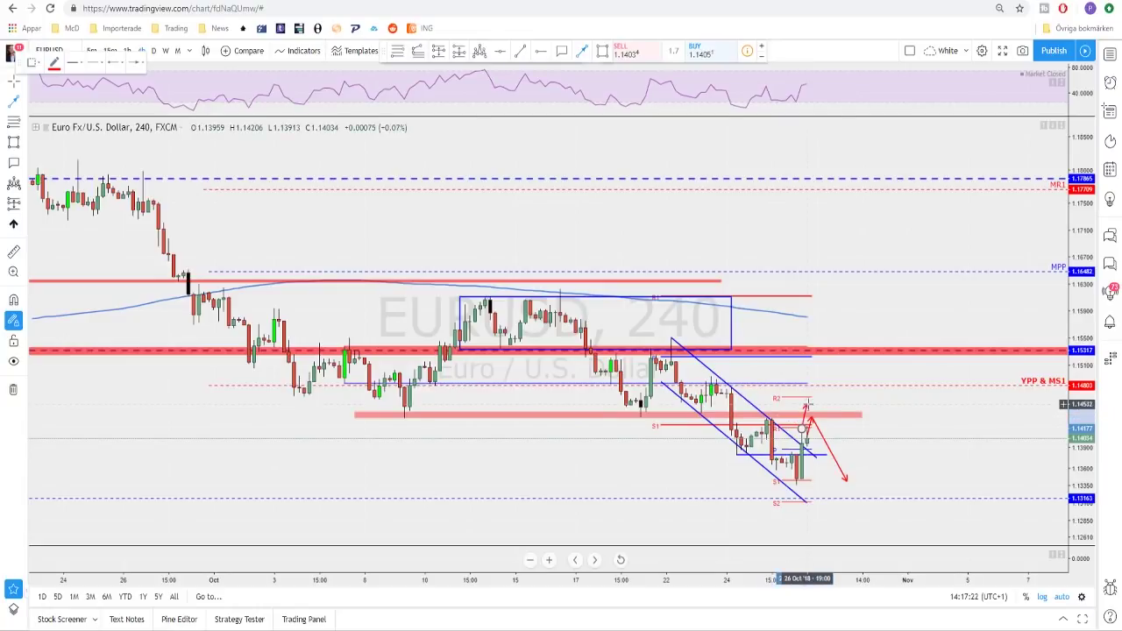
pyautogui.click(807, 405)
pyautogui.click(816, 419)
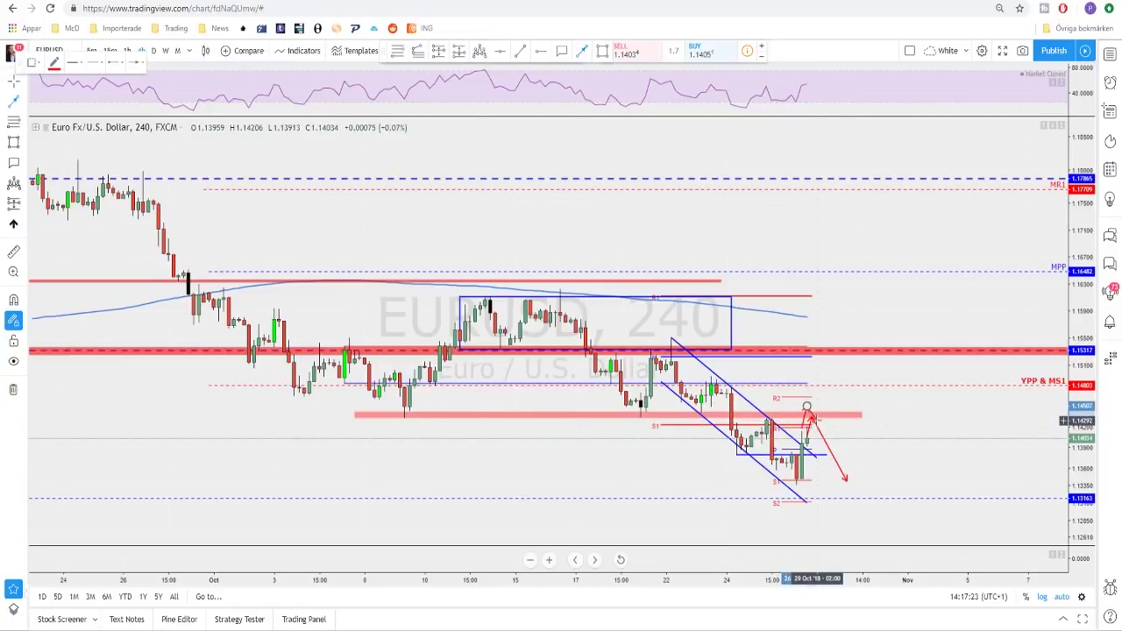
pyautogui.click(841, 351)
pyautogui.scroll(-5, 842, 352)
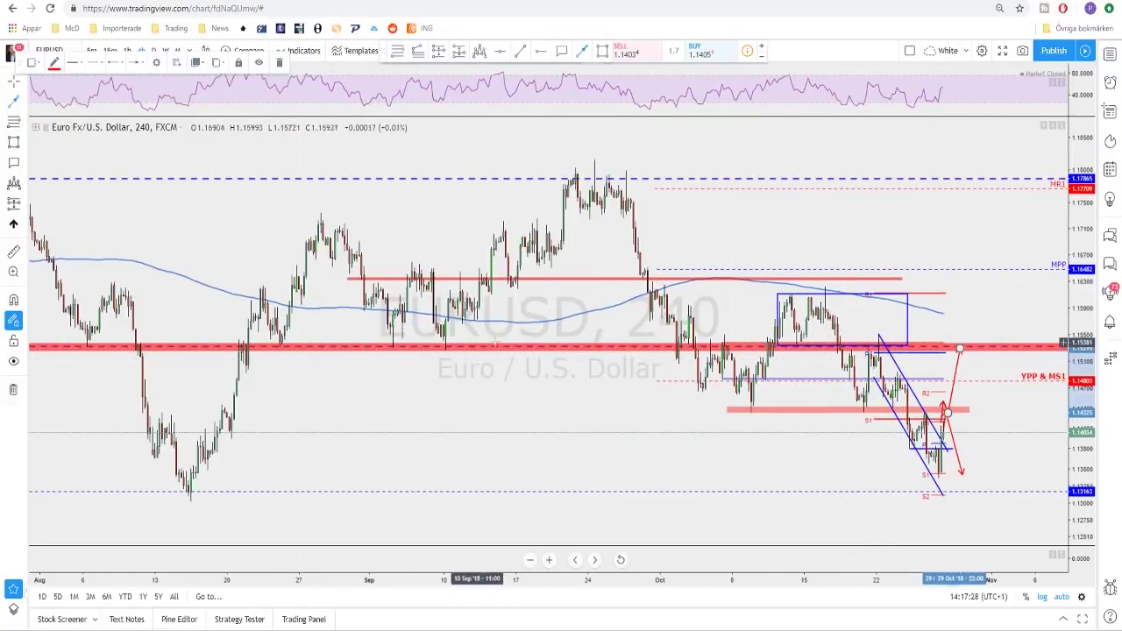
# Step: Delete the trial arrows above the light-red zone, keeping the original projected path
pyautogui.scroll(5, 885, 344)
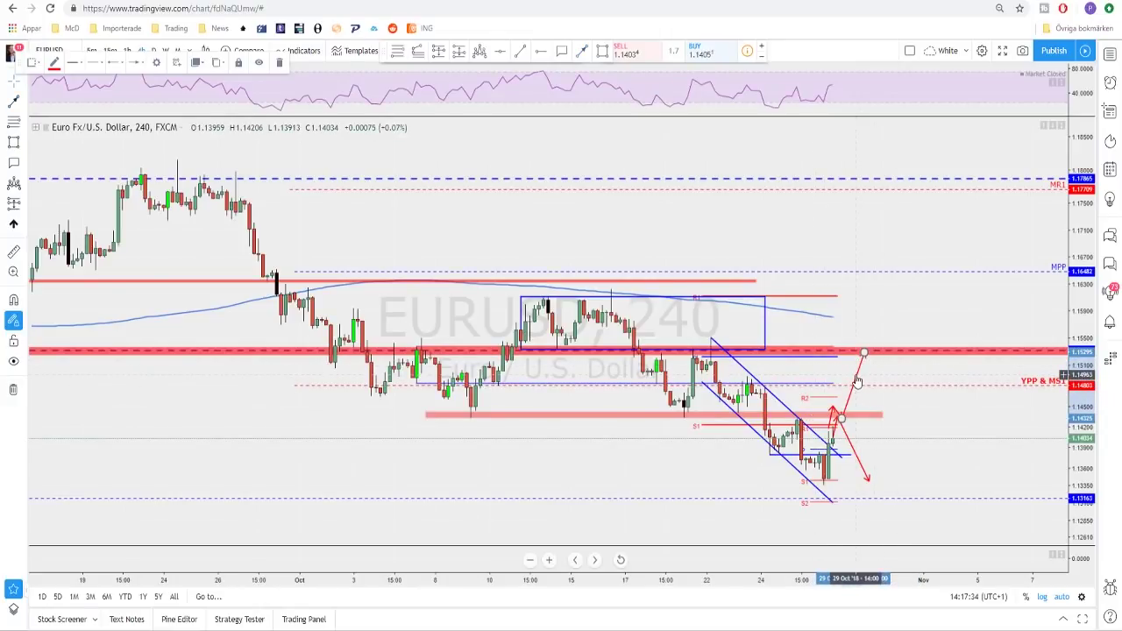
pyautogui.press('Delete')
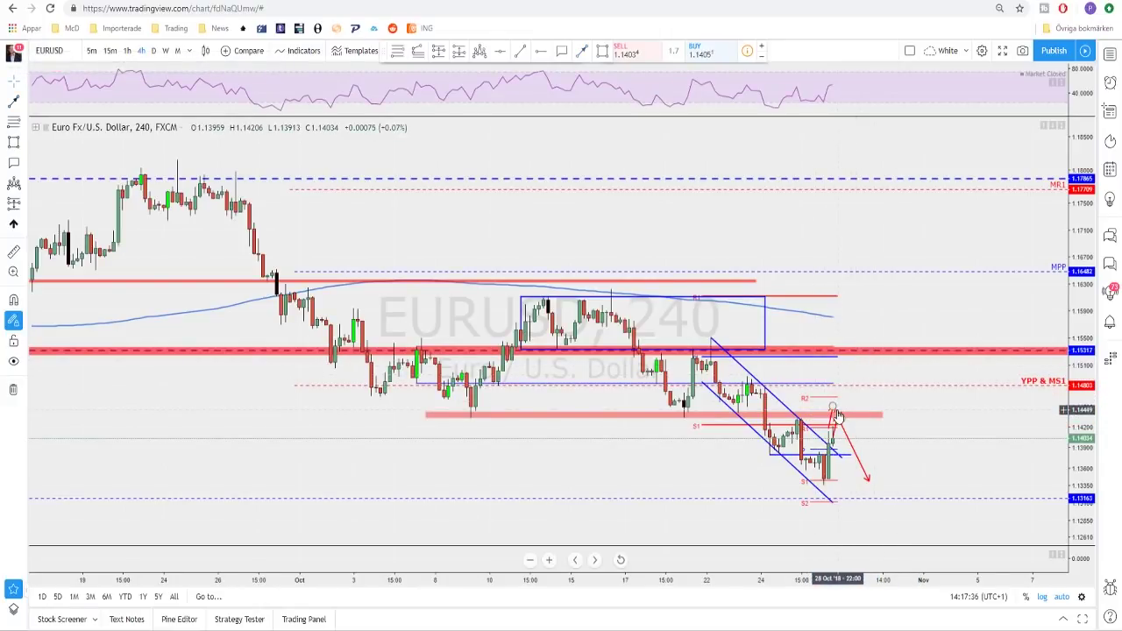
pyautogui.click(838, 414)
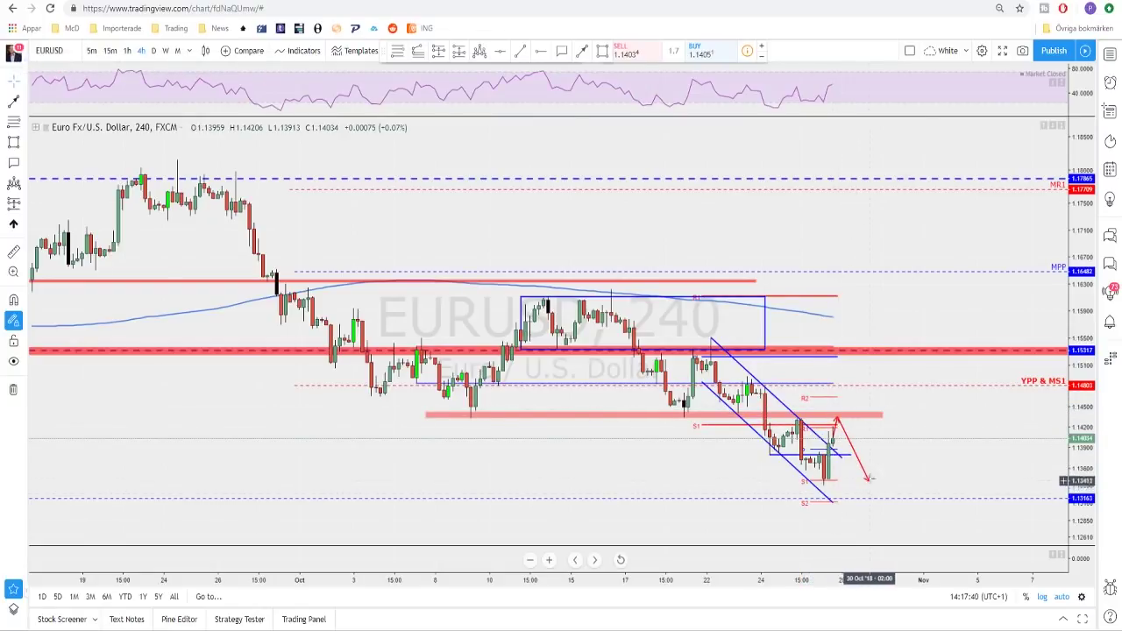
# Step: Extend the tip of the downward projection arrow to the dashed 1.13163 level and compare it with the August low
pyautogui.moveTo(870, 488); pyautogui.dragTo(876, 500)
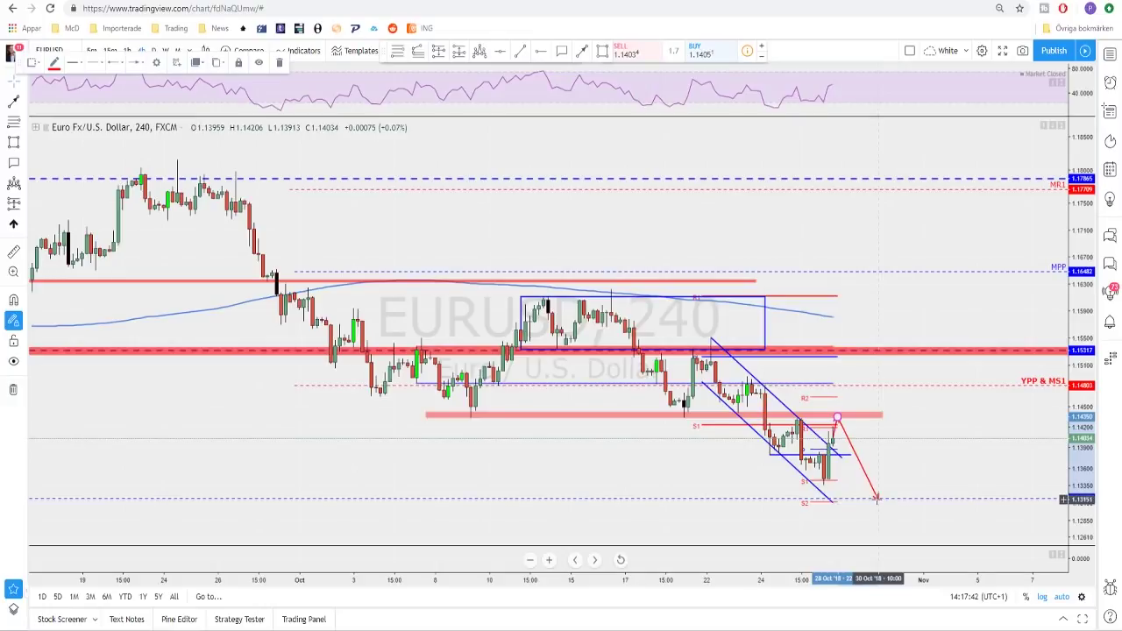
pyautogui.scroll(-5, 877, 500)
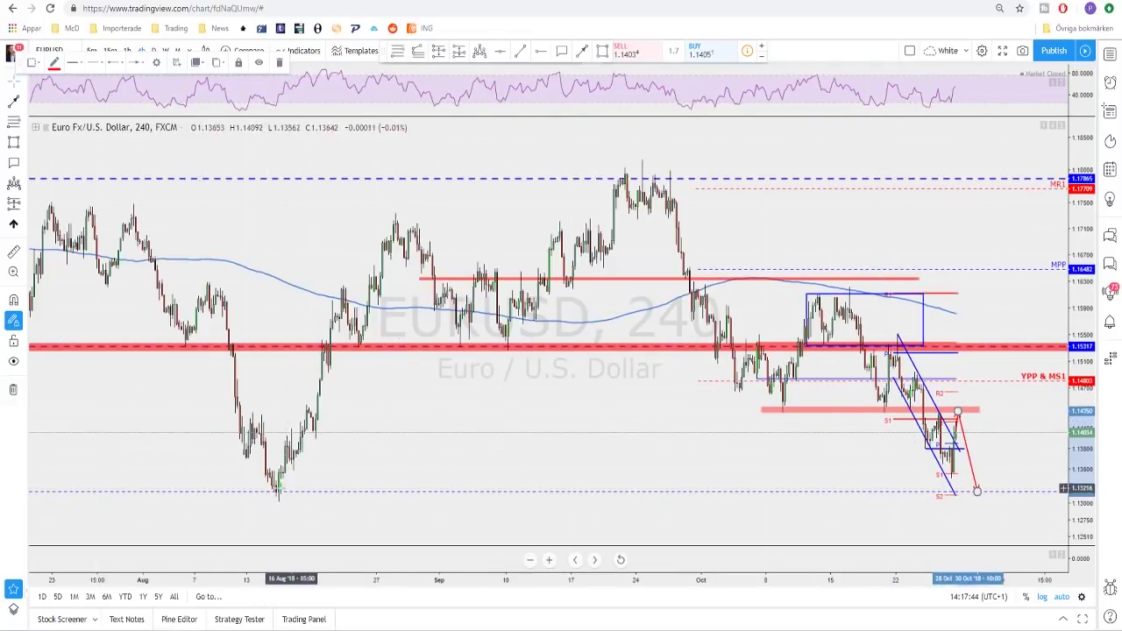
pyautogui.scroll(3, 282, 497)
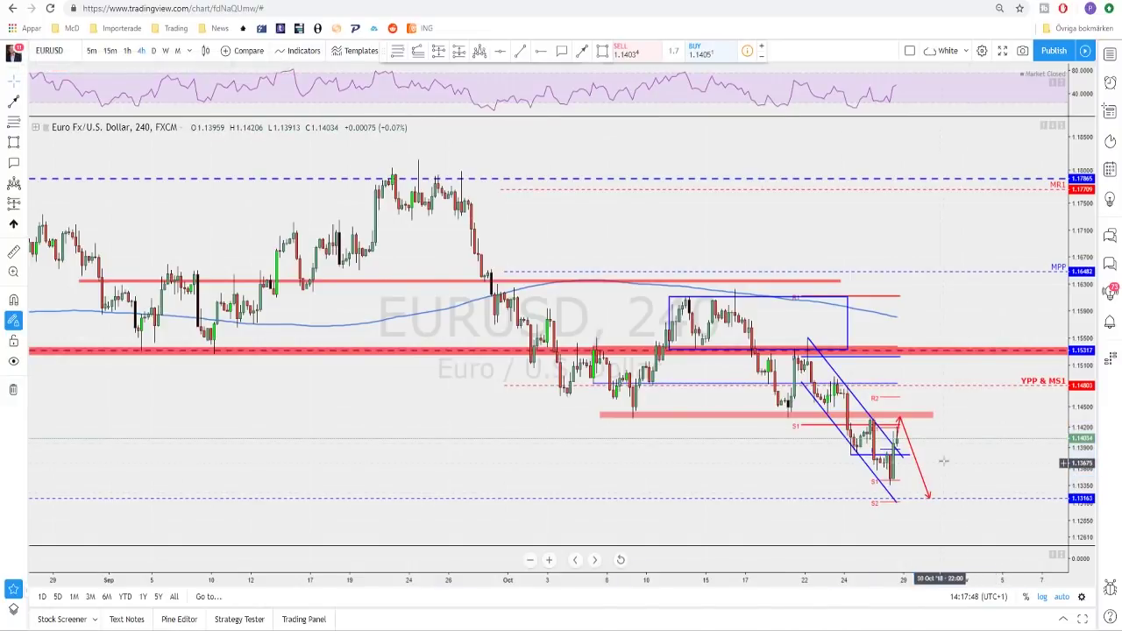
pyautogui.scroll(1, 943, 452)
# Step: Open the GBPUSD chart and delete the short position drawing
pyautogui.press('Down')
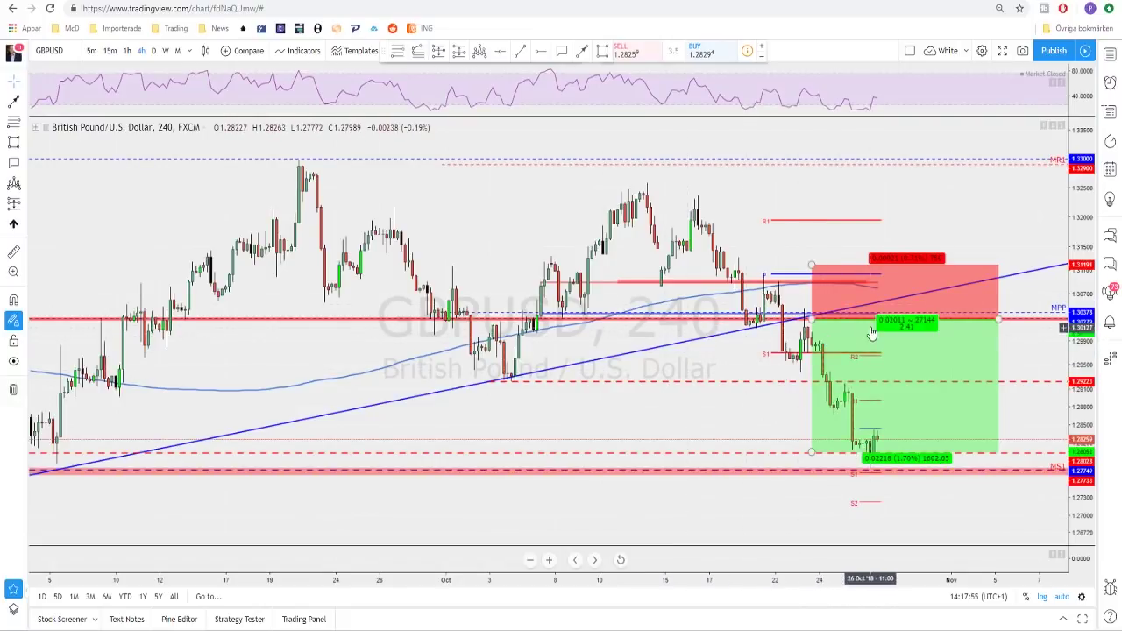
pyautogui.click(929, 307)
pyautogui.press('Delete')
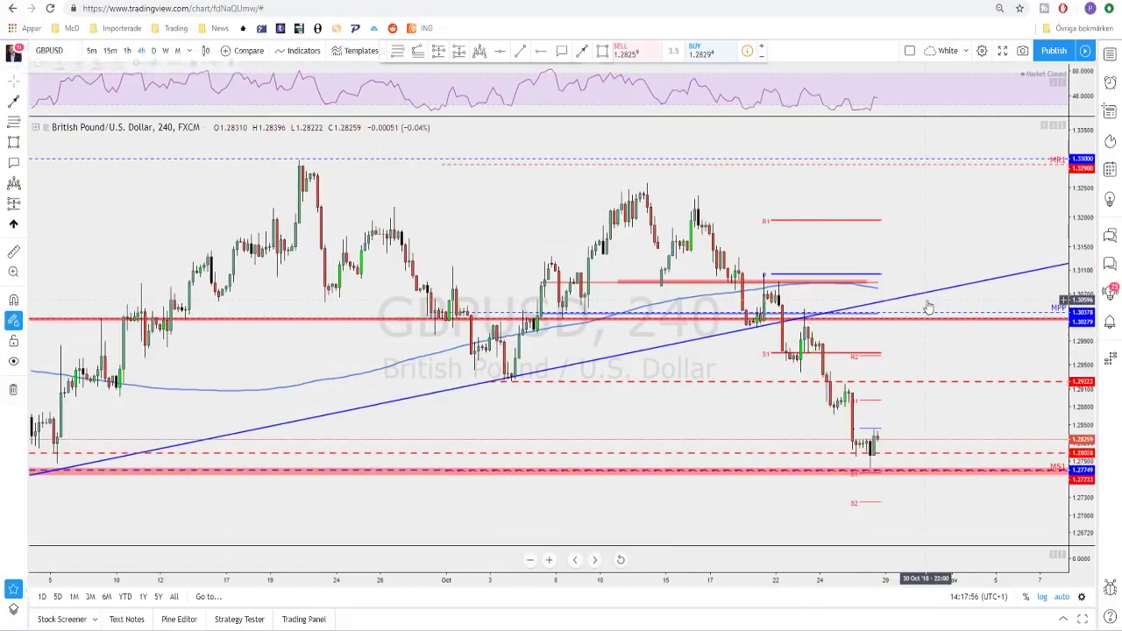
# Step: Switch GBPUSD to the weekly interval and examine the broken blue trendline and price history around the 1.27749 and 1.26000 levels
pyautogui.click(166, 51)
pyautogui.scroll(5, 837, 399)
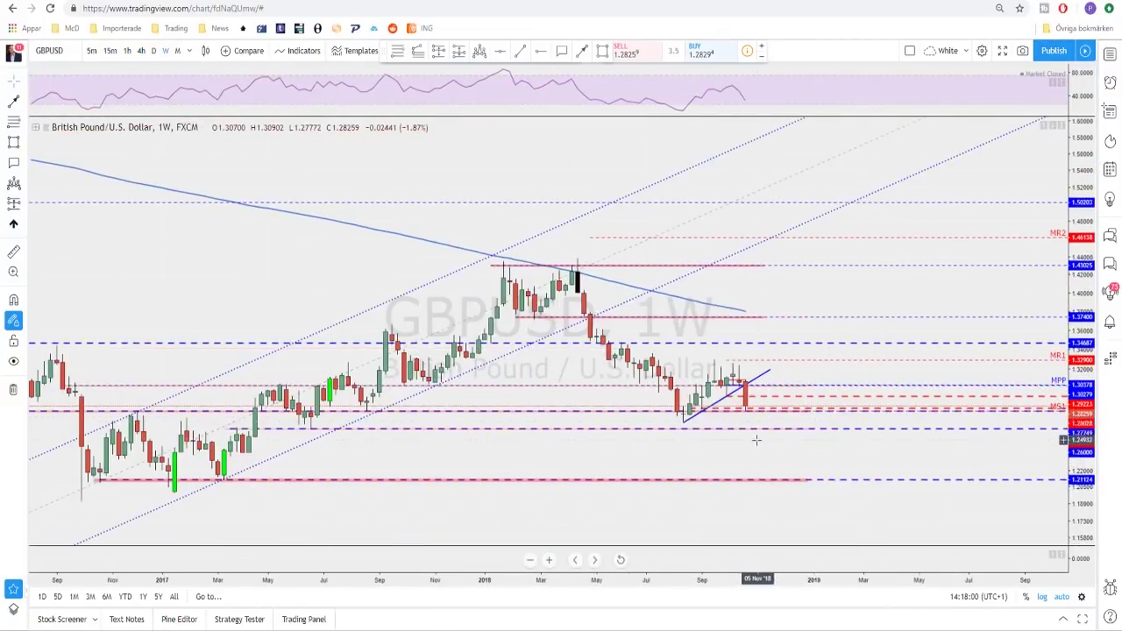
pyautogui.scroll(4, 733, 395)
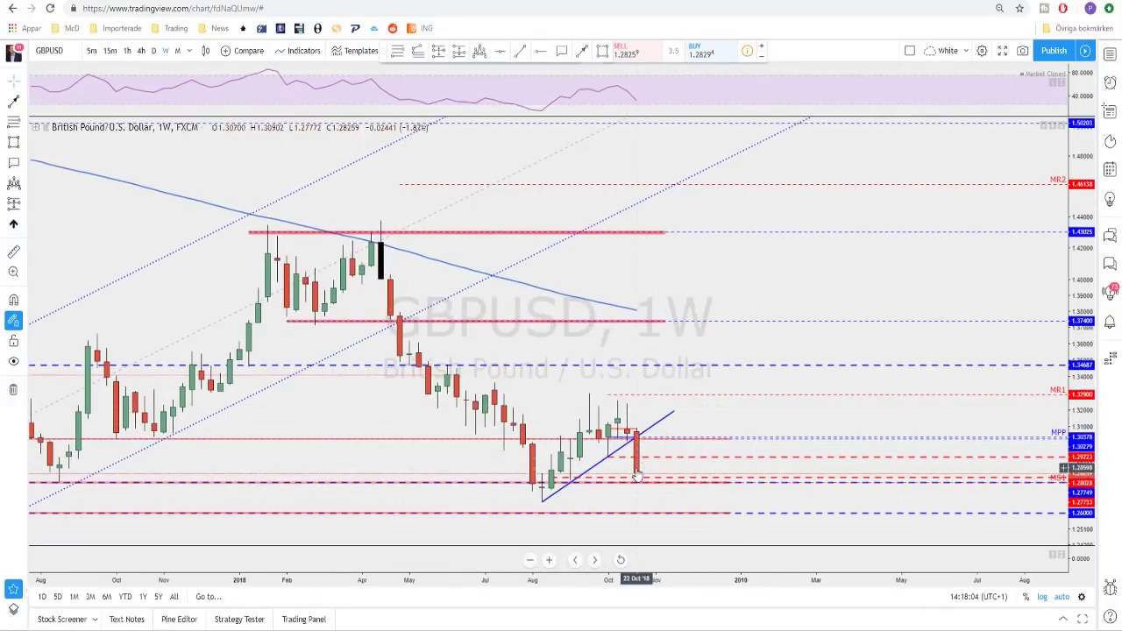
pyautogui.scroll(-4, 638, 474)
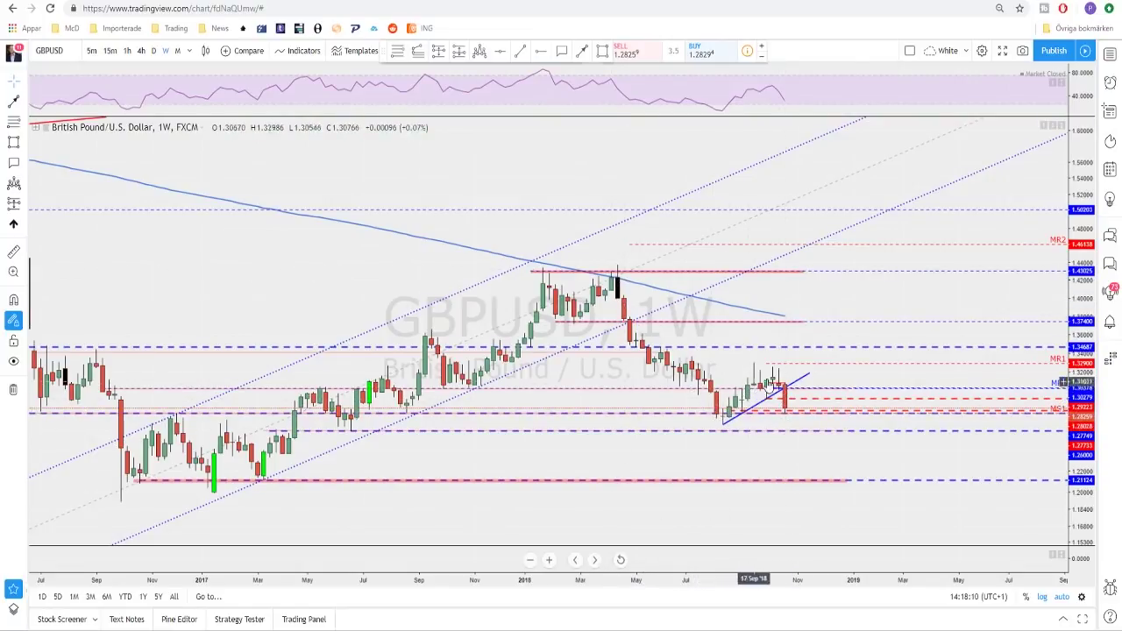
pyautogui.scroll(2, 789, 423)
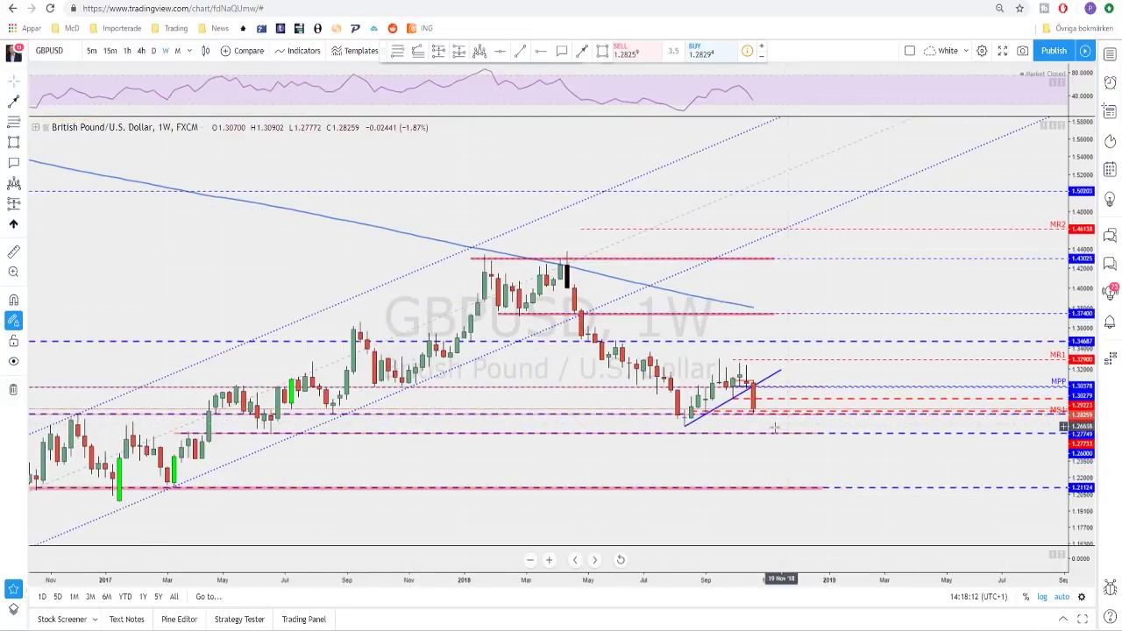
pyautogui.scroll(-4, 711, 438)
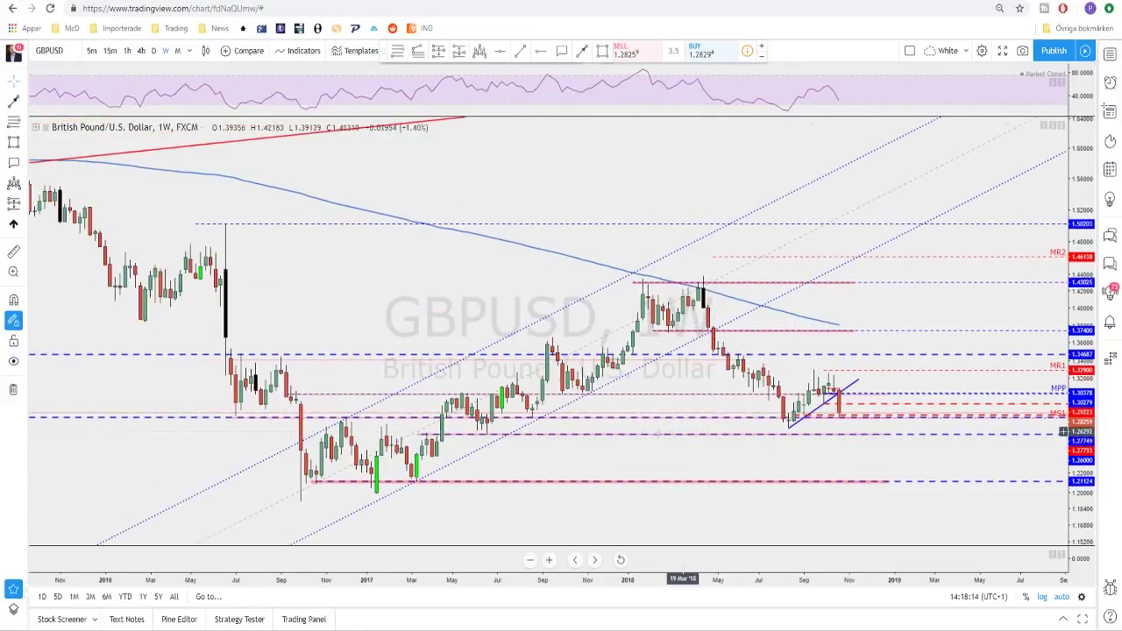
pyautogui.click(254, 420)
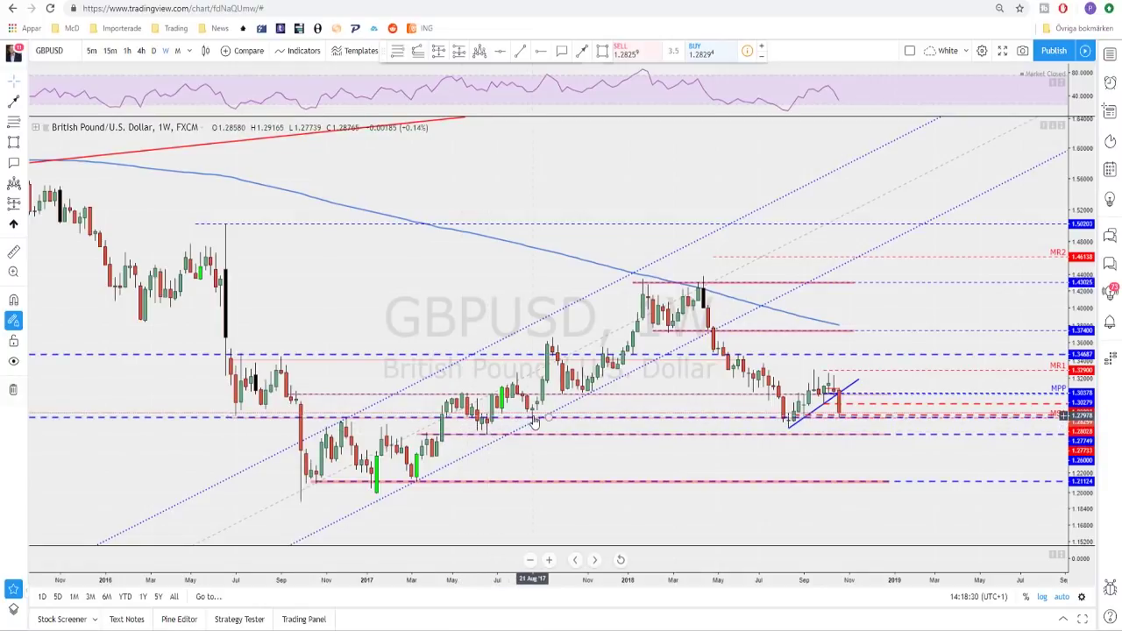
pyautogui.scroll(3, 789, 421)
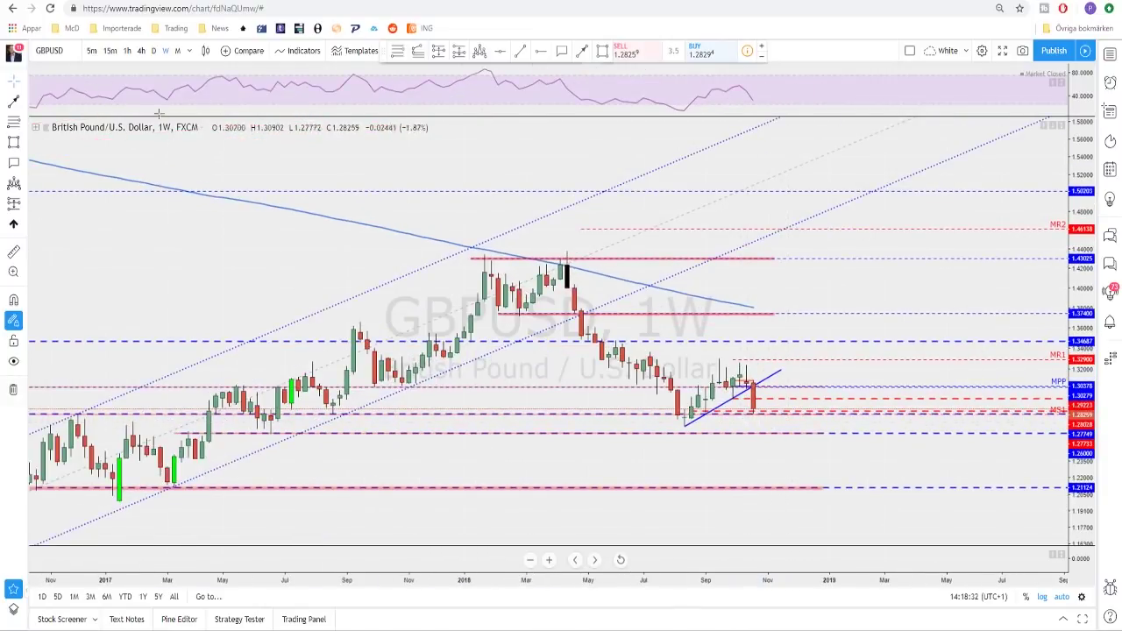
# Step: Switch GBPUSD to the daily interval and examine the price history around the 1.27749 and 1.26000 levels
pyautogui.click(156, 51)
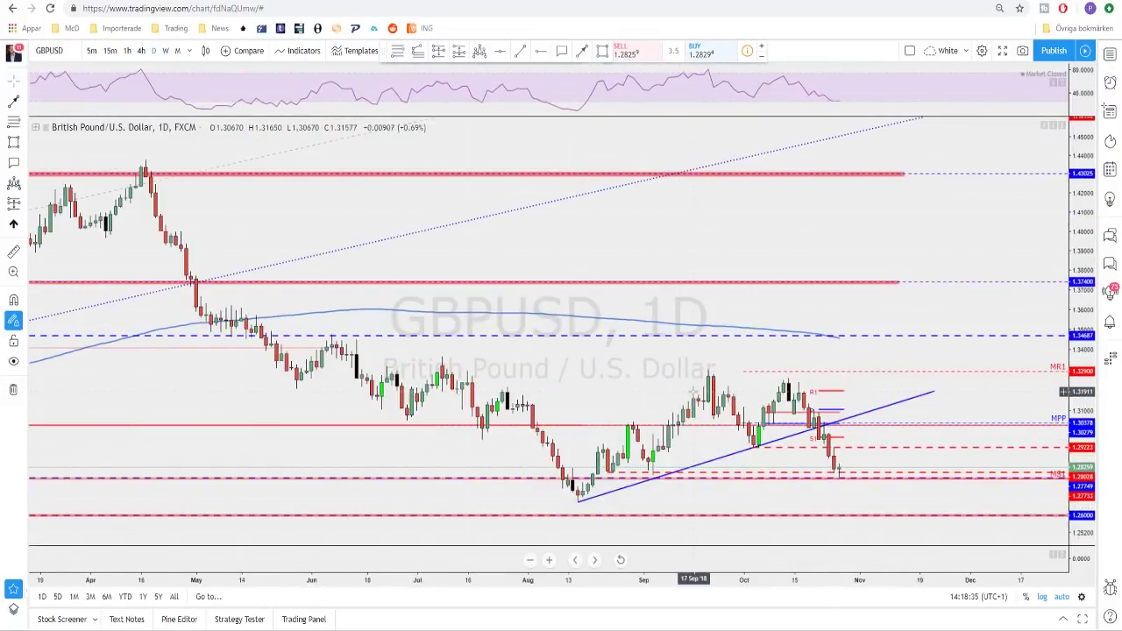
pyautogui.scroll(-4, 695, 393)
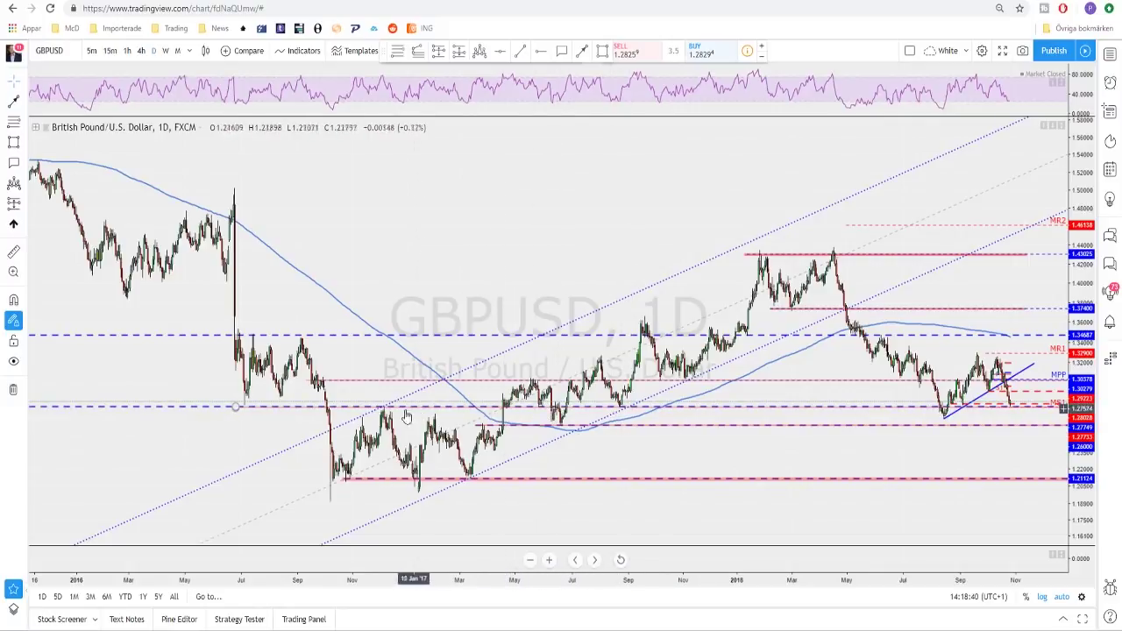
pyautogui.scroll(6, 255, 409)
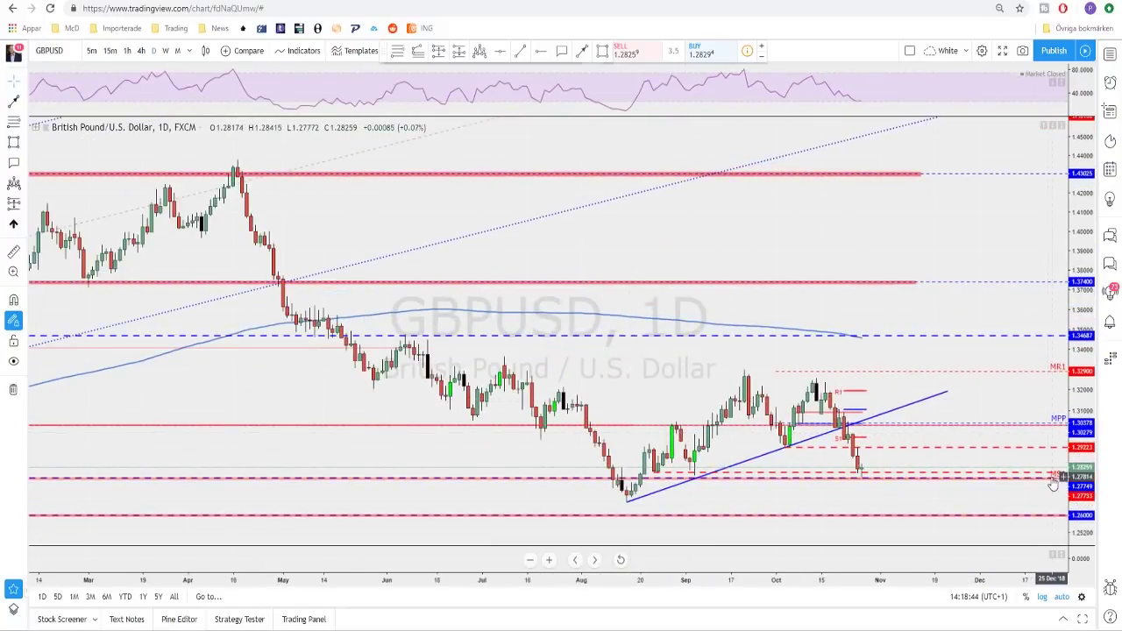
pyautogui.scroll(1, 965, 482)
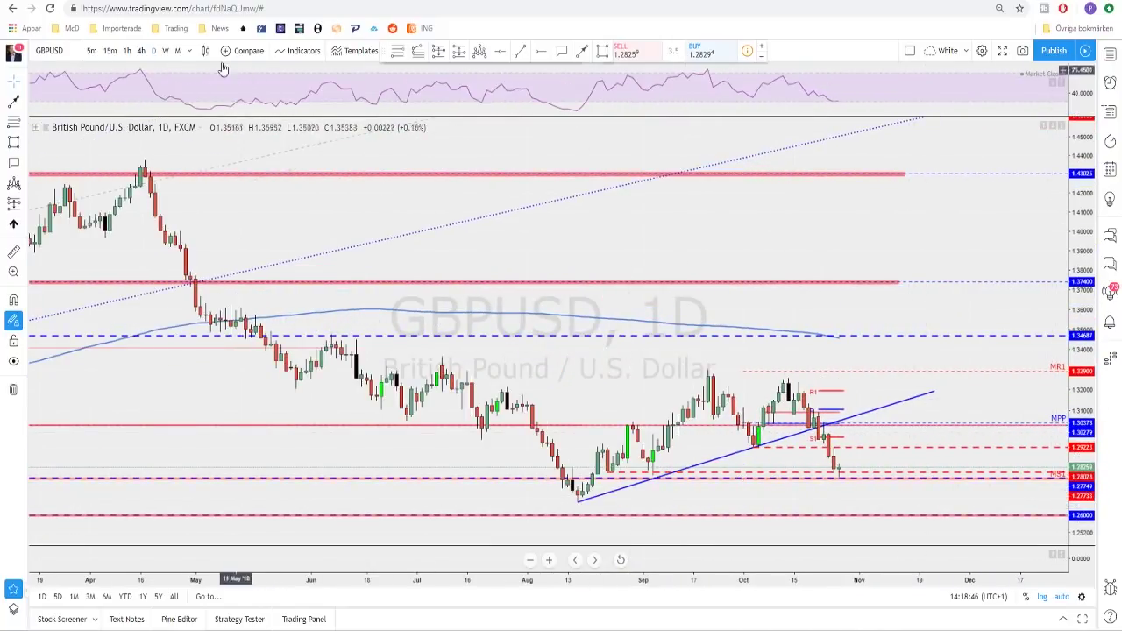
# Step: Check the Forex Factory calendar for Thursday's GBP events, from the BOE Inflation Report to BOE Gov Carney Speaks
pyautogui.click(197, 1)
pyautogui.moveTo(403, 354); pyautogui.dragTo(563, 423)
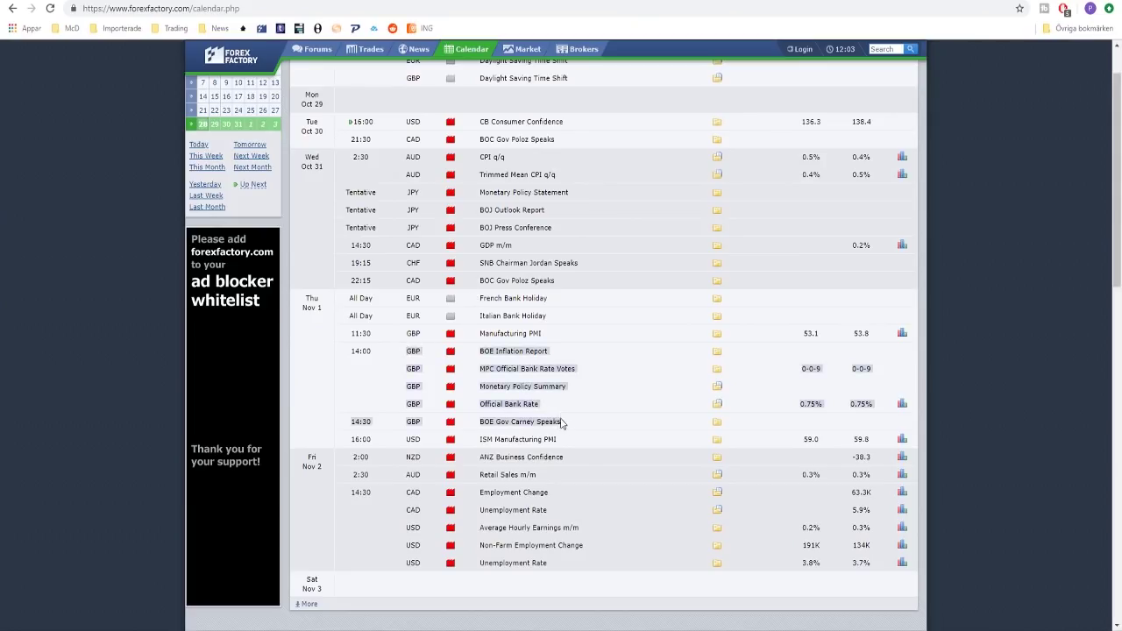
pyautogui.click(571, 426)
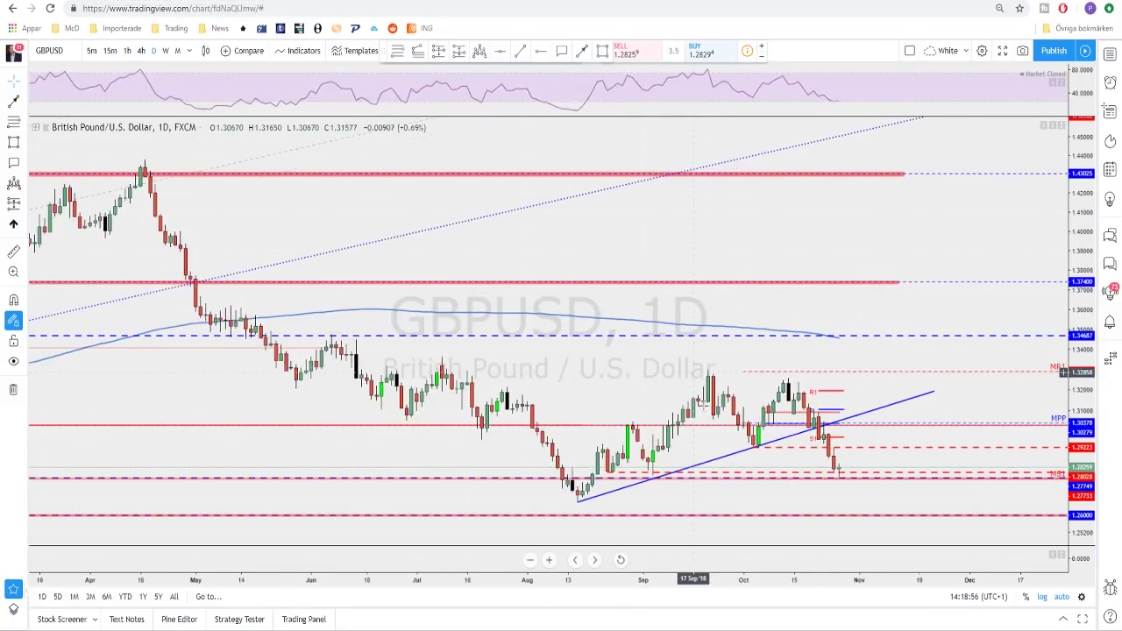
# Step: Return to the GBPUSD chart, examine the daily decline through the blue trendline, and switch to the 4-hour interval
pyautogui.scroll(2, 724, 403)
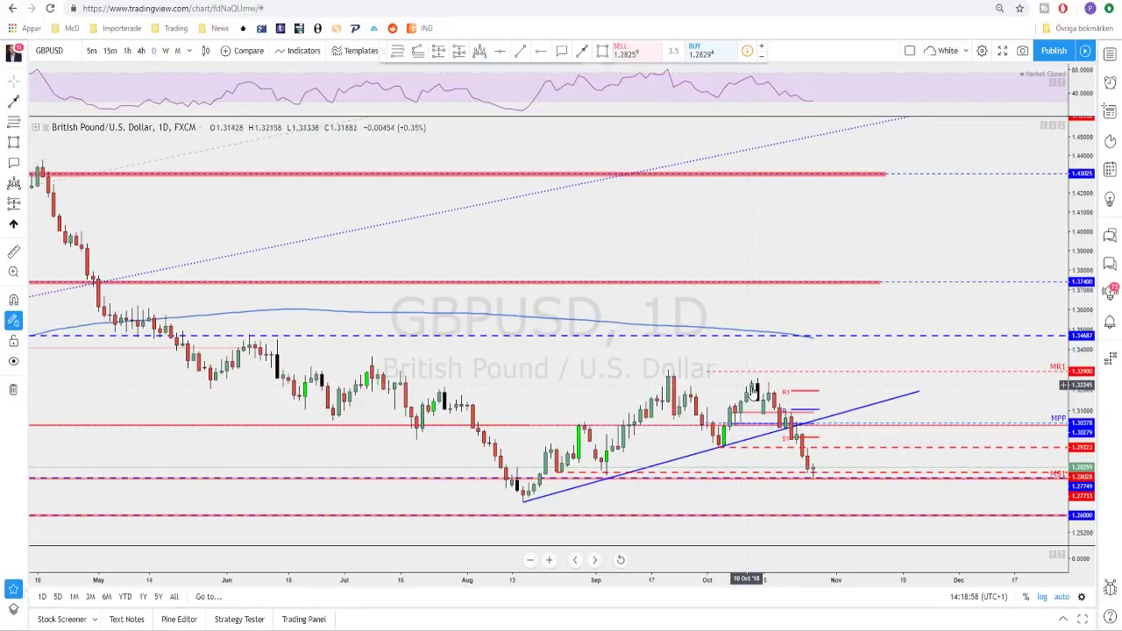
pyautogui.scroll(-1, 753, 465)
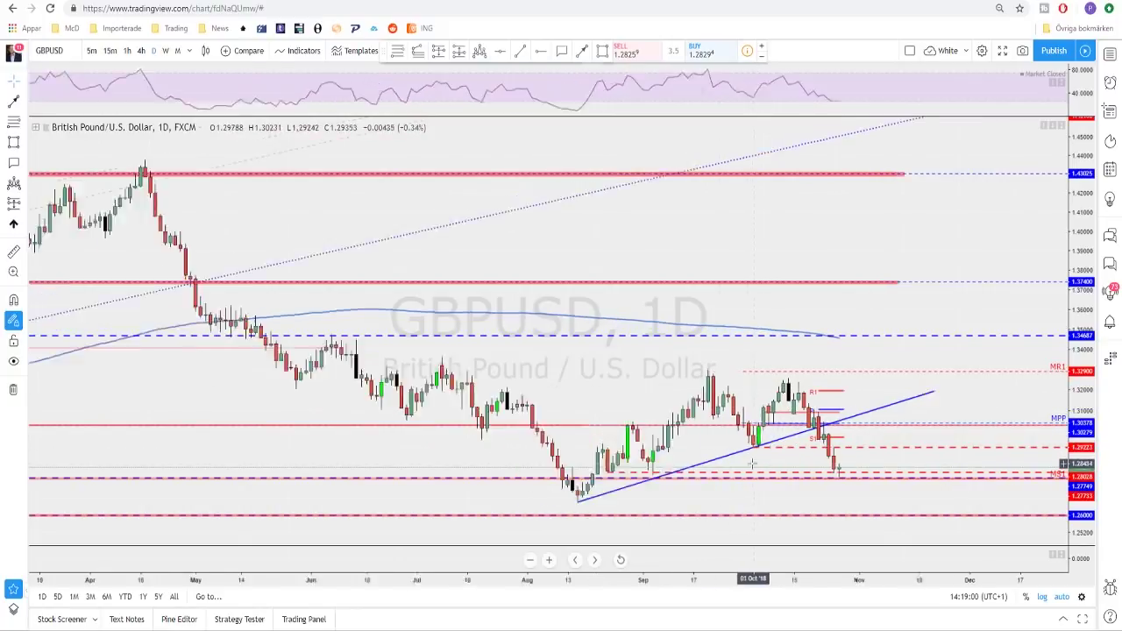
pyautogui.scroll(-4, 815, 499)
pyautogui.scroll(3, 777, 496)
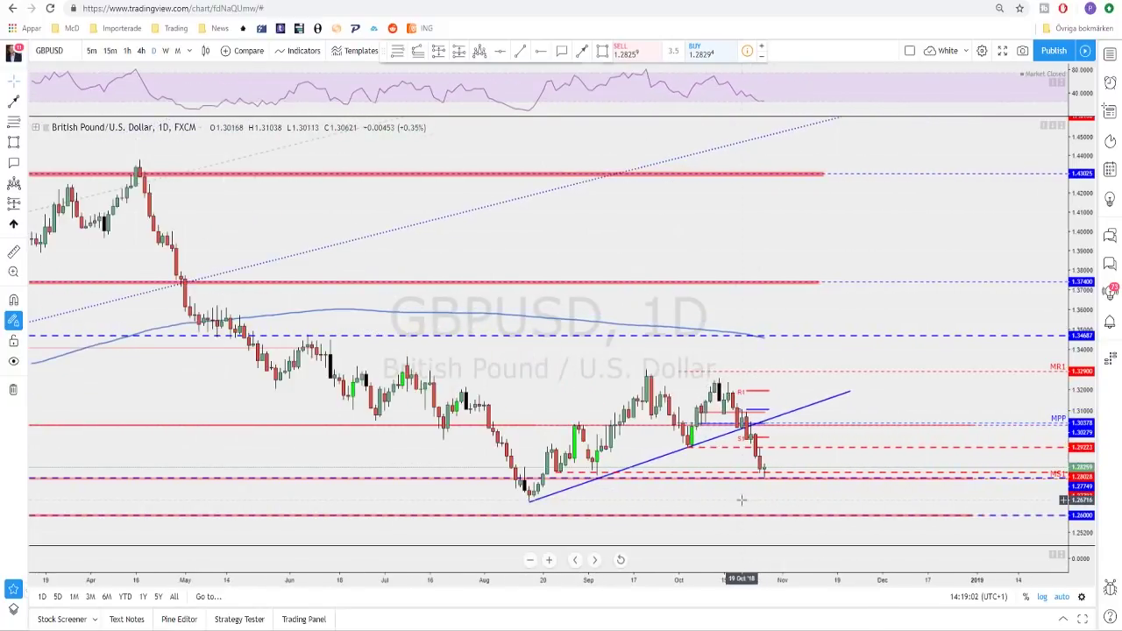
pyautogui.click(141, 50)
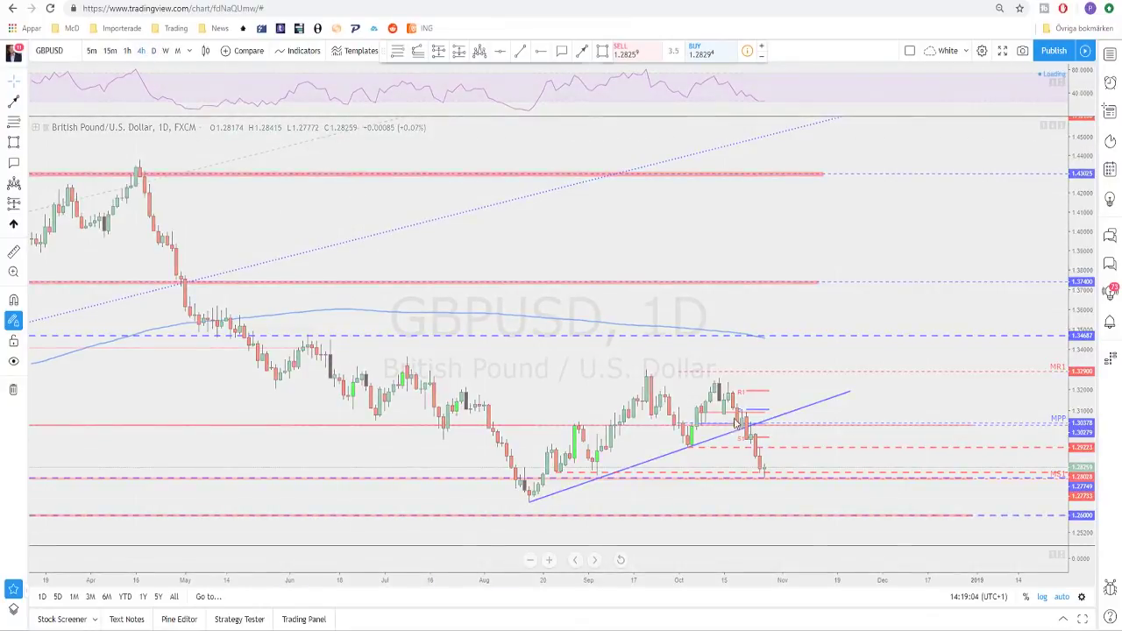
pyautogui.scroll(-4, 790, 427)
pyautogui.moveTo(776, 421); pyautogui.dragTo(717, 421)
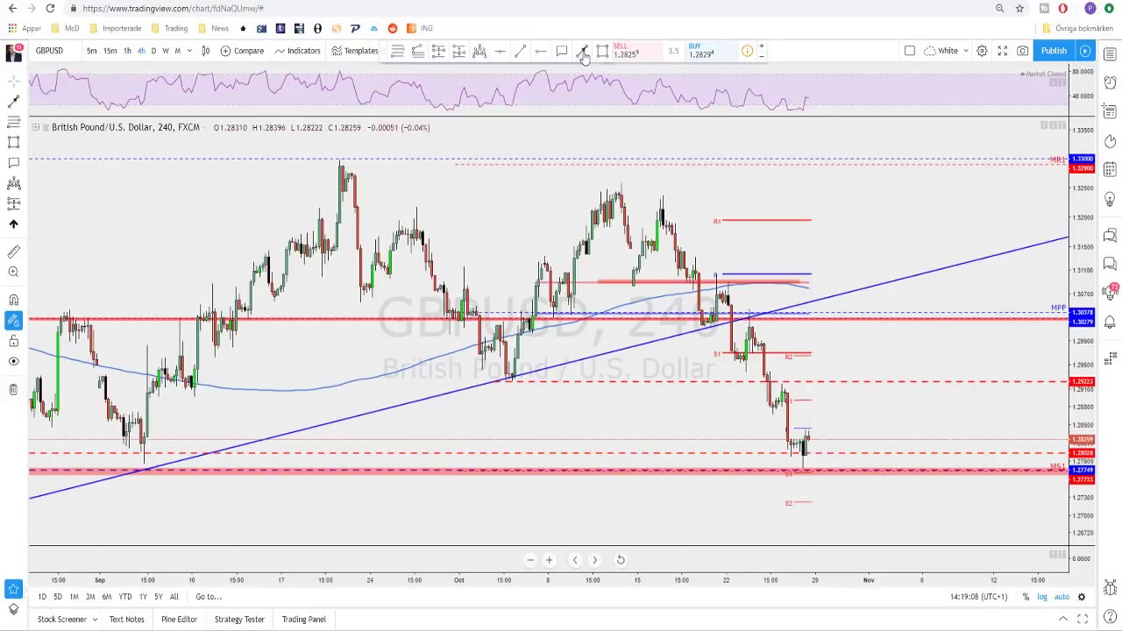
# Step: Draw trial arrows from the last candle down to the 1.27749 zone, up to the dashed 1.29223 level and partway down, and delete them
pyautogui.click(583, 52)
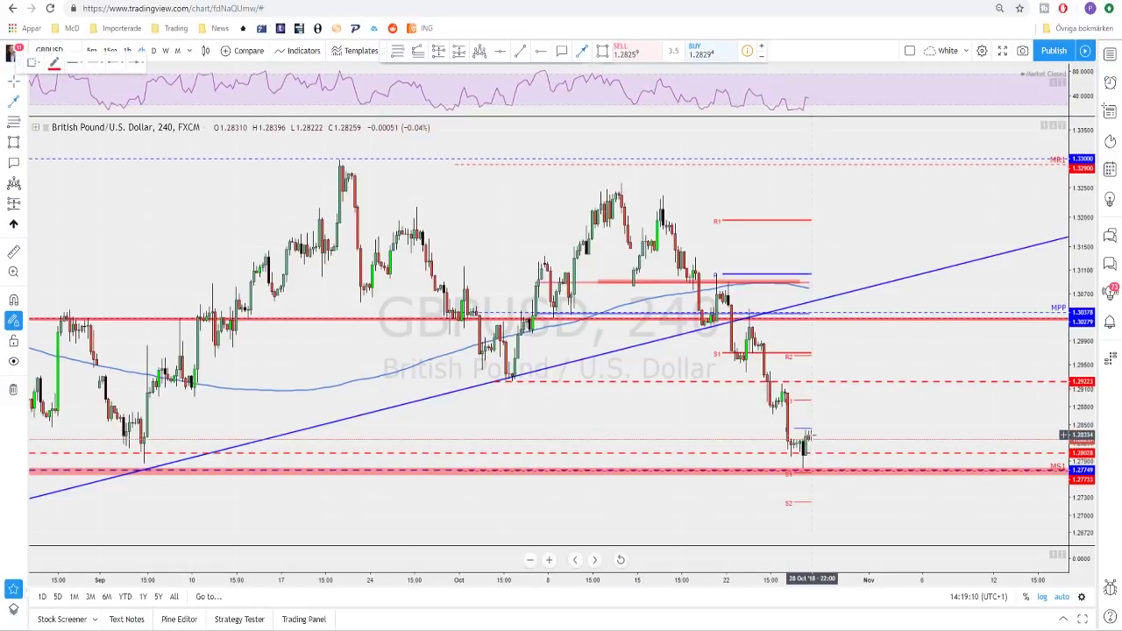
pyautogui.moveTo(810, 435)
pyautogui.mouseDown()
pyautogui.moveTo(820, 462)
pyautogui.moveTo(853, 384)
pyautogui.mouseUp()
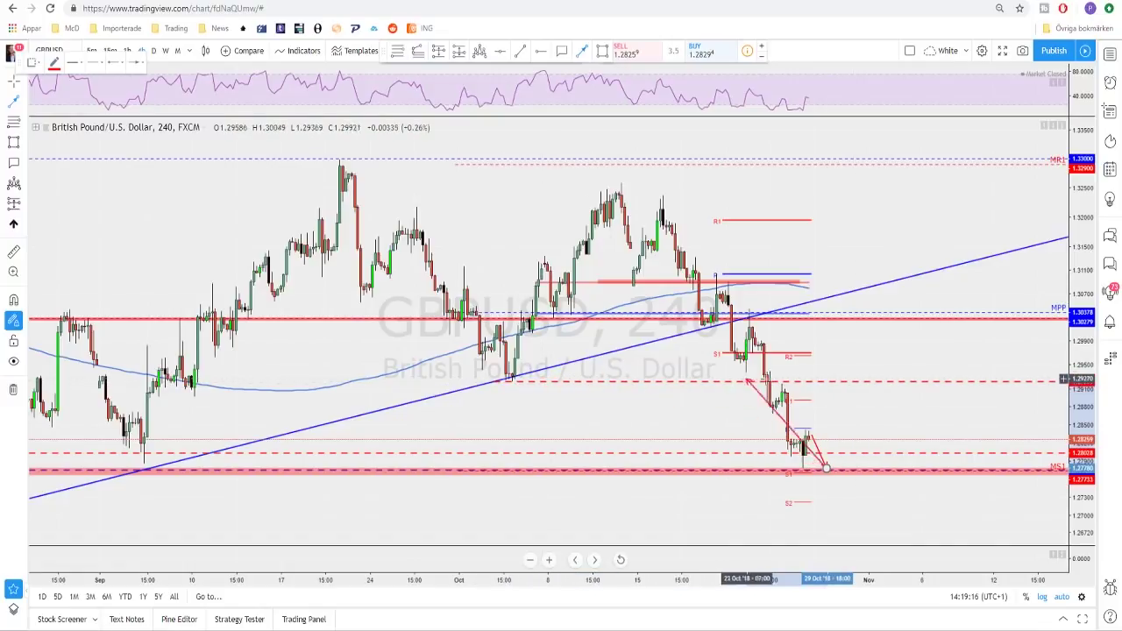
pyautogui.moveTo(747, 378); pyautogui.dragTo(849, 384)
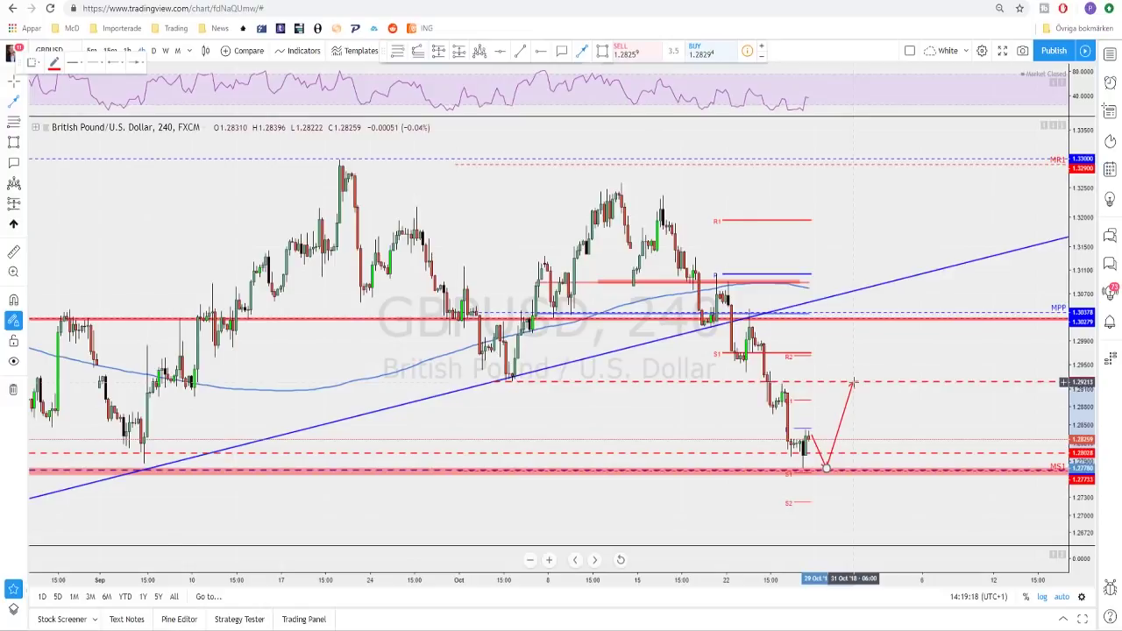
pyautogui.click(853, 384)
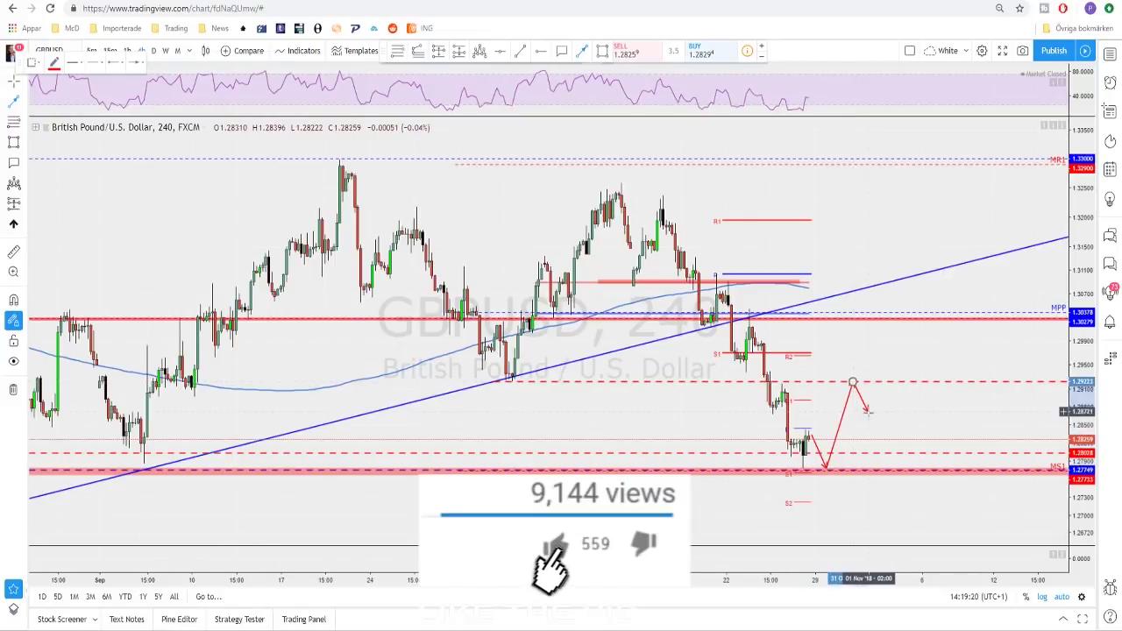
pyautogui.doubleClick(867, 412)
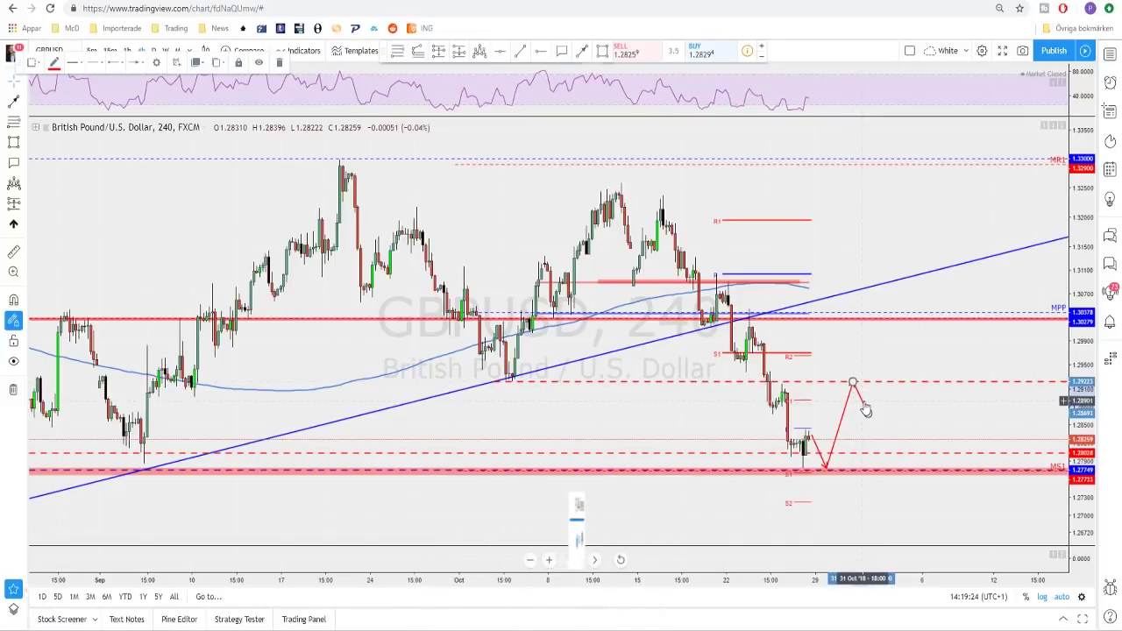
pyautogui.click(860, 400)
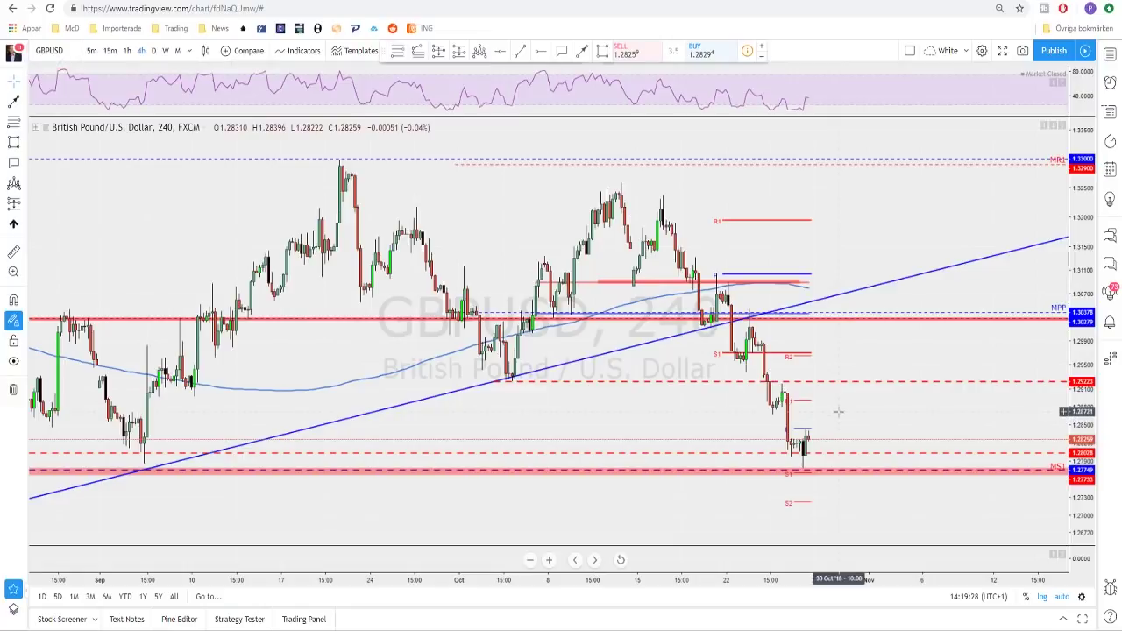
# Step: Sketch trial arrows rising above the dashed 1.29223 level to about 1.294 and falling back to it, and delete them
pyautogui.scroll(-2, 837, 421)
pyautogui.scroll(1, 840, 412)
pyautogui.scroll(1, 743, 401)
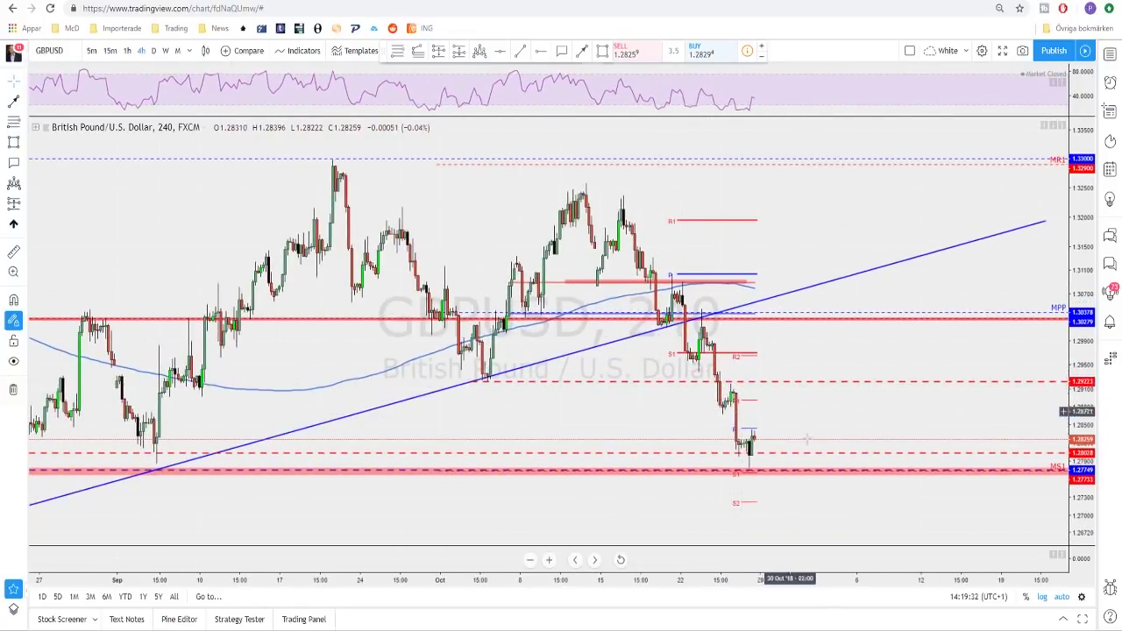
pyautogui.scroll(-1, 804, 419)
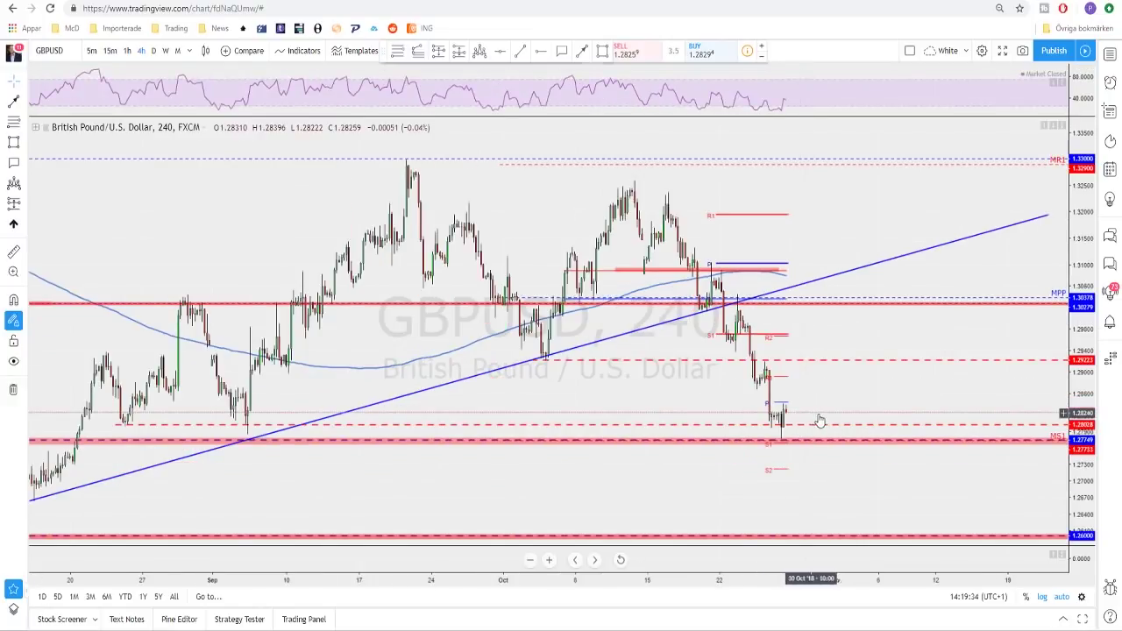
pyautogui.scroll(-1, 817, 421)
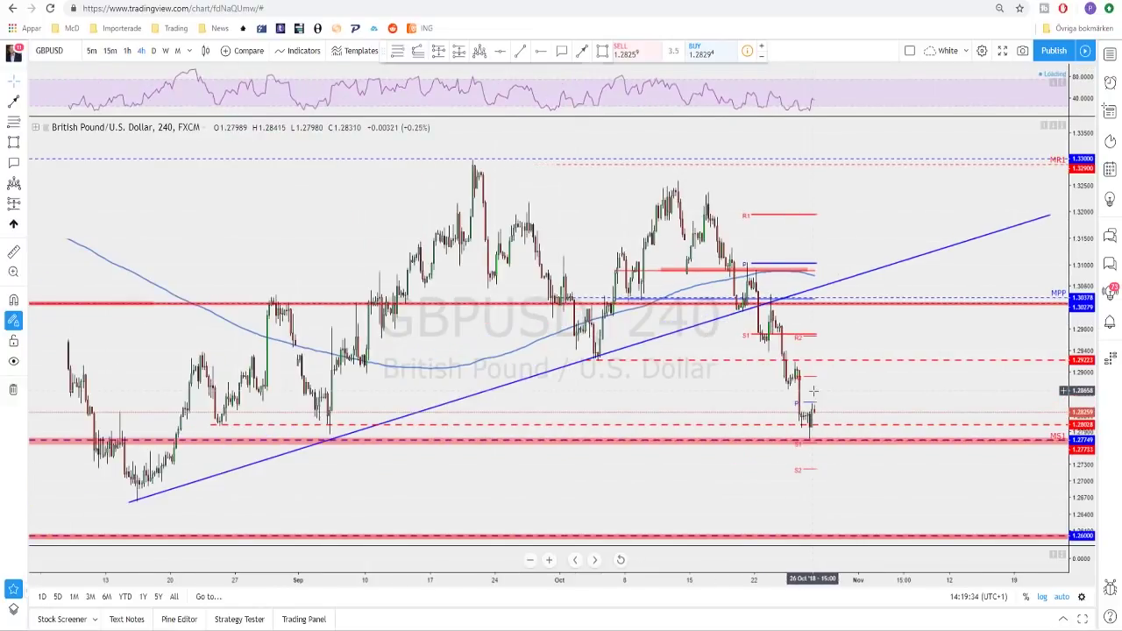
pyautogui.click(583, 51)
pyautogui.click(832, 376)
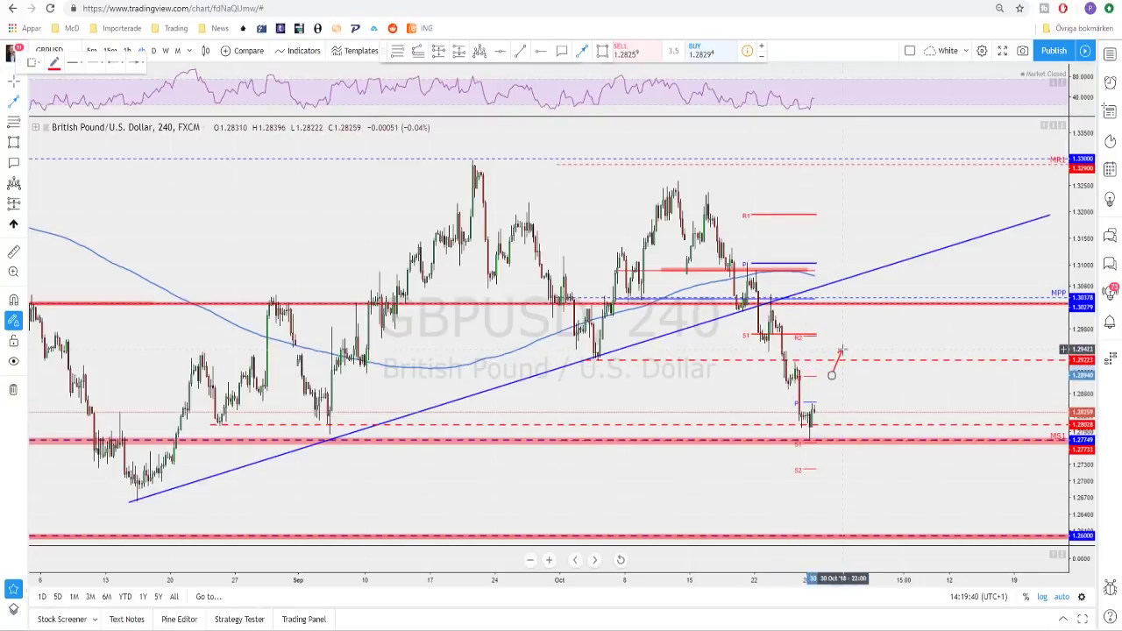
pyautogui.moveTo(842, 350)
pyautogui.mouseDown()
pyautogui.moveTo(868, 304)
pyautogui.moveTo(1048, 301)
pyautogui.moveTo(579, 303)
pyautogui.mouseUp()
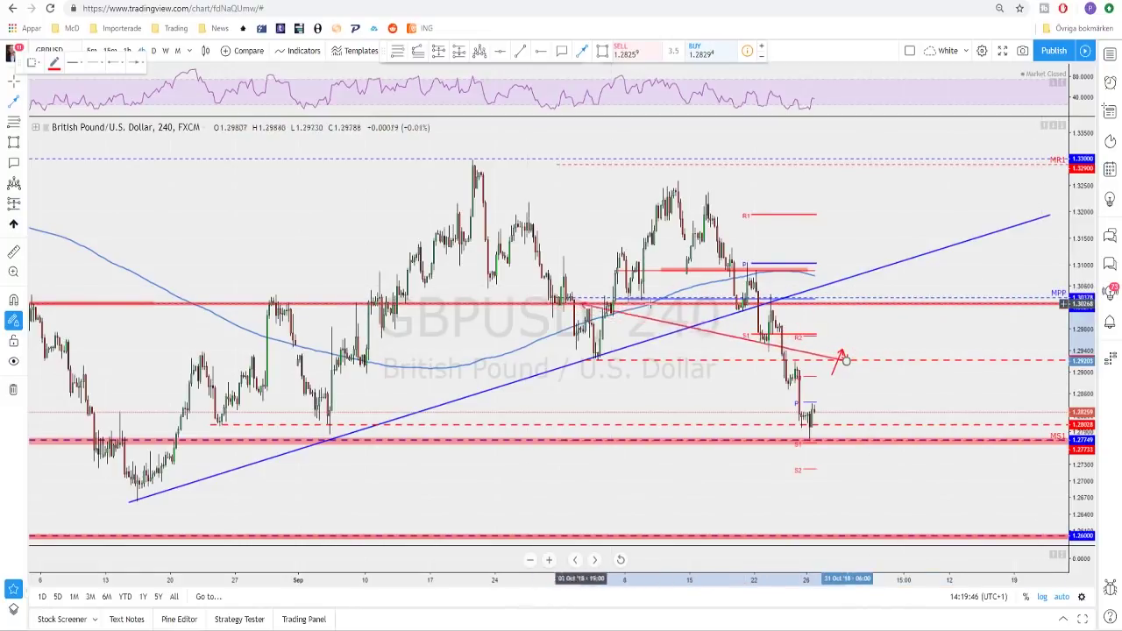
pyautogui.press('Escape')
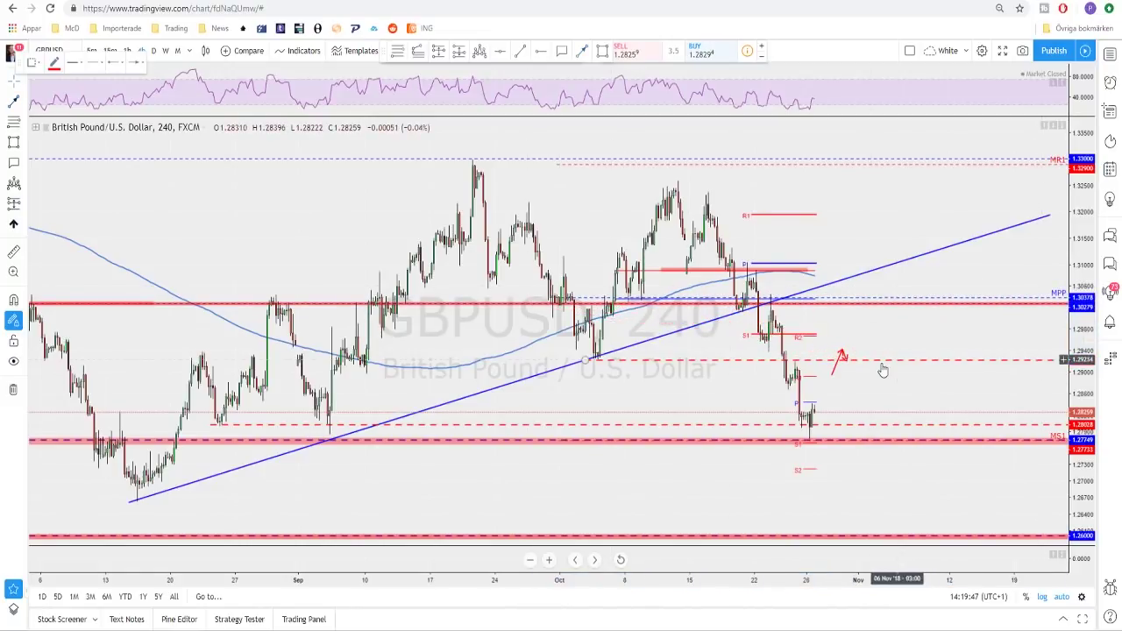
pyautogui.press('Delete')
pyautogui.click(839, 355)
pyautogui.press('Delete')
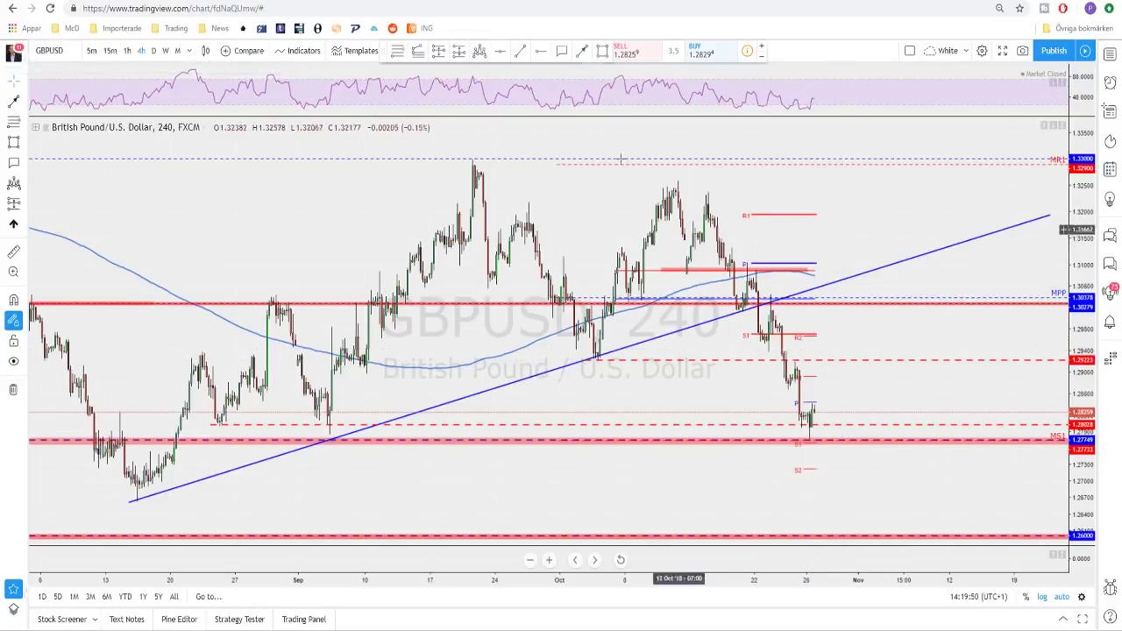
# Step: Measure the October decline with a Fibonacci retracement from 1.32596 to 1.27772, review its levels, and delete it
pyautogui.click(398, 52)
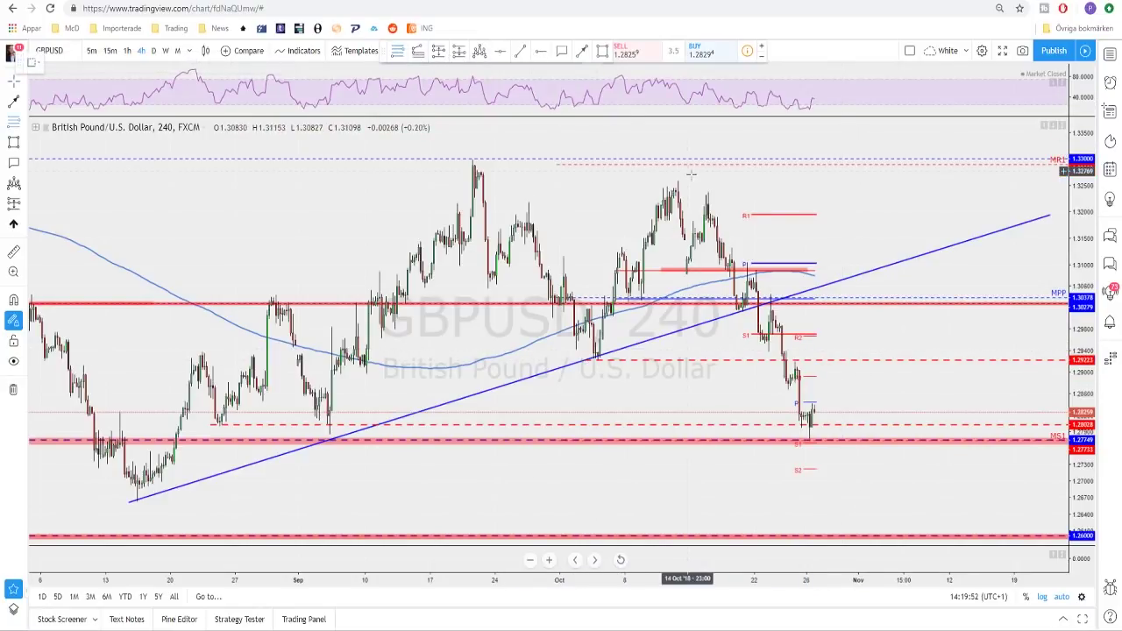
pyautogui.click(670, 180)
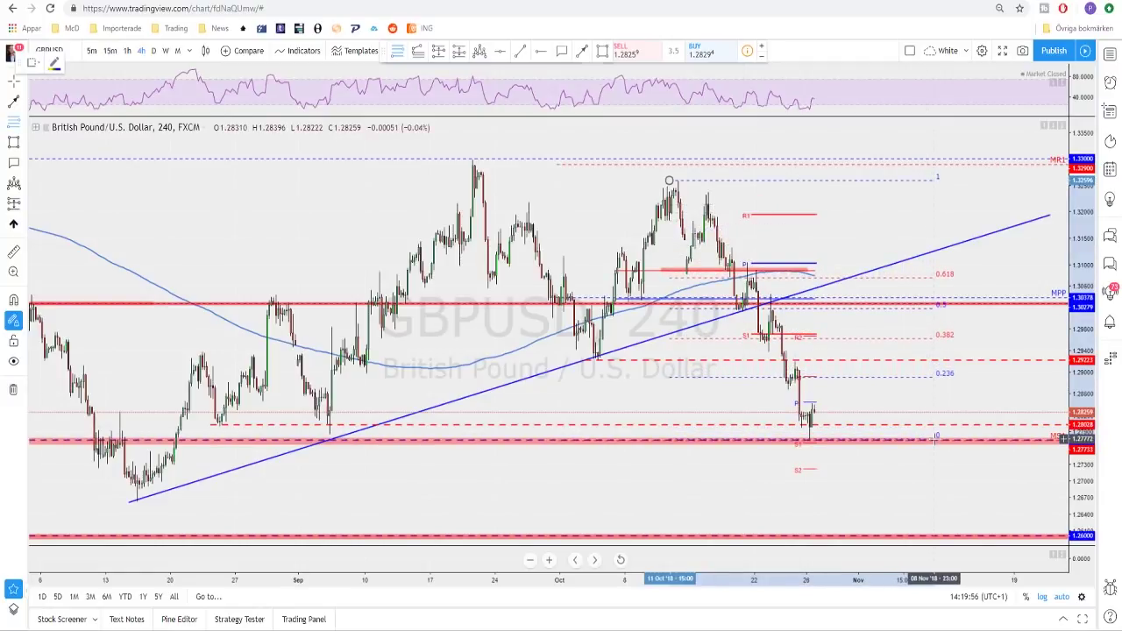
pyautogui.click(934, 438)
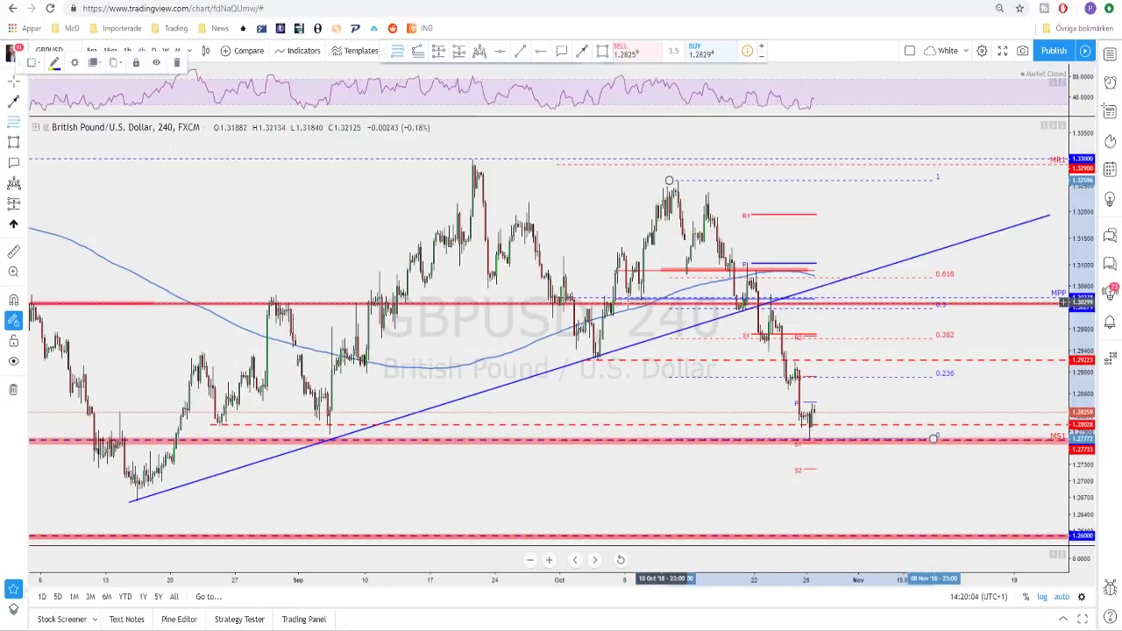
pyautogui.scroll(-2, 667, 303)
pyautogui.scroll(-1, 666, 303)
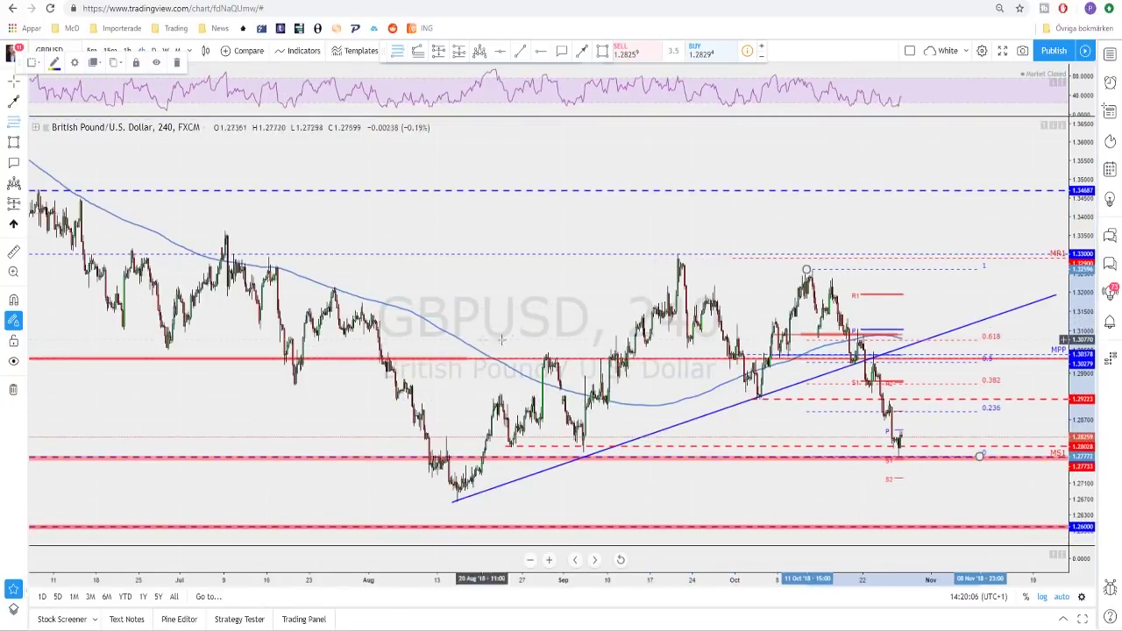
pyautogui.scroll(2, 940, 358)
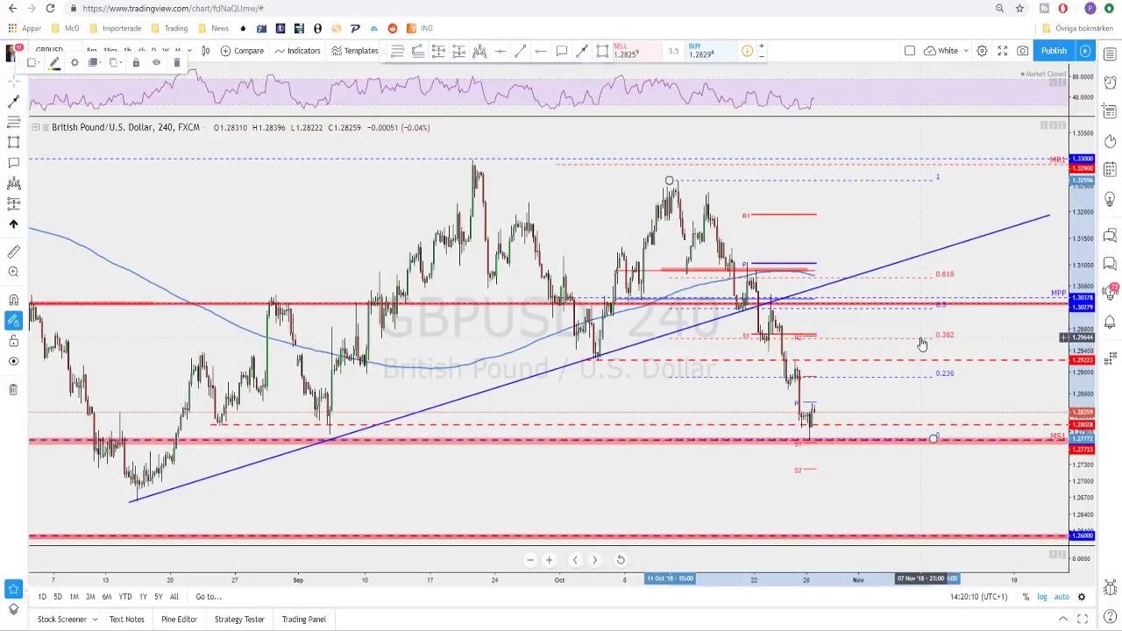
pyautogui.press('Delete')
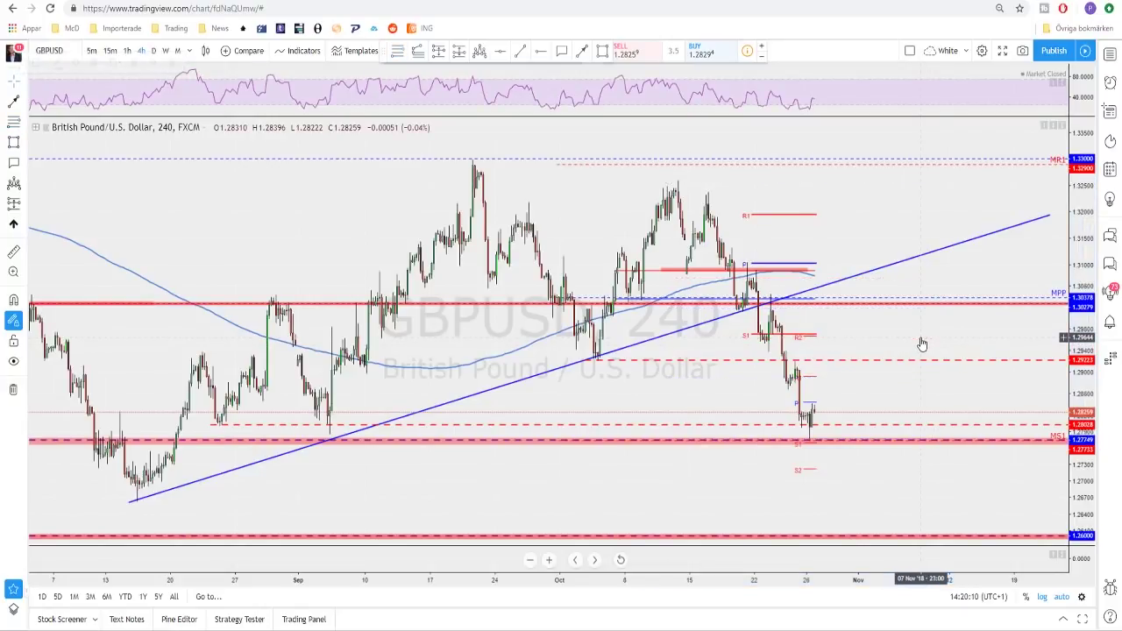
# Step: Open the USDJPY chart and switch it to the weekly interval, examining recent price below the 114.499 level
pyautogui.click(798, 362)
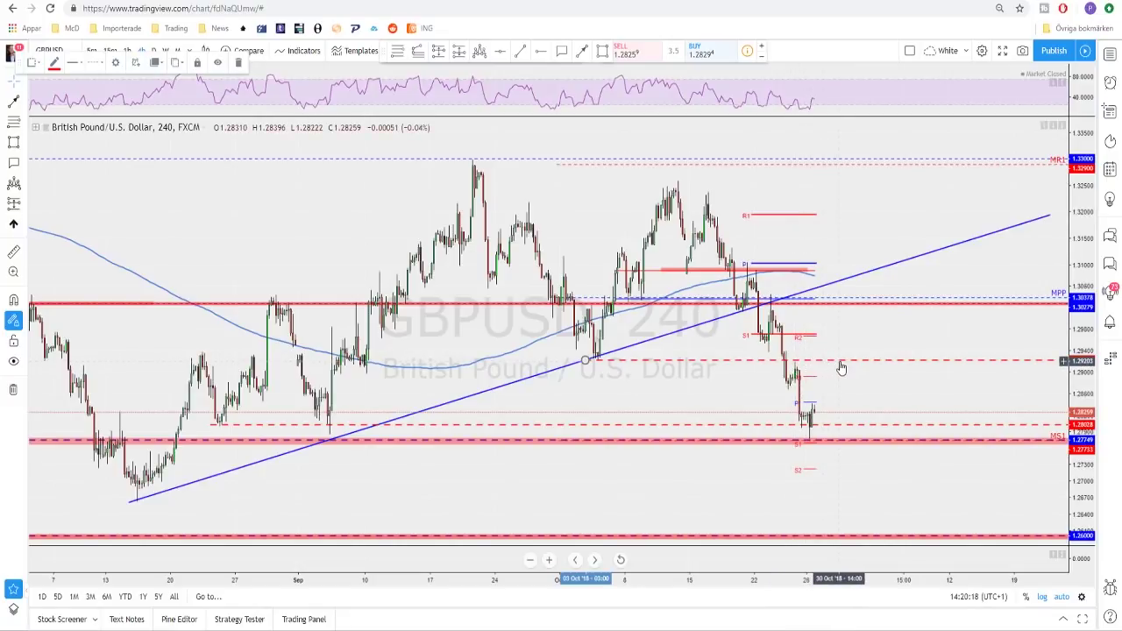
pyautogui.press('Down')
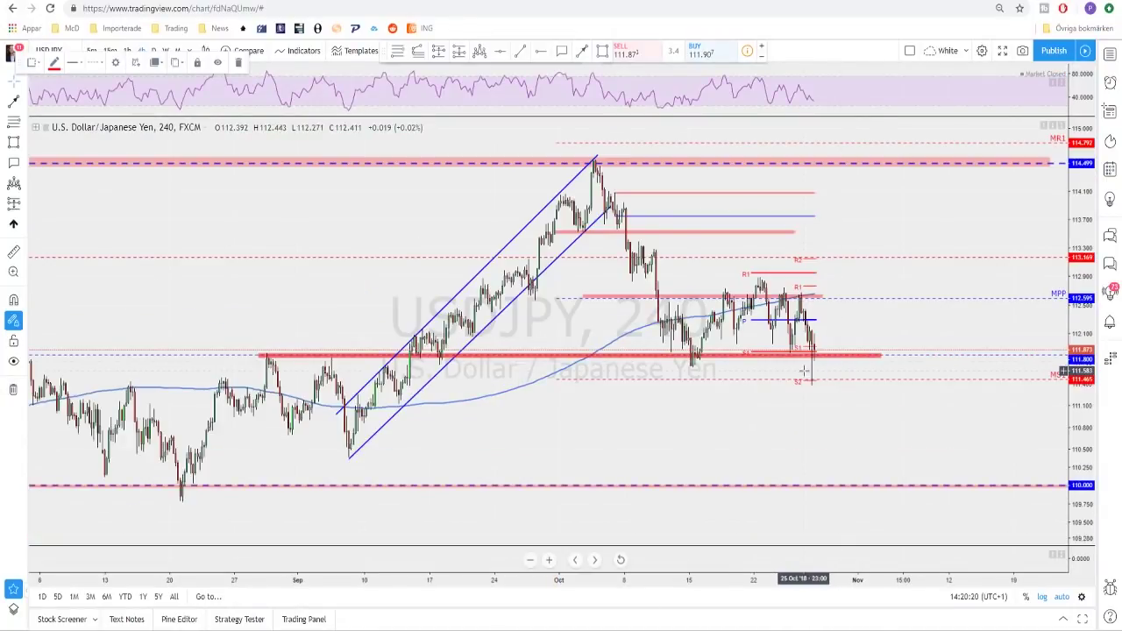
pyautogui.scroll(2, 748, 429)
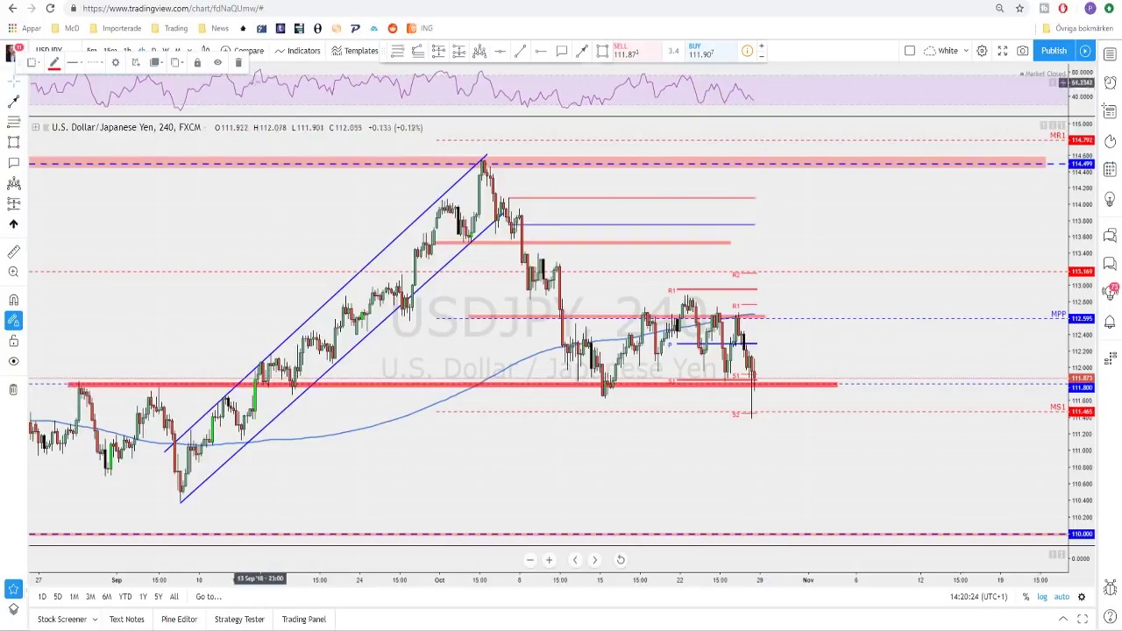
pyautogui.click(164, 51)
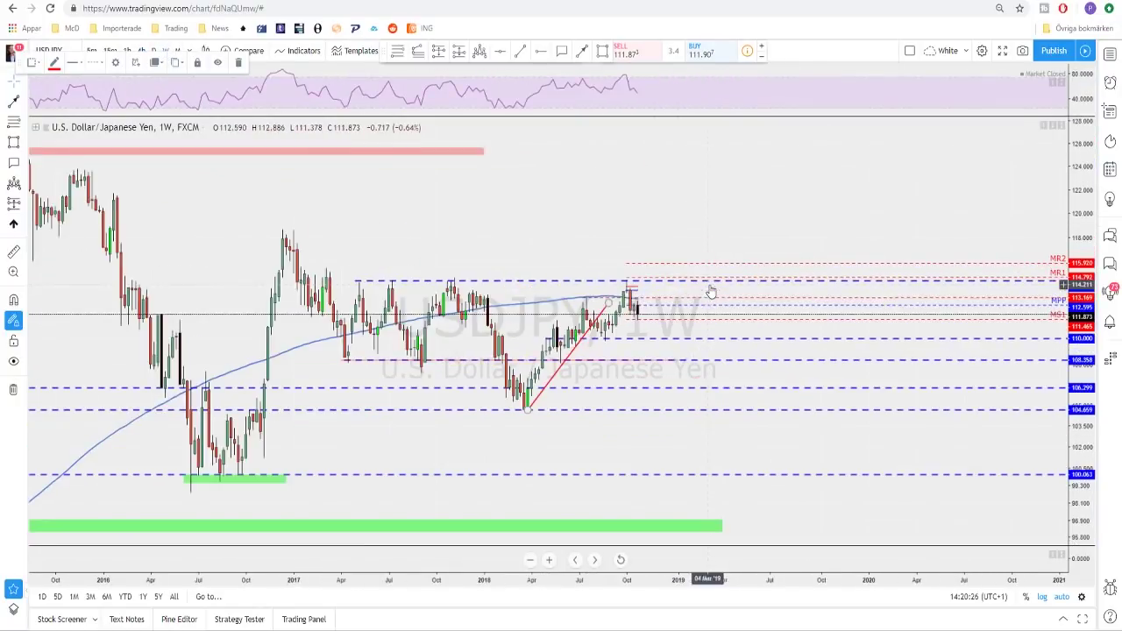
pyautogui.moveTo(535, 184); pyautogui.dragTo(696, 193)
pyautogui.scroll(2, 688, 210)
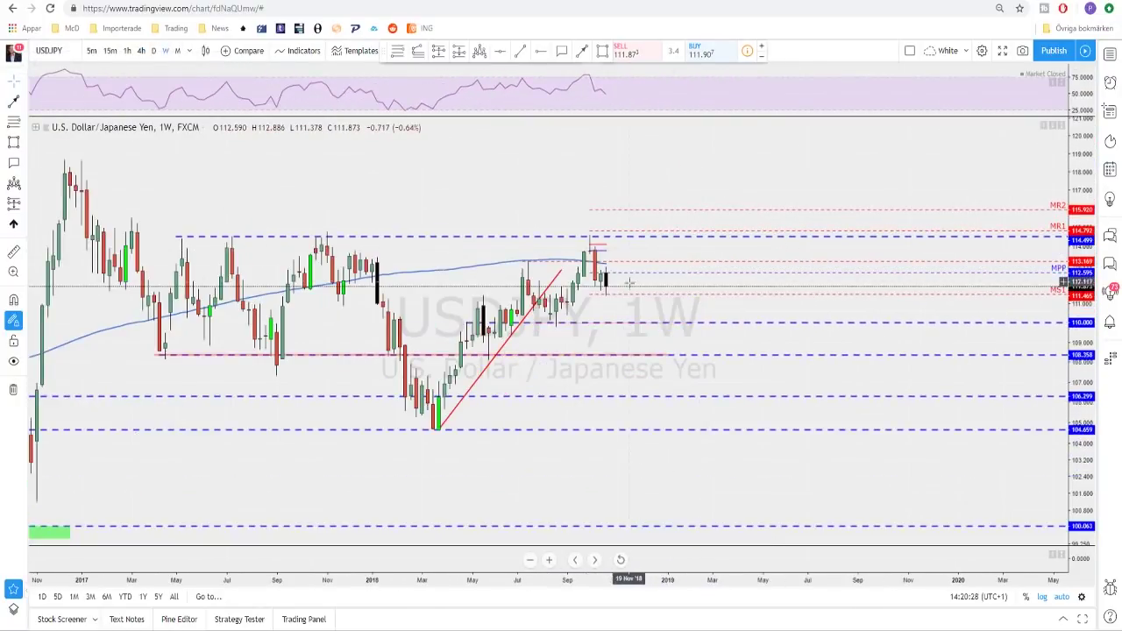
# Step: Examine recent USDJPY weekly price below the 114.499 level, and switch to the daily interval to inspect the 111.800 zone
pyautogui.moveTo(617, 318); pyautogui.dragTo(766, 310)
pyautogui.scroll(1, 769, 268)
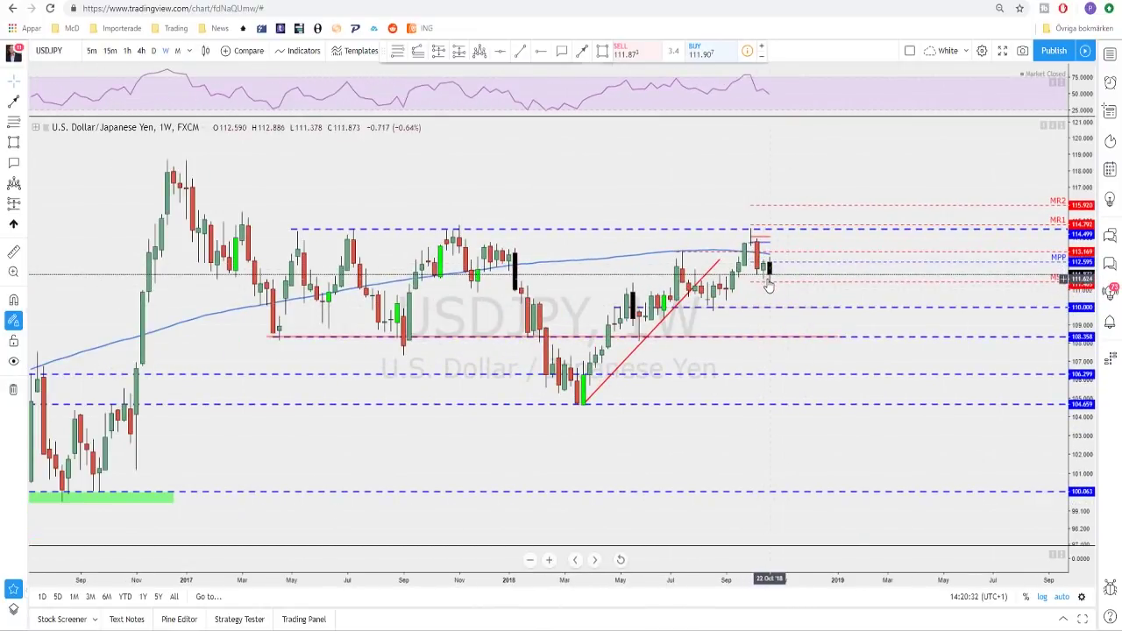
pyautogui.scroll(3, 767, 282)
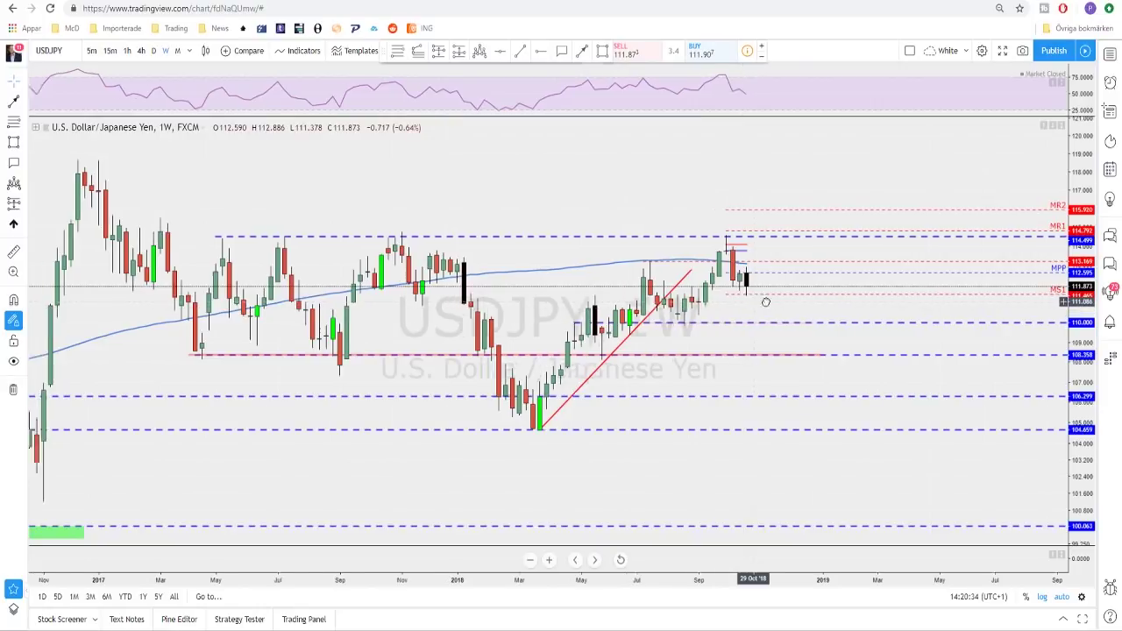
pyautogui.click(155, 51)
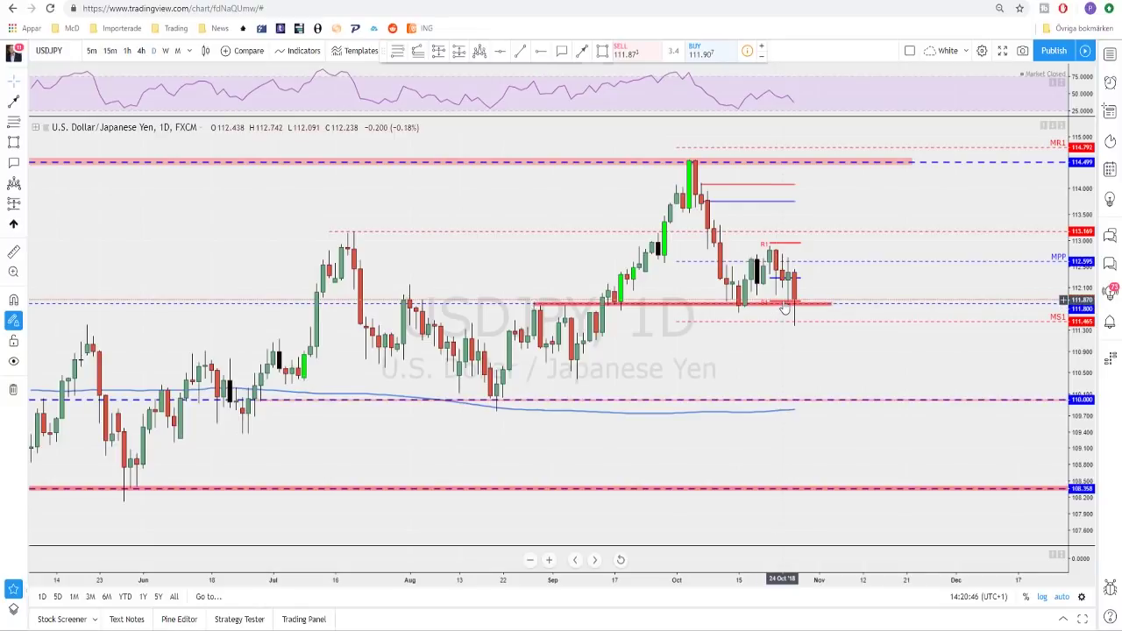
pyautogui.scroll(-1, 792, 305)
pyautogui.scroll(2, 792, 306)
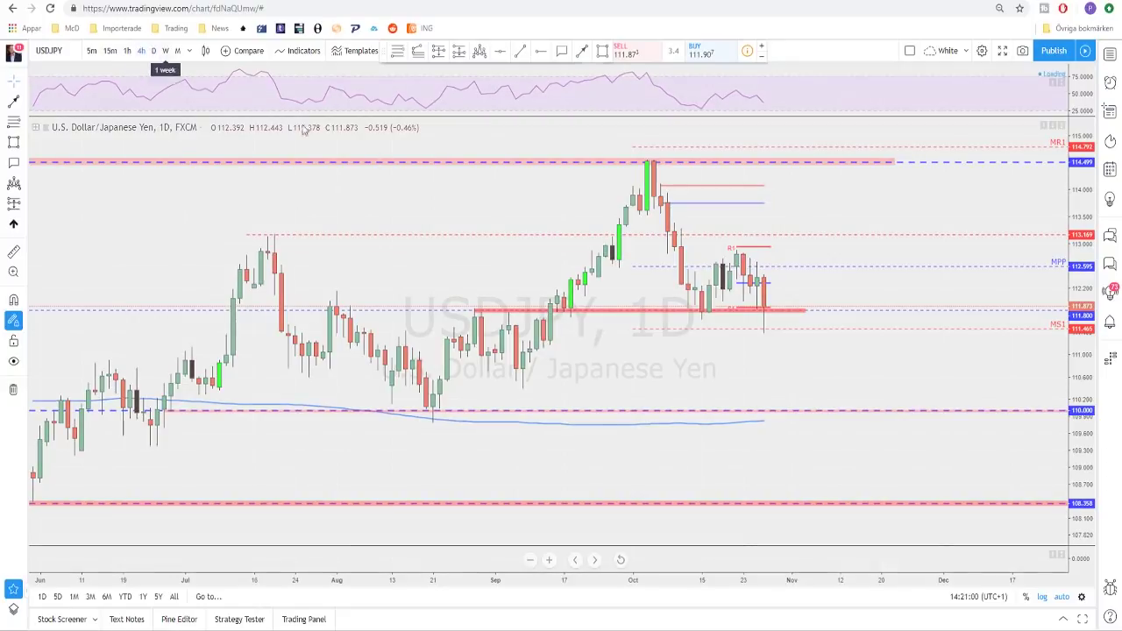
# Step: Switch USDJPY to the 4-hour interval and examine how the latest candles react around the 111.800 zone
pyautogui.click(142, 51)
pyautogui.scroll(4, 868, 403)
pyautogui.scroll(-2, 885, 399)
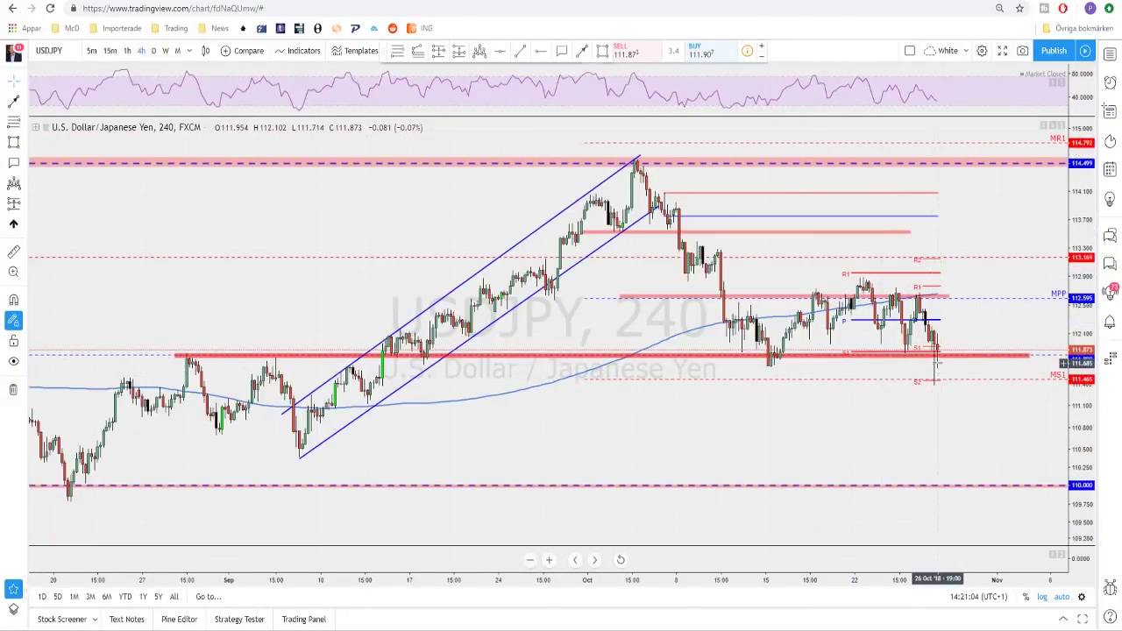
pyautogui.scroll(-3, 930, 382)
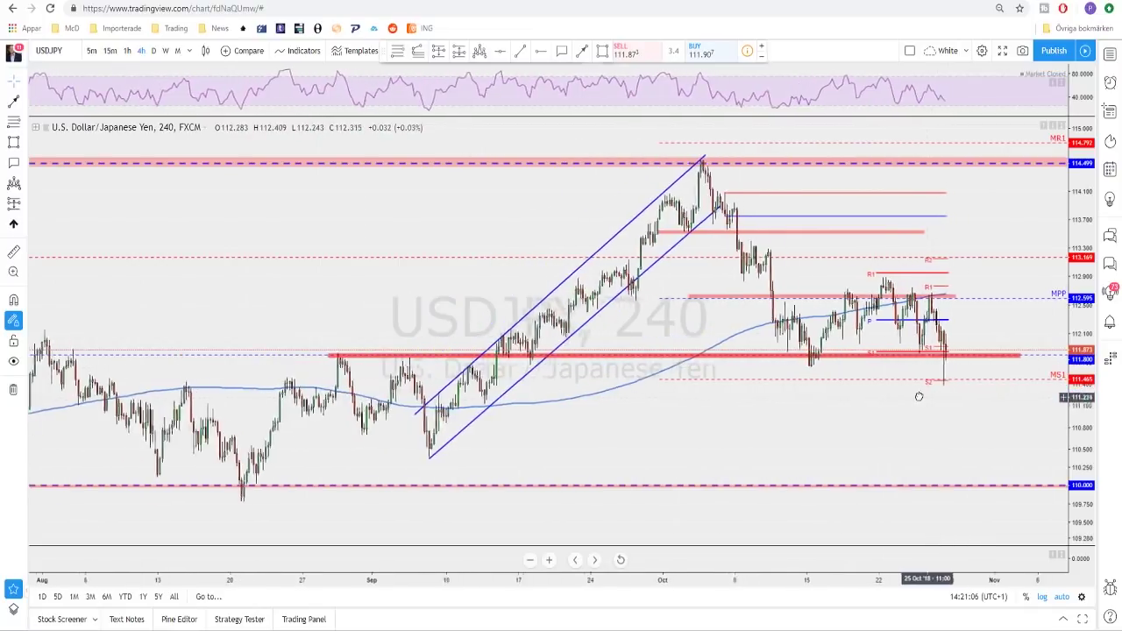
pyautogui.scroll(1, 896, 394)
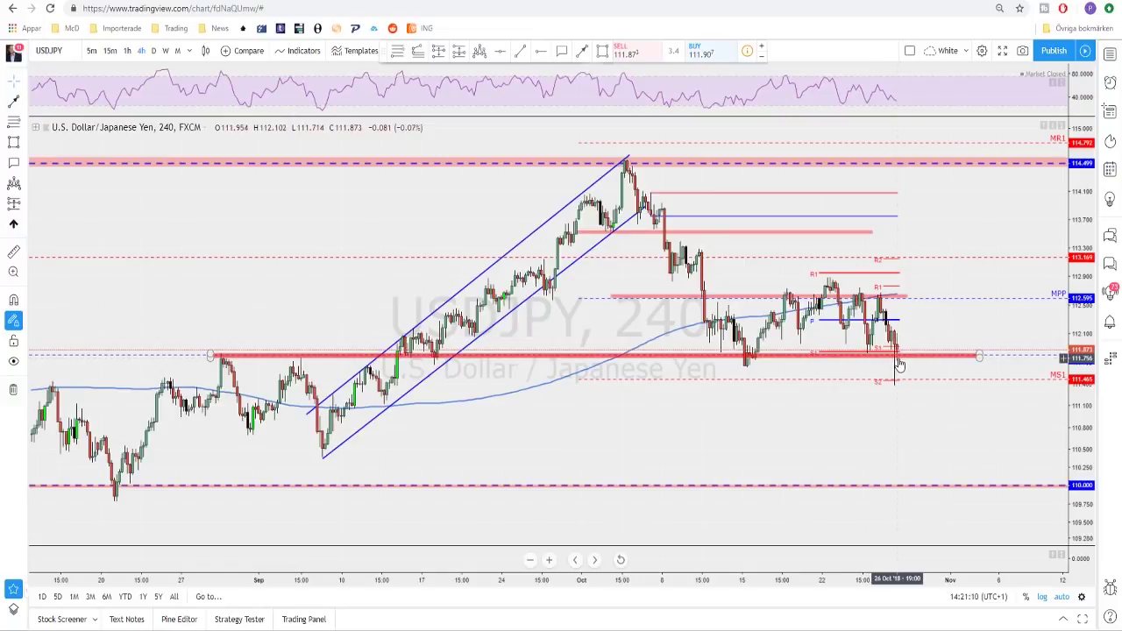
pyautogui.scroll(-1, 899, 364)
pyautogui.scroll(2, 913, 382)
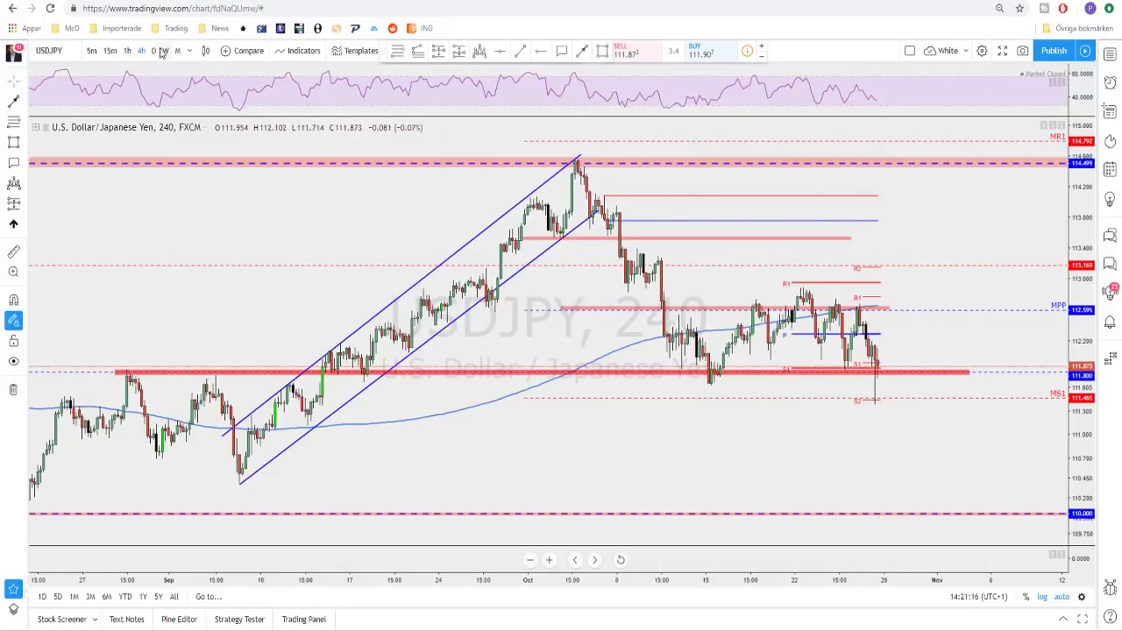
# Step: Draw trial arrows from the last candle dipping just below the 111.800 zone and turning back to it, and delete them
pyautogui.click(583, 51)
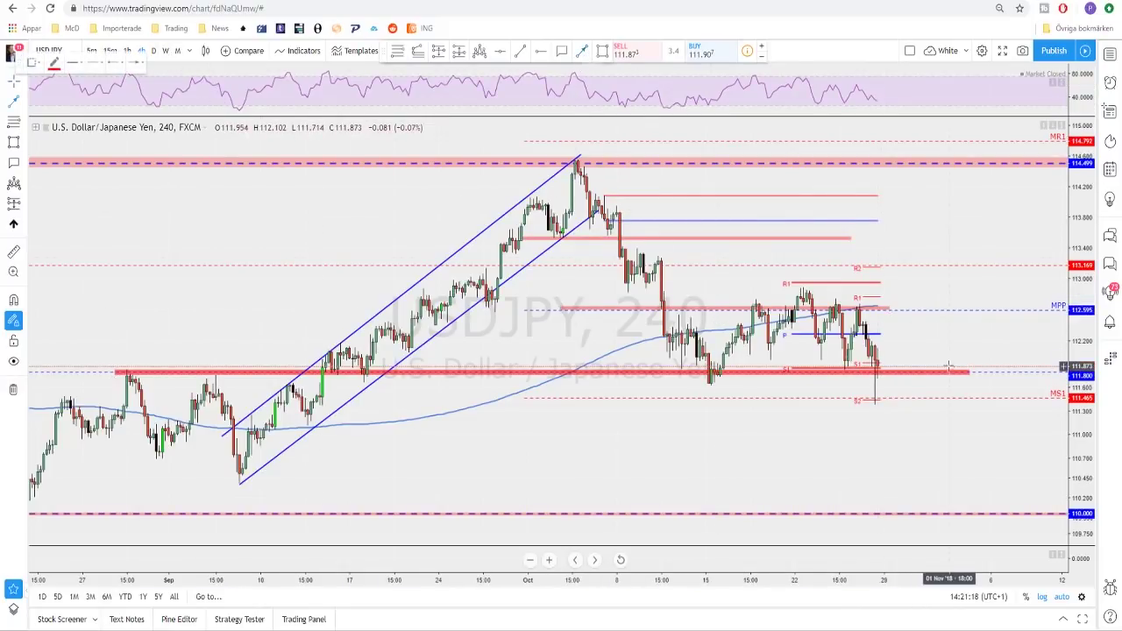
pyautogui.click(887, 382)
pyautogui.click(893, 370)
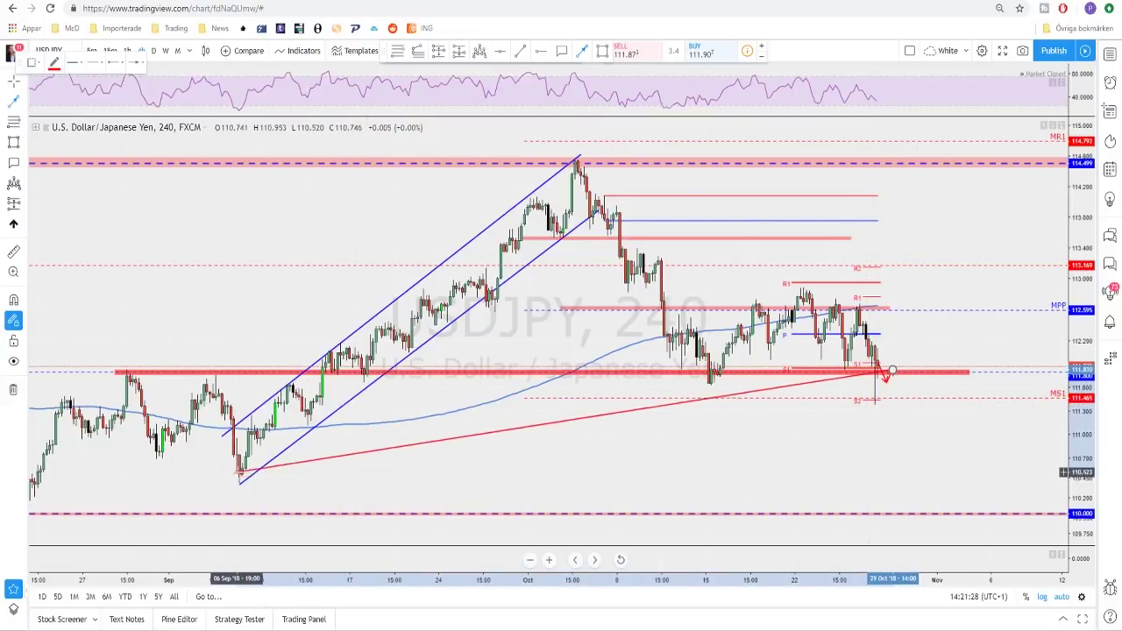
pyautogui.press('Escape')
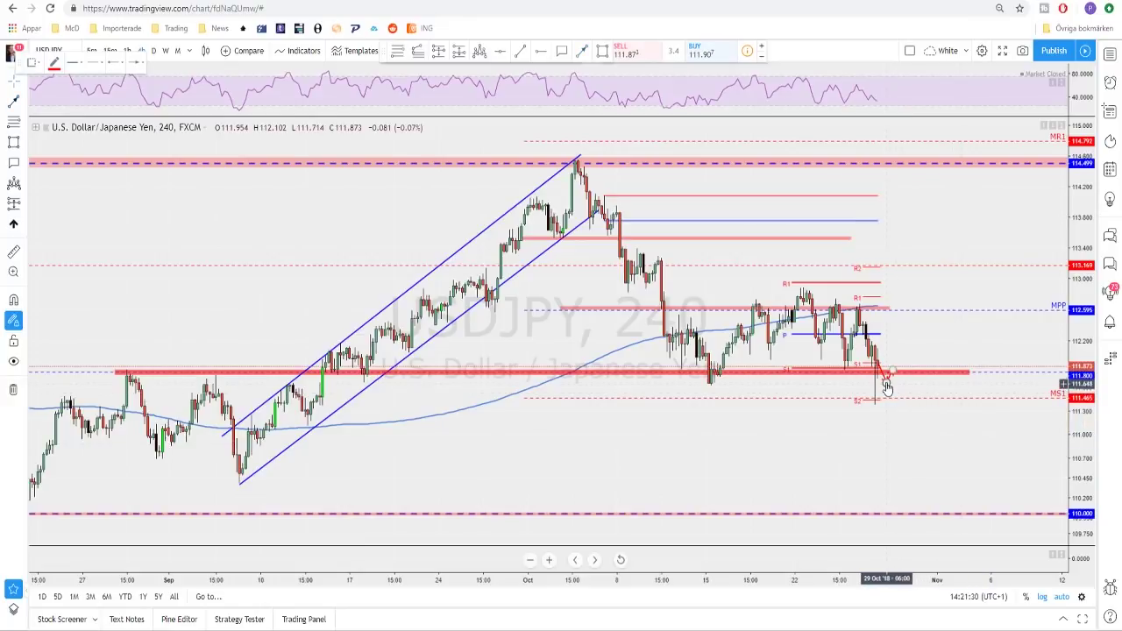
pyautogui.click(887, 389)
pyautogui.press('Delete')
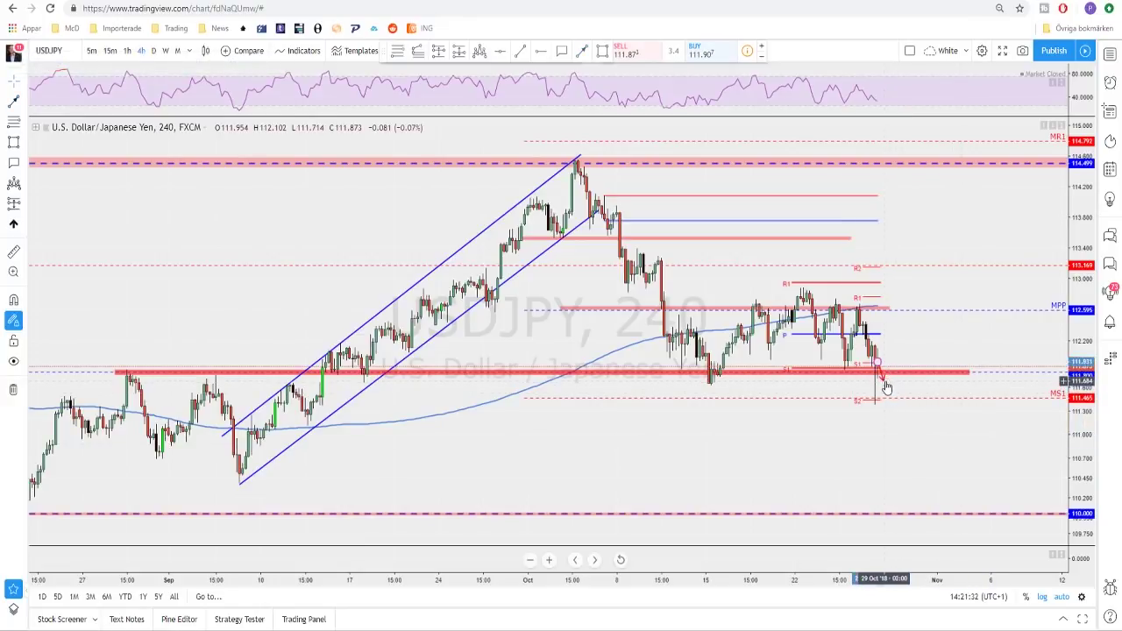
pyautogui.scroll(3, 885, 388)
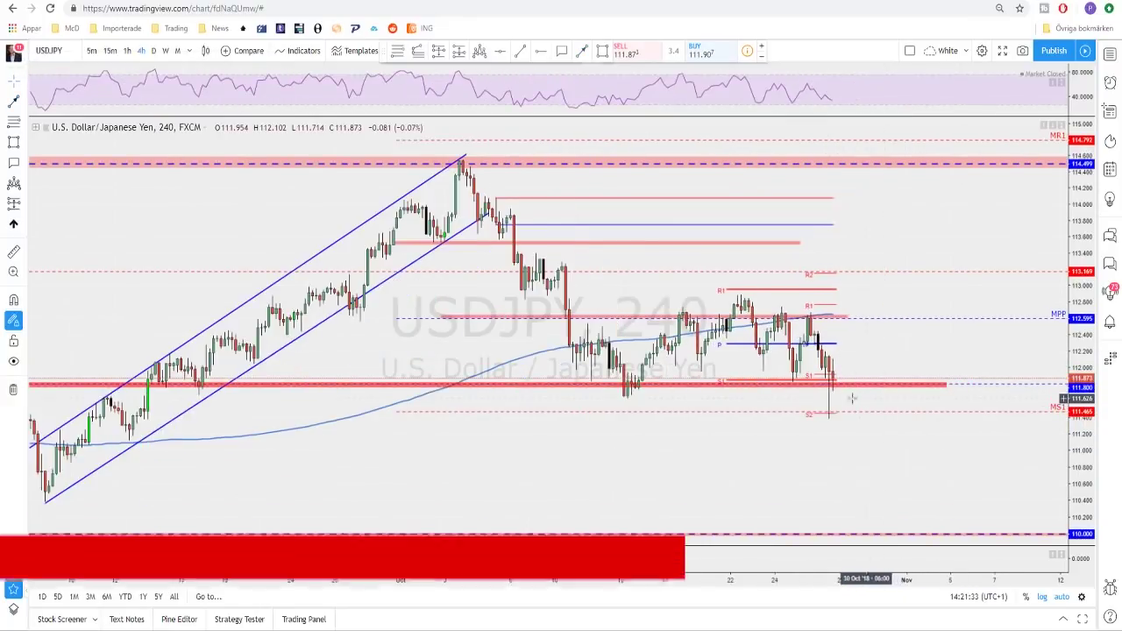
# Step: On the hourly interval, sketch trial arrows rising to about 112.15, dipping to about 112.04 and climbing to about 112.61, and delete them
pyautogui.click(127, 50)
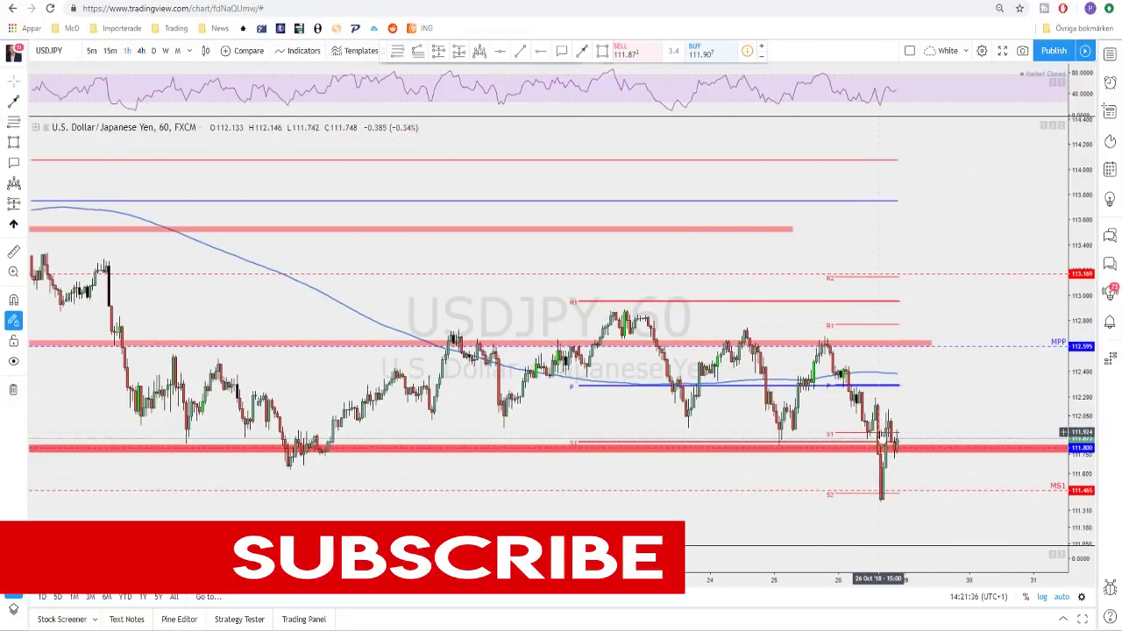
pyautogui.click(581, 50)
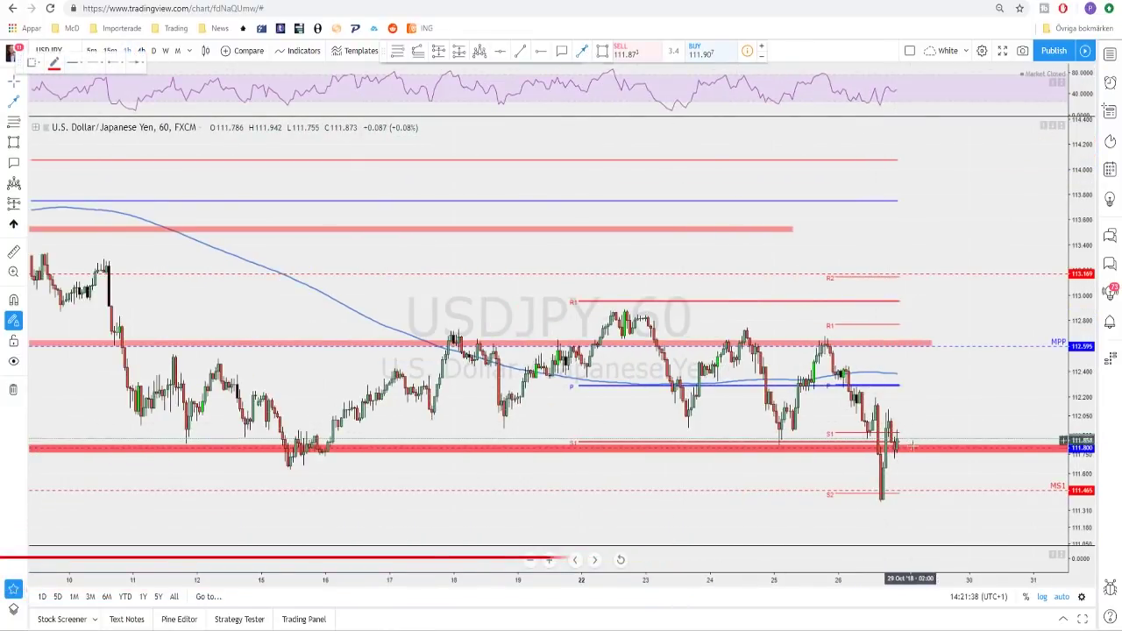
pyautogui.moveTo(905, 425); pyautogui.dragTo(902, 407)
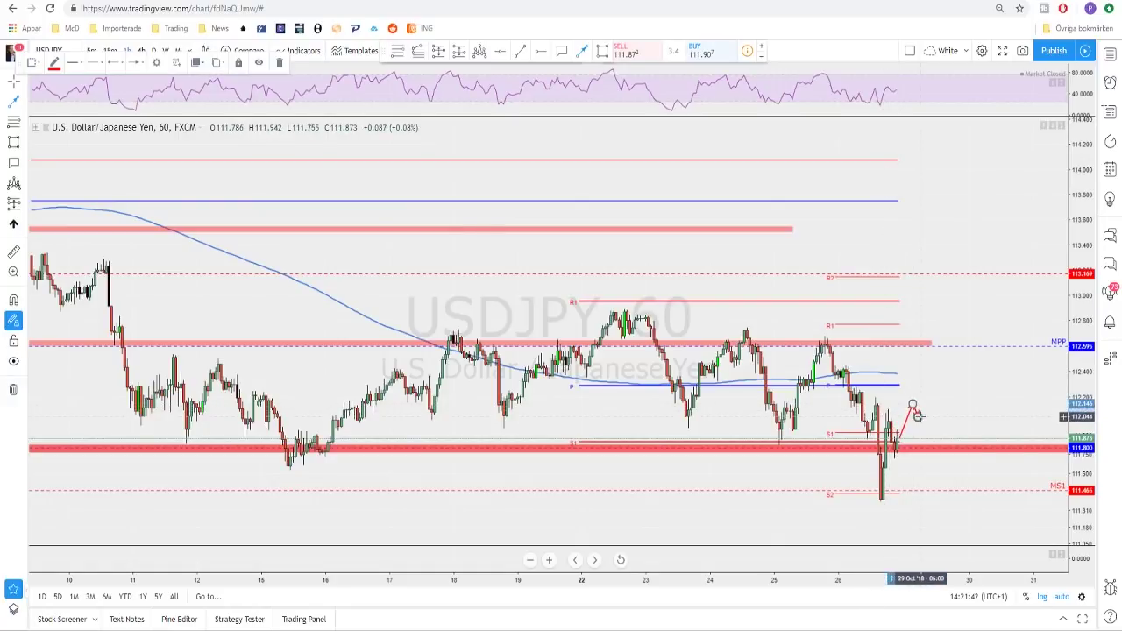
pyautogui.moveTo(920, 417); pyautogui.dragTo(950, 345)
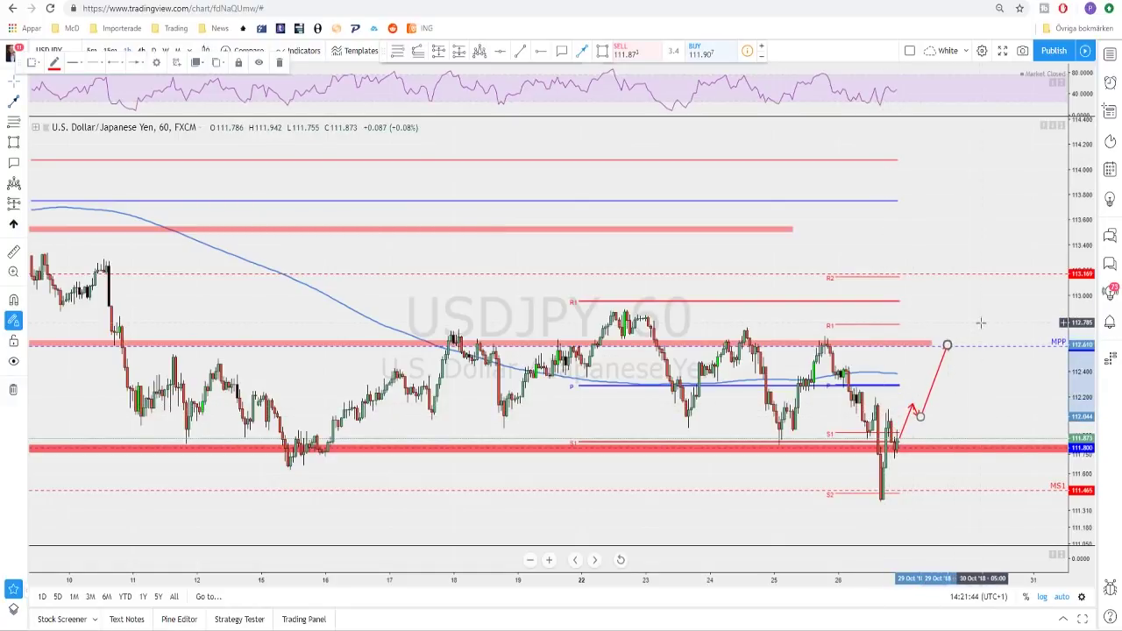
pyautogui.scroll(-2, 962, 367)
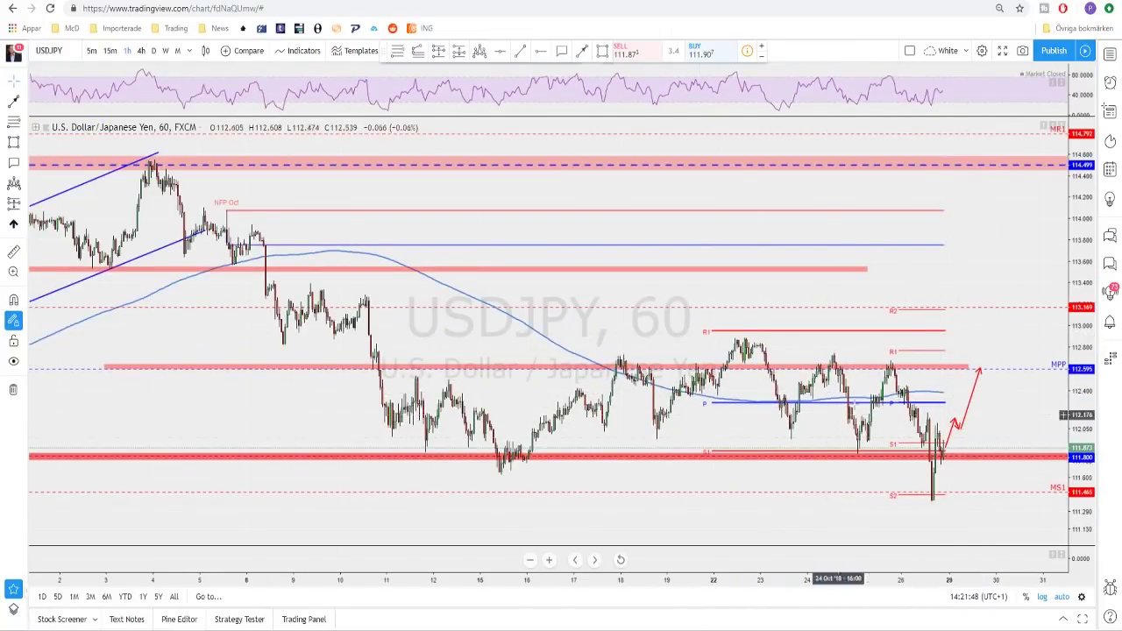
pyautogui.click(967, 410)
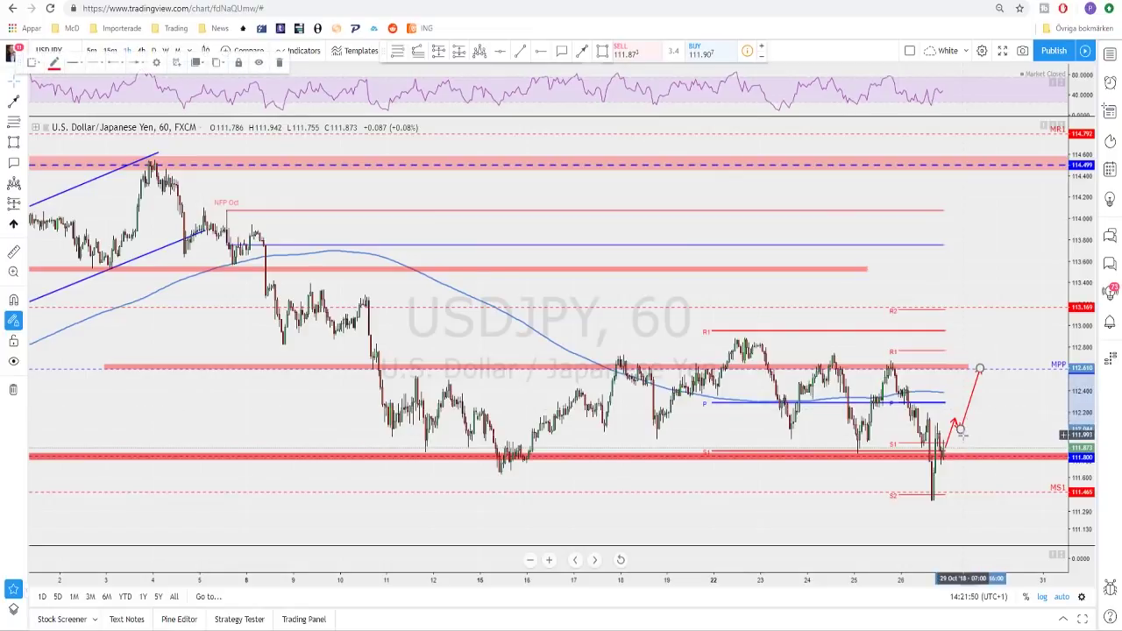
pyautogui.press('Delete')
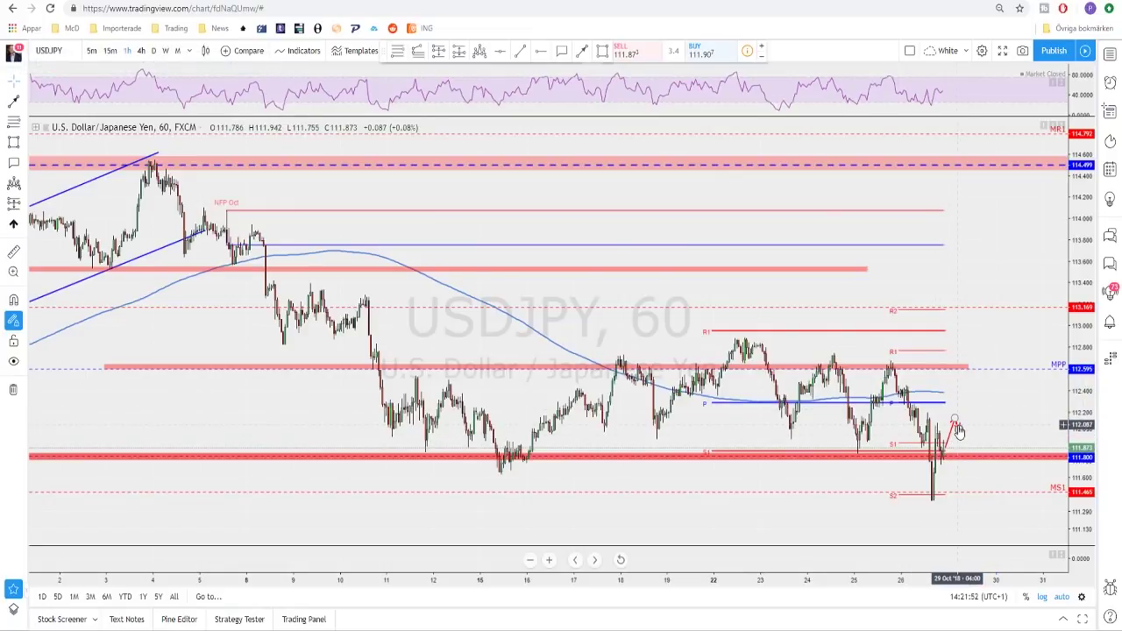
pyautogui.click(952, 438)
pyautogui.press('Delete')
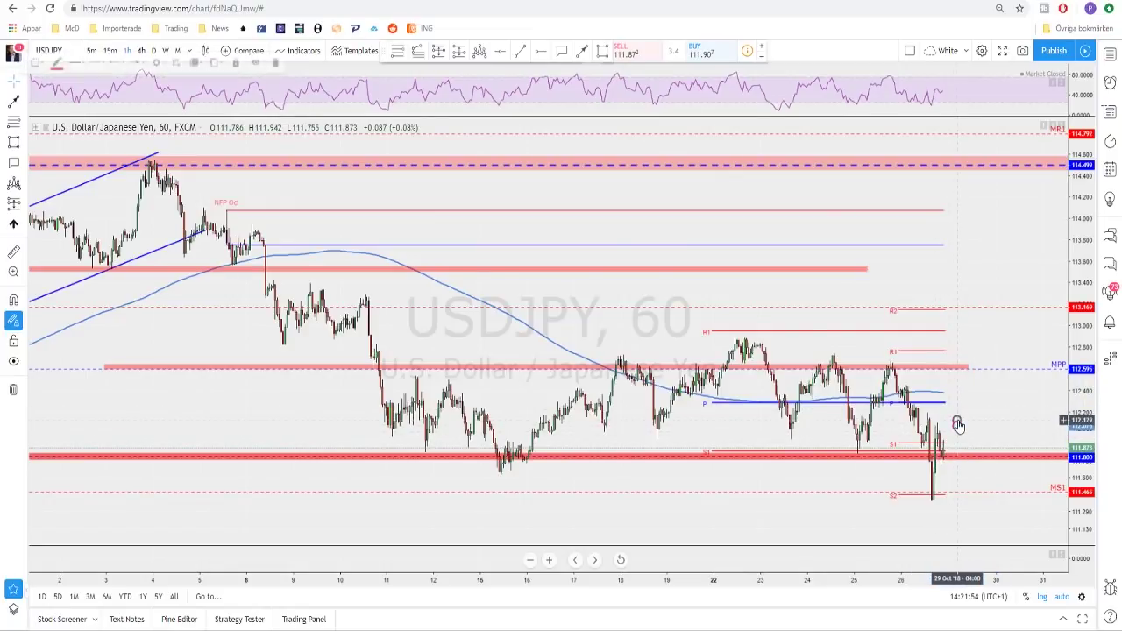
# Step: Open the AUDUSD chart and examine its falling channel and key levels on the daily, weekly and 4-hour intervals
pyautogui.press('space')
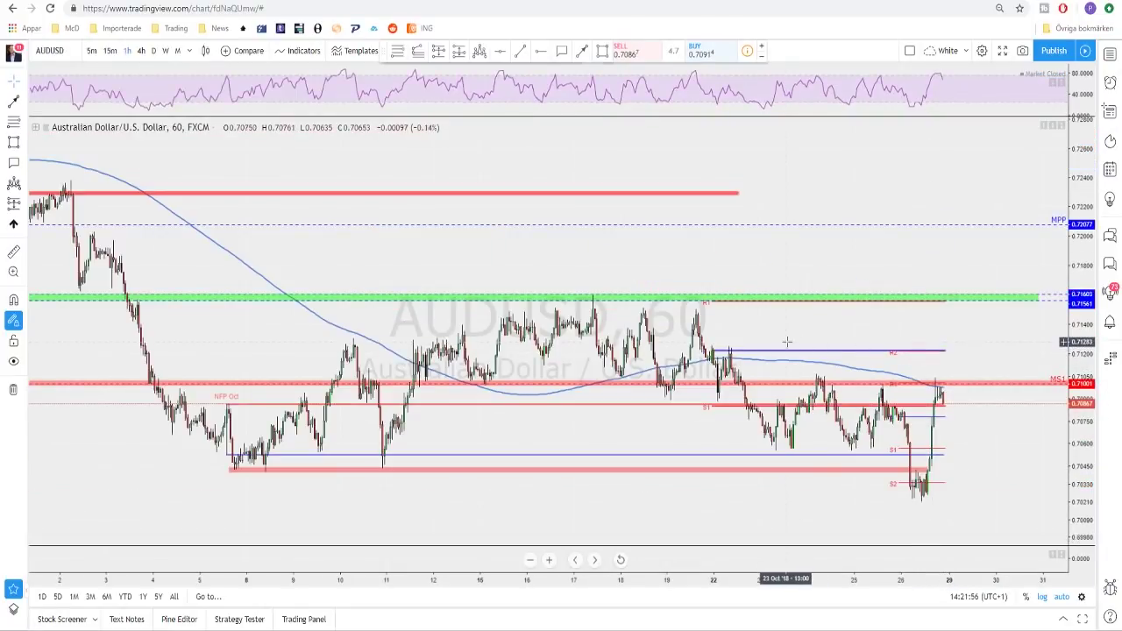
pyautogui.click(155, 51)
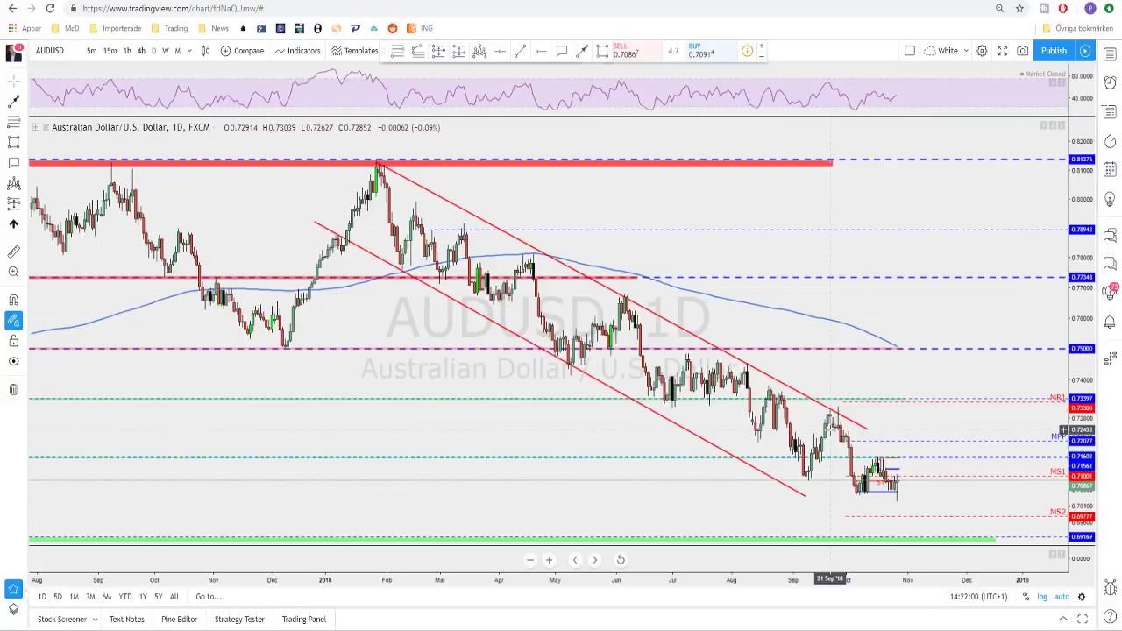
pyautogui.scroll(-3, 948, 497)
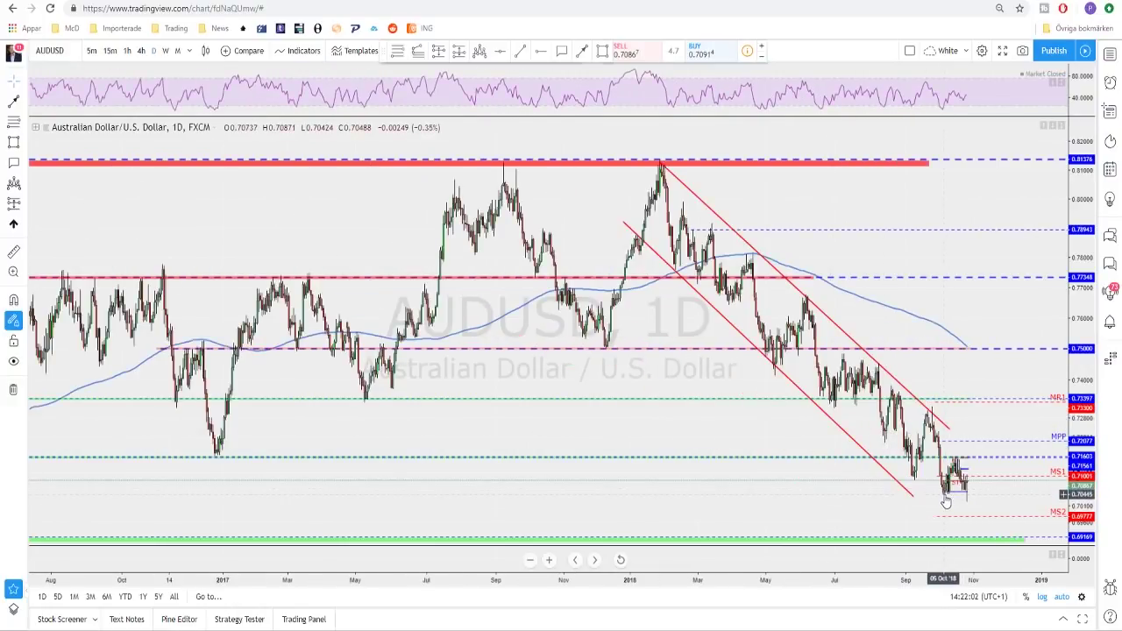
pyautogui.scroll(-4, 946, 501)
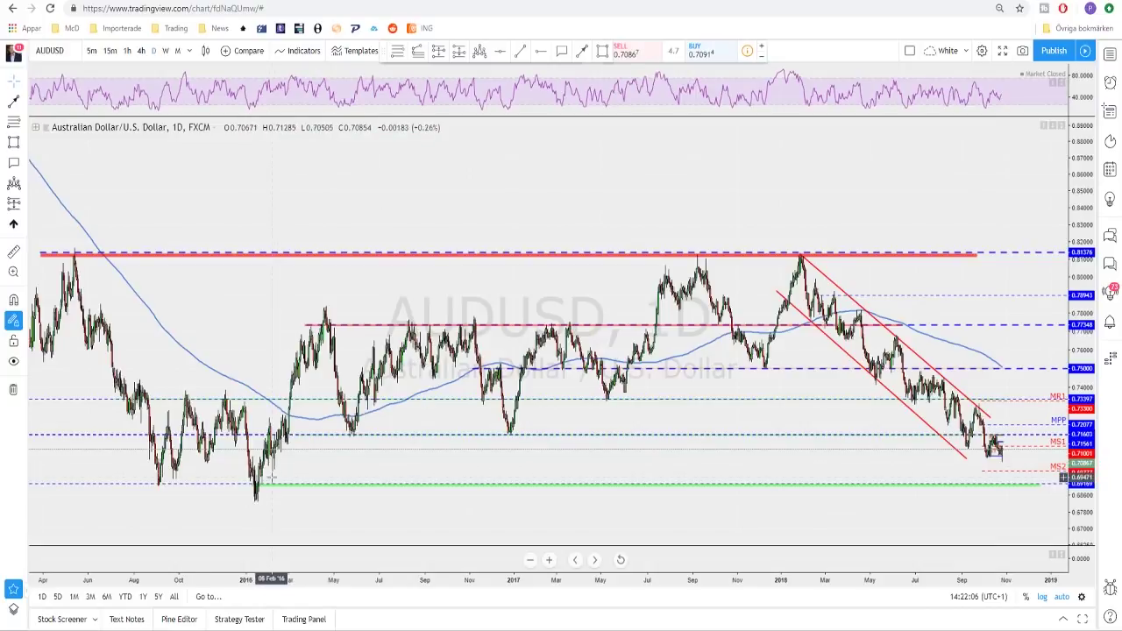
pyautogui.click(166, 50)
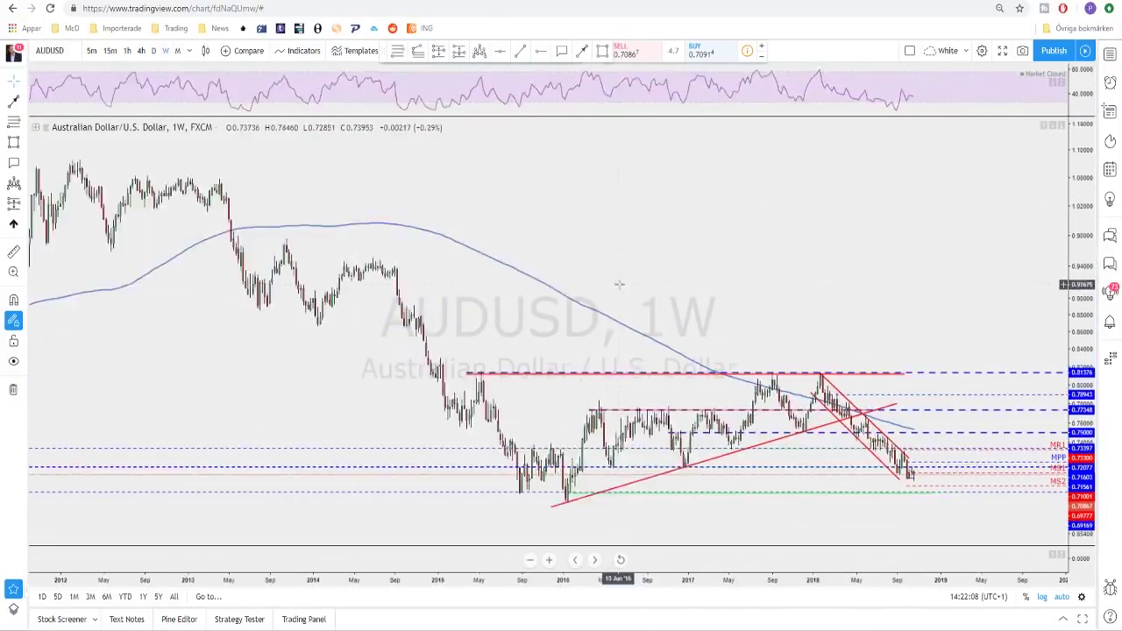
pyautogui.scroll(4, 619, 283)
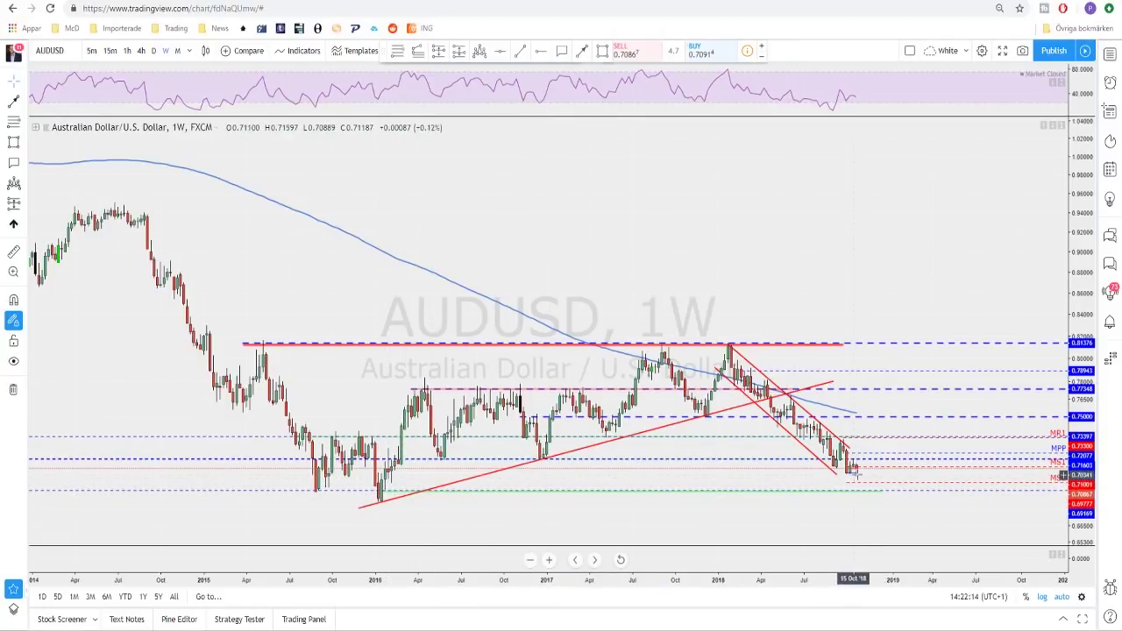
pyautogui.click(141, 51)
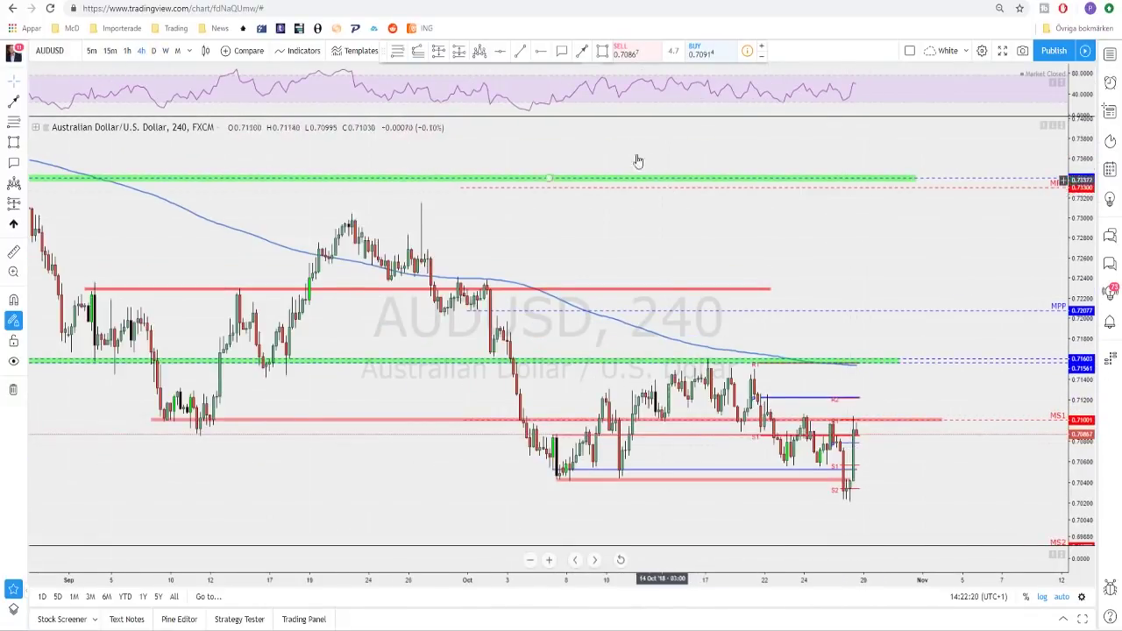
# Step: Draw a trial arrow from the last AUDUSD candle up past the 0.71001 level and remove it
pyautogui.click(582, 52)
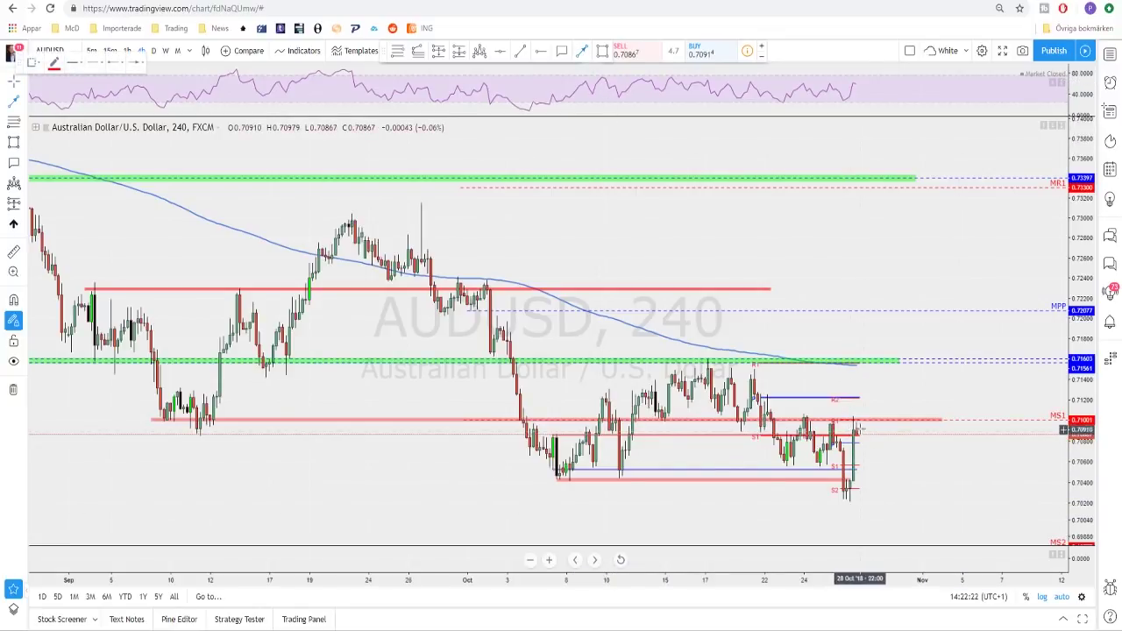
pyautogui.moveTo(862, 409)
pyautogui.mouseDown()
pyautogui.moveTo(871, 427)
pyautogui.moveTo(884, 360)
pyautogui.mouseUp()
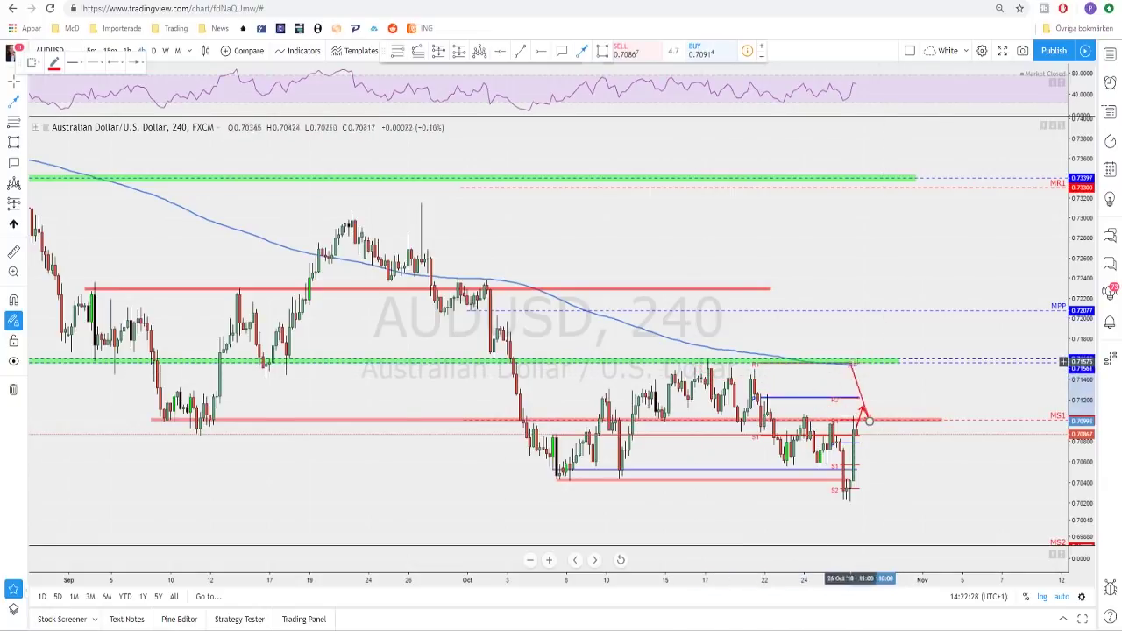
pyautogui.hotkey('ctrl', 'z')
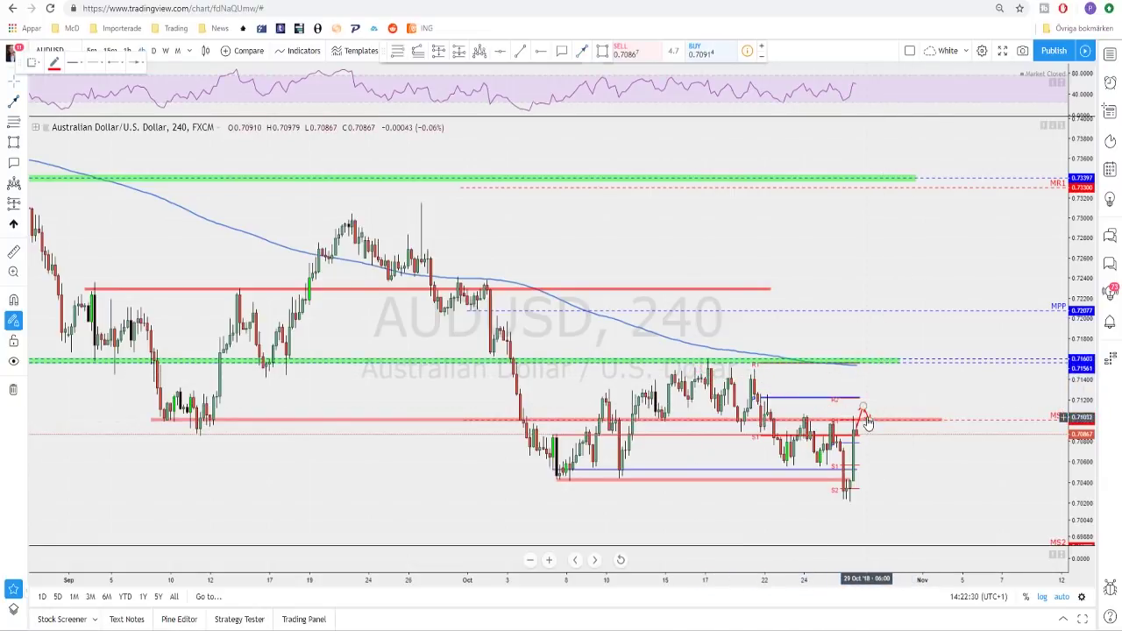
pyautogui.click(867, 423)
pyautogui.click(868, 415)
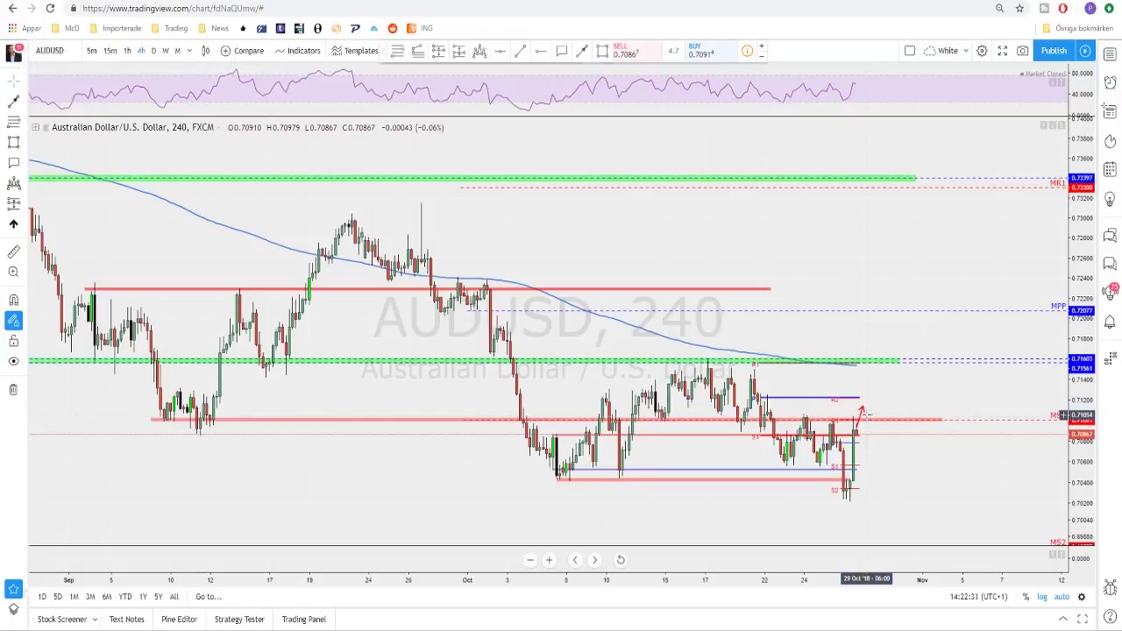
# Step: Draw projection arrows from the last candle up to the 0.71001 level and down to about 0.7040
pyautogui.click(875, 424)
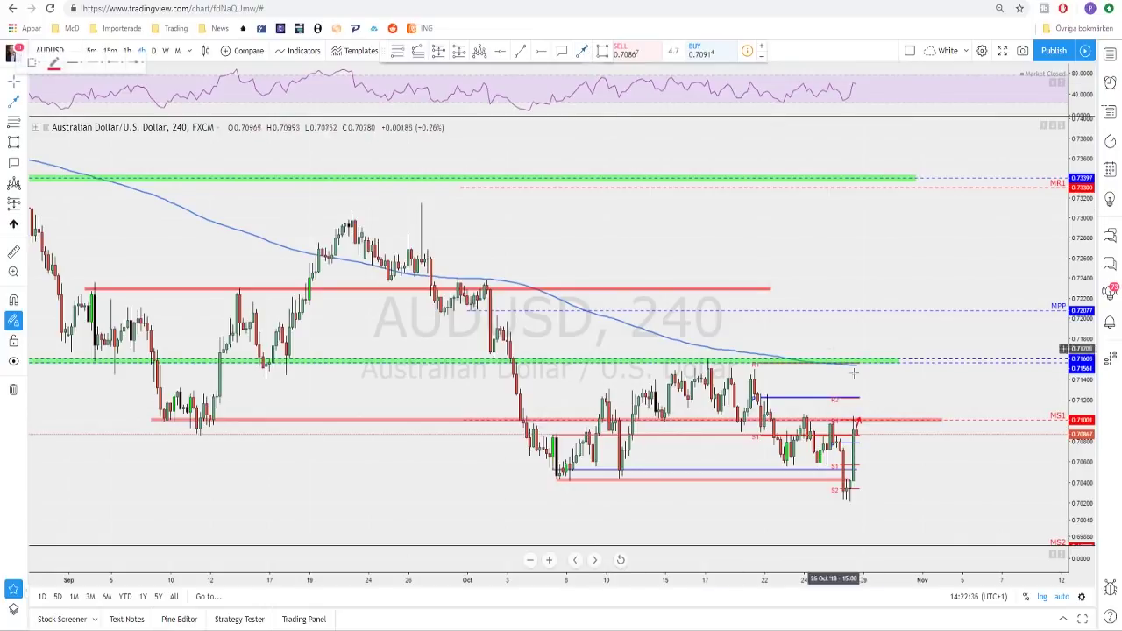
pyautogui.click(859, 418)
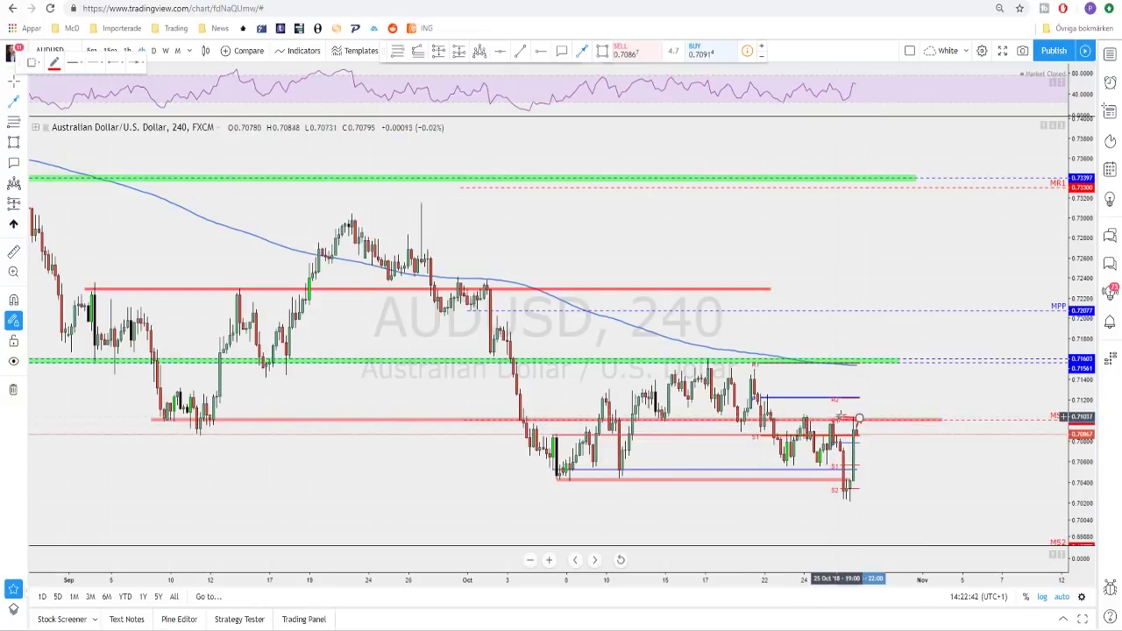
pyautogui.moveTo(840, 416); pyautogui.dragTo(969, 464)
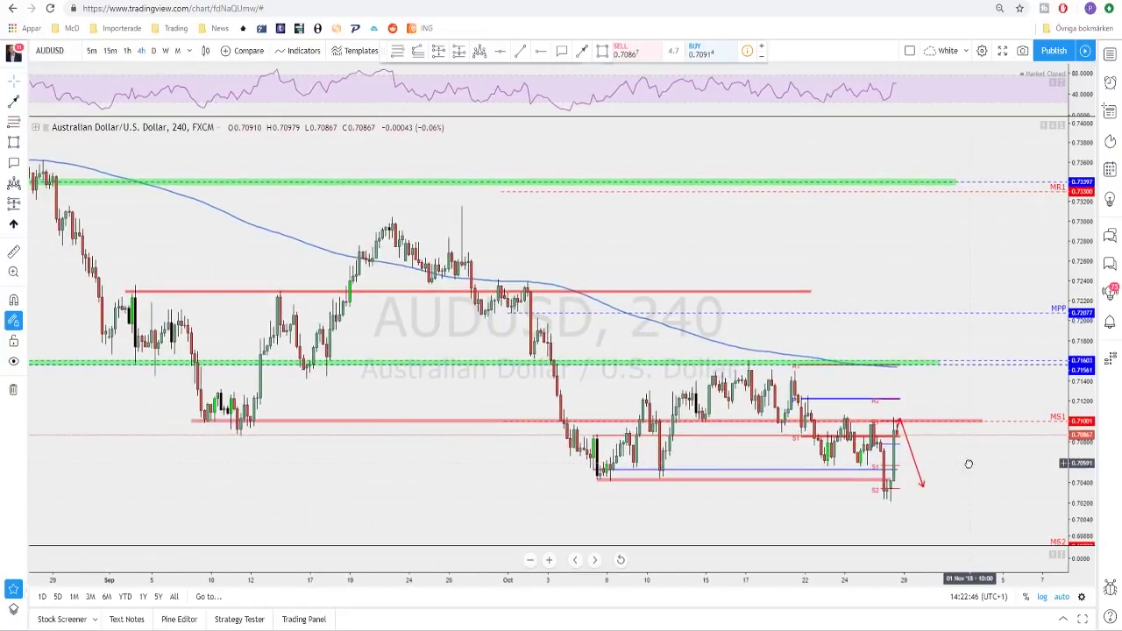
# Step: Delete the projection arrows drawn from the last AUDUSD candle
pyautogui.click(897, 424)
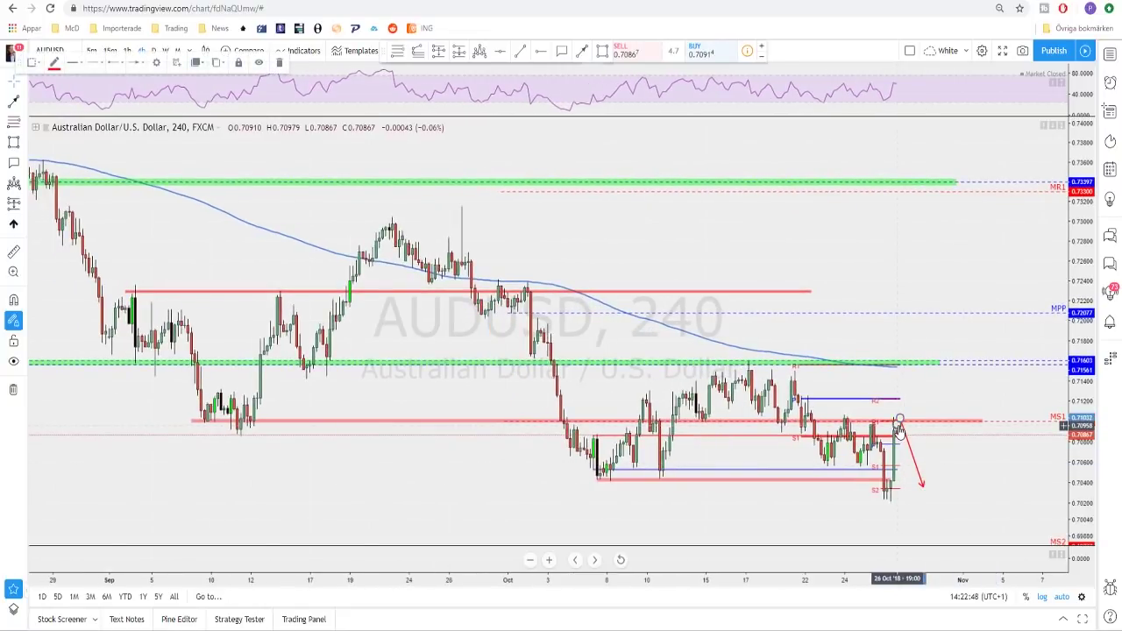
pyautogui.press('Delete')
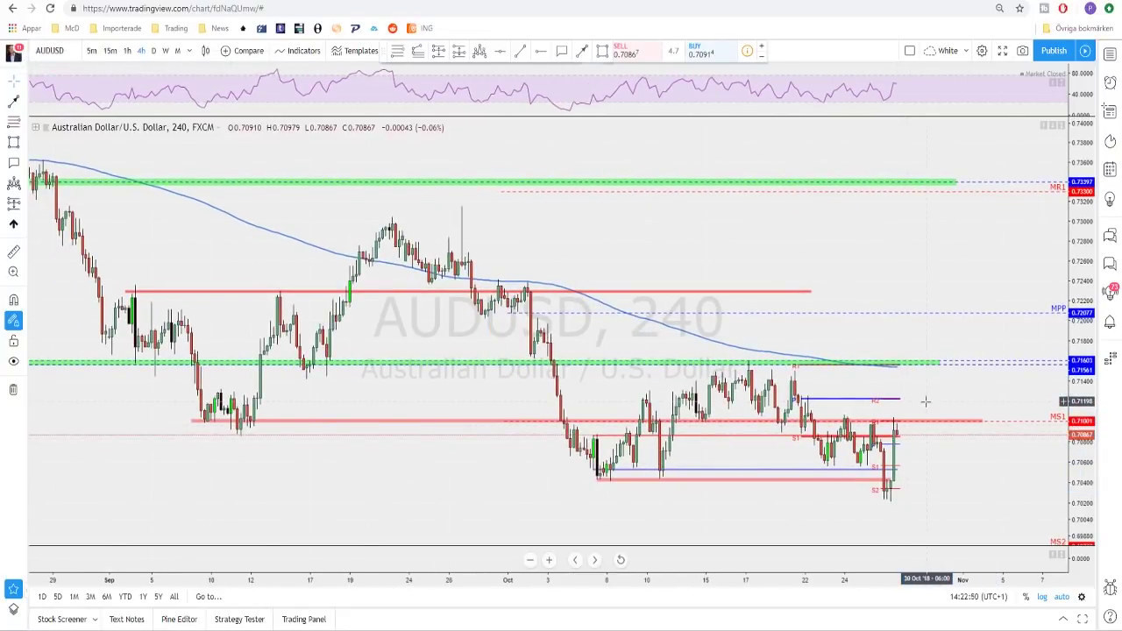
# Step: Open the USDCAD chart and examine its key levels and trend on the daily and 4-hour intervals
pyautogui.press('Down')
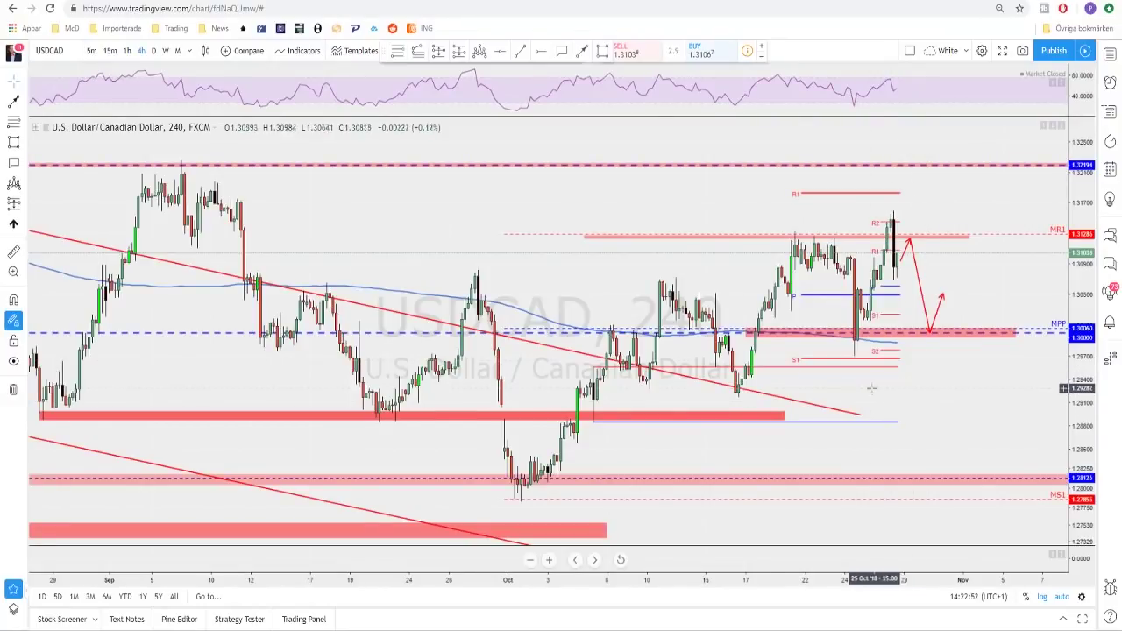
pyautogui.click(154, 51)
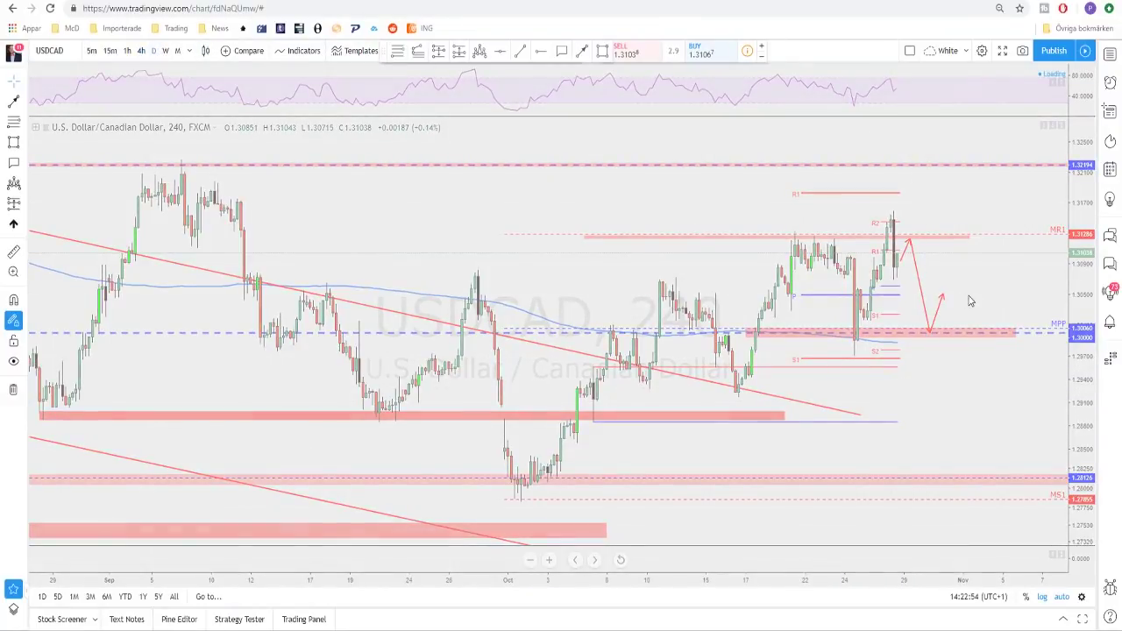
pyautogui.scroll(2, 847, 371)
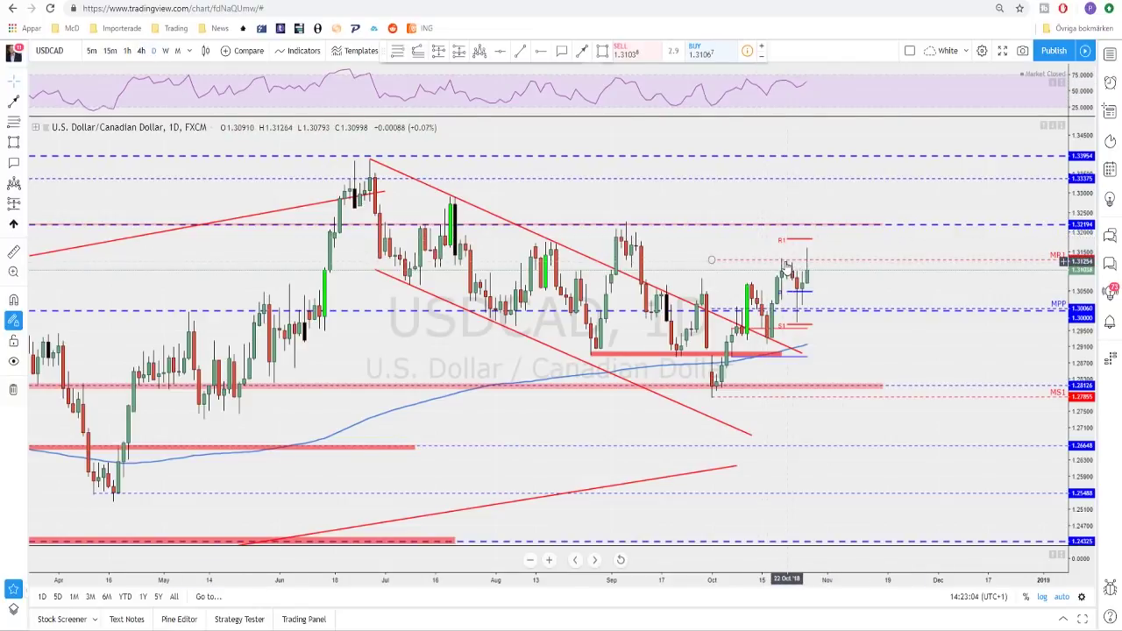
pyautogui.click(140, 51)
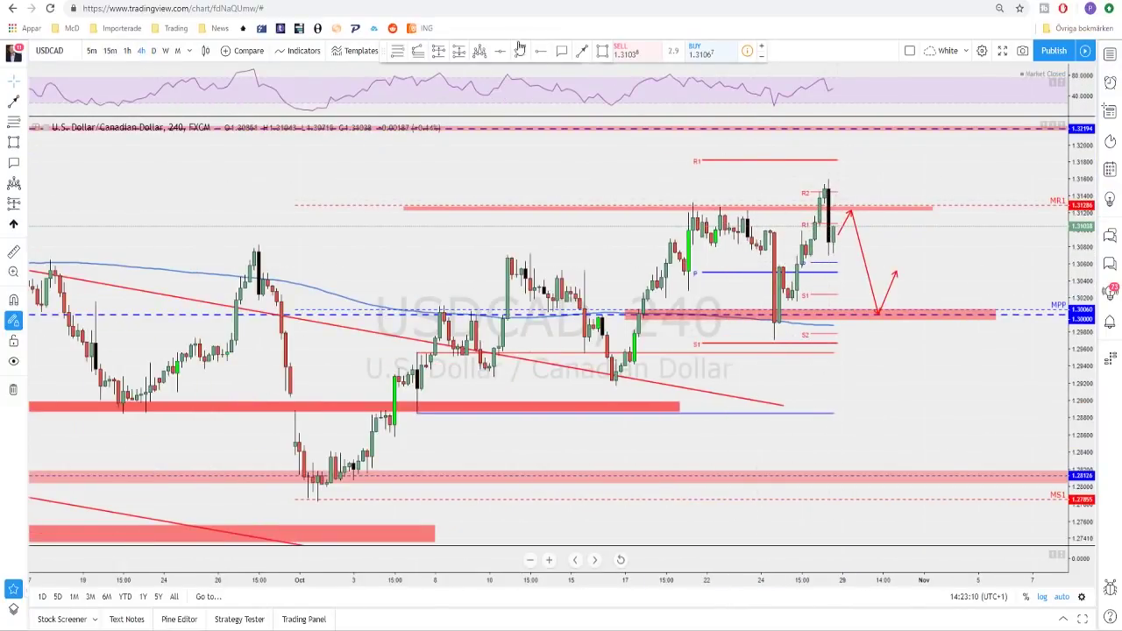
# Step: Sketch trial USDCAD arrows rising to about 1.3139, dipping to about 1.3127 and climbing to about 1.3200, and delete them
pyautogui.click(582, 53)
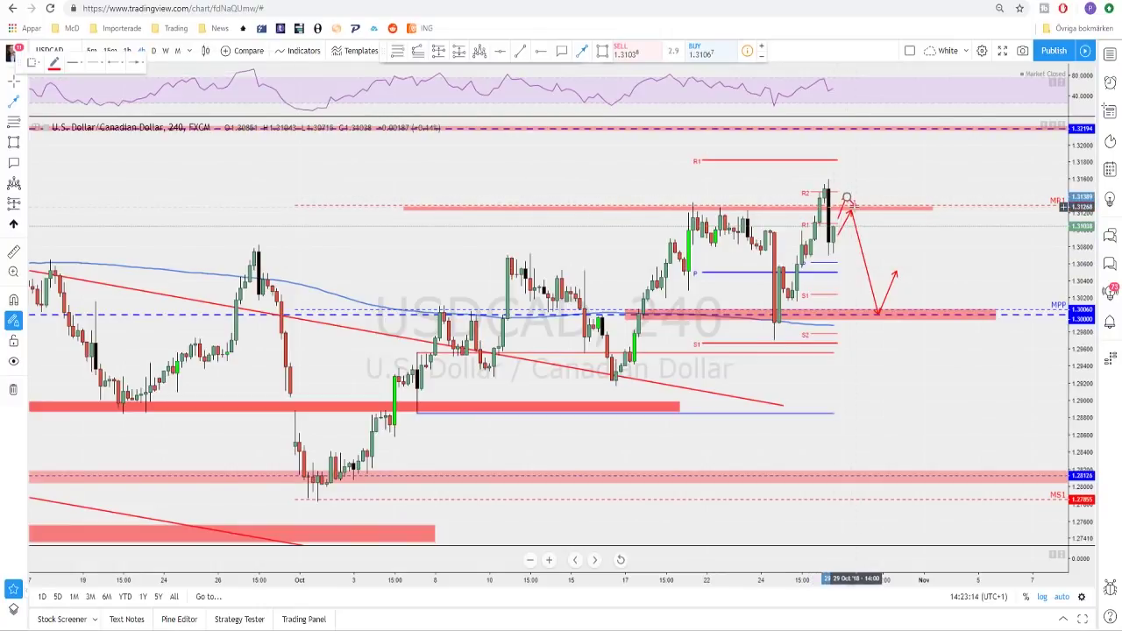
pyautogui.moveTo(855, 208); pyautogui.dragTo(882, 142)
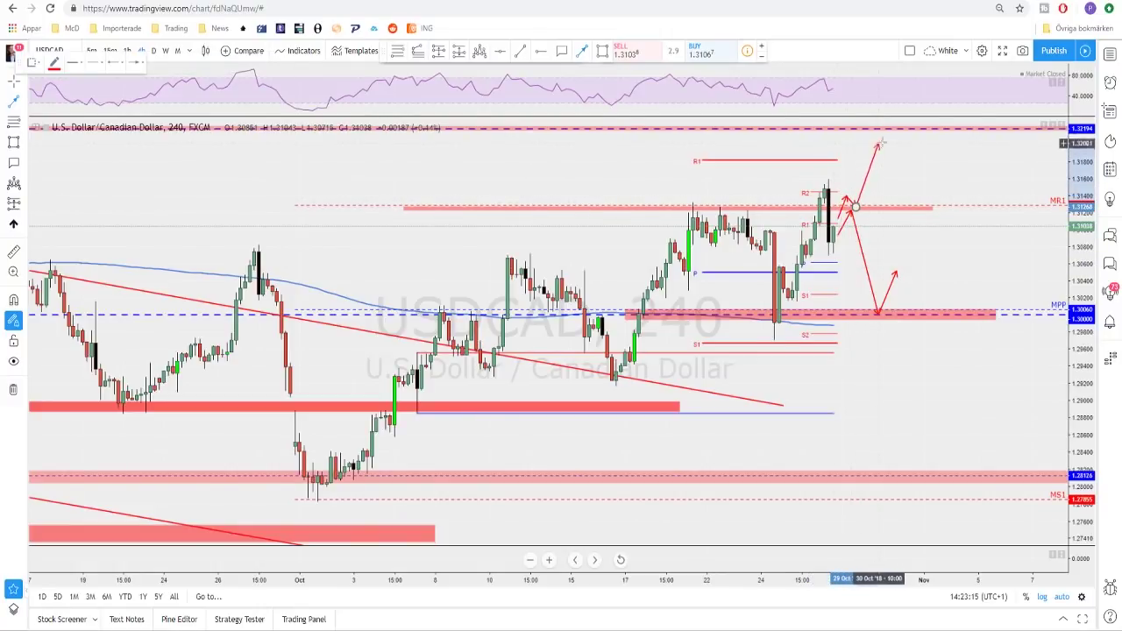
pyautogui.click(851, 203)
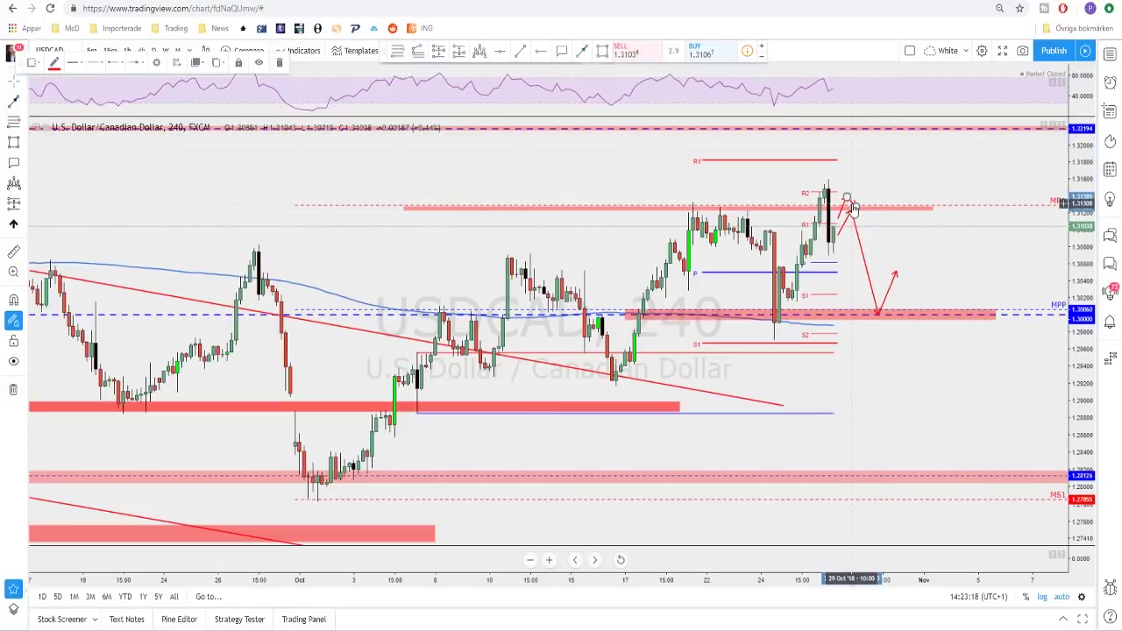
pyautogui.press('Delete')
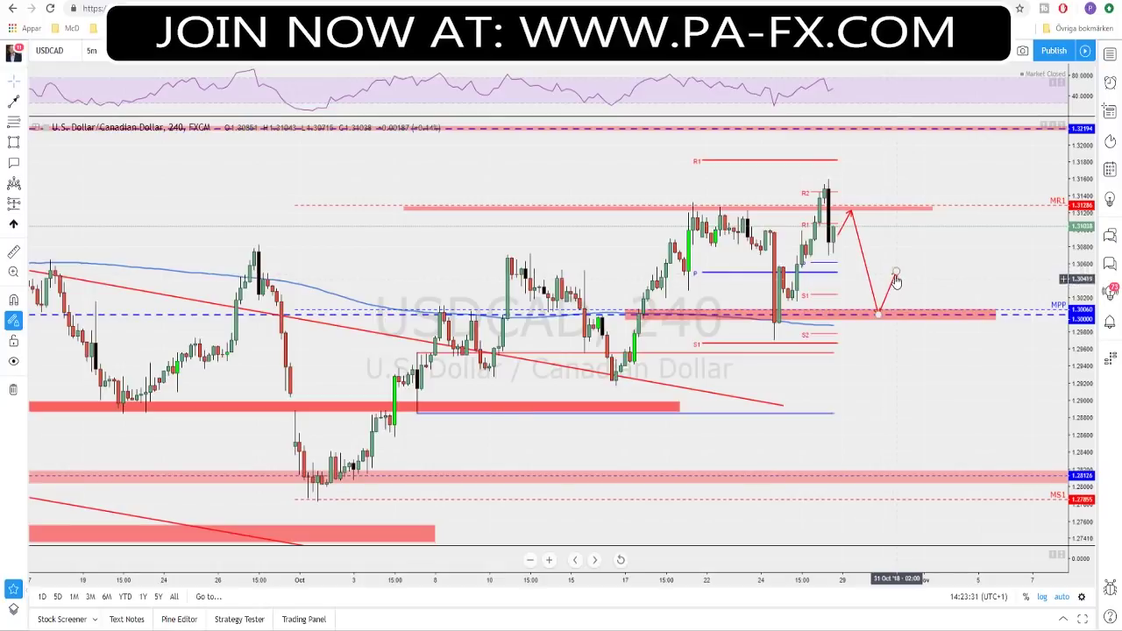
# Step: Redirect the last projection arrow down to about 1.2962, remove it, and align the upper red zone with the 1.31286 level
pyautogui.moveTo(896, 279)
pyautogui.mouseDown()
pyautogui.moveTo(904, 207)
pyautogui.moveTo(874, 329)
pyautogui.moveTo(829, 363)
pyautogui.moveTo(889, 350)
pyautogui.mouseUp()
pyautogui.click(908, 206)
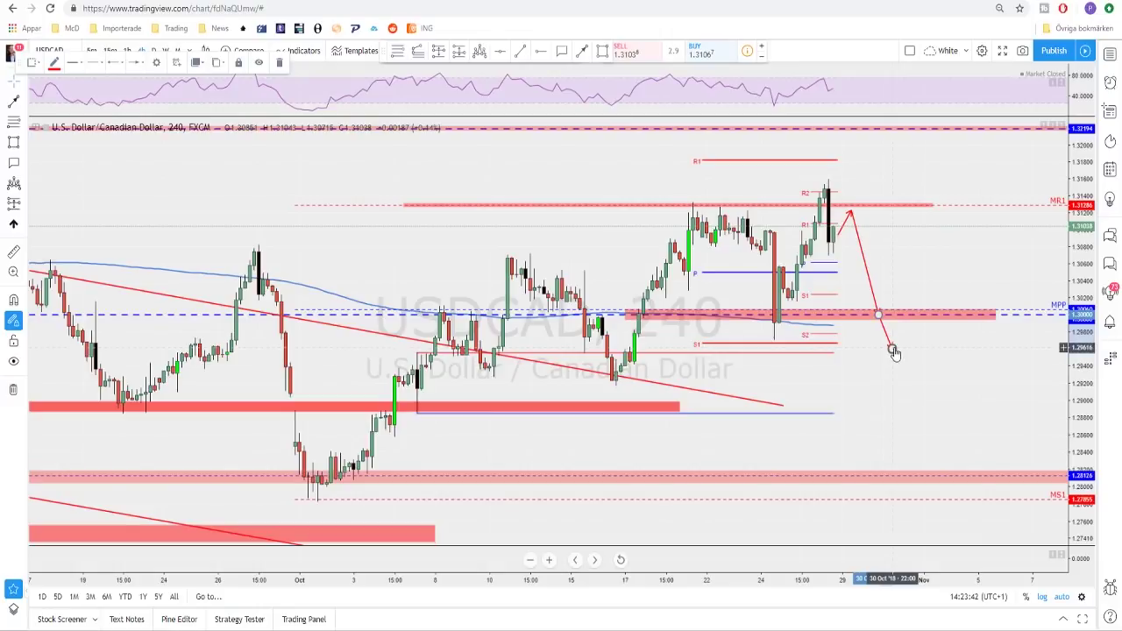
pyautogui.press('Escape')
pyautogui.scroll(-1, 880, 318)
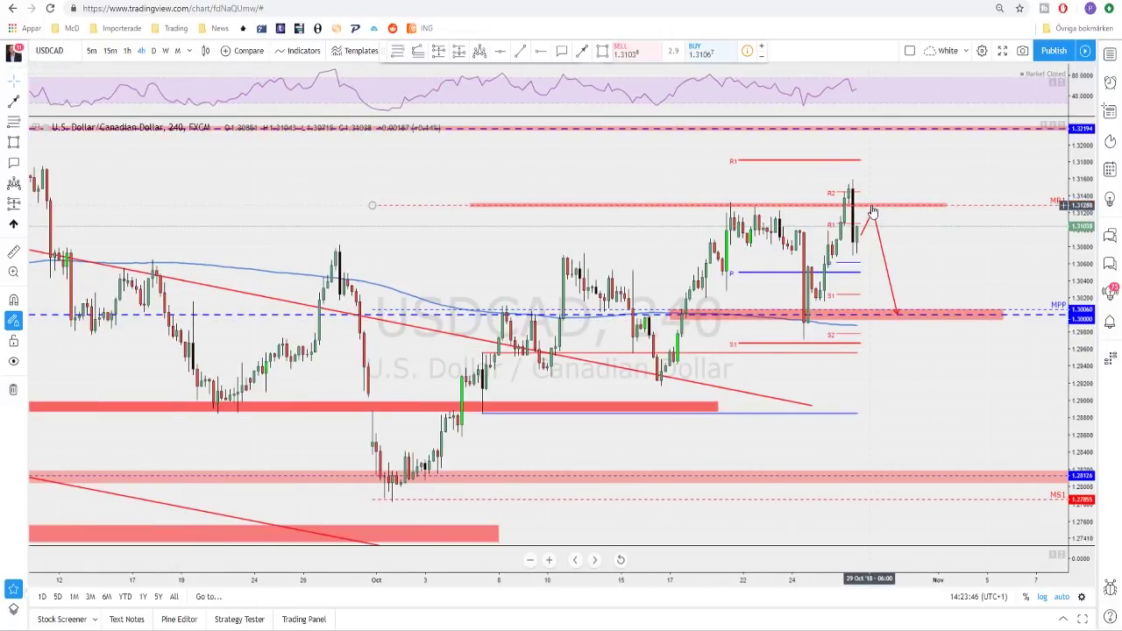
# Step: Open the USDCHF chart and examine its support and resistance zones on the daily and 4-hour intervals
pyautogui.press('Down')
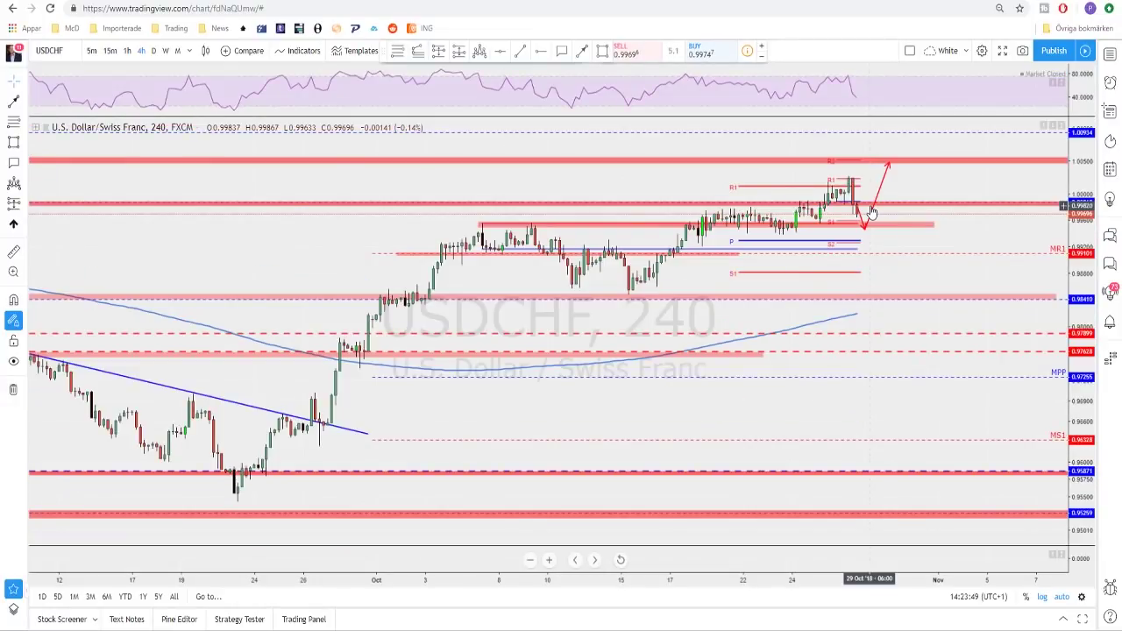
pyautogui.scroll(1, 856, 261)
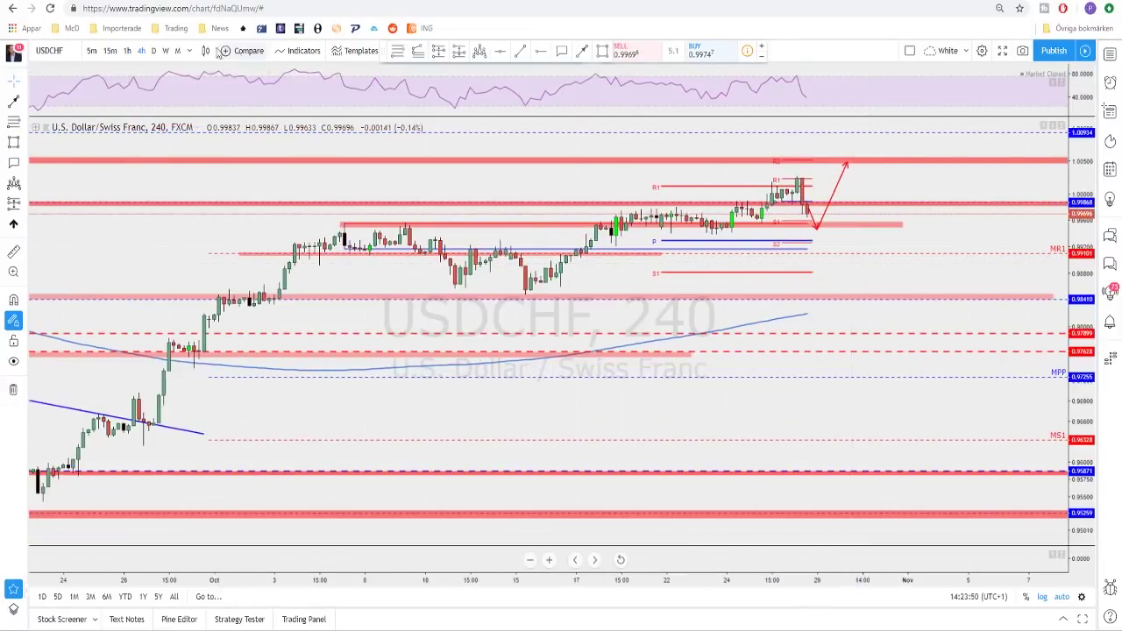
pyautogui.click(157, 53)
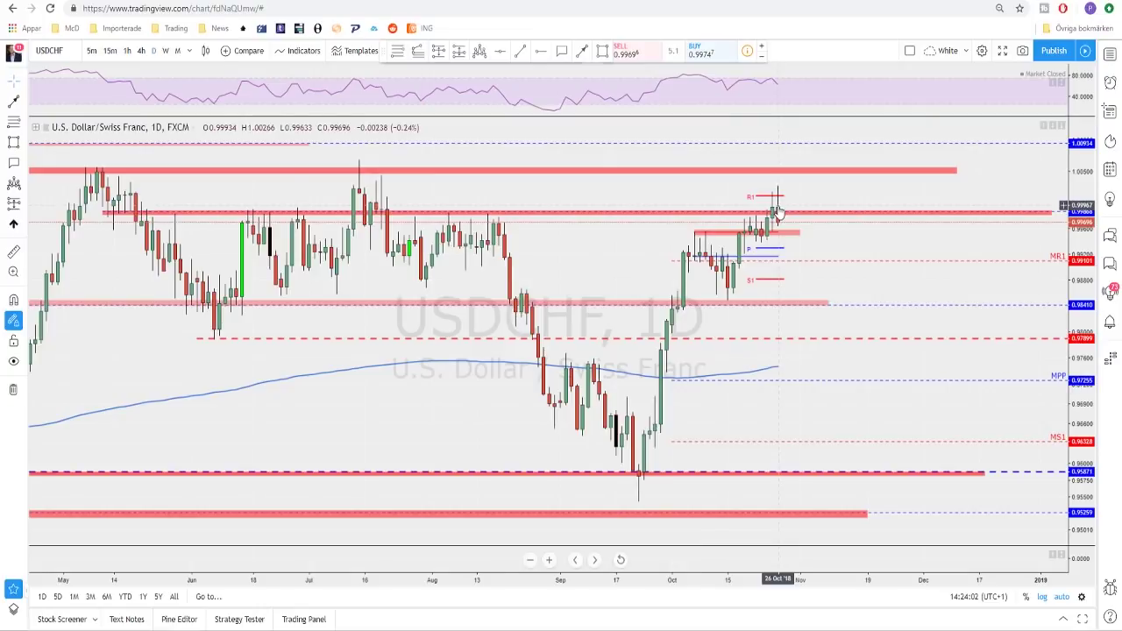
pyautogui.click(141, 51)
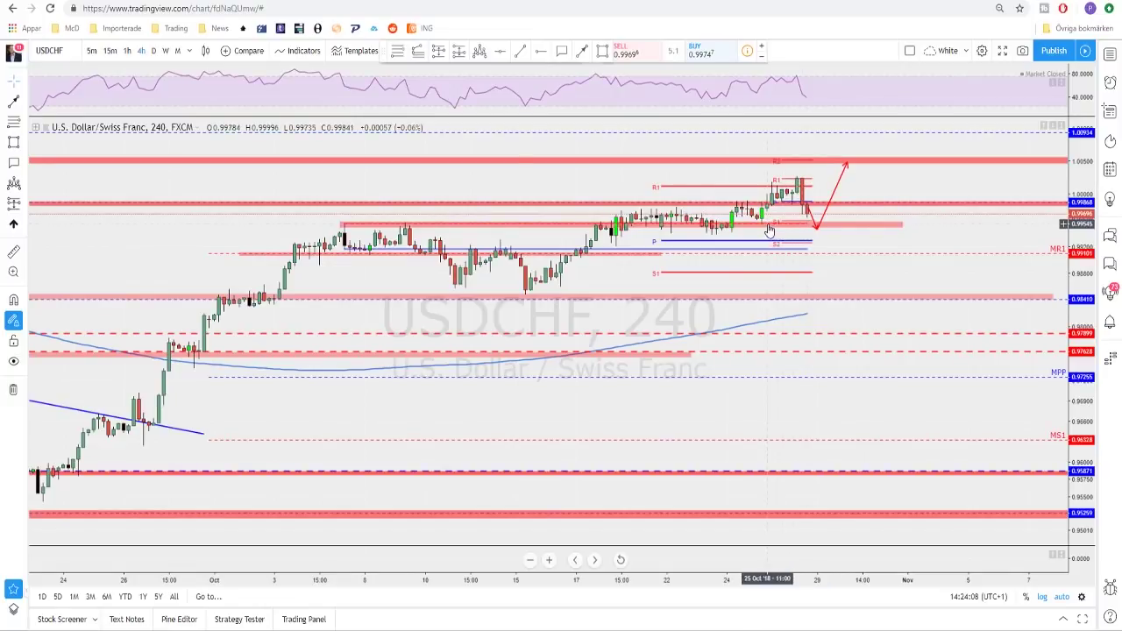
pyautogui.click(800, 230)
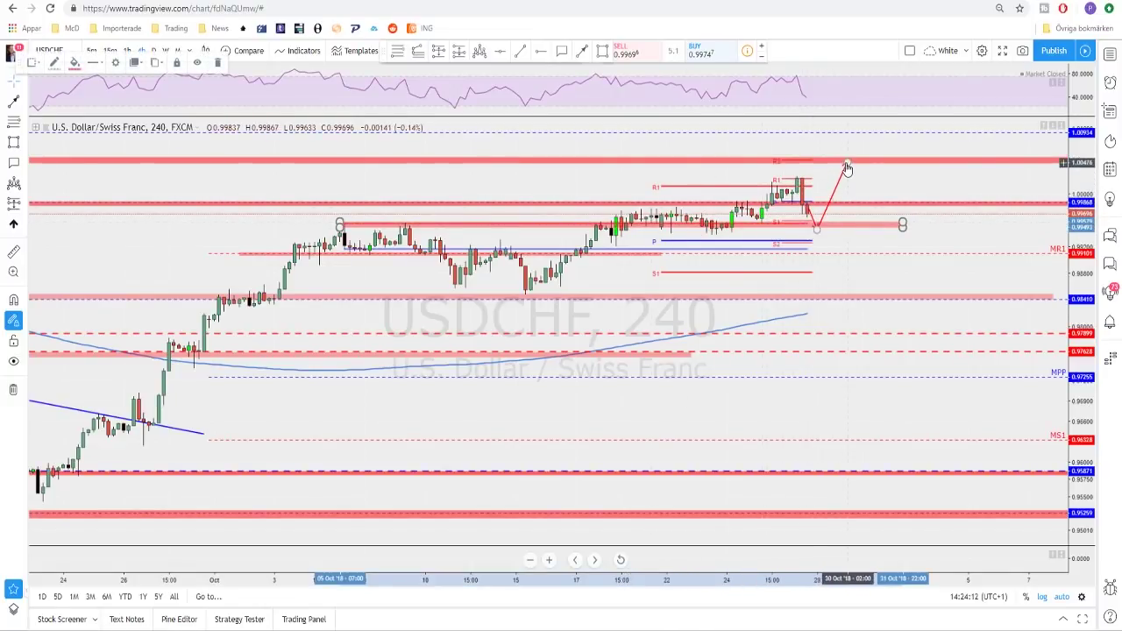
# Step: Sketch trial USDCHF arrows dipping to about 0.9924, retesting about 0.9955 and falling to about 0.9845, and delete them
pyautogui.click(583, 52)
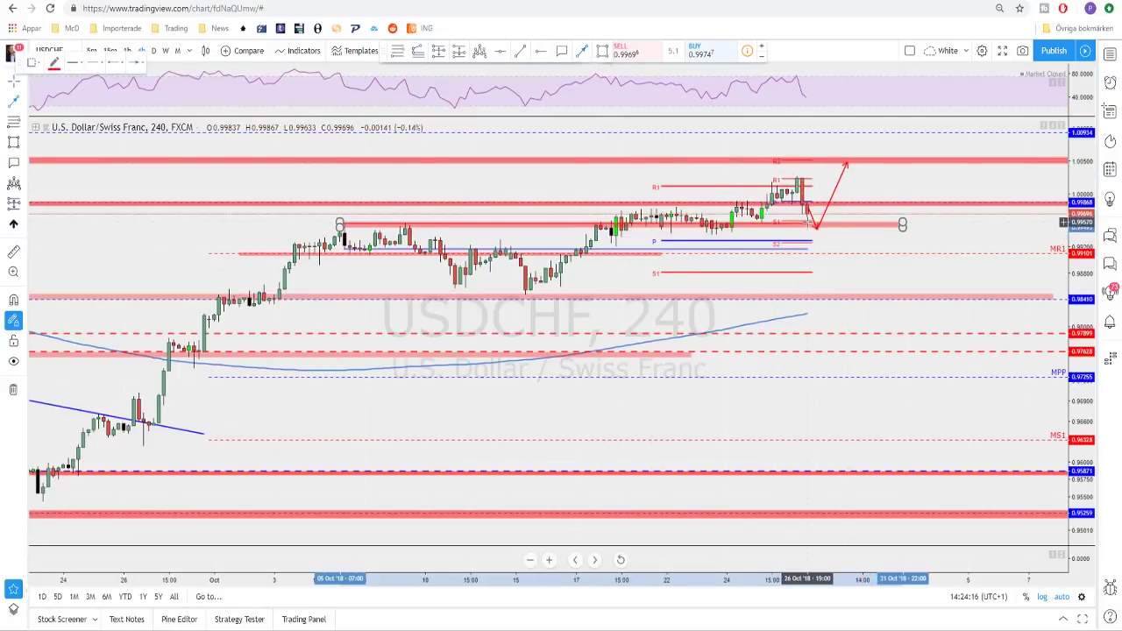
pyautogui.moveTo(807, 223); pyautogui.dragTo(812, 244)
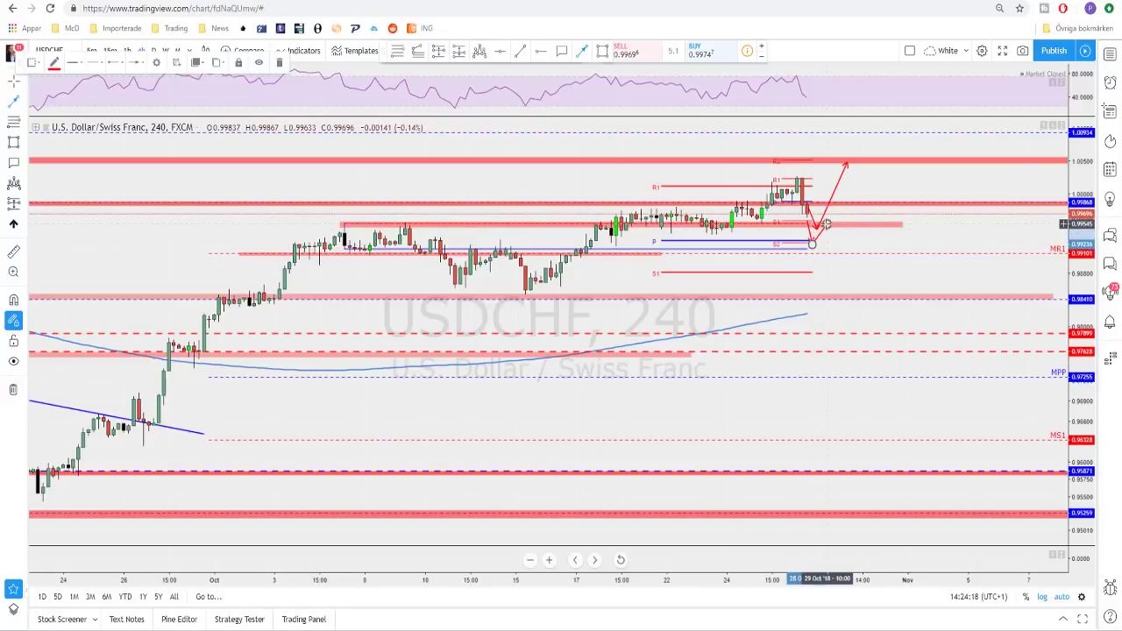
pyautogui.click(827, 224)
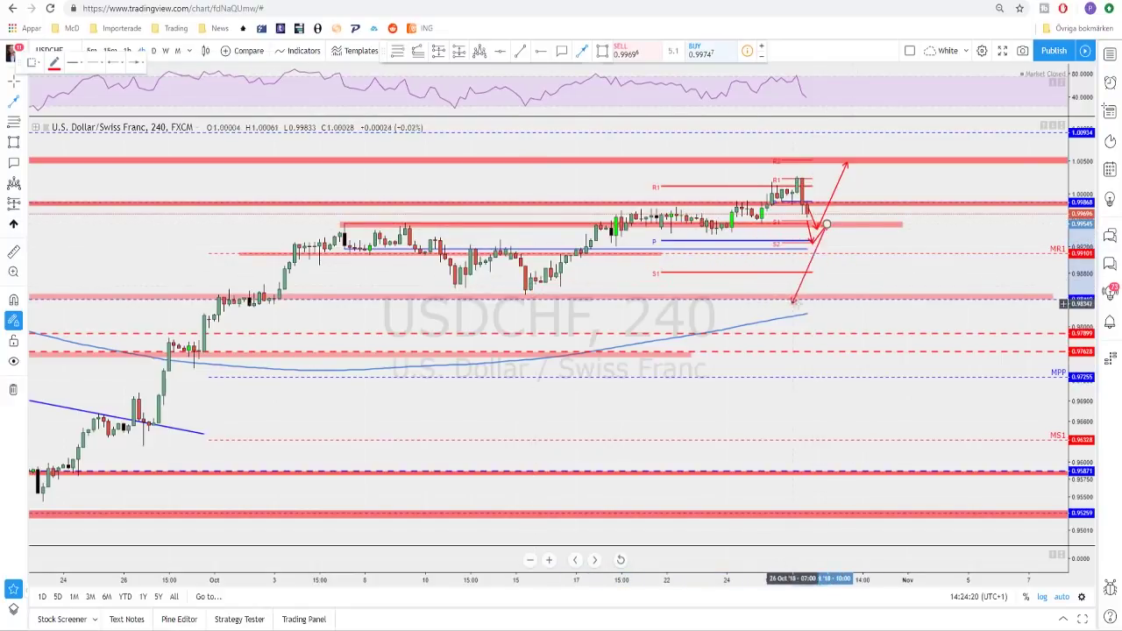
pyautogui.click(847, 297)
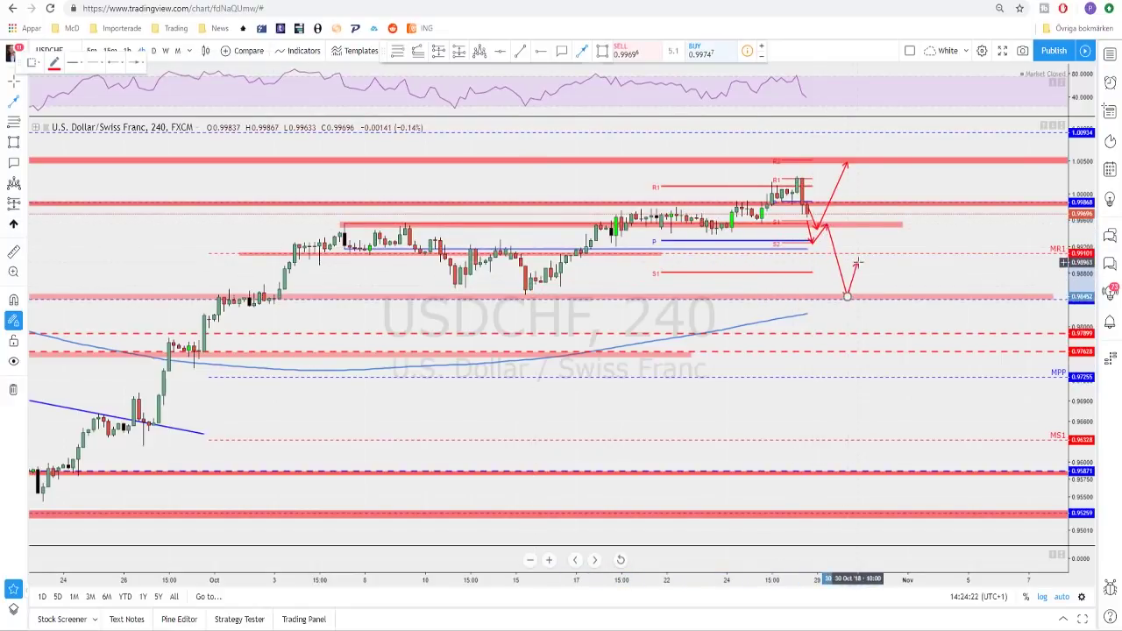
pyautogui.press('Escape')
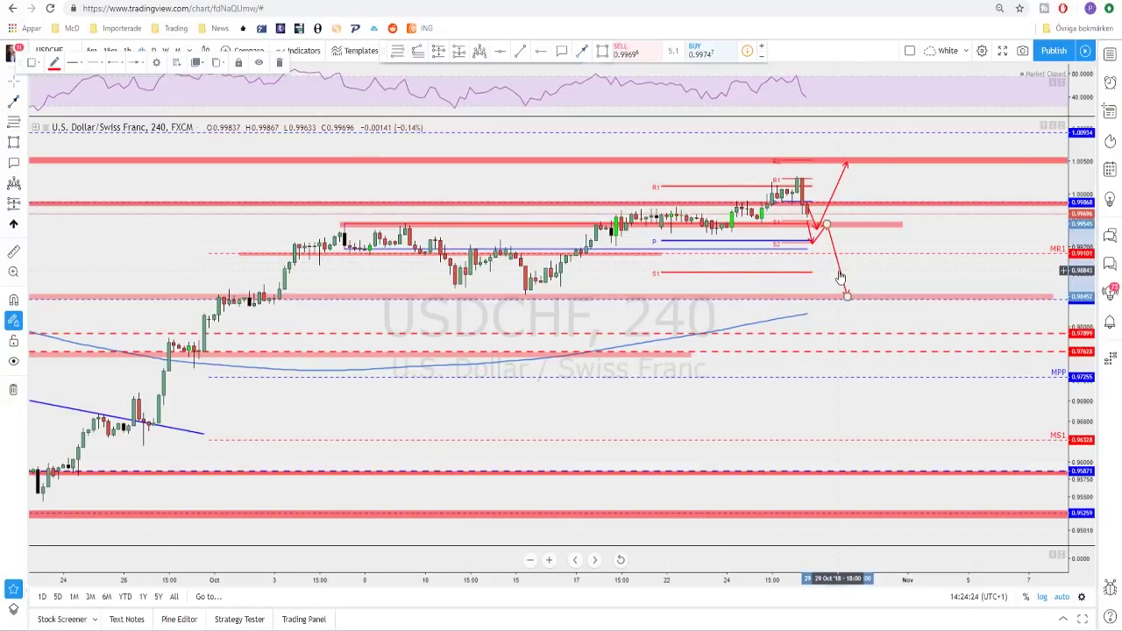
pyautogui.press('Delete')
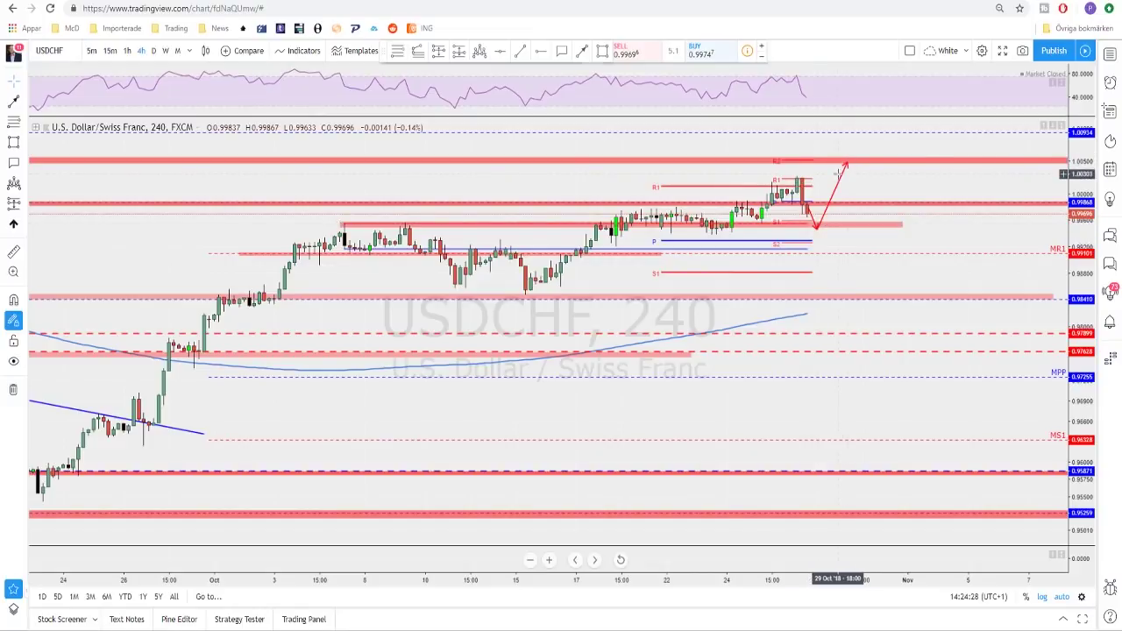
# Step: Open the NZDUSD chart and examine its key levels and downtrend on the daily and 4-hour intervals
pyautogui.scroll(-1, 839, 210)
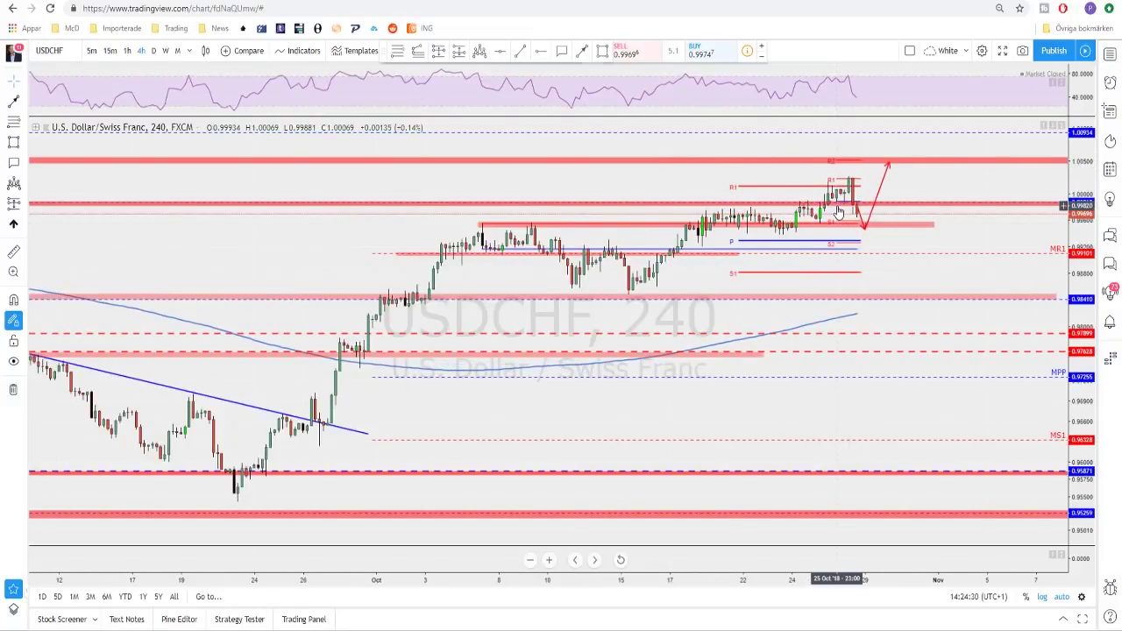
pyautogui.press('Down')
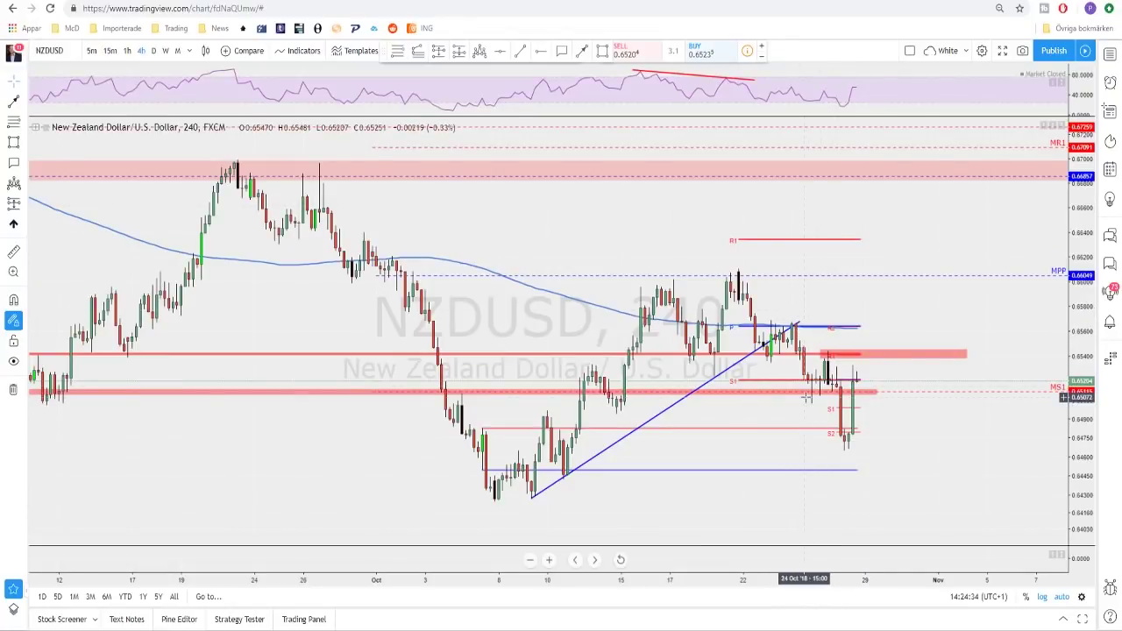
pyautogui.scroll(-2, 838, 396)
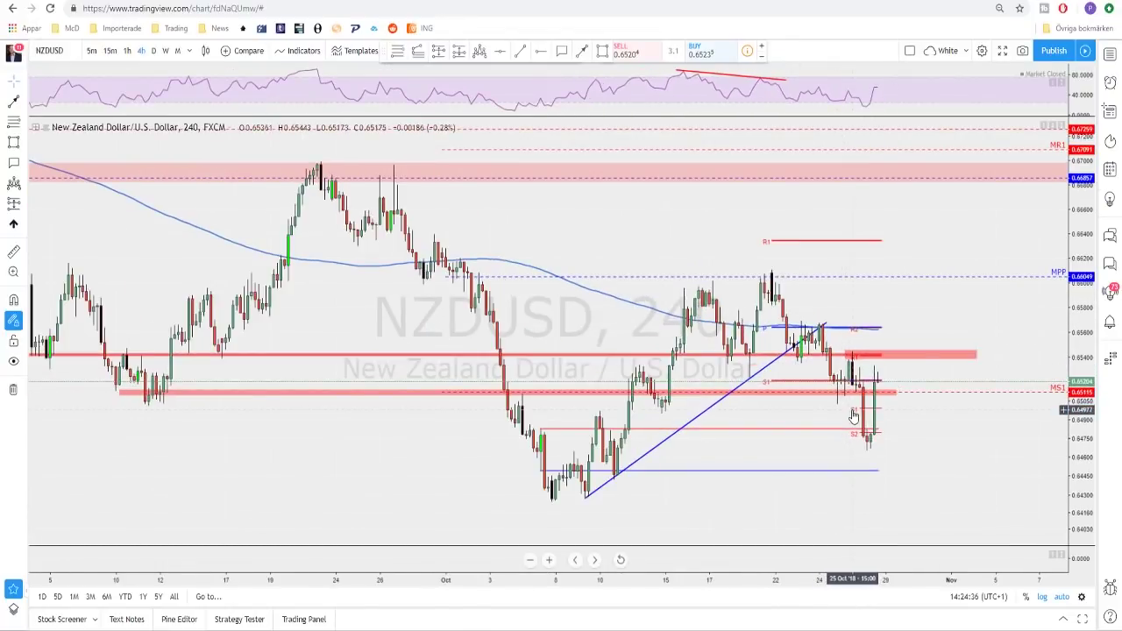
pyautogui.click(154, 50)
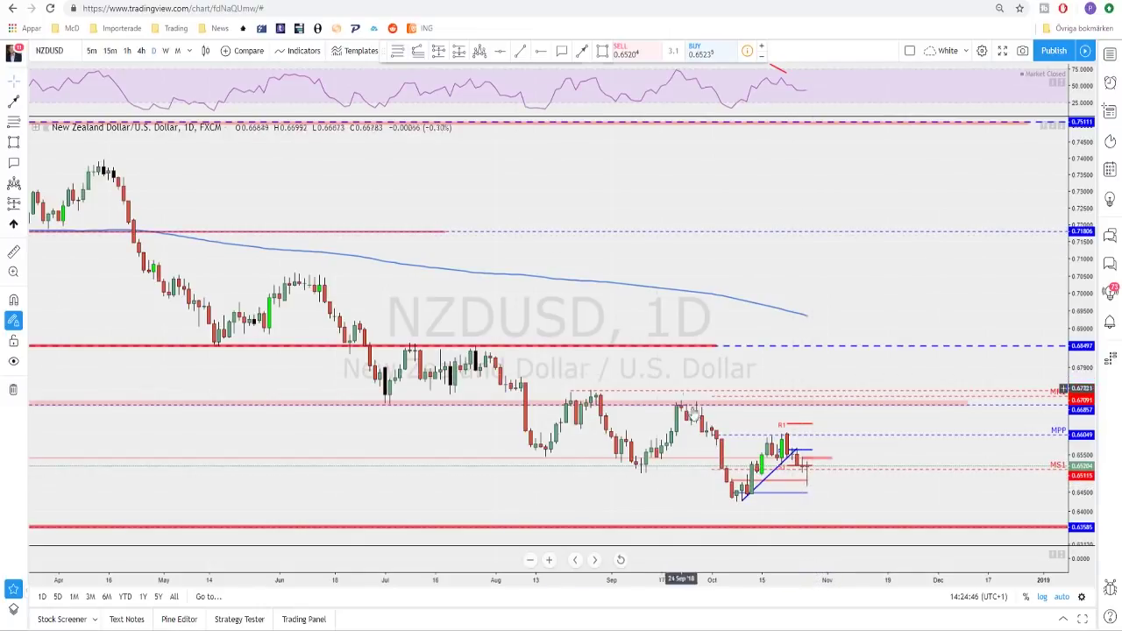
pyautogui.scroll(-2, 676, 438)
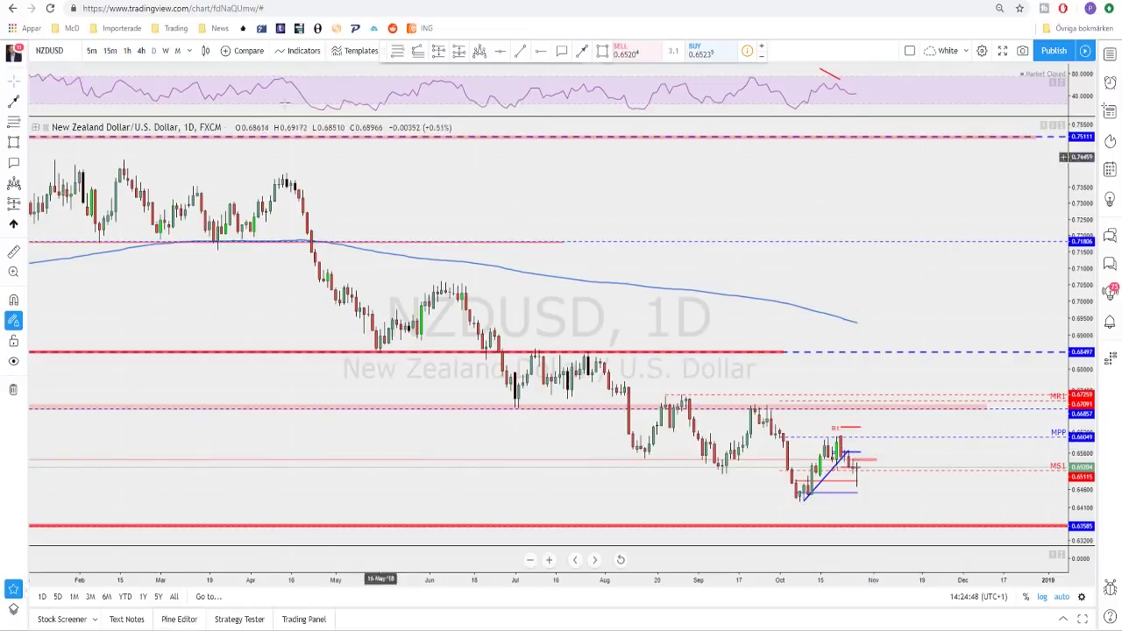
pyautogui.click(142, 51)
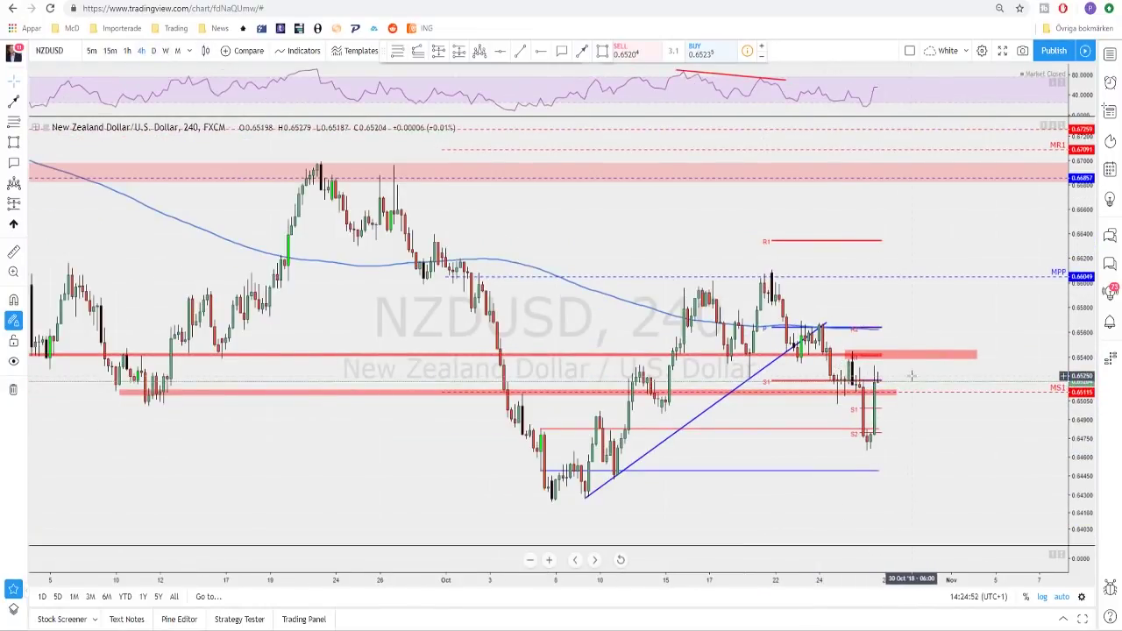
# Step: Draw projection arrows from the last NZDUSD candle up to the red zone at about 0.6542 and down to about 0.6472
pyautogui.click(584, 53)
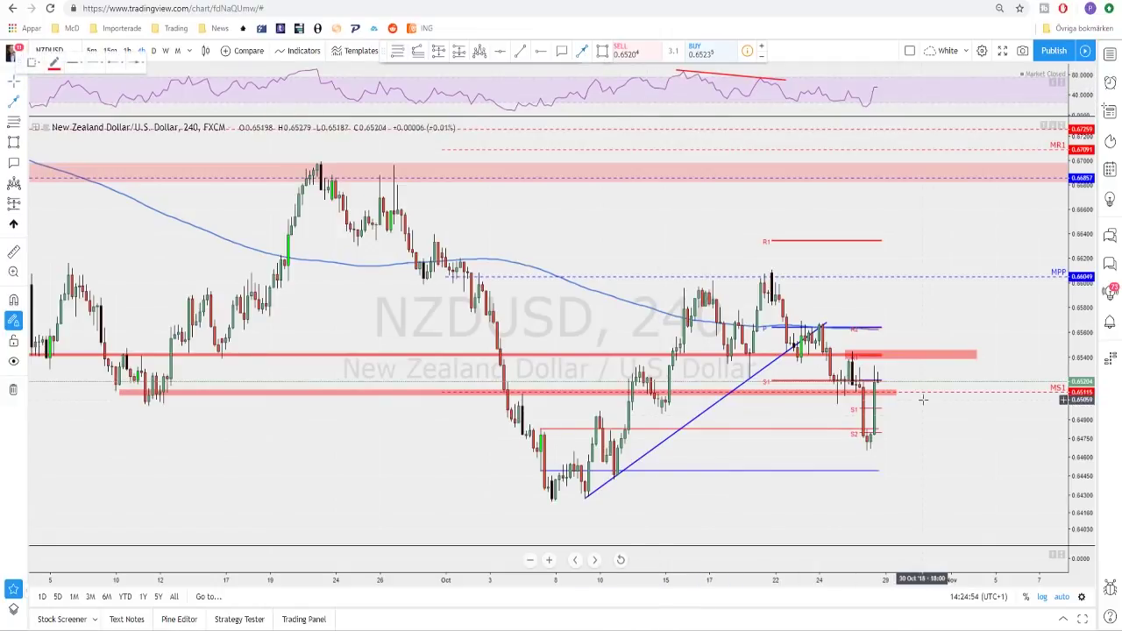
pyautogui.moveTo(878, 384)
pyautogui.mouseDown()
pyautogui.moveTo(881, 358)
pyautogui.moveTo(912, 434)
pyautogui.mouseUp()
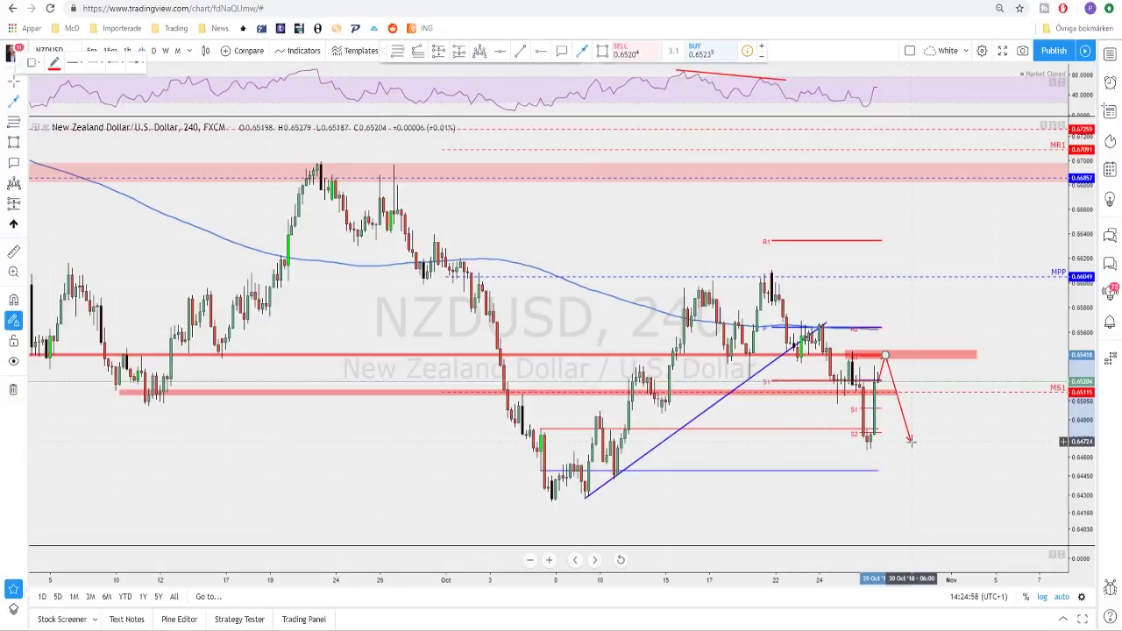
pyautogui.click(912, 442)
pyautogui.click(912, 441)
pyautogui.press('Escape')
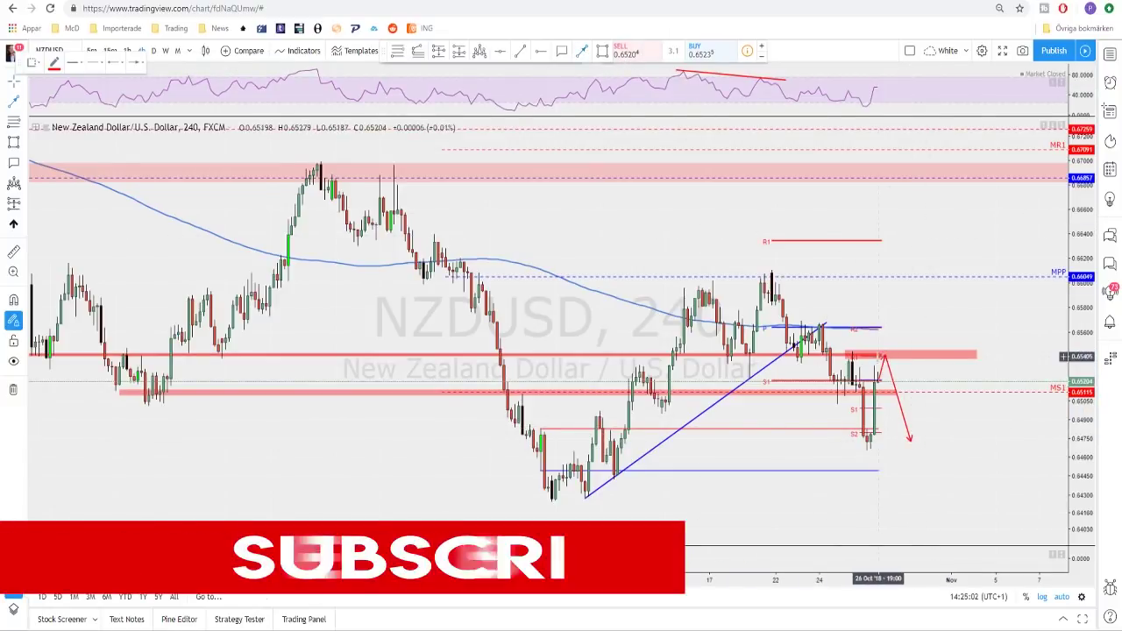
# Step: Sketch trial NZDUSD arrows overshooting the red zone to about 0.6552 and dropping back into it, and remove them
pyautogui.click(871, 360)
pyautogui.click(875, 341)
pyautogui.click(874, 341)
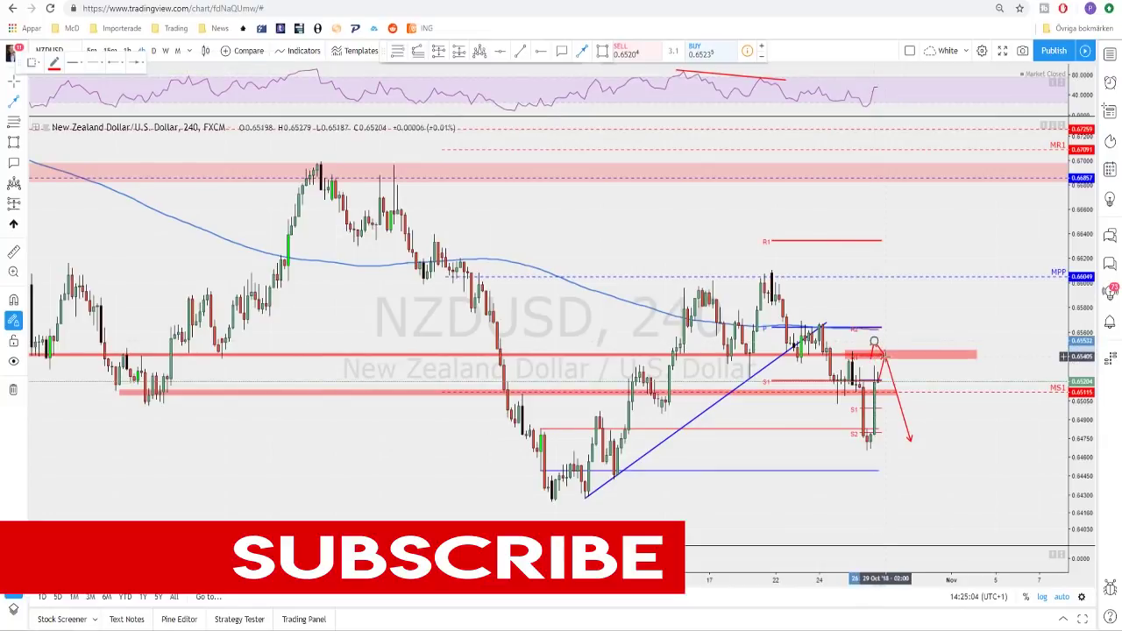
pyautogui.click(885, 356)
pyautogui.click(886, 357)
pyautogui.moveTo(886, 355); pyautogui.dragTo(910, 279)
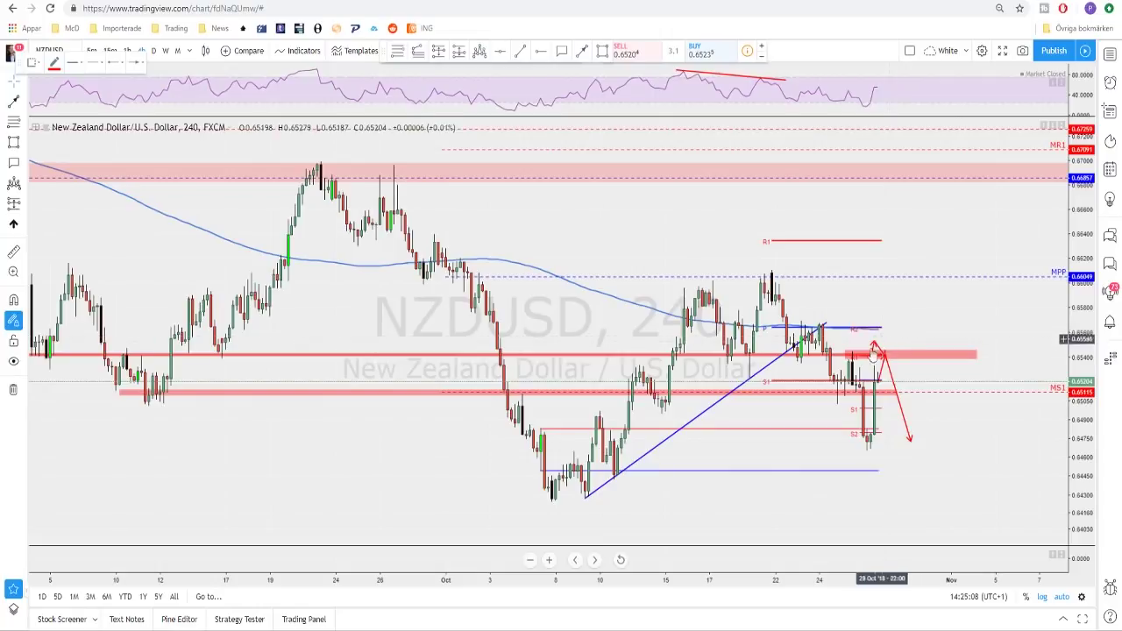
pyautogui.press('Escape')
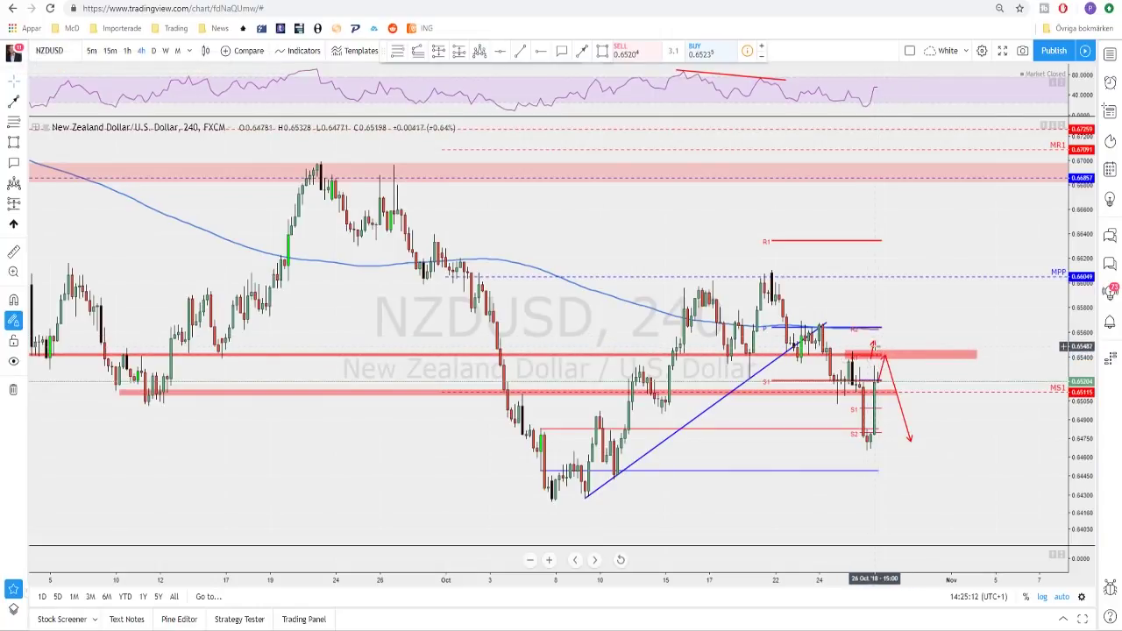
pyautogui.scroll(-2, 899, 333)
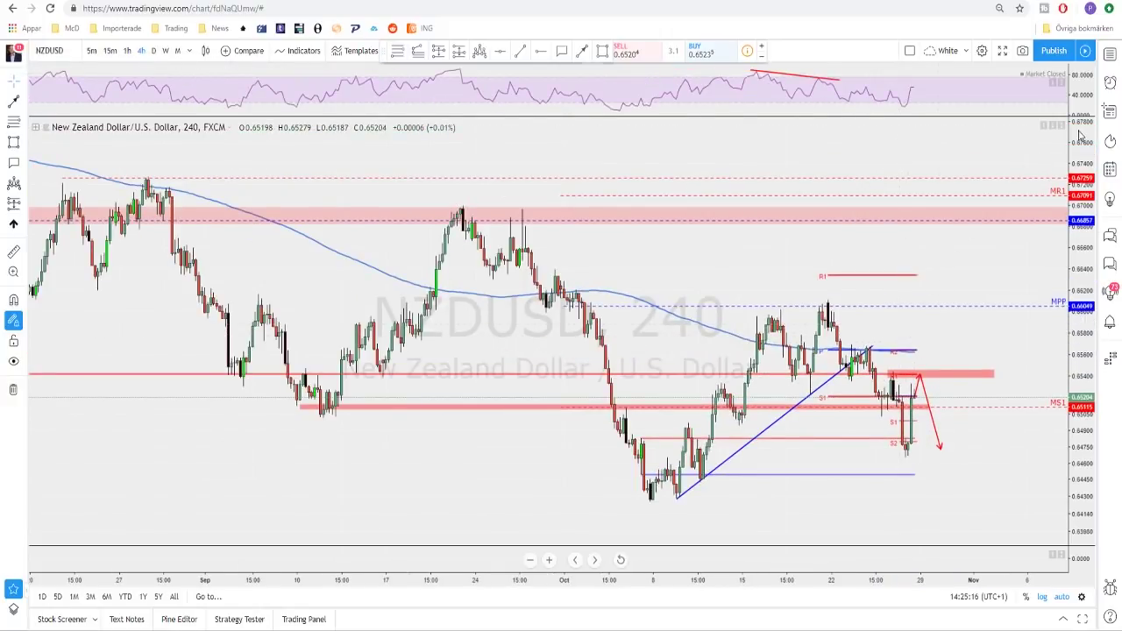
# Step: Open the US30USD chart and examine its support and resistance levels on the daily interval
pyautogui.click(1110, 56)
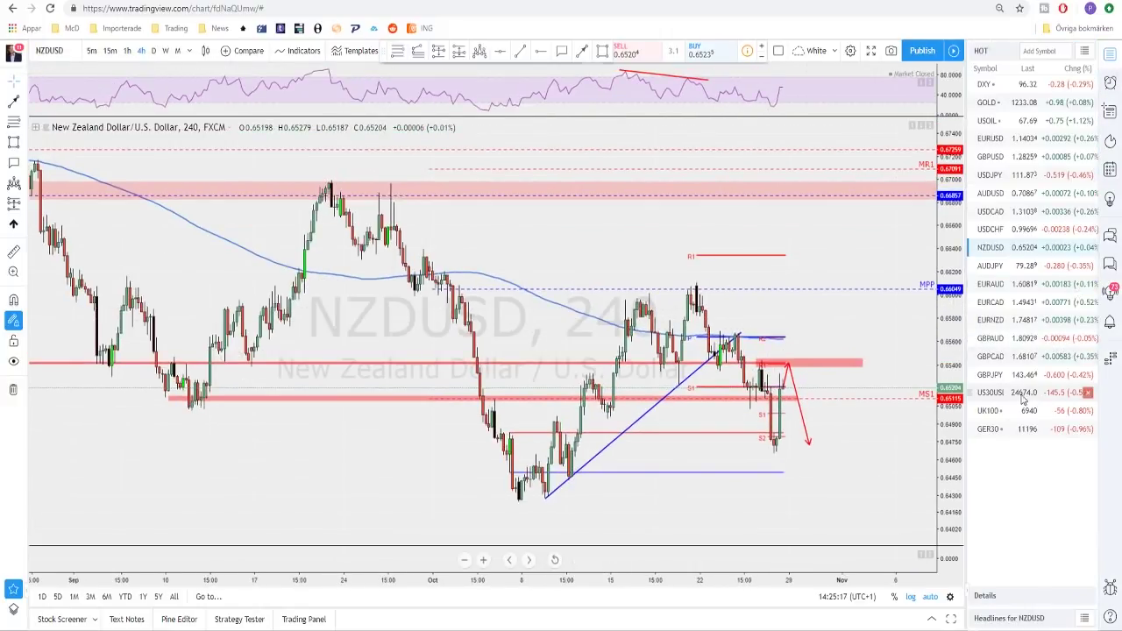
pyautogui.click(1008, 393)
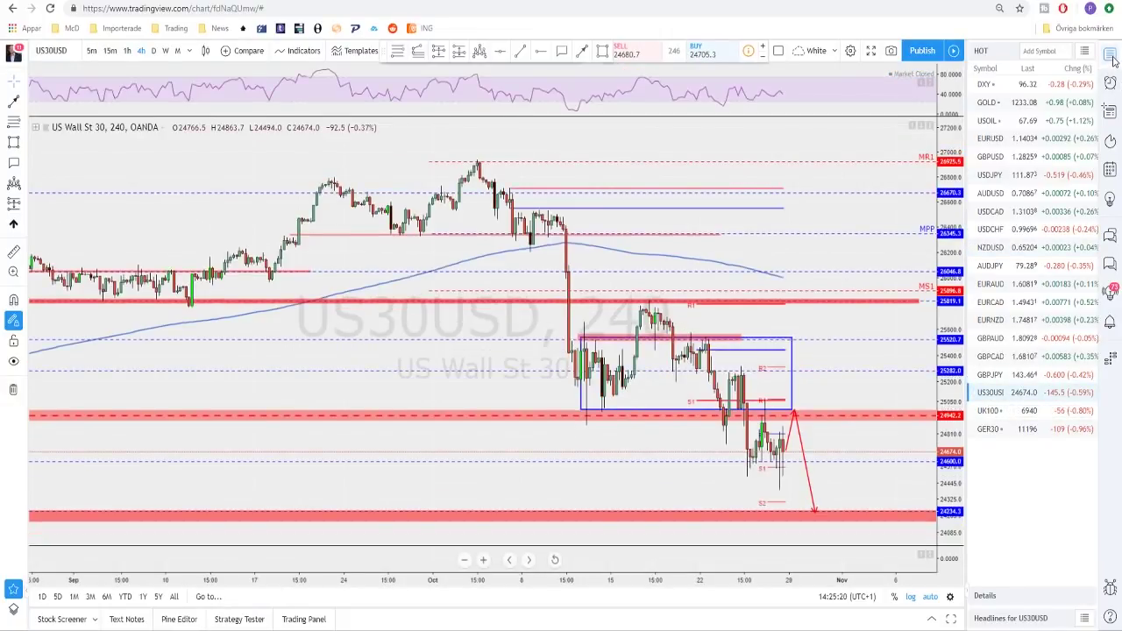
pyautogui.click(1112, 56)
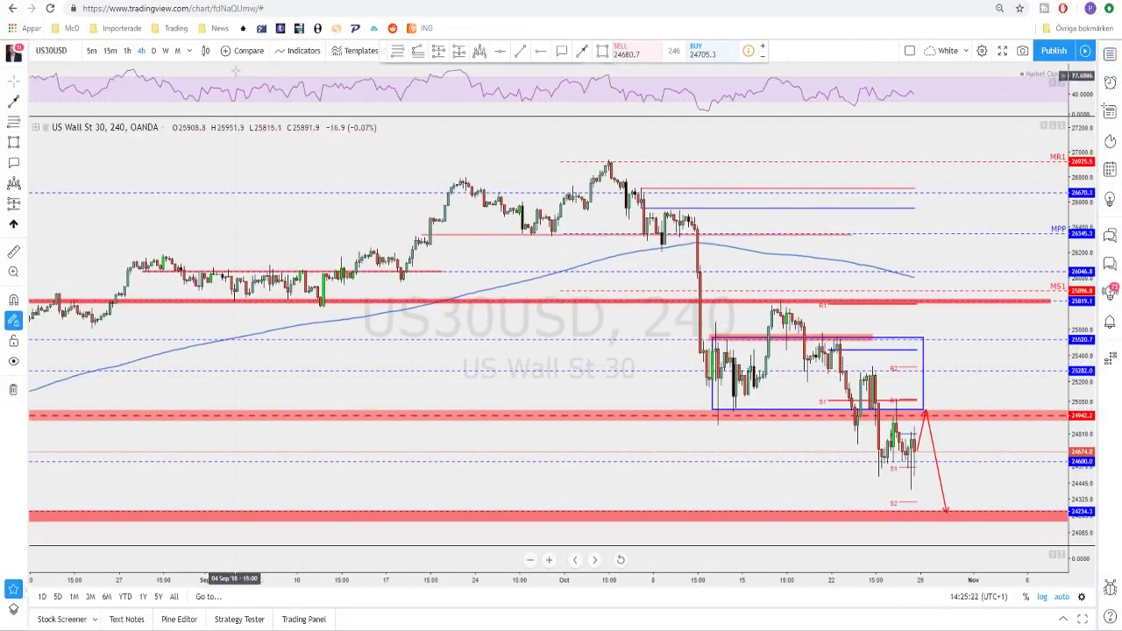
pyautogui.click(154, 51)
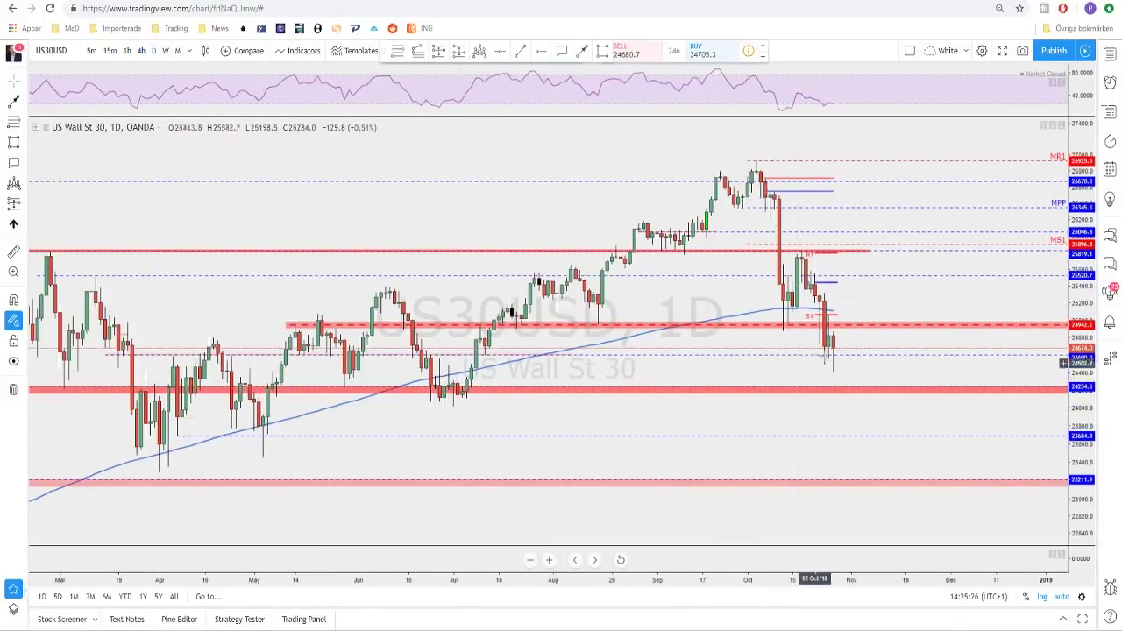
pyautogui.scroll(-1, 809, 311)
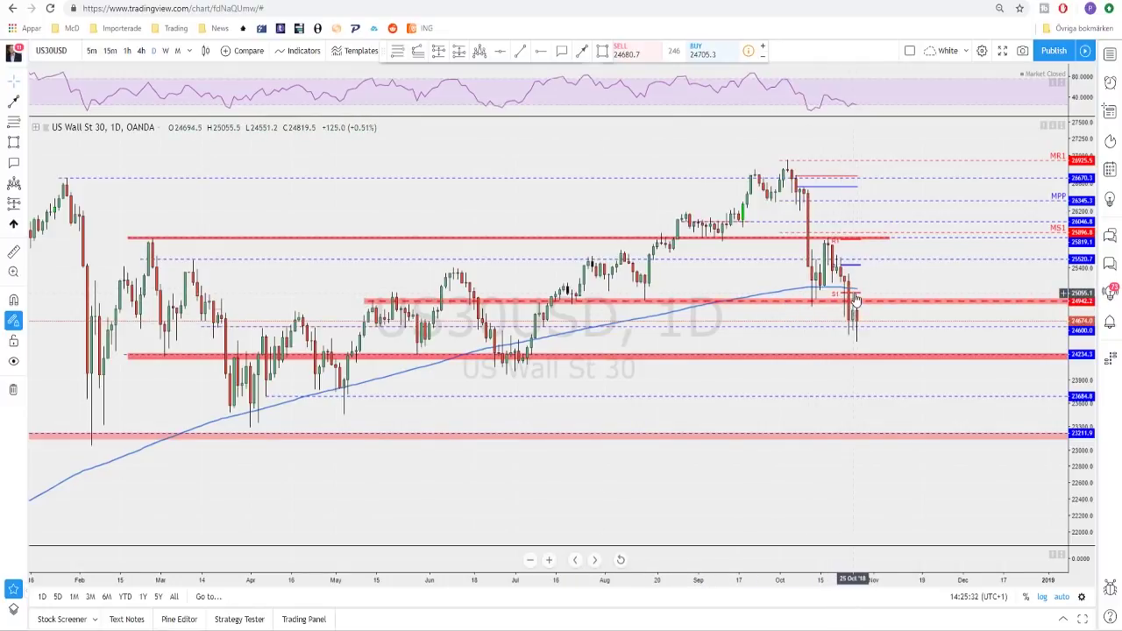
pyautogui.scroll(-1, 859, 334)
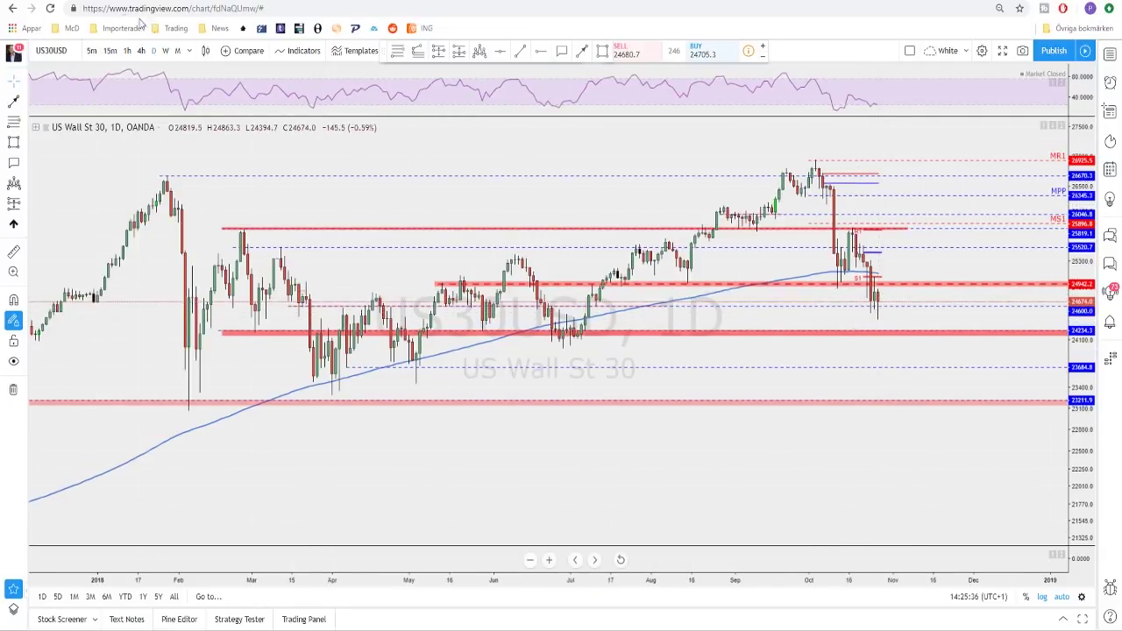
# Step: Examine the US30USD projection on the 4-hour interval, from the red zone at 24942.2 down to the one at 24234.3
pyautogui.click(144, 51)
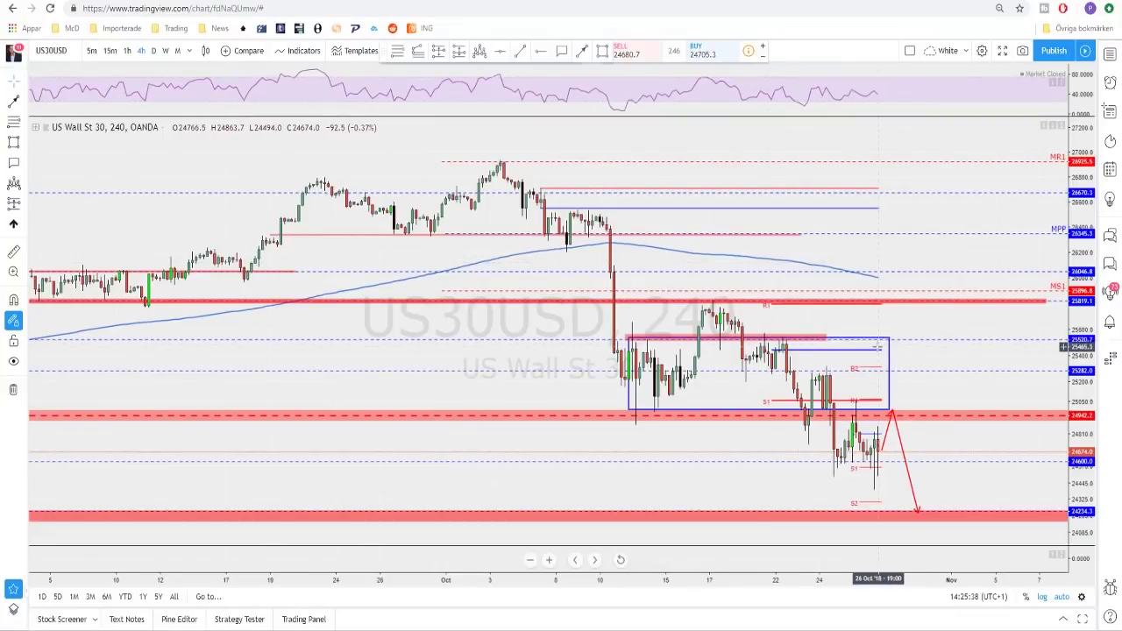
pyautogui.scroll(-1, 885, 386)
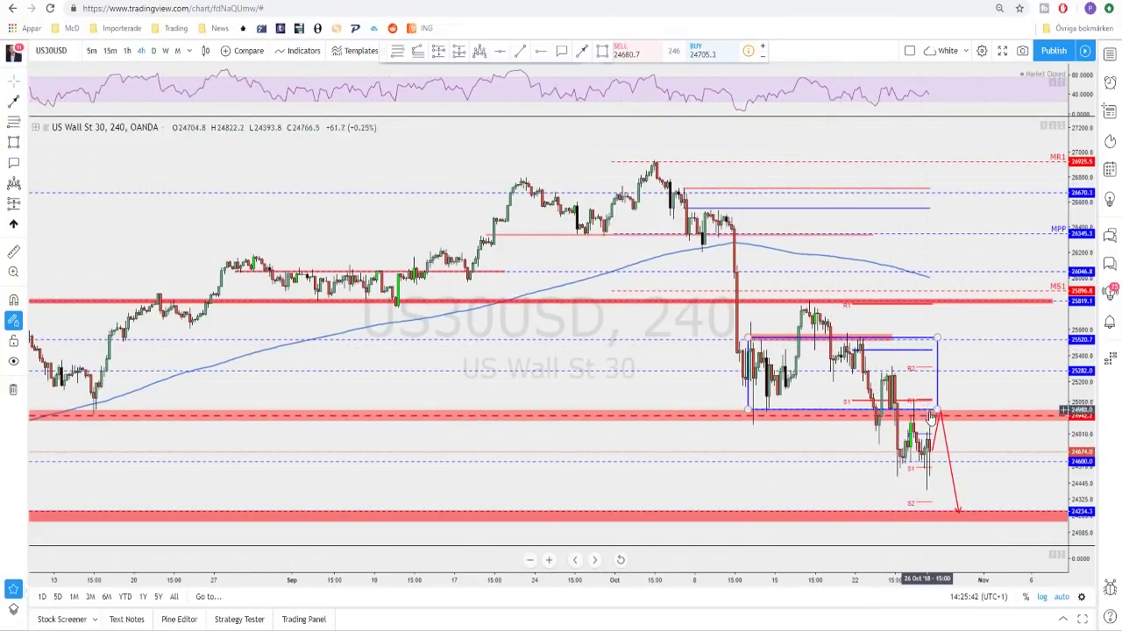
pyautogui.scroll(2, 937, 458)
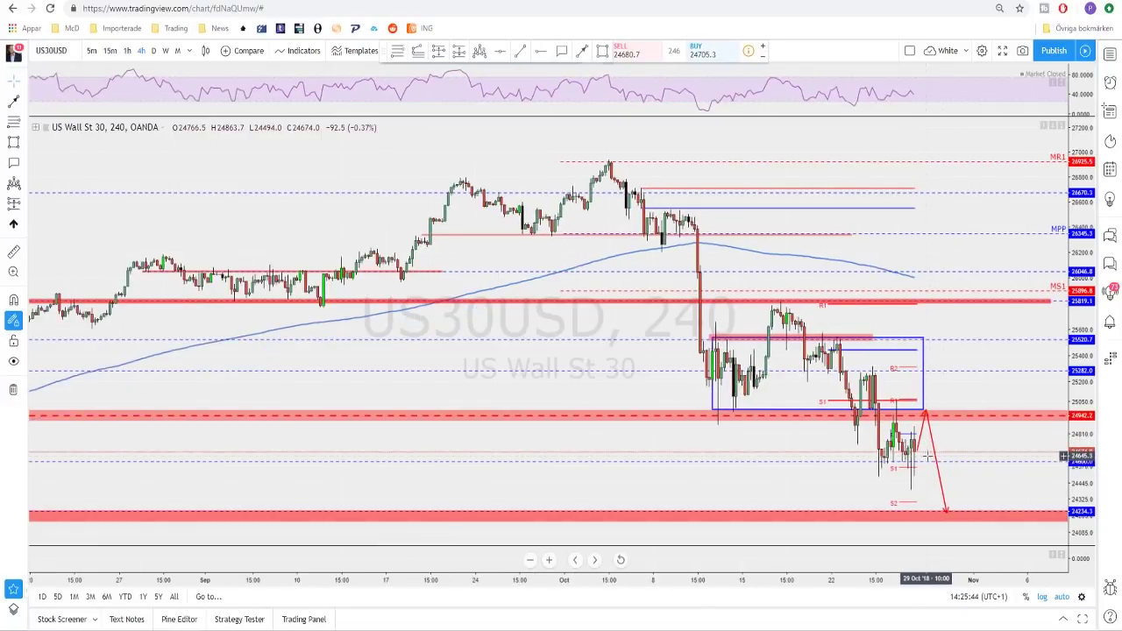
pyautogui.scroll(1, 889, 459)
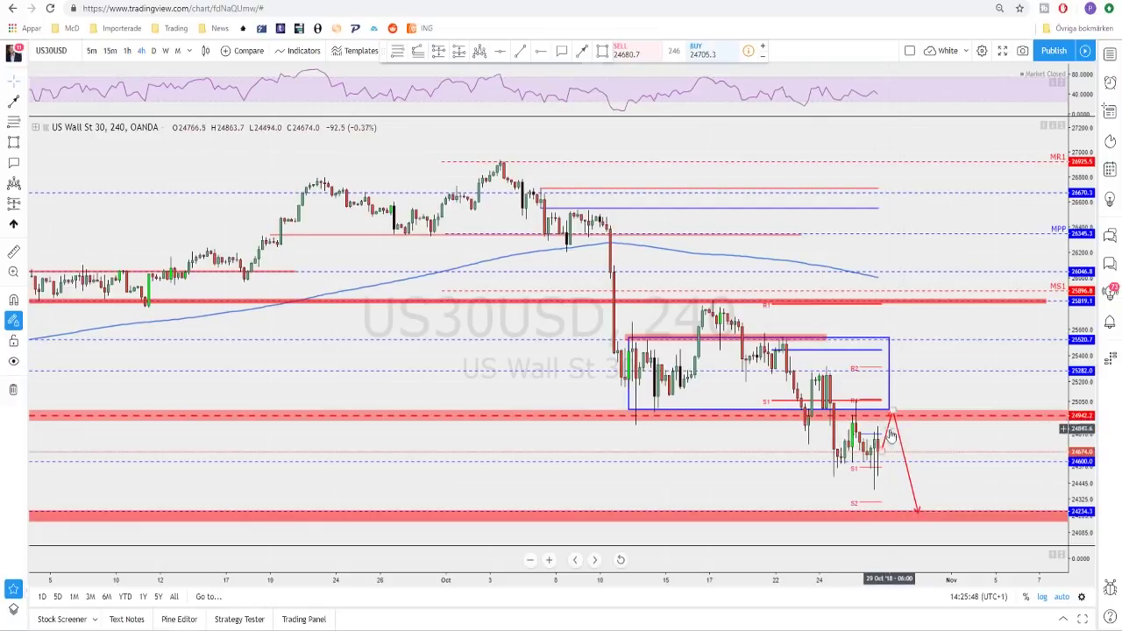
pyautogui.click(888, 436)
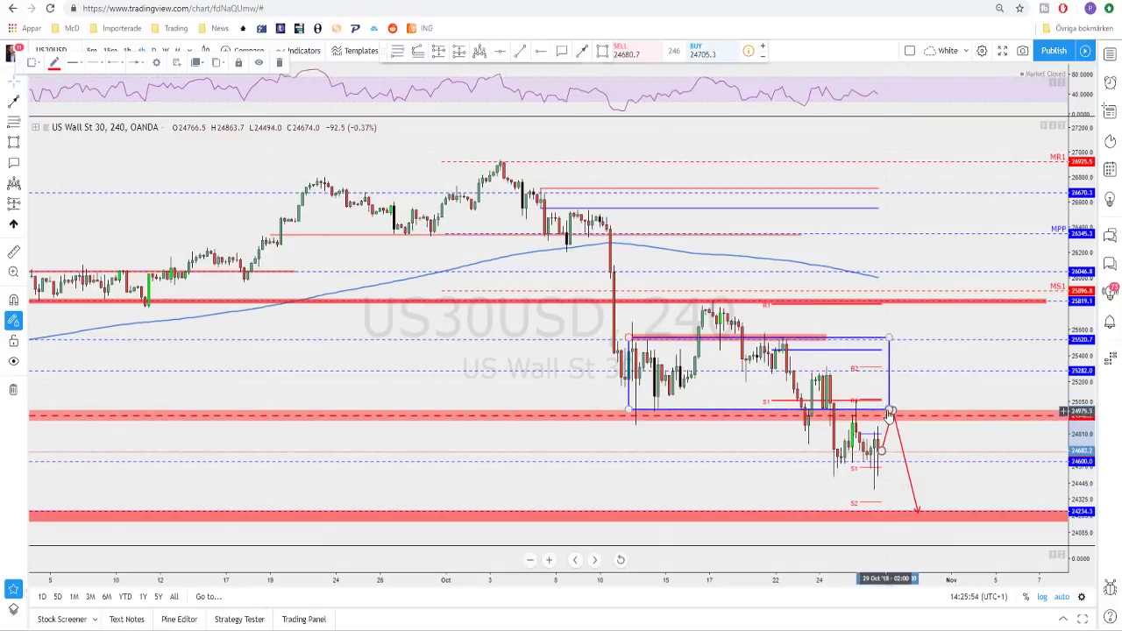
pyautogui.scroll(-1, 890, 412)
# Step: Open the UK100 chart and examine its long-term levels on the weekly interval
pyautogui.press('Down')
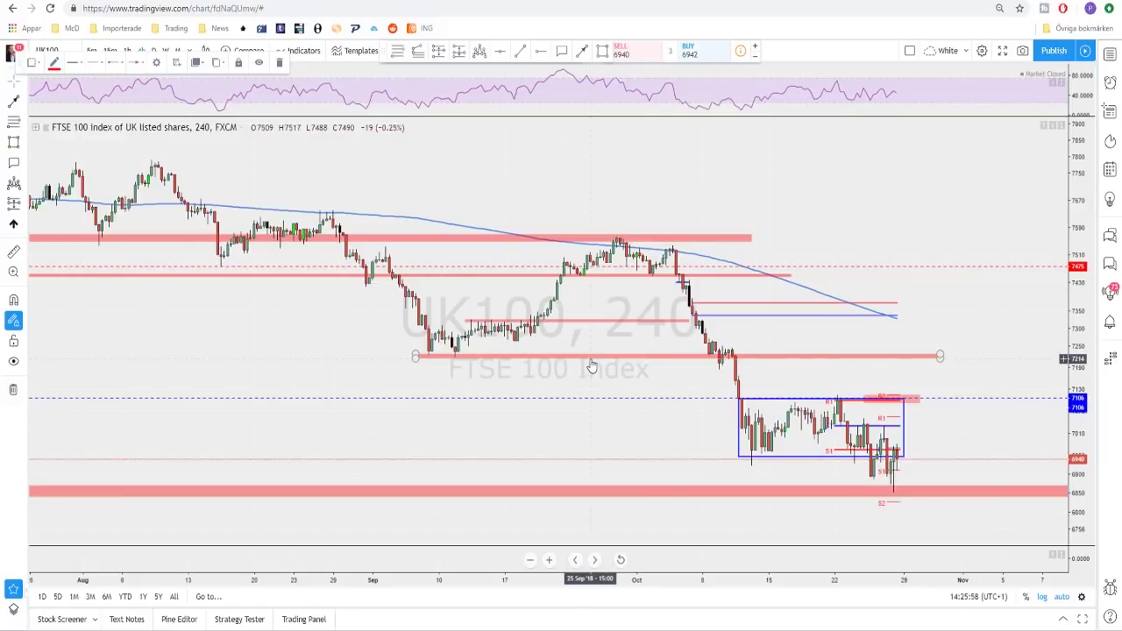
pyautogui.scroll(2, 619, 366)
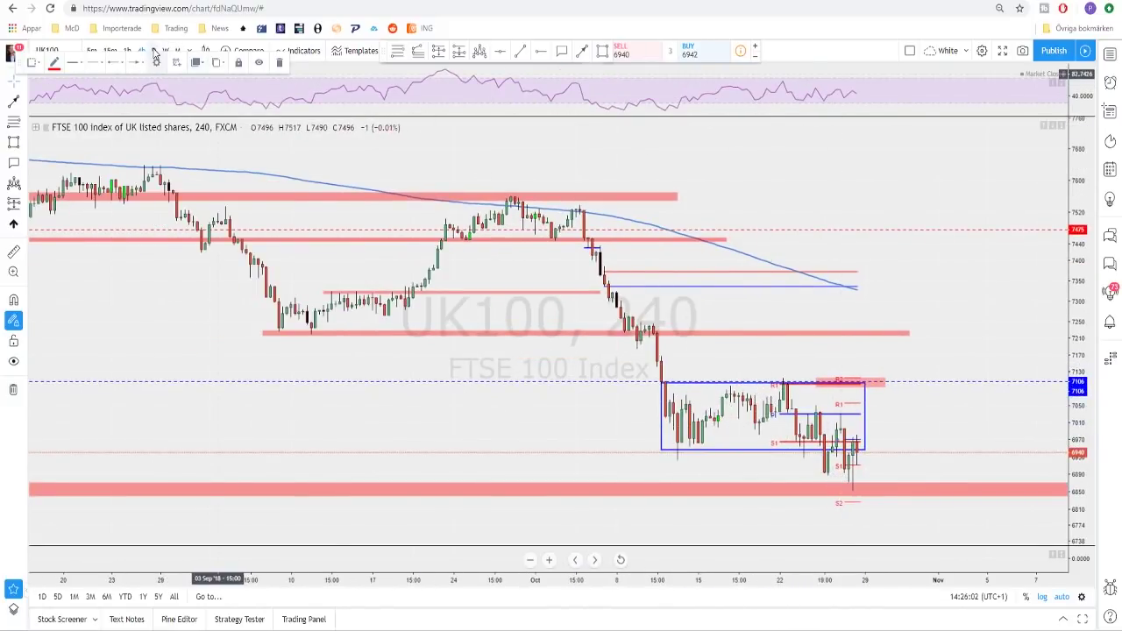
pyautogui.click(155, 53)
pyautogui.click(166, 51)
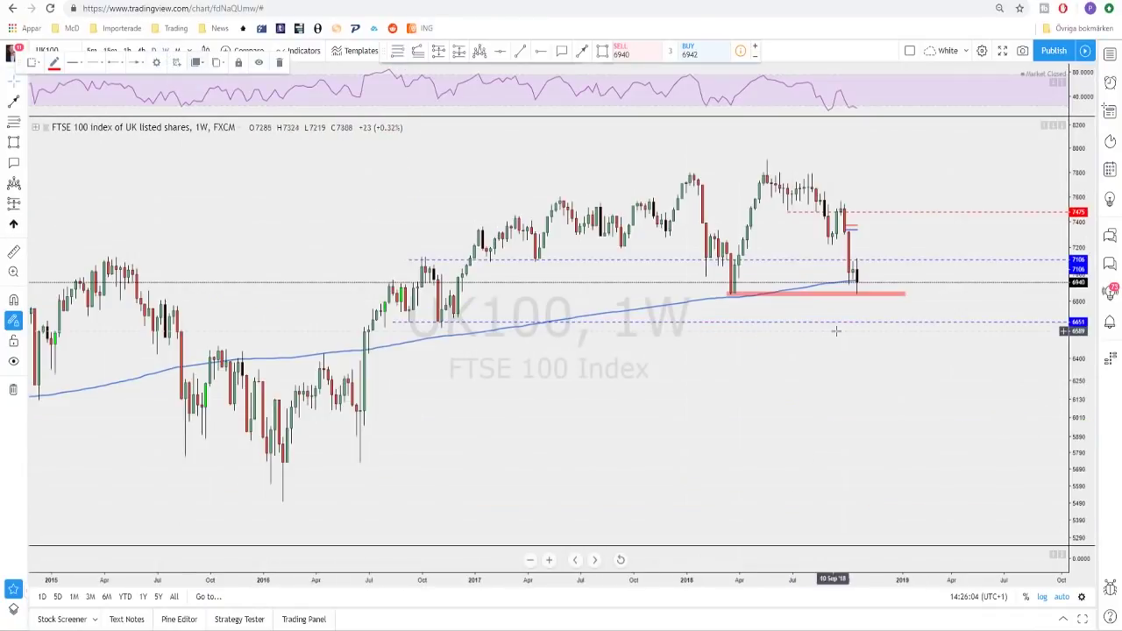
pyautogui.scroll(1, 789, 349)
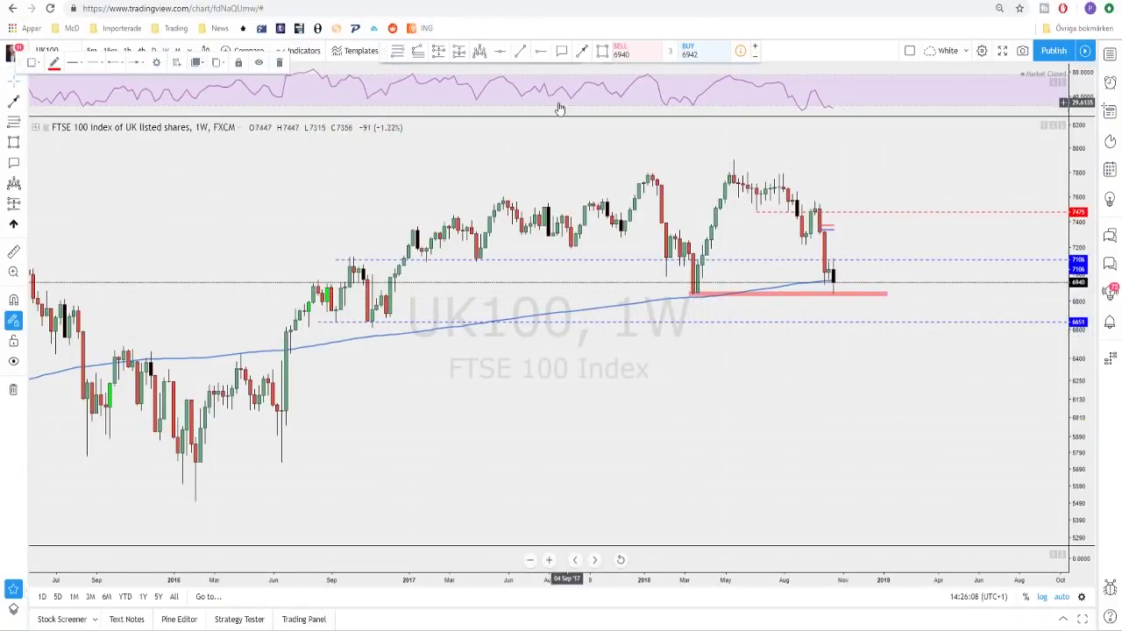
# Step: Sketch a trial arrow from the latest UK100 weekly low back to the late-October 2016 low, and cancel it
pyautogui.click(581, 51)
pyautogui.moveTo(834, 293)
pyautogui.mouseDown()
pyautogui.moveTo(712, 298)
pyautogui.moveTo(690, 327)
pyautogui.mouseUp()
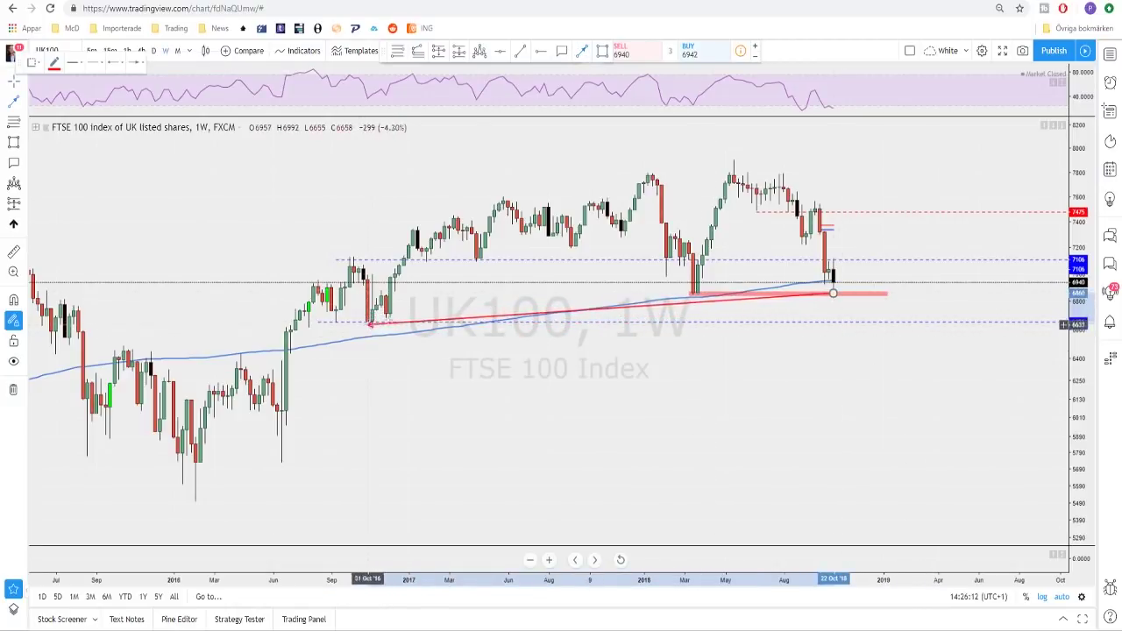
pyautogui.press('Escape')
pyautogui.scroll(1, 840, 311)
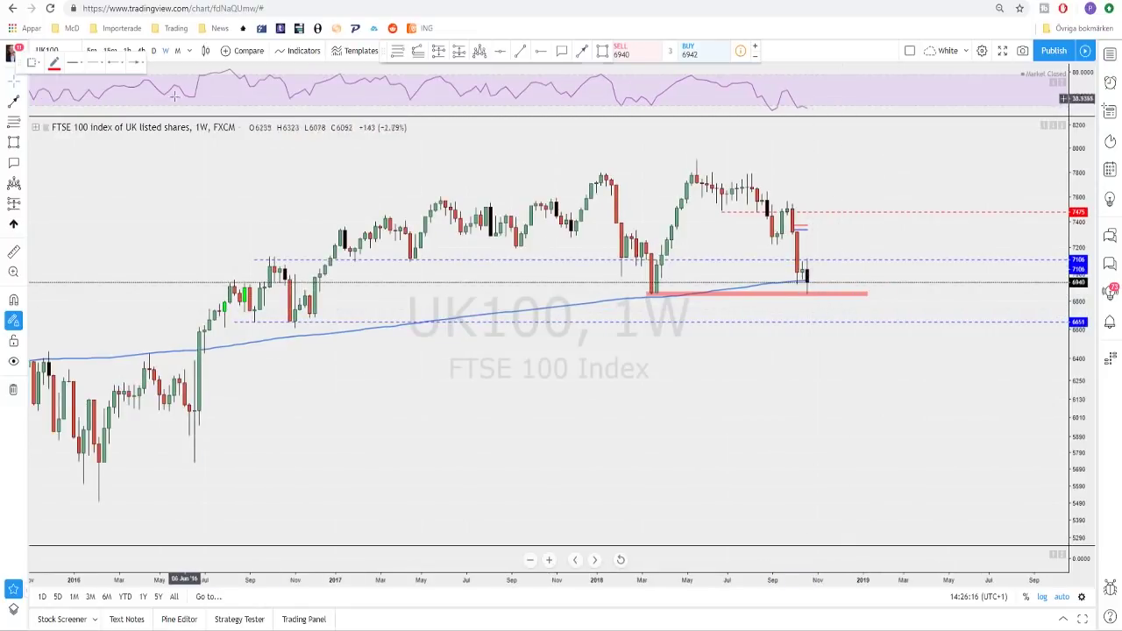
# Step: Sketch a trial rectangle on the UK100 daily chart around the October range, between about 7103 and 6864, and undo it
pyautogui.click(152, 54)
pyautogui.scroll(-2, 882, 325)
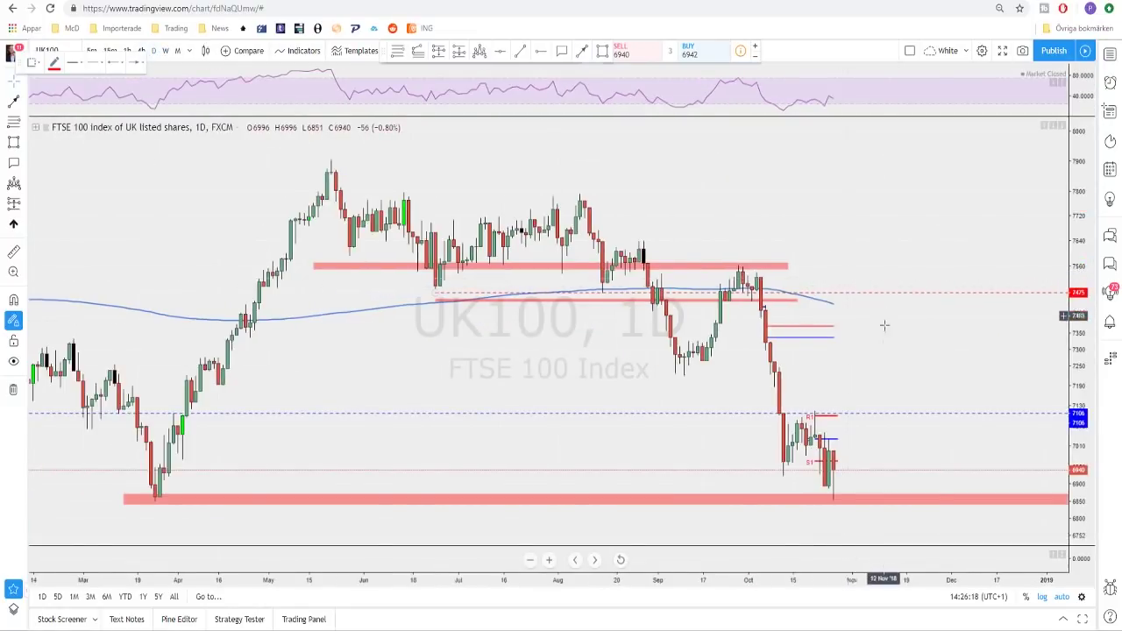
pyautogui.scroll(-1, 883, 402)
pyautogui.scroll(2, 924, 476)
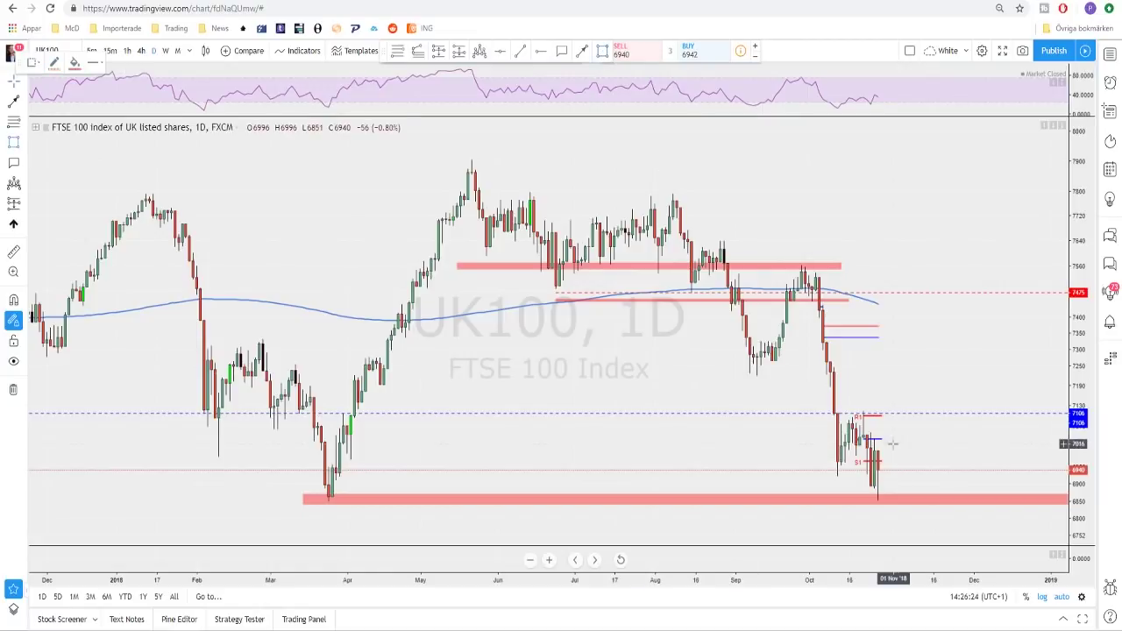
pyautogui.moveTo(838, 413); pyautogui.dragTo(937, 496)
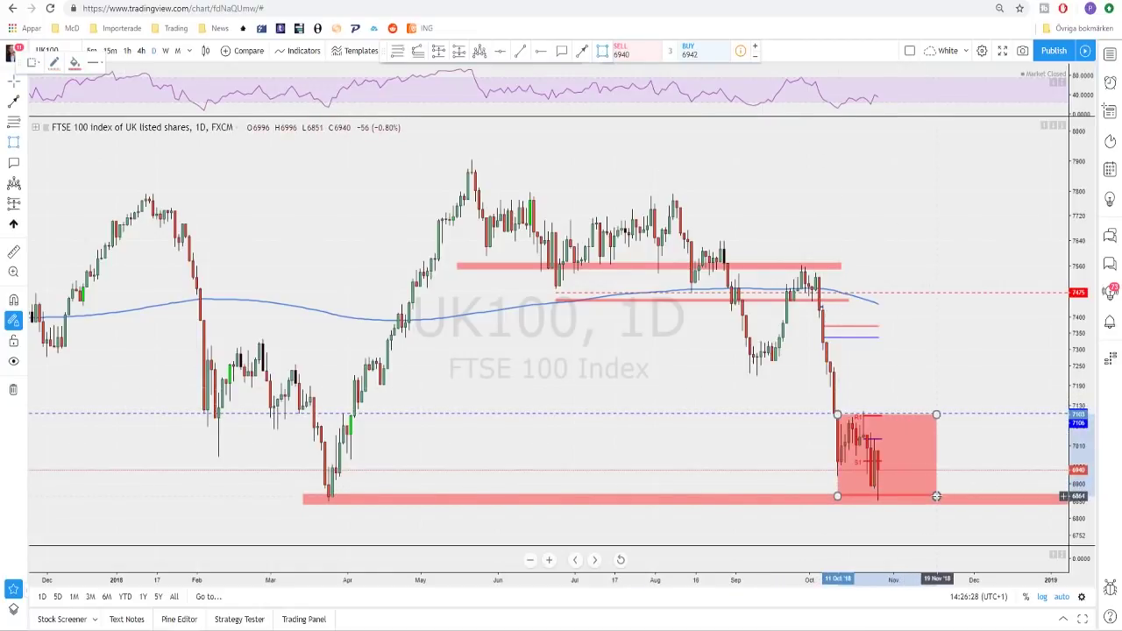
pyautogui.hotkey('ctrl', 'z')
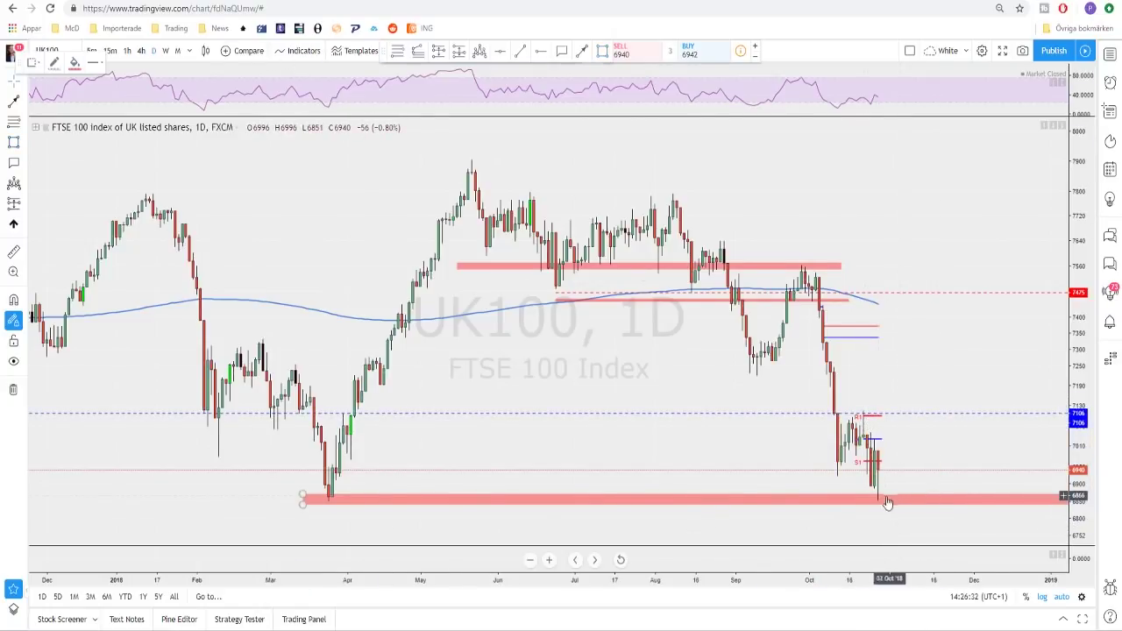
# Step: Extend the blue UK100 range rectangle on the 4-hour interval past the latest candles, with its lower edge at about 6943
pyautogui.click(141, 51)
pyautogui.scroll(1, 928, 437)
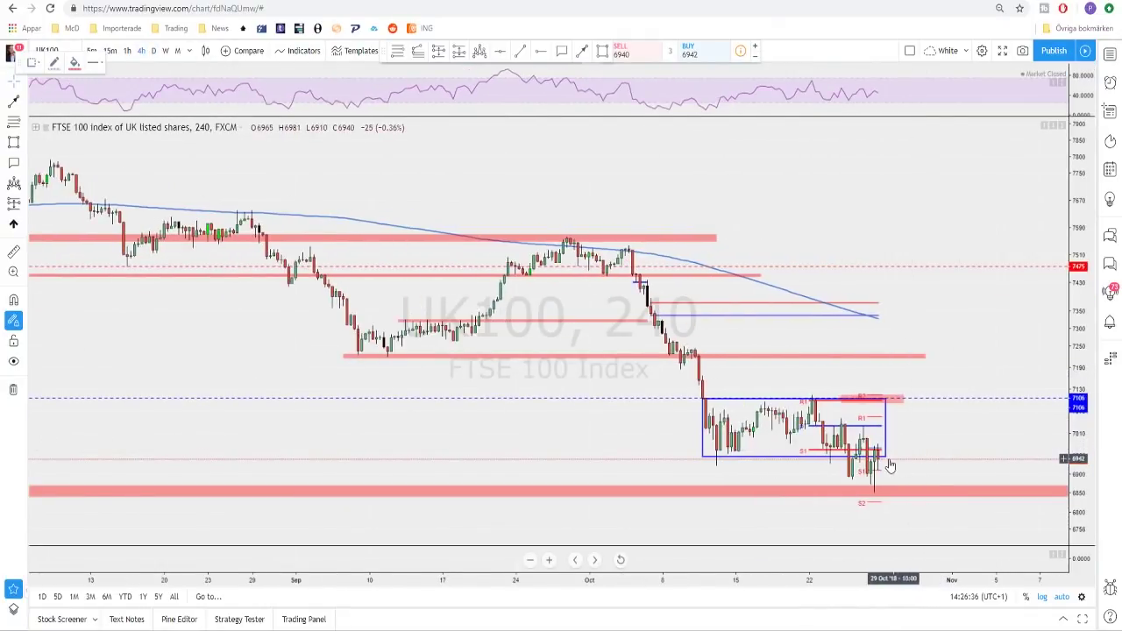
pyautogui.moveTo(885, 457); pyautogui.dragTo(914, 457)
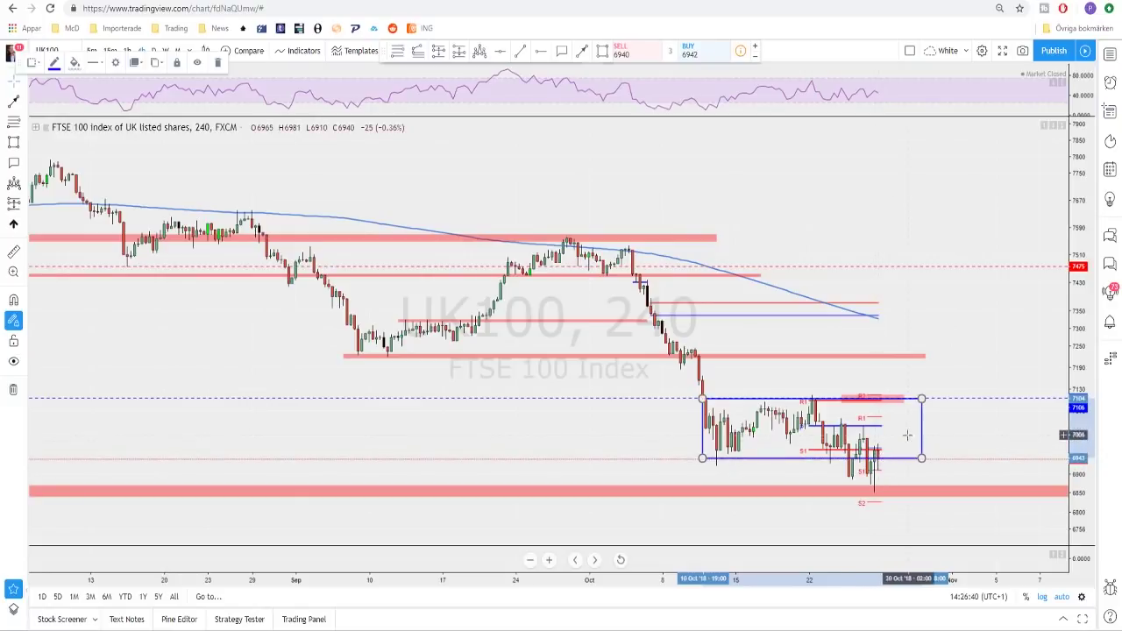
# Step: Sketch trial UK100 arrows rising from about 6943 to about 7105 and falling back to about 6945, and remove them
pyautogui.click(583, 51)
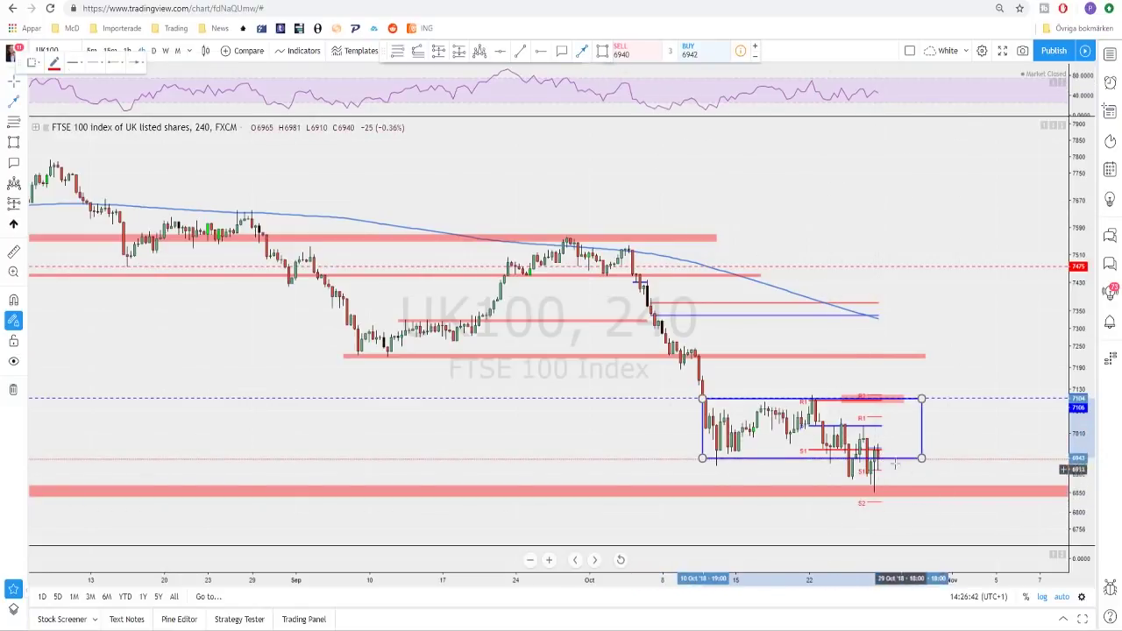
pyautogui.click(881, 457)
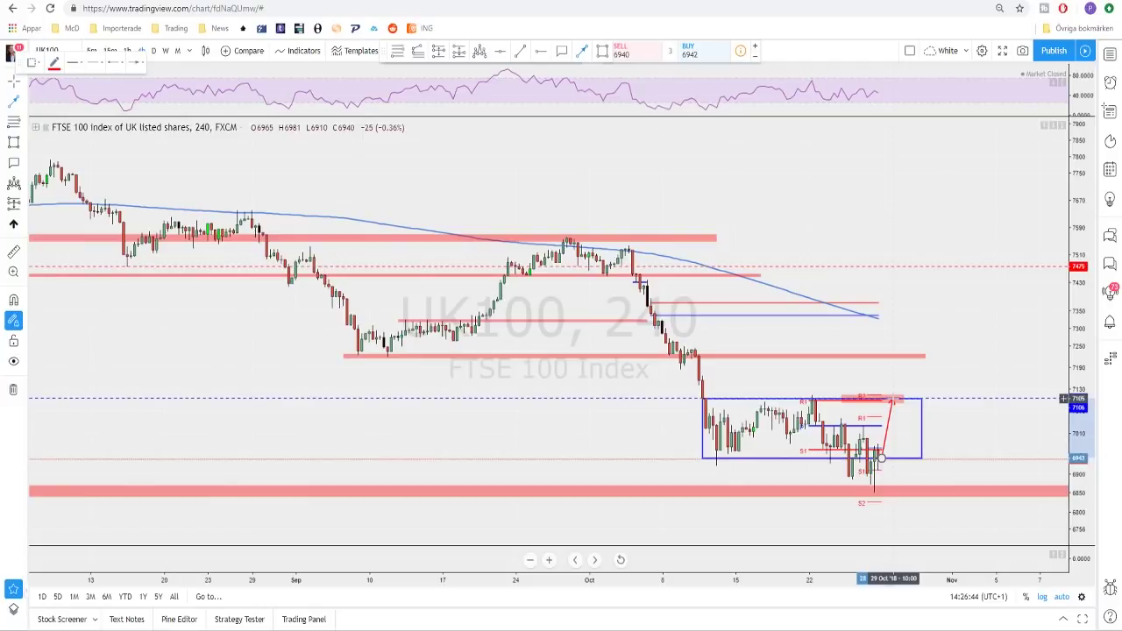
pyautogui.click(892, 400)
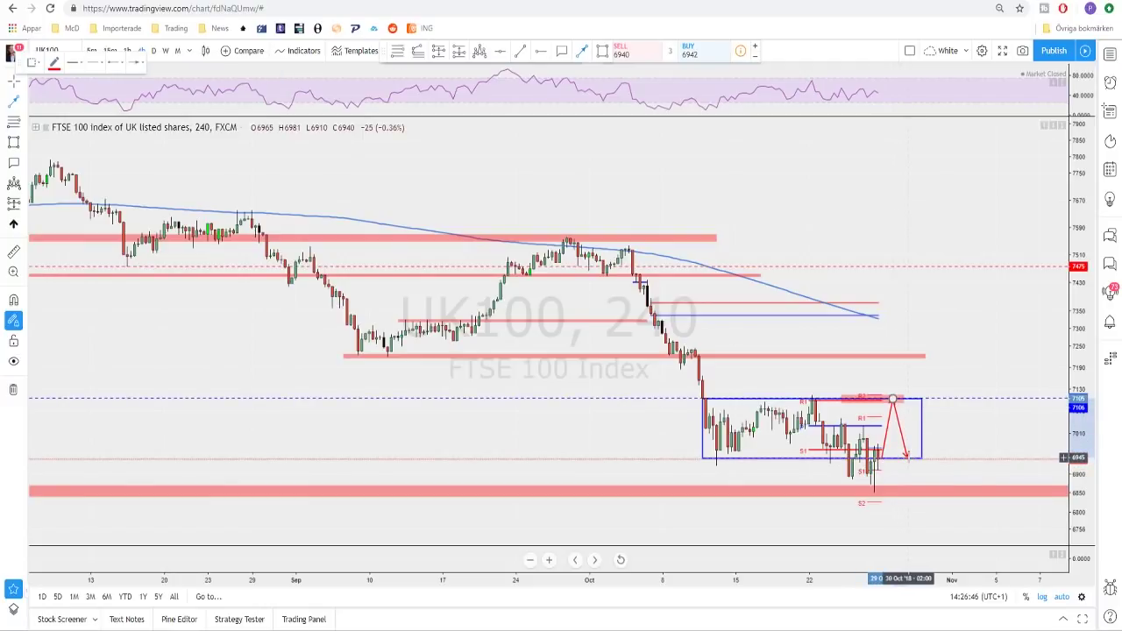
pyautogui.press('Escape')
pyautogui.click(891, 418)
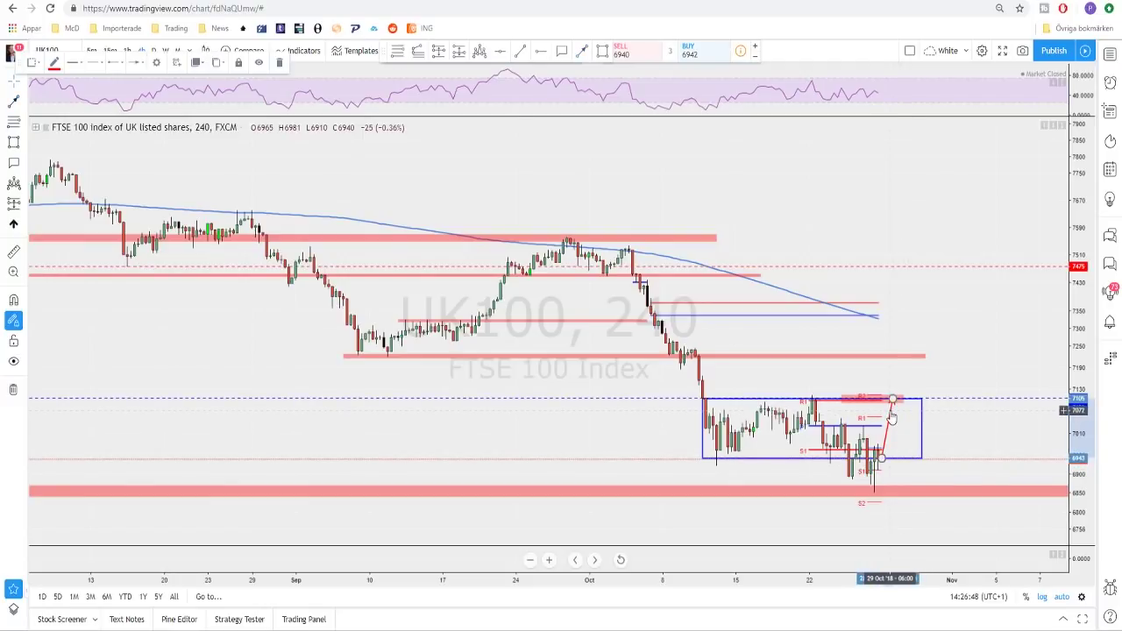
pyautogui.press('Delete')
pyautogui.scroll(-2, 894, 428)
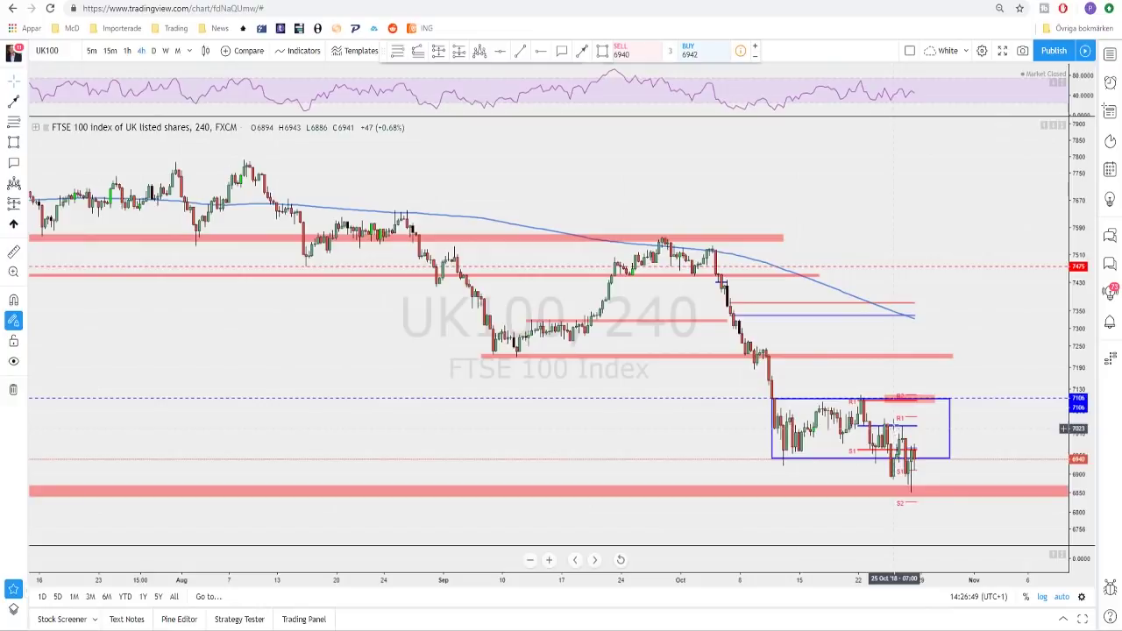
# Step: Draw UK100 projection arrows dipping below the lower red zone to about 6810, retesting about 6851 and falling to about 6725
pyautogui.click(580, 52)
pyautogui.moveTo(914, 483); pyautogui.dragTo(926, 507)
pyautogui.click(938, 493)
pyautogui.click(967, 541)
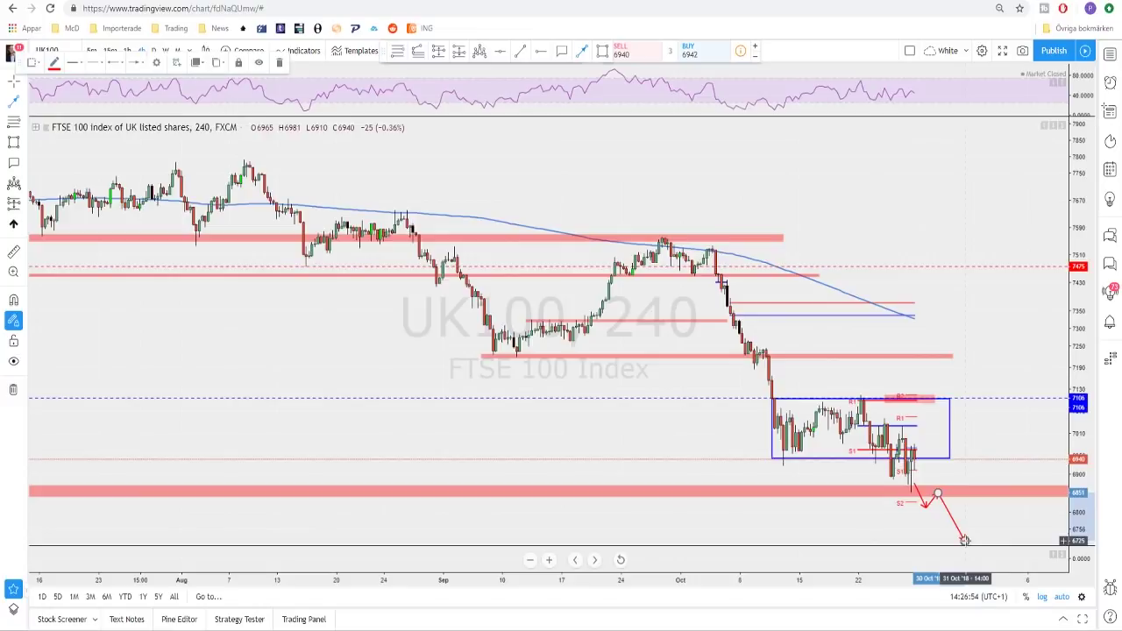
pyautogui.scroll(-3, 970, 511)
pyautogui.scroll(2, 969, 511)
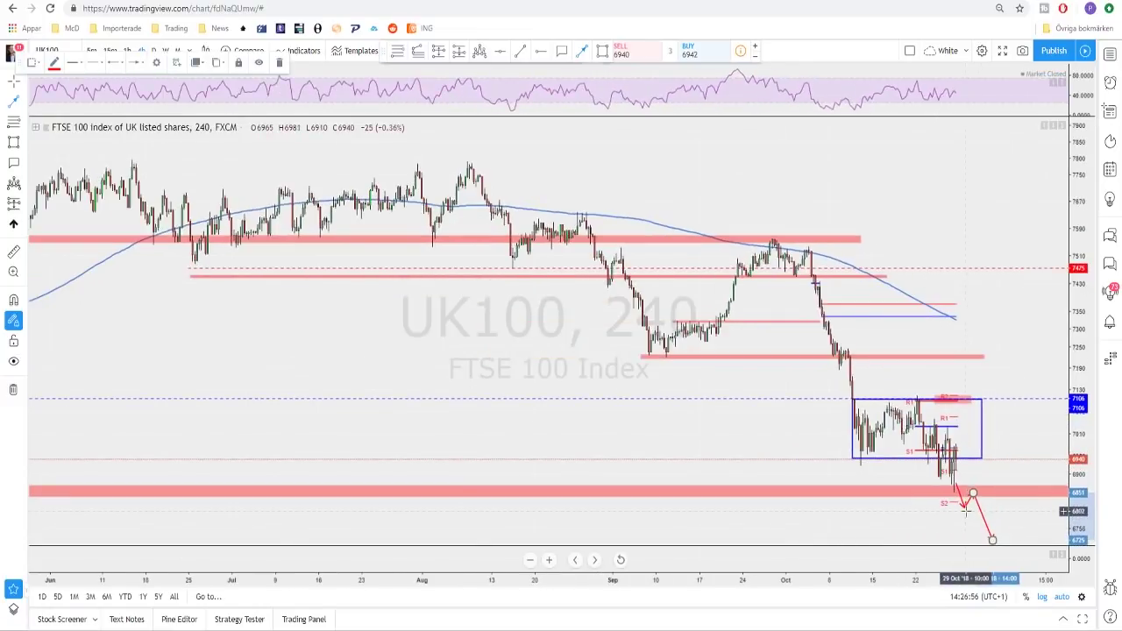
pyautogui.click(988, 433)
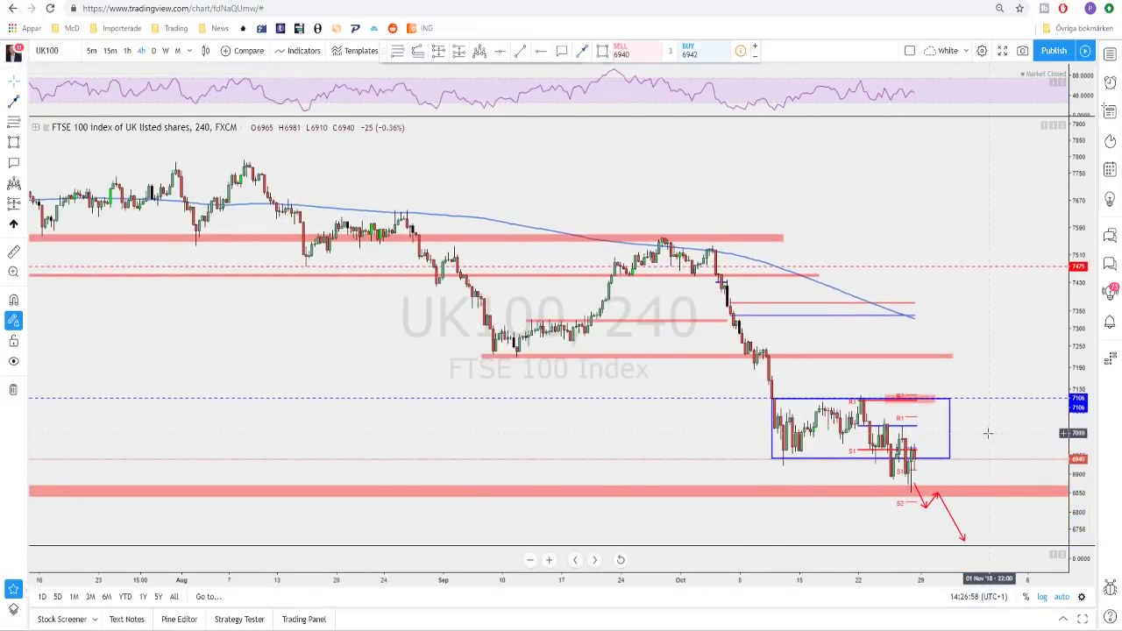
# Step: Bring up the GER30 chart and view its price levels on the weekly interval
pyautogui.press('Down')
pyautogui.scroll(1, 812, 430)
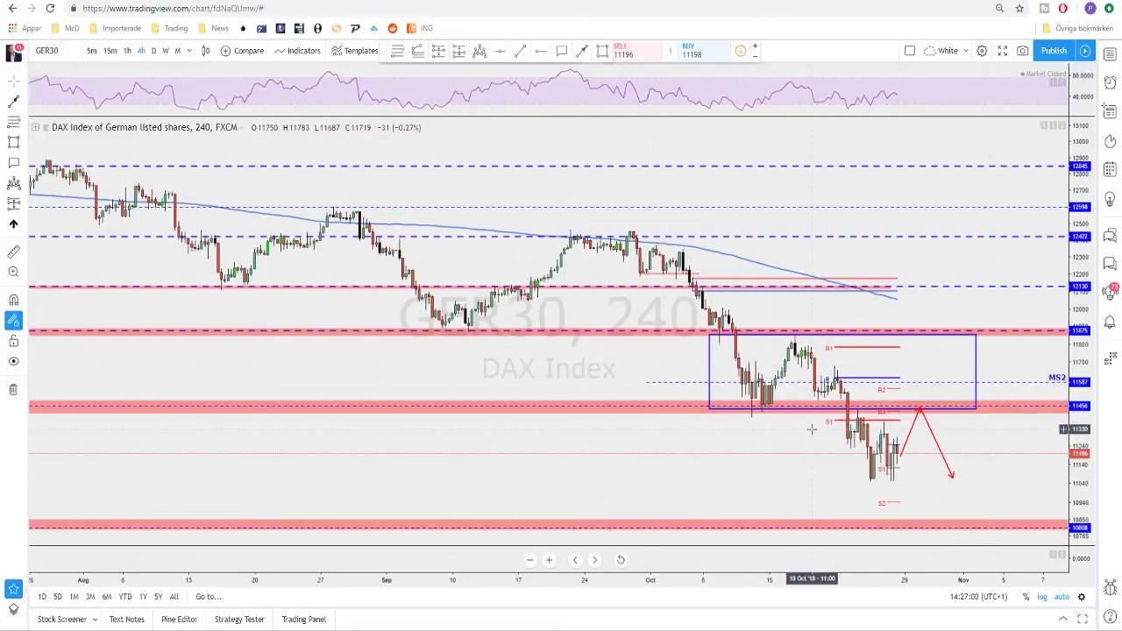
pyautogui.click(167, 51)
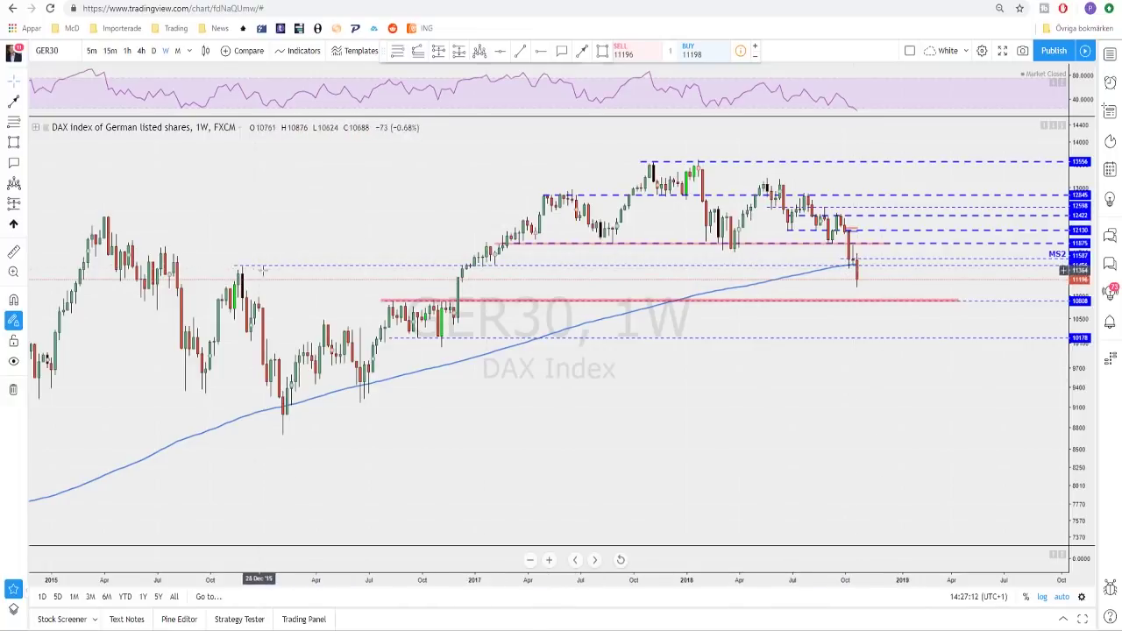
# Step: Sketch trial GER30 weekly arrows rising from about 11187 to about 11501 and falling to about 10782, and delete them
pyautogui.click(583, 51)
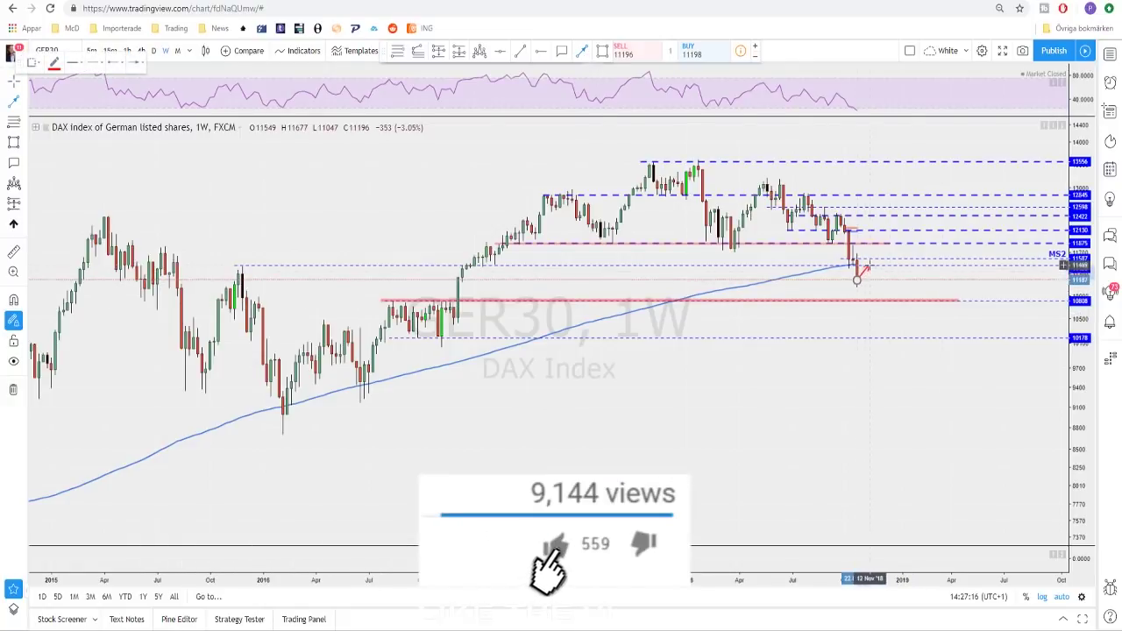
pyautogui.click(869, 262)
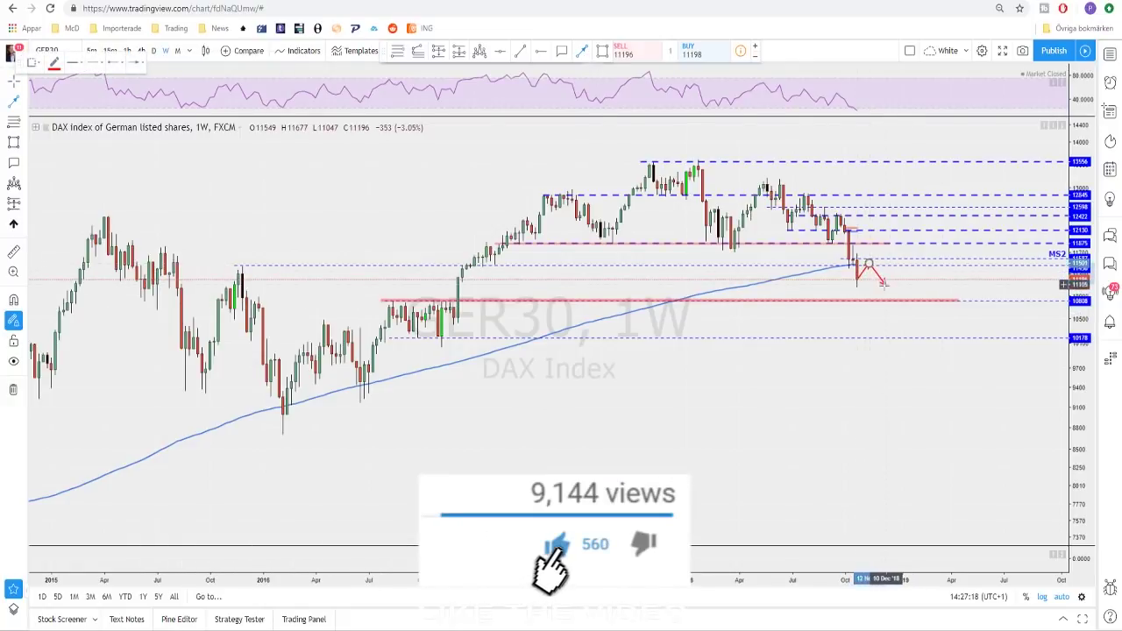
pyautogui.doubleClick(889, 301)
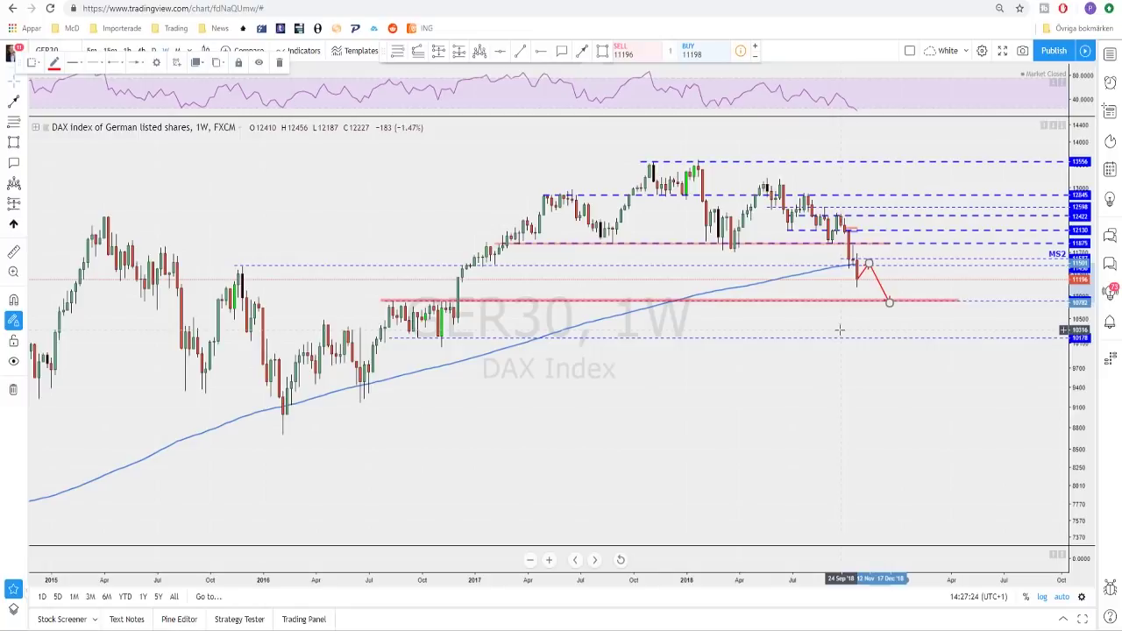
pyautogui.press('Delete')
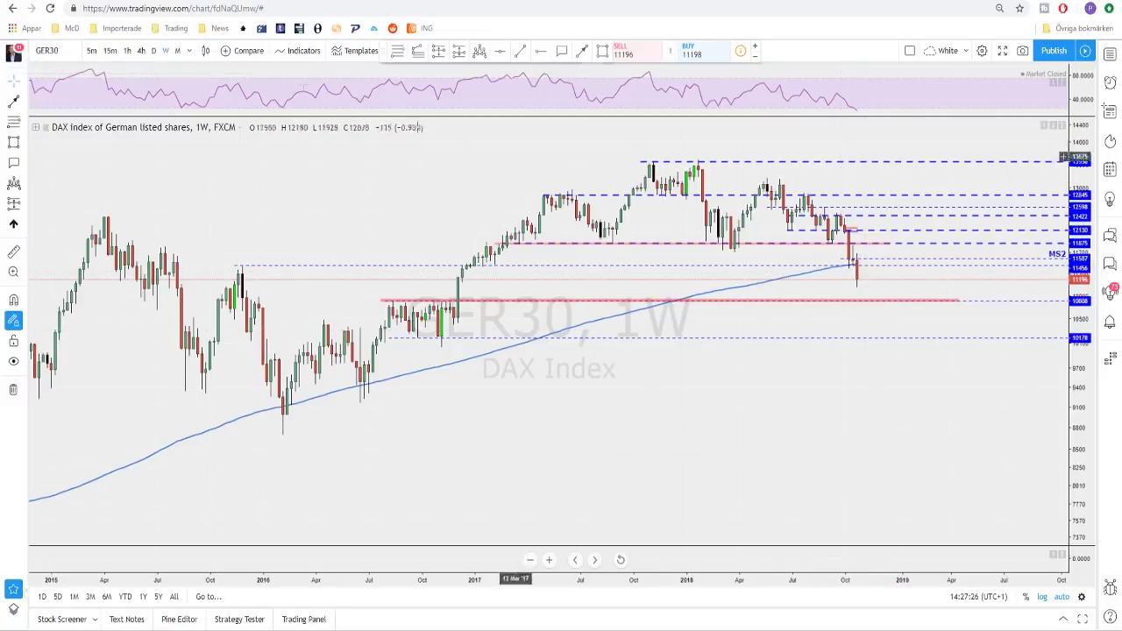
# Step: On the GER30 4-hour chart, extend the falling projection arrow down to the lower red zone at about 10788
pyautogui.click(141, 51)
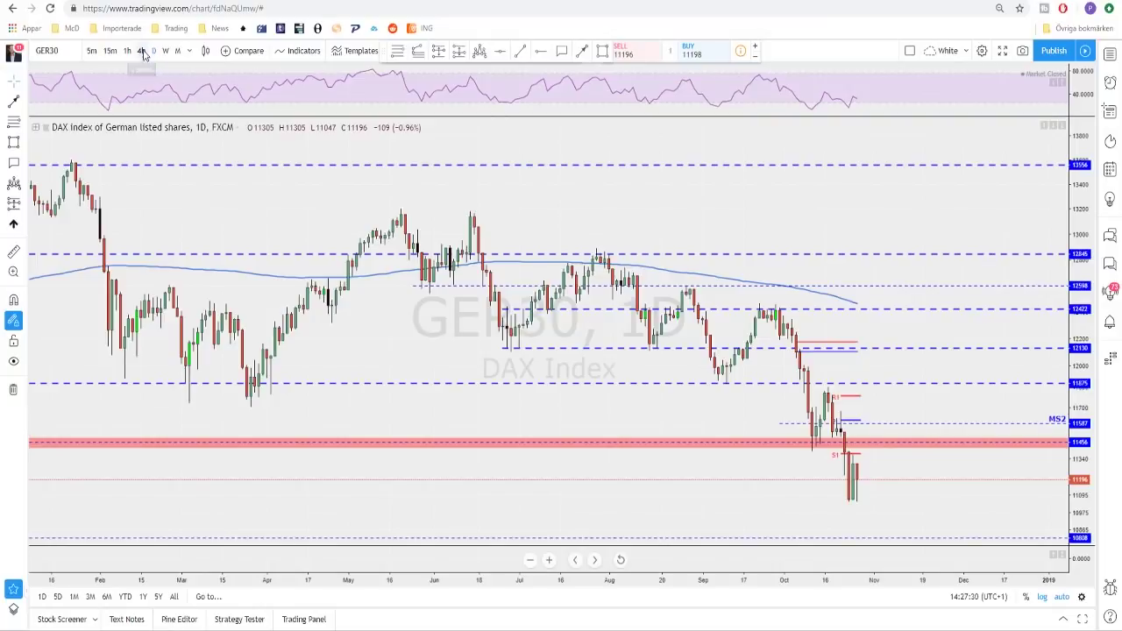
pyautogui.click(142, 51)
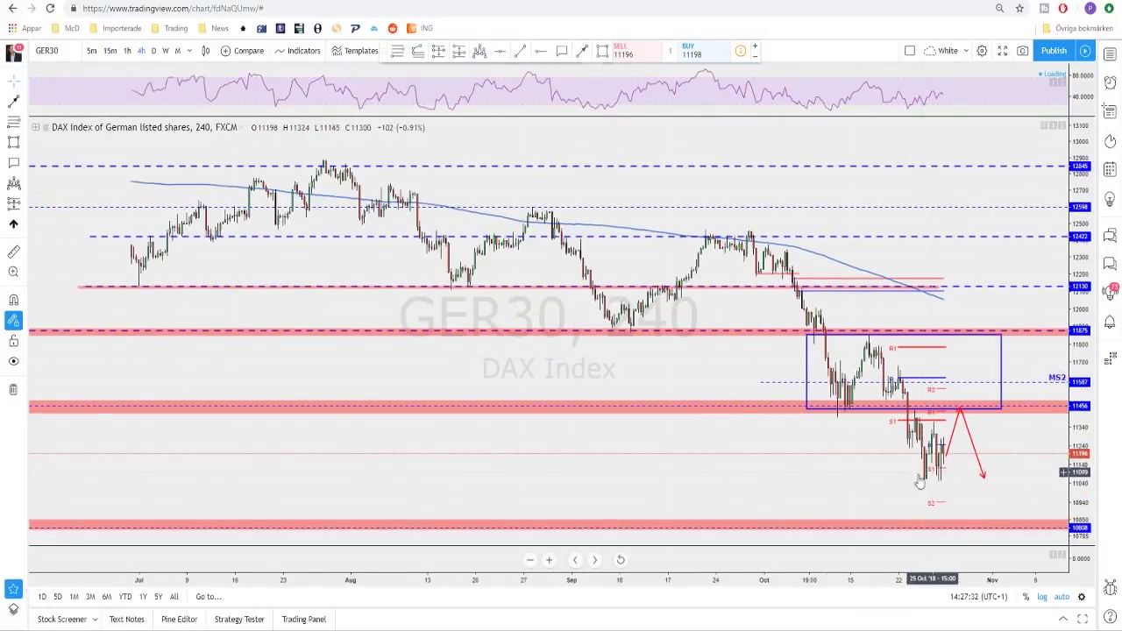
pyautogui.moveTo(848, 459); pyautogui.dragTo(788, 461)
pyautogui.scroll(1, 925, 462)
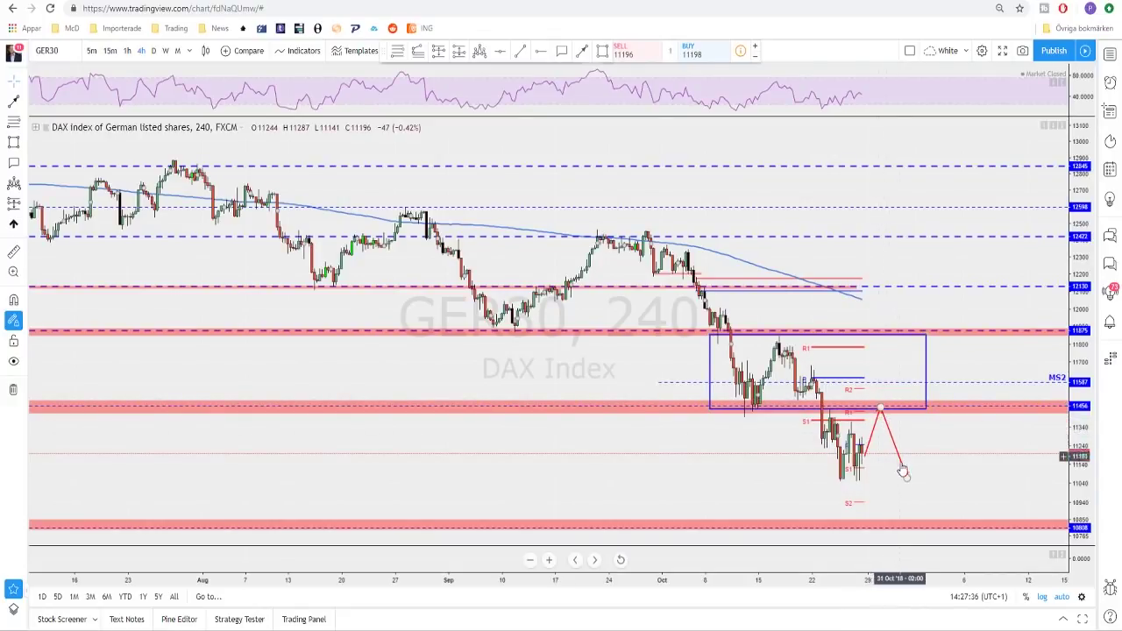
pyautogui.moveTo(908, 483)
pyautogui.mouseDown()
pyautogui.moveTo(927, 527)
pyautogui.moveTo(978, 527)
pyautogui.mouseUp()
pyautogui.scroll(-4, 932, 508)
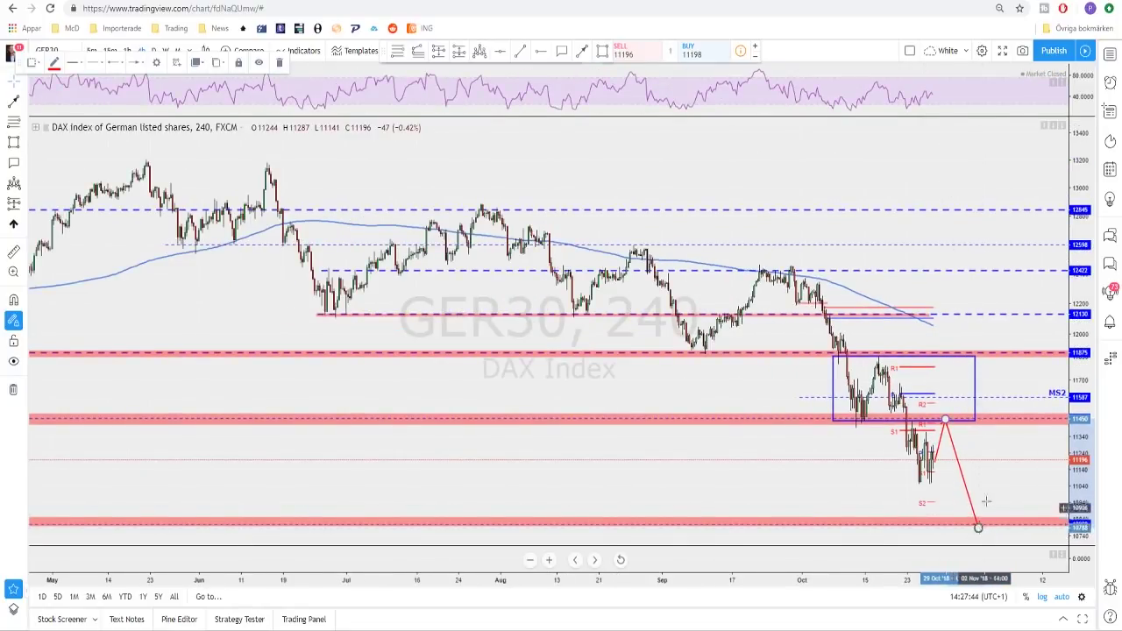
pyautogui.click(986, 500)
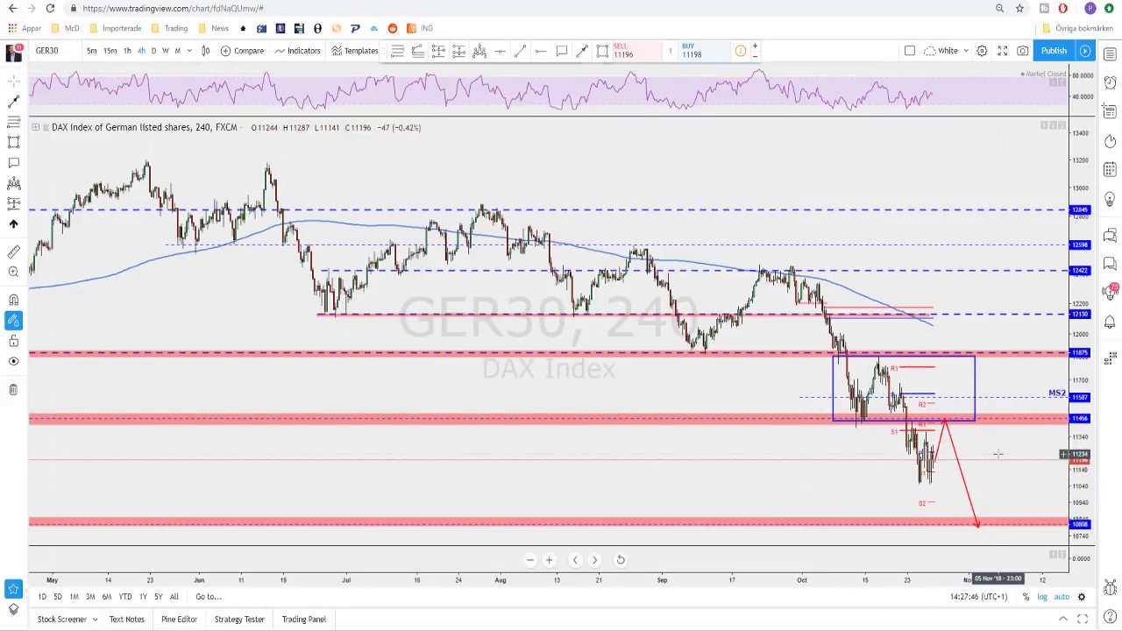
# Step: Switch to the DXY 4-hour chart
pyautogui.press('space')
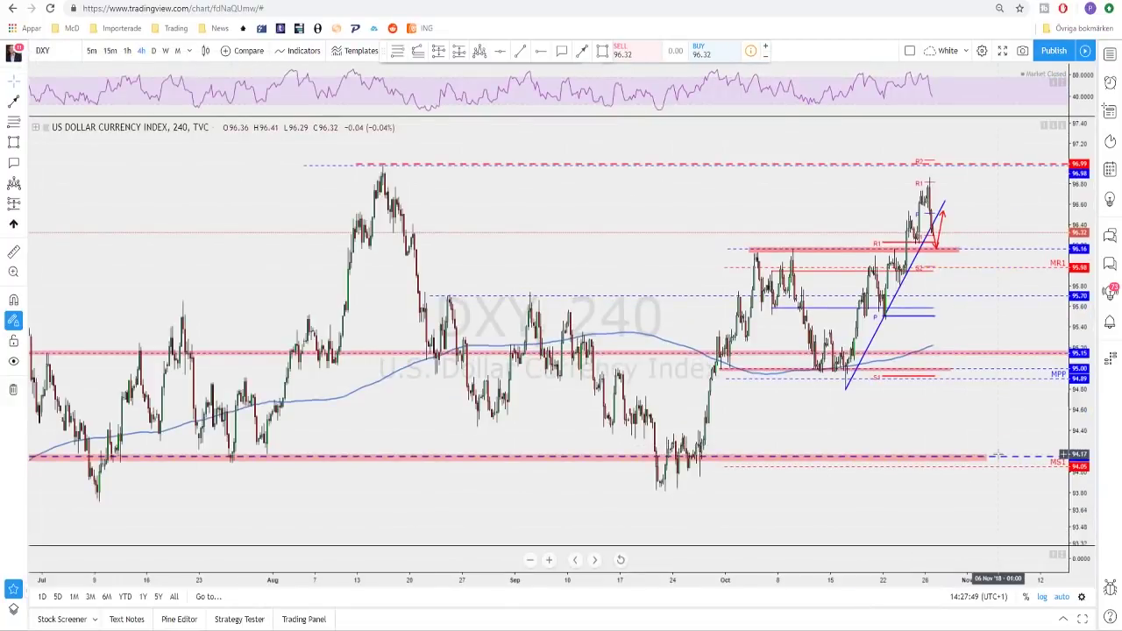